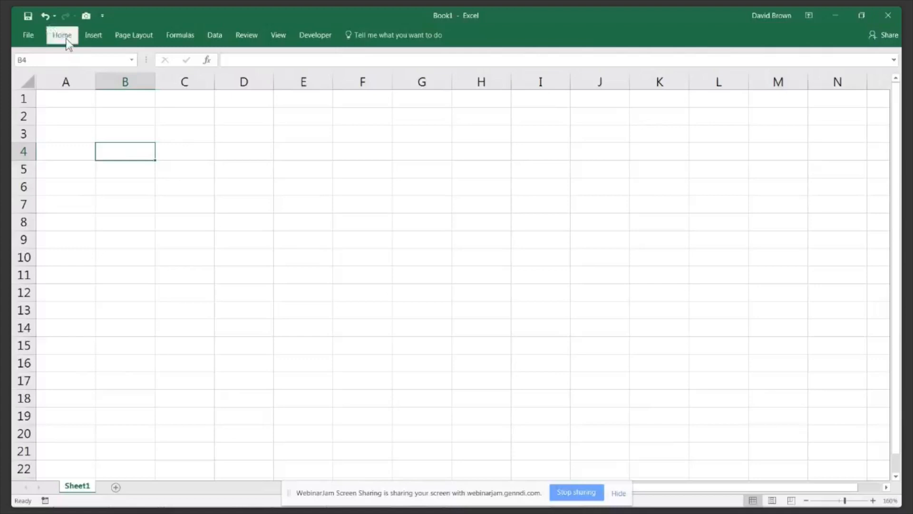
Keep the ribbon permanently expanded and view the Office product and version information of the account
{"action": "double_click", "coordinate": [67, 40]}
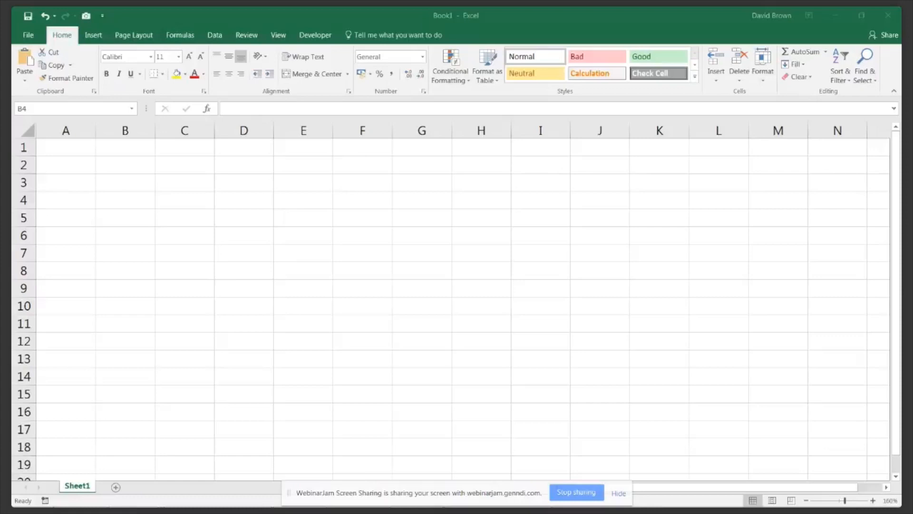
{"action": "left_click", "coordinate": [28, 37]}
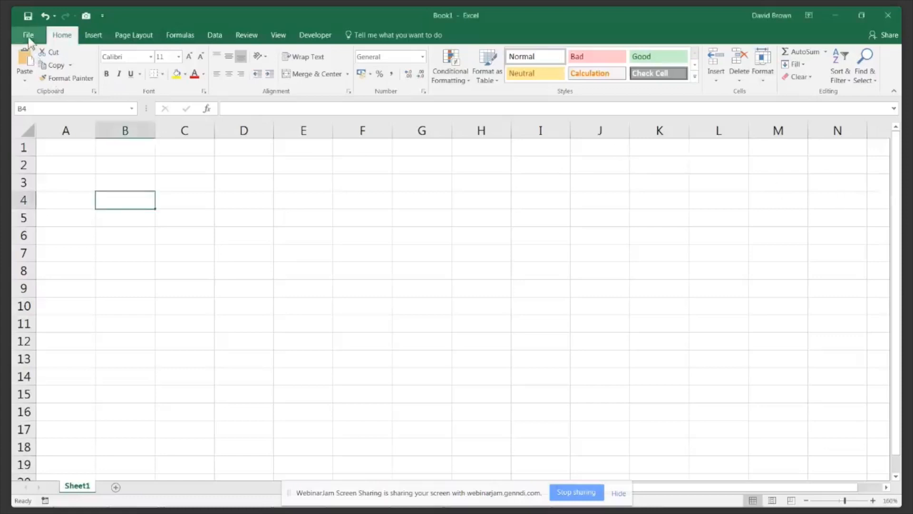
{"action": "left_click", "coordinate": [29, 36]}
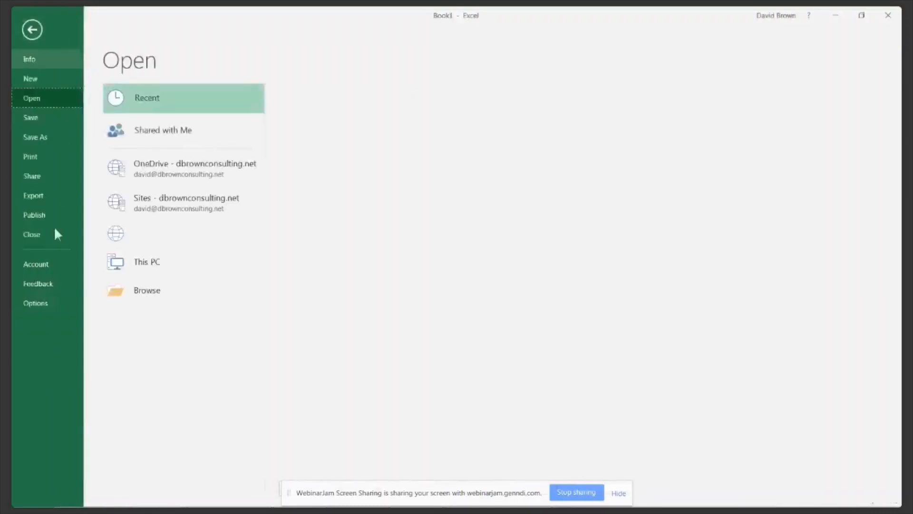
{"action": "left_click", "coordinate": [40, 266]}
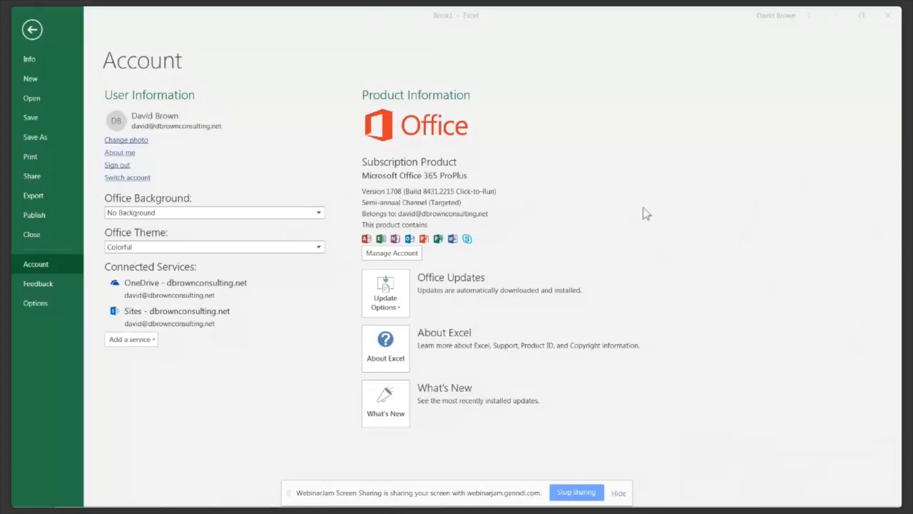
{"action": "key", "text": "Escape"}
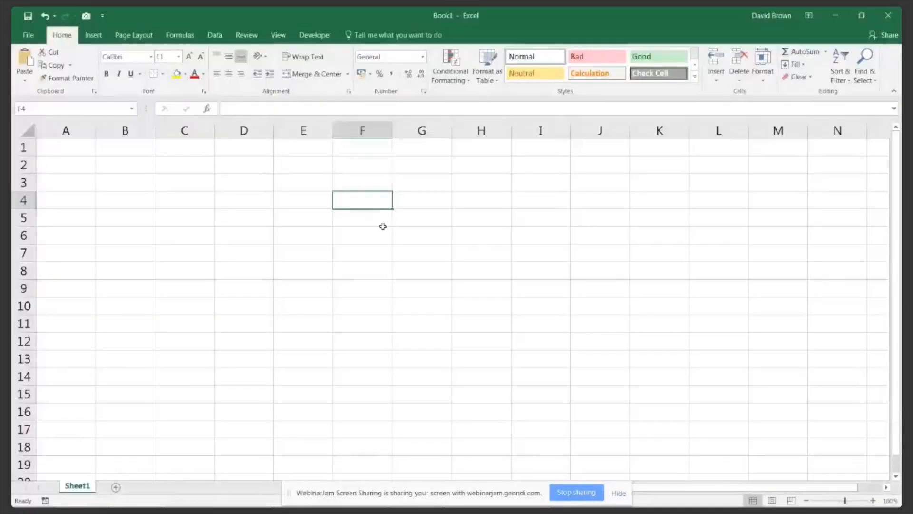
Look for the TEXTJOIN function by starting a "=text" formula in cell F4, and clear the cell
{"action": "type", "text": "=text"}
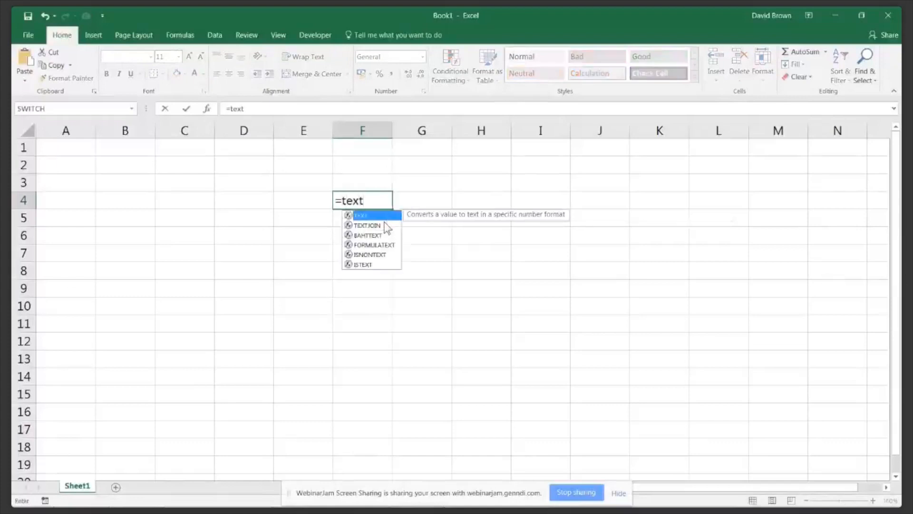
{"action": "left_click", "coordinate": [387, 225]}
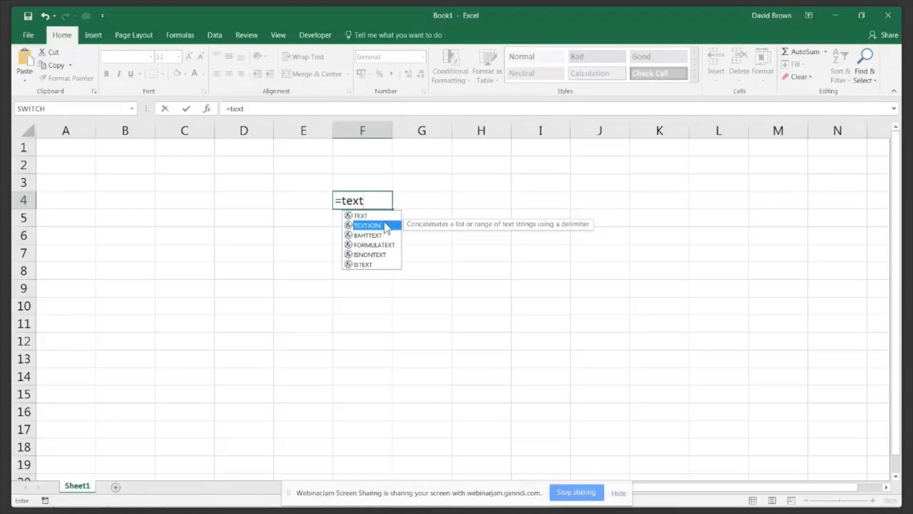
{"action": "key", "text": "Escape"}
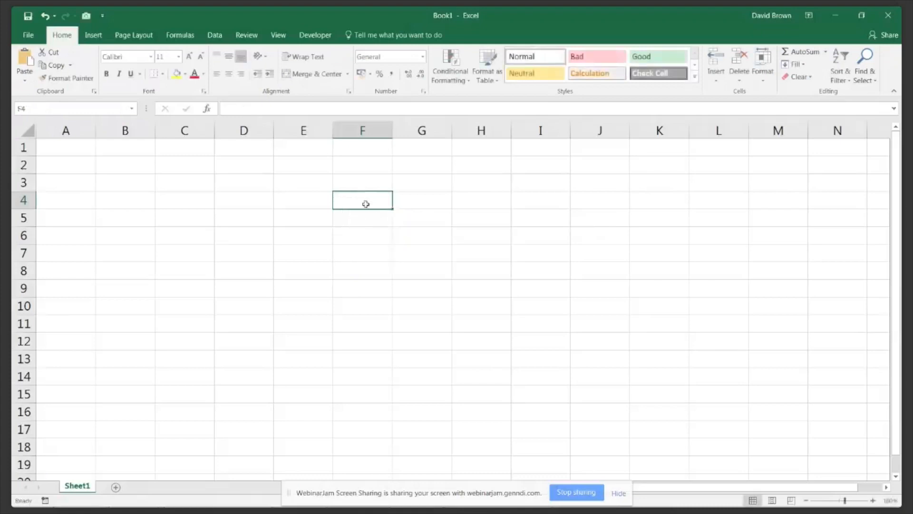
{"action": "type", "text": "=text"}
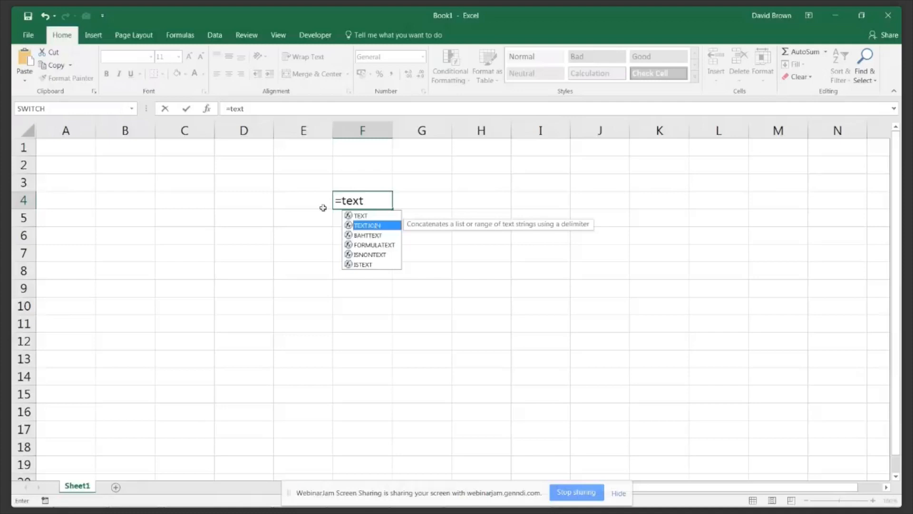
{"action": "left_click", "coordinate": [291, 184]}
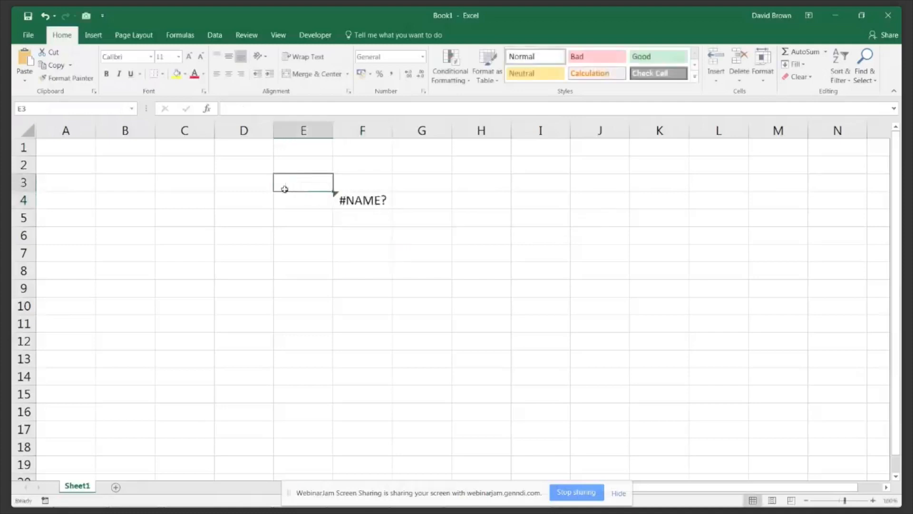
{"action": "left_click", "coordinate": [367, 196]}
{"action": "key", "text": "Delete"}
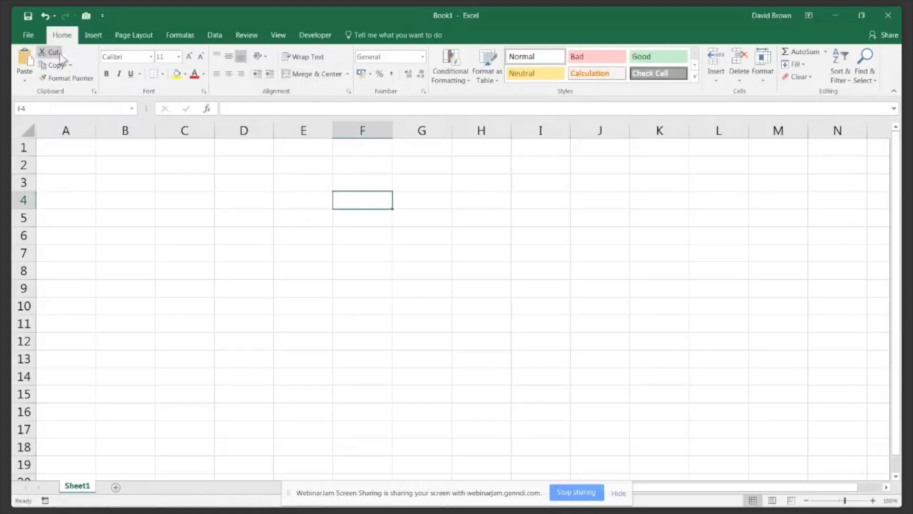
View the list of available Excel Add-ins and close it without enabling any
{"action": "left_click", "coordinate": [29, 36]}
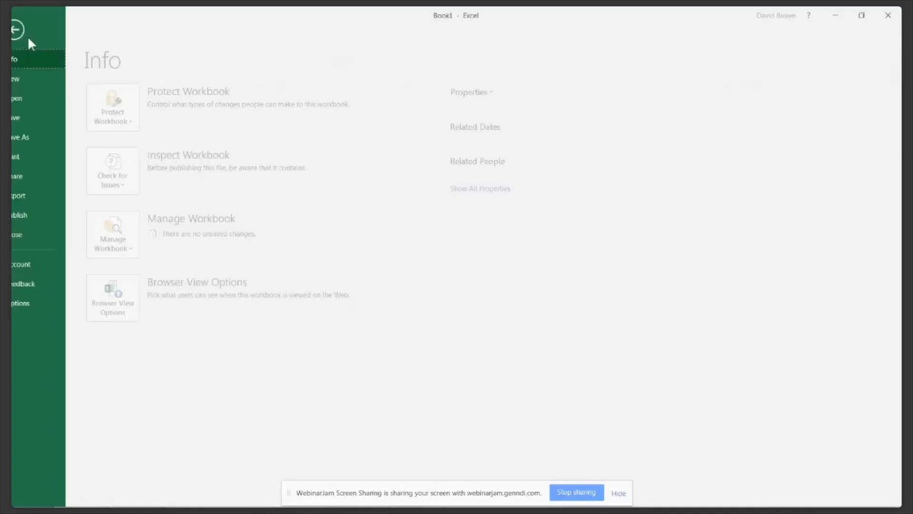
{"action": "left_click", "coordinate": [21, 303]}
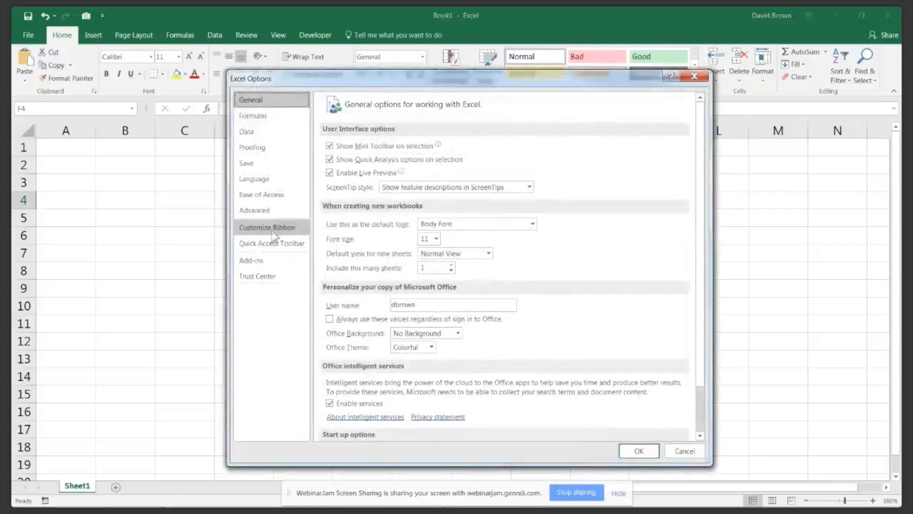
{"action": "left_click", "coordinate": [258, 261]}
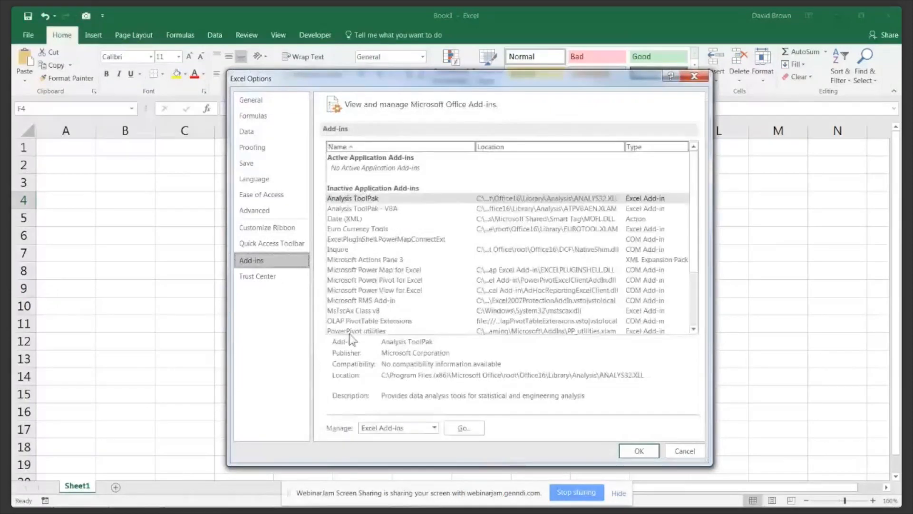
{"action": "left_click", "coordinate": [464, 427]}
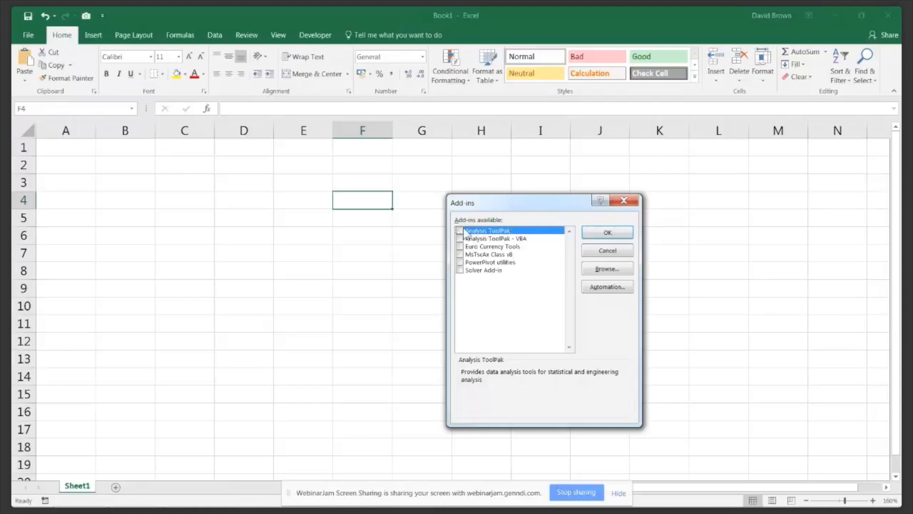
{"action": "left_click", "coordinate": [625, 201]}
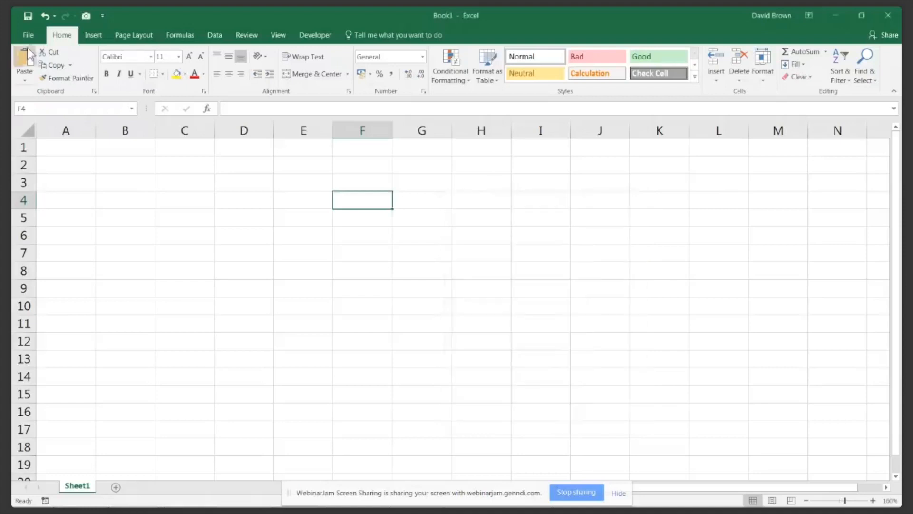
Enable the COM add-ins Microsoft Power Map, Microsoft Power Pivot and Microsoft Power View for Excel
{"action": "left_click", "coordinate": [29, 36]}
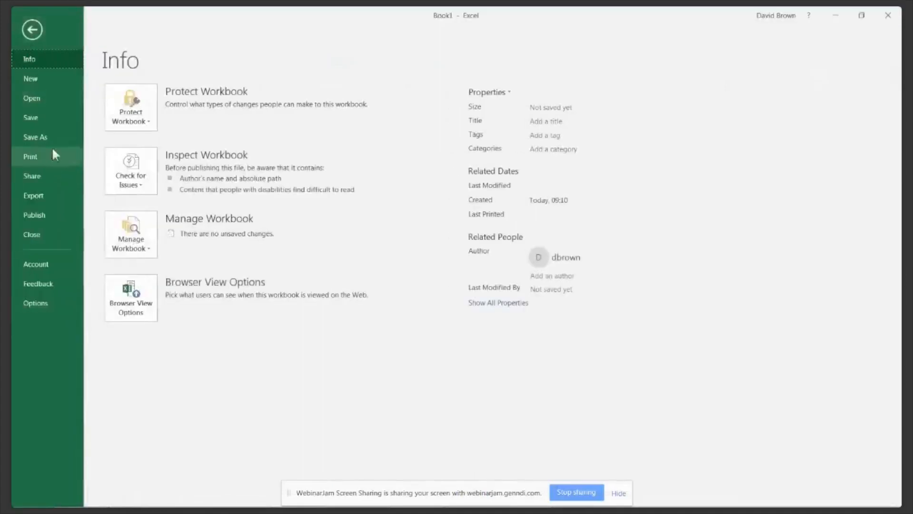
{"action": "left_click", "coordinate": [36, 303]}
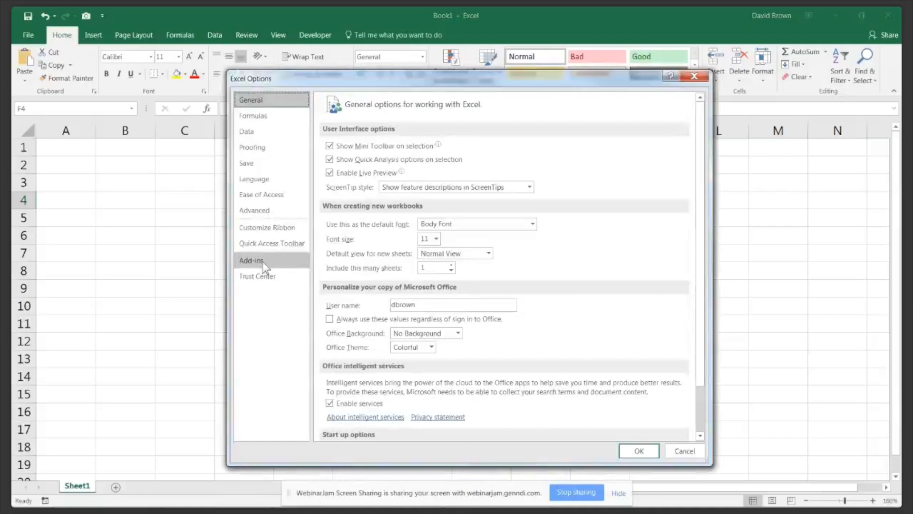
{"action": "left_click", "coordinate": [257, 261]}
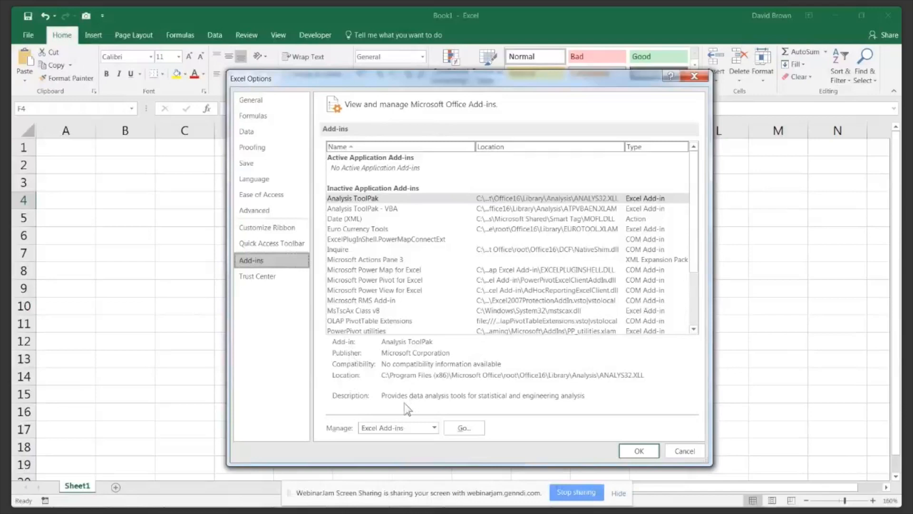
{"action": "left_click", "coordinate": [415, 427]}
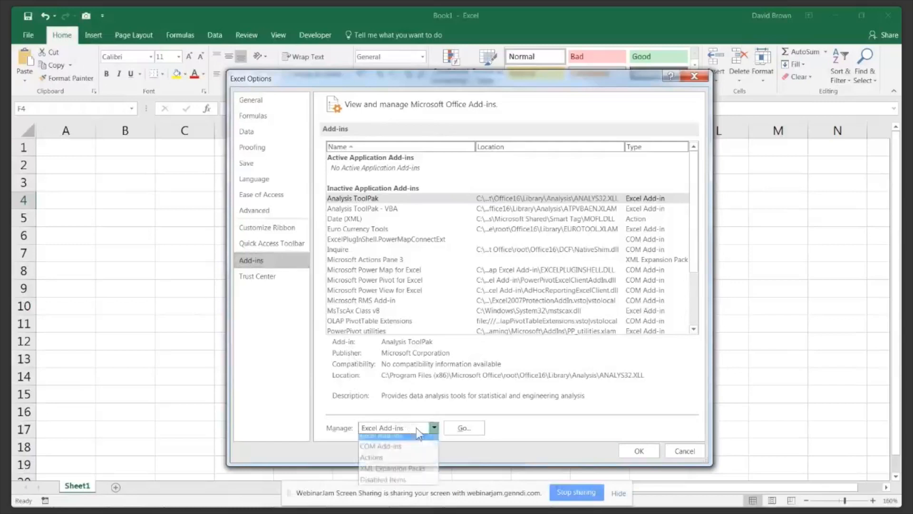
{"action": "left_click", "coordinate": [401, 450]}
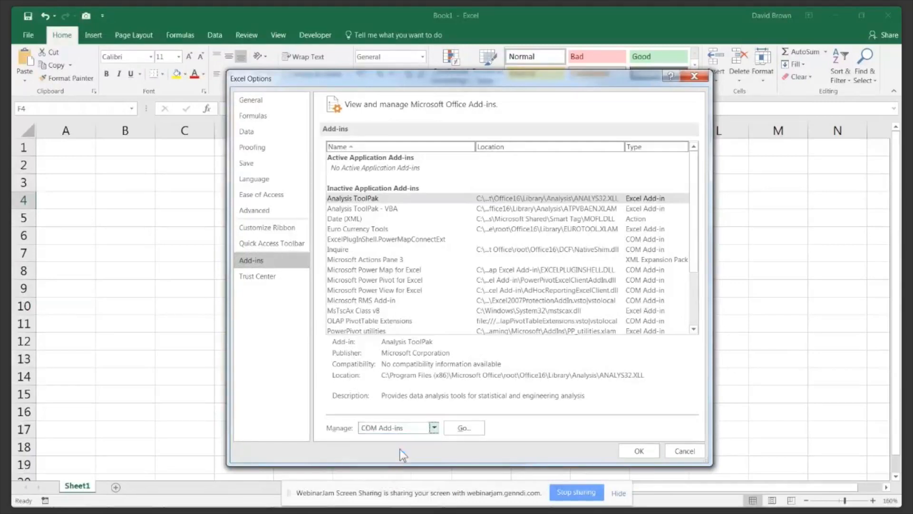
{"action": "left_click", "coordinate": [469, 429]}
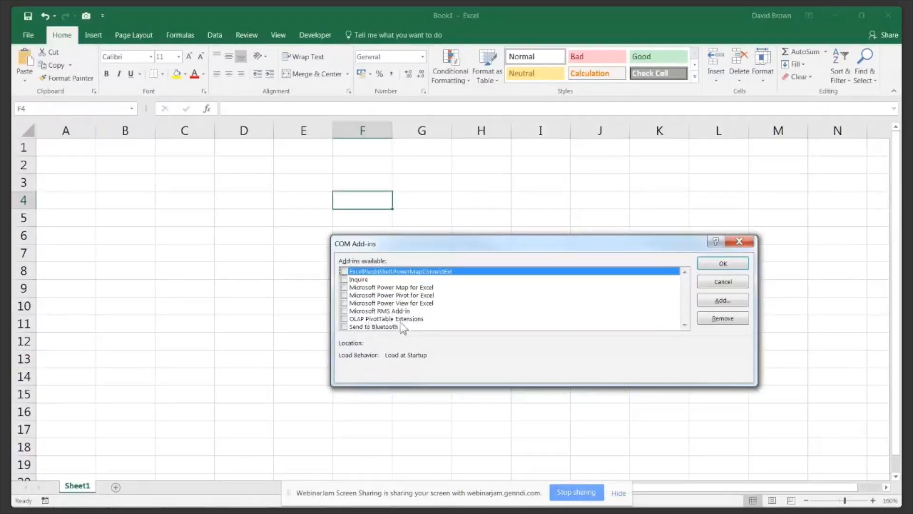
{"action": "left_click", "coordinate": [343, 287]}
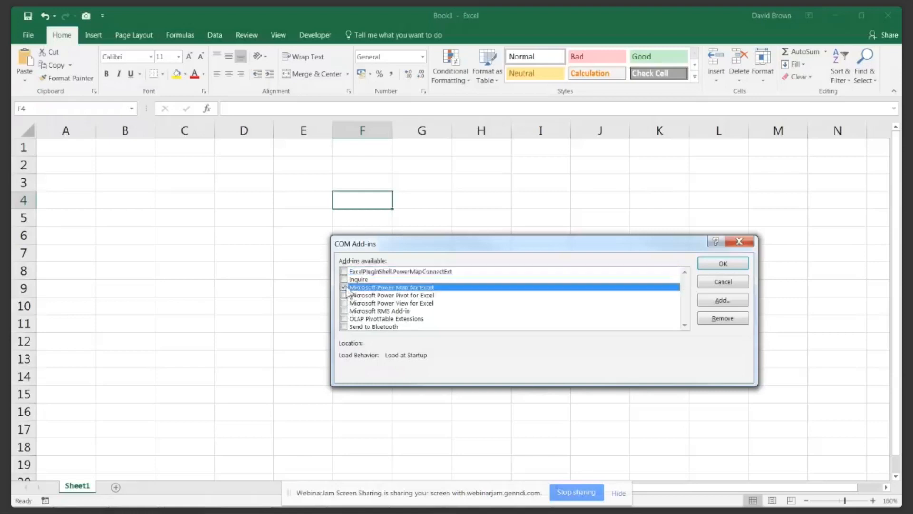
{"action": "left_click", "coordinate": [343, 295]}
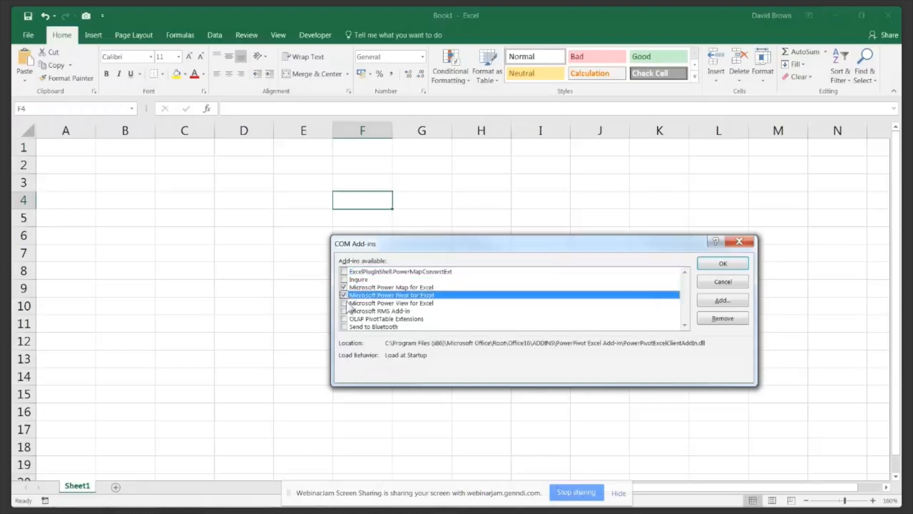
{"action": "left_click", "coordinate": [344, 303]}
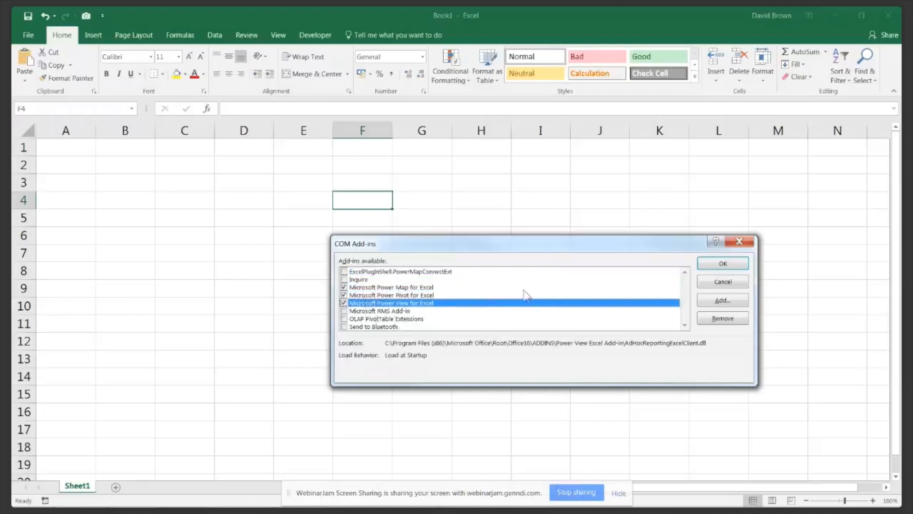
{"action": "left_click", "coordinate": [723, 264]}
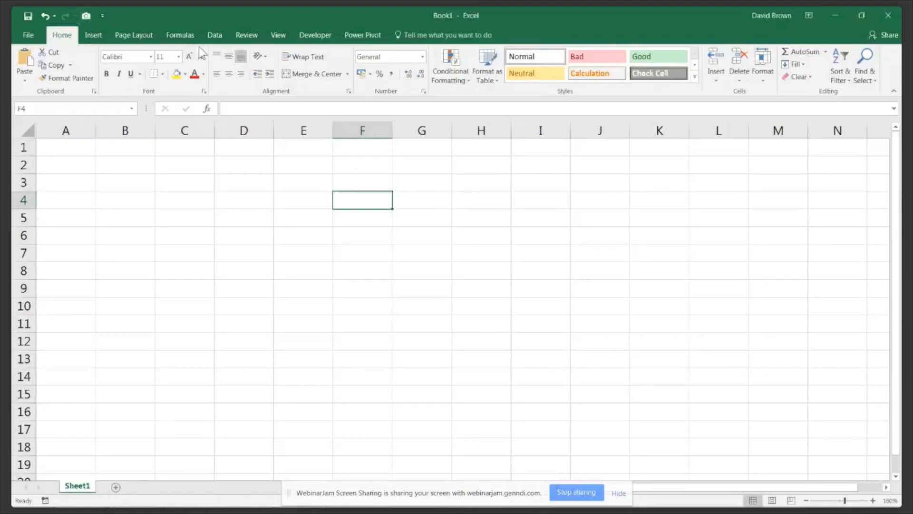
Review the data source types offered for a new query without choosing one
{"action": "left_click", "coordinate": [213, 40]}
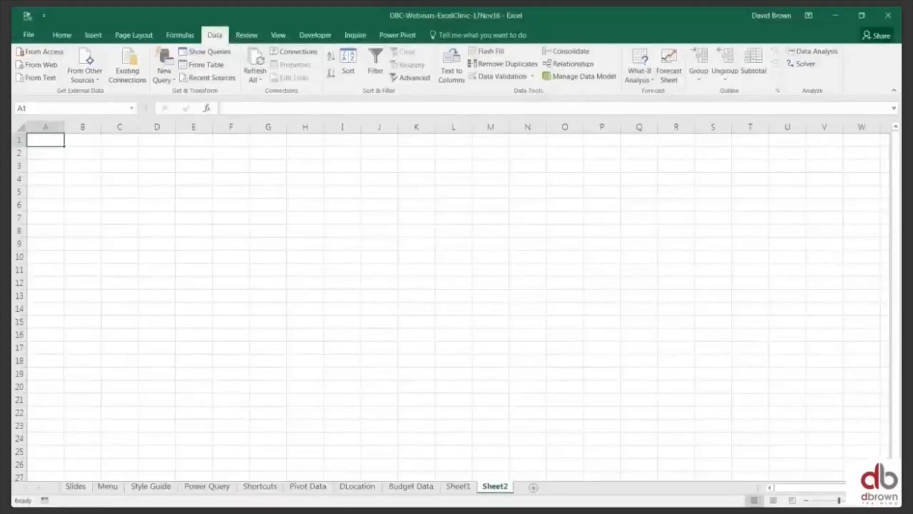
{"action": "left_click", "coordinate": [170, 81]}
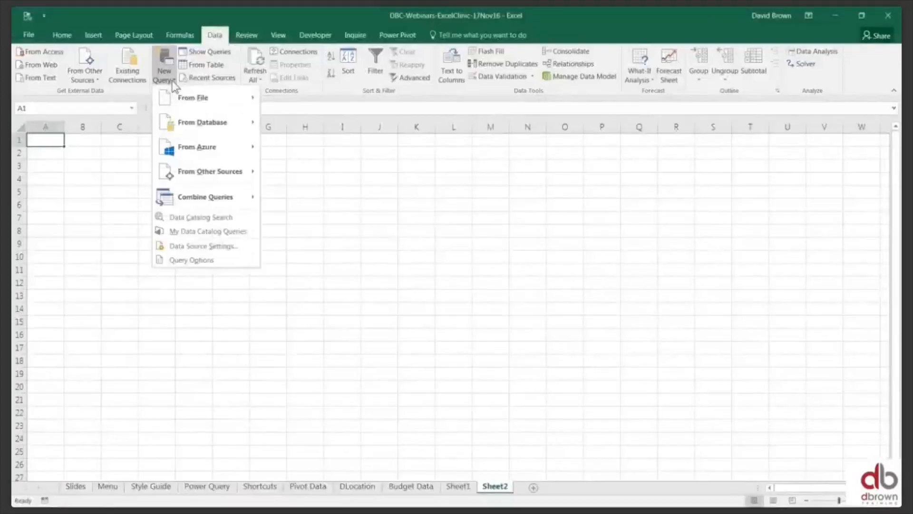
{"action": "key", "text": "Escape"}
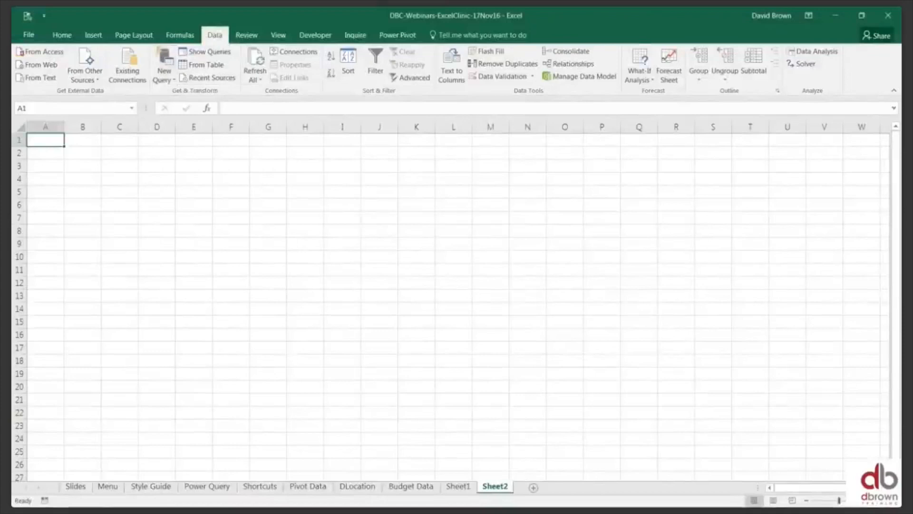
Switch to the PowerQueryDemo folder in File Explorer, bring its window fully into view and open the AllActualData folder
{"action": "key", "text": "alt+Tab"}
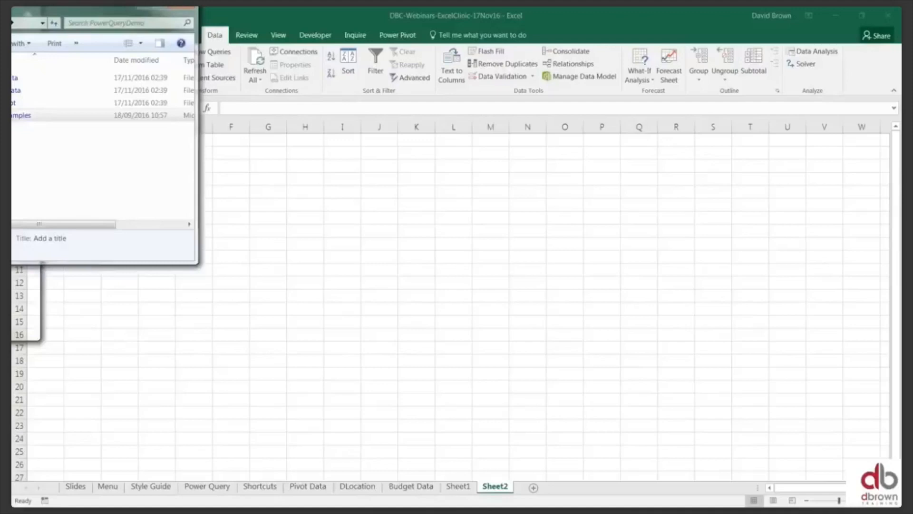
{"action": "left_click_drag", "start_coordinate": [112, 9], "coordinate": [585, 157]}
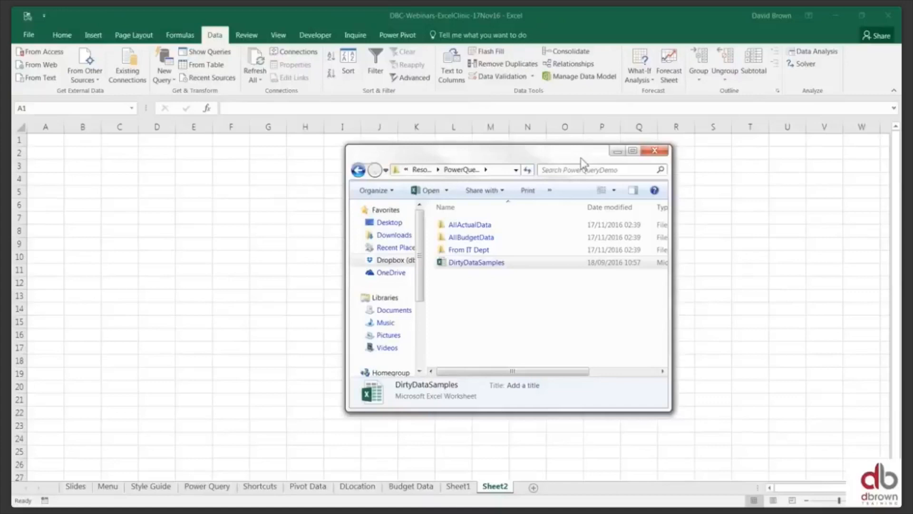
{"action": "left_click", "coordinate": [485, 226]}
{"action": "double_click", "coordinate": [484, 227]}
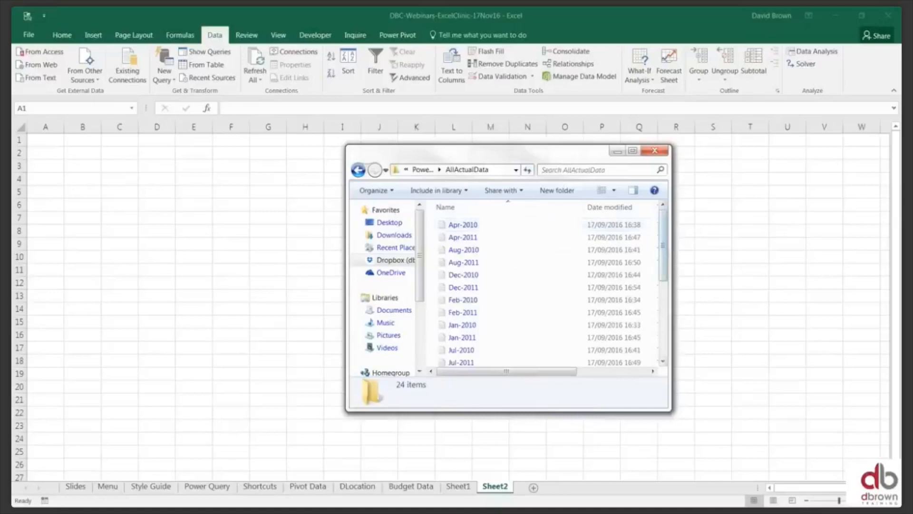
Enlarge the folder window and open the Apr-2010 text document in Notepad, placed on screen to examine its columns
{"action": "left_click_drag", "start_coordinate": [671, 411], "coordinate": [811, 460]}
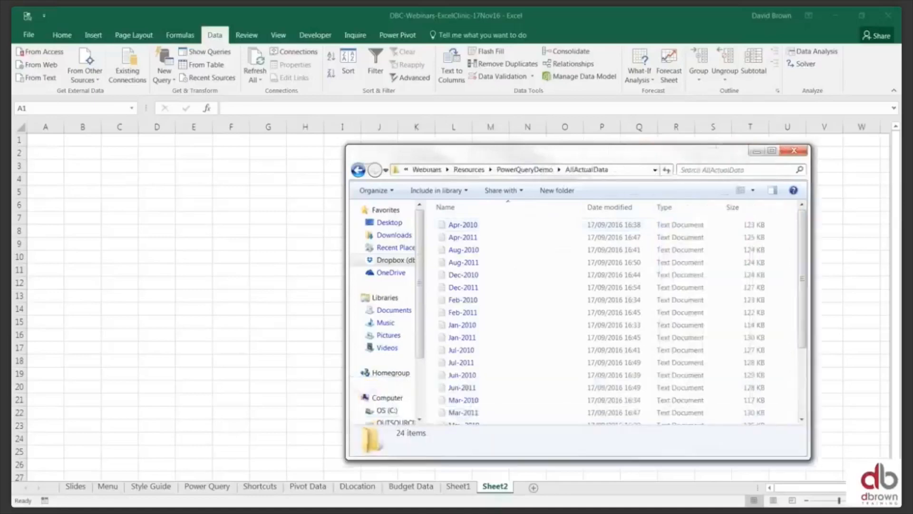
{"action": "left_click", "coordinate": [473, 226]}
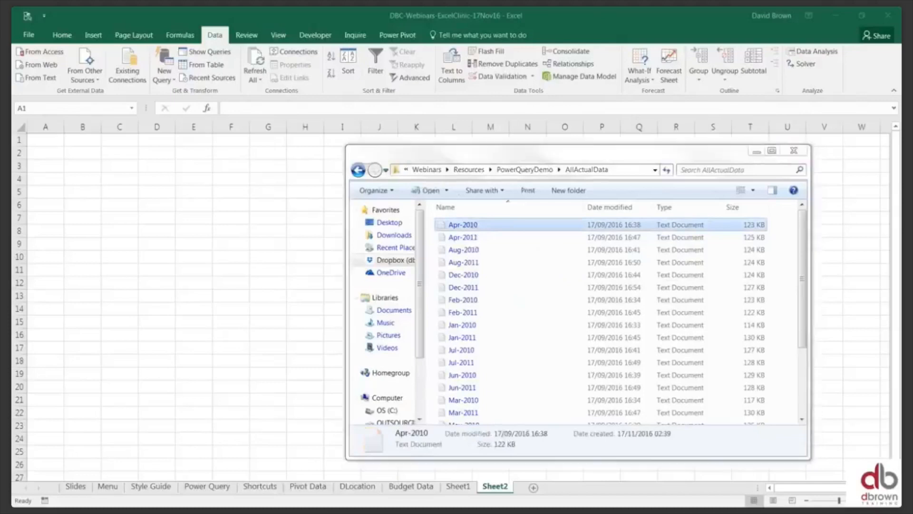
{"action": "left_click_drag", "start_coordinate": [0, 67], "coordinate": [310, 214]}
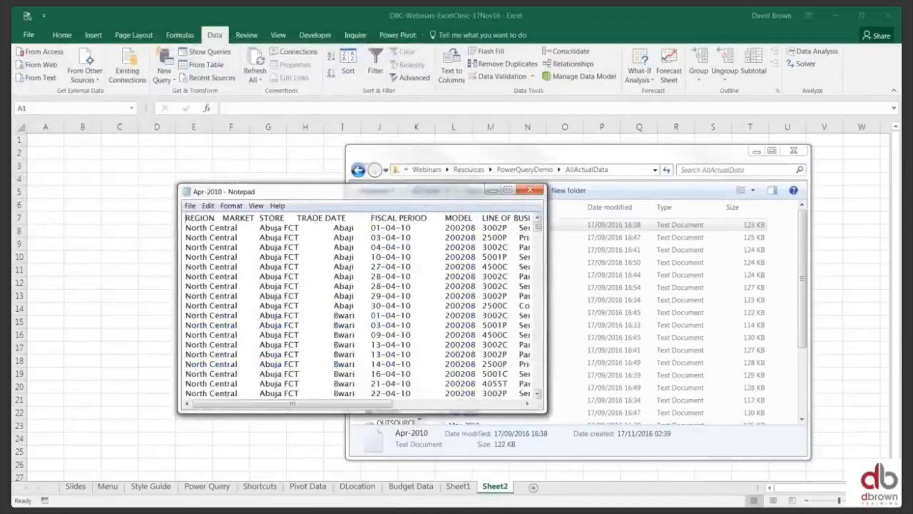
Widen the Apr-2010 Notepad window to examine all its columns, and close both it and the AllActualData folder window
{"action": "left_click_drag", "start_coordinate": [547, 323], "coordinate": [746, 345]}
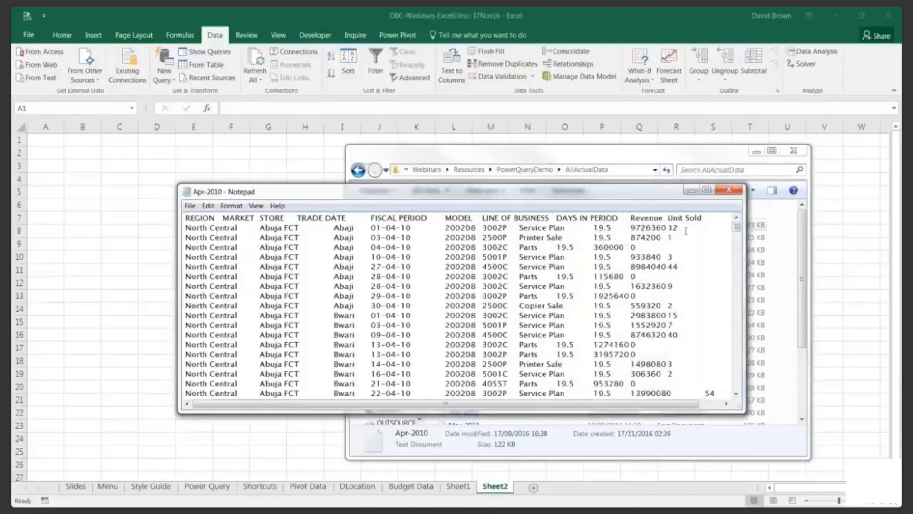
{"action": "left_click", "coordinate": [732, 191]}
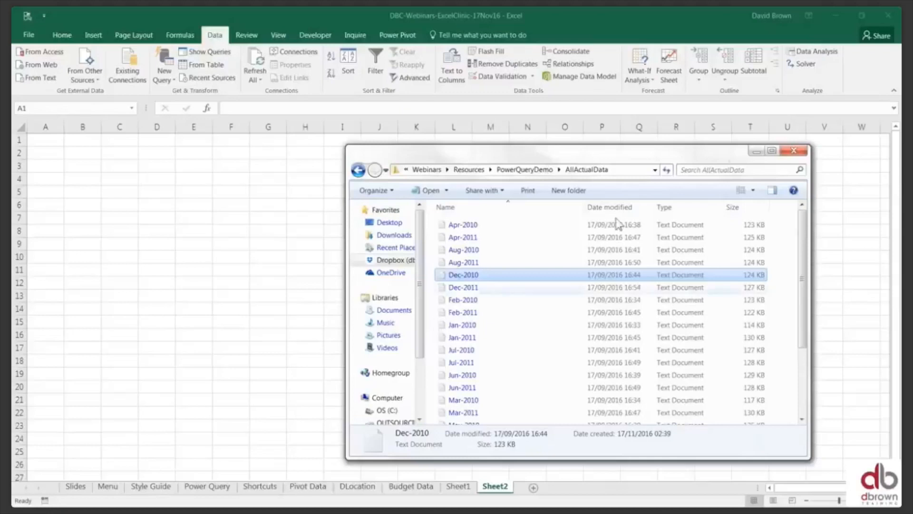
{"action": "left_click", "coordinate": [794, 152]}
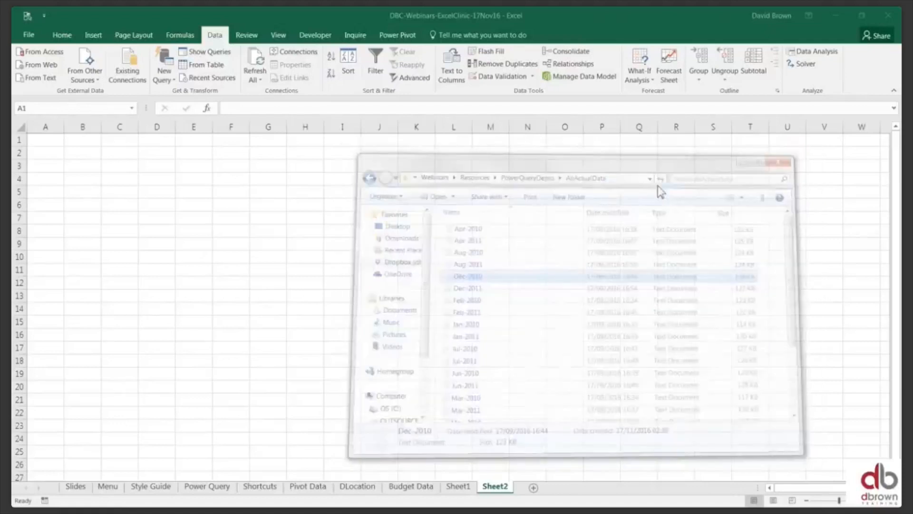
Create a new blank workbook and start a new query that gets its data from a folder
{"action": "double_click", "coordinate": [416, 233]}
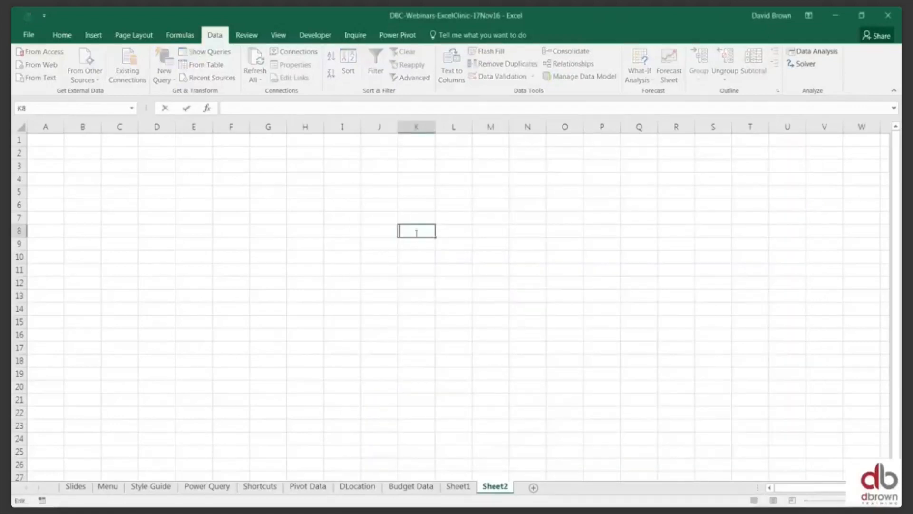
{"action": "left_click", "coordinate": [453, 257]}
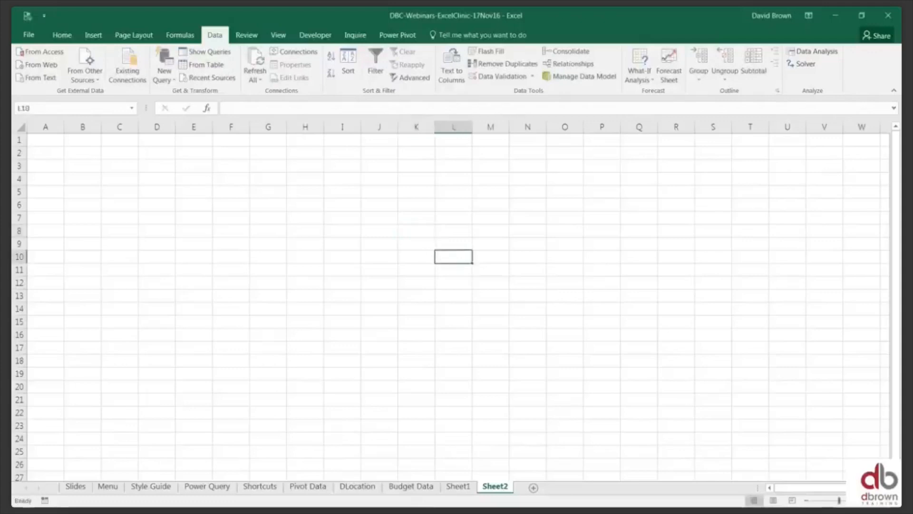
{"action": "key", "text": "ctrl+n"}
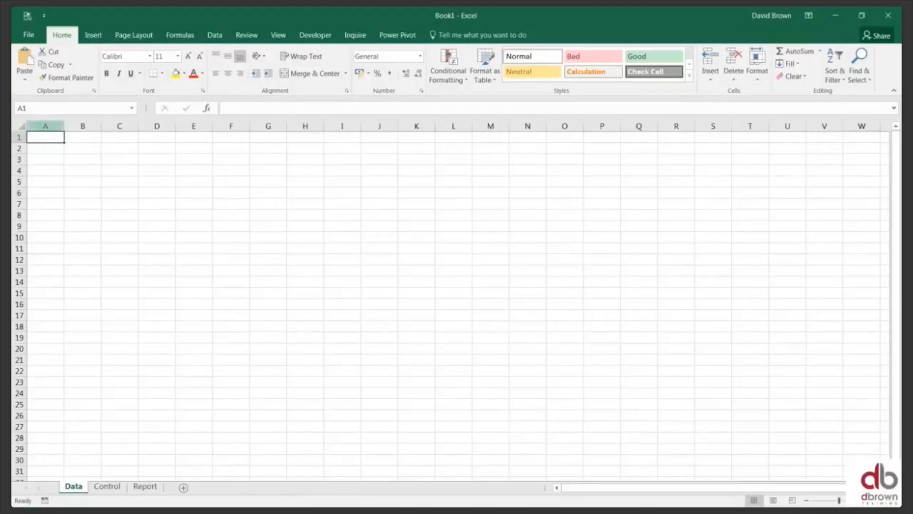
{"action": "left_click", "coordinate": [214, 37]}
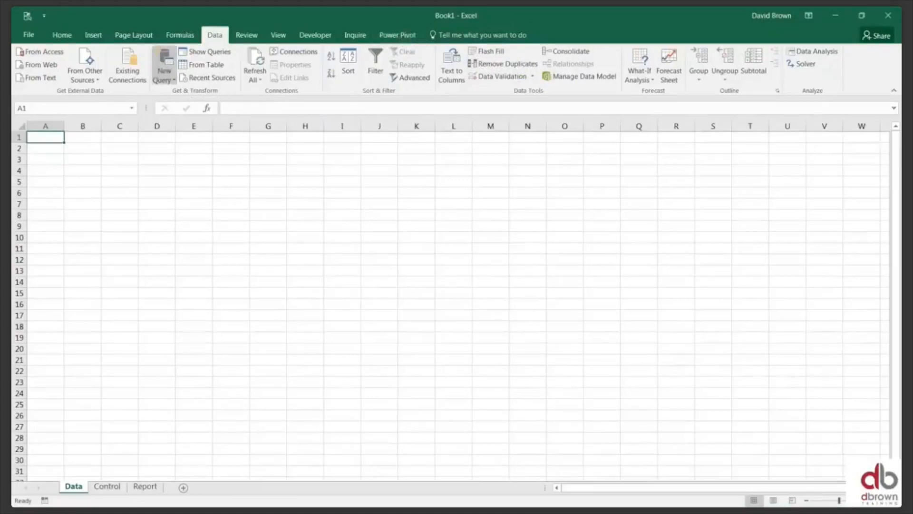
{"action": "left_click", "coordinate": [174, 80]}
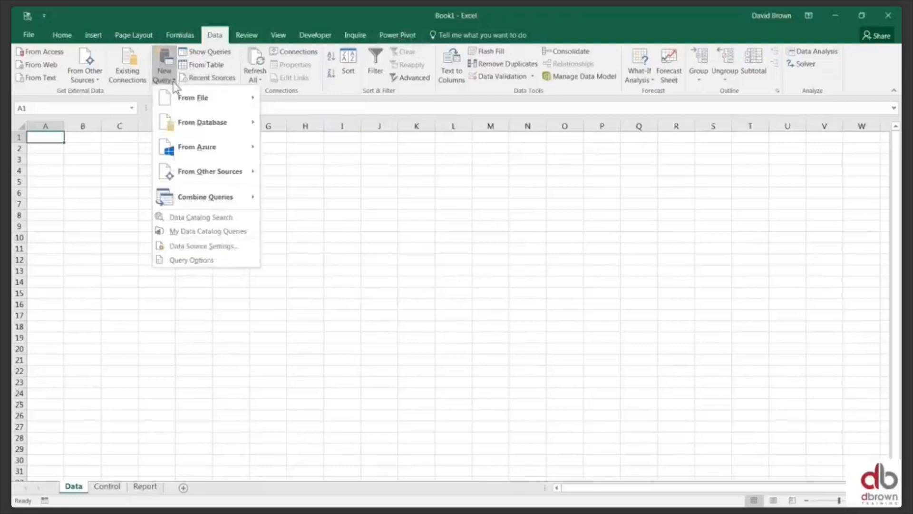
{"action": "mouse_move", "coordinate": [203, 101]}
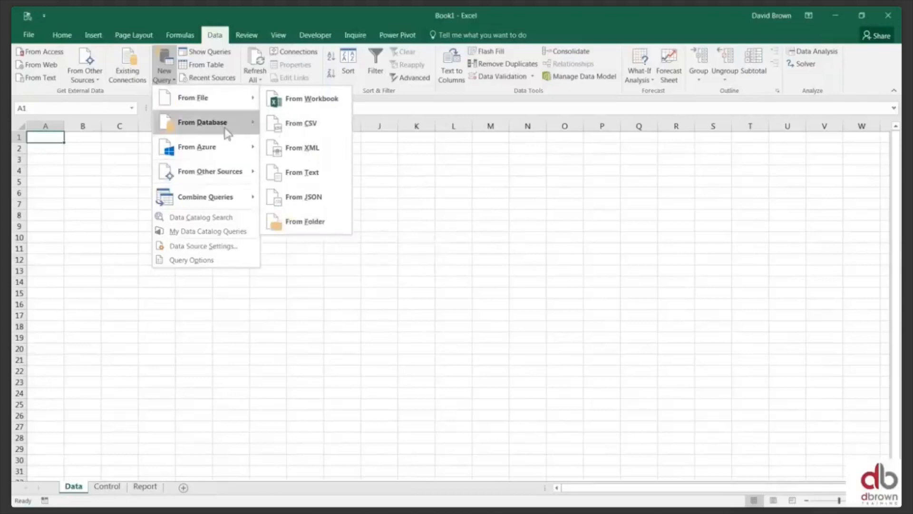
{"action": "mouse_move", "coordinate": [227, 133]}
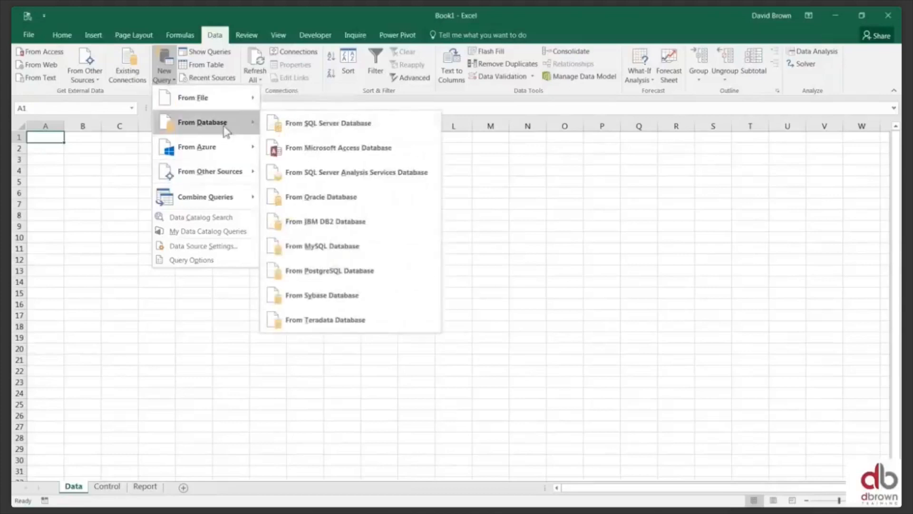
{"action": "mouse_move", "coordinate": [225, 159]}
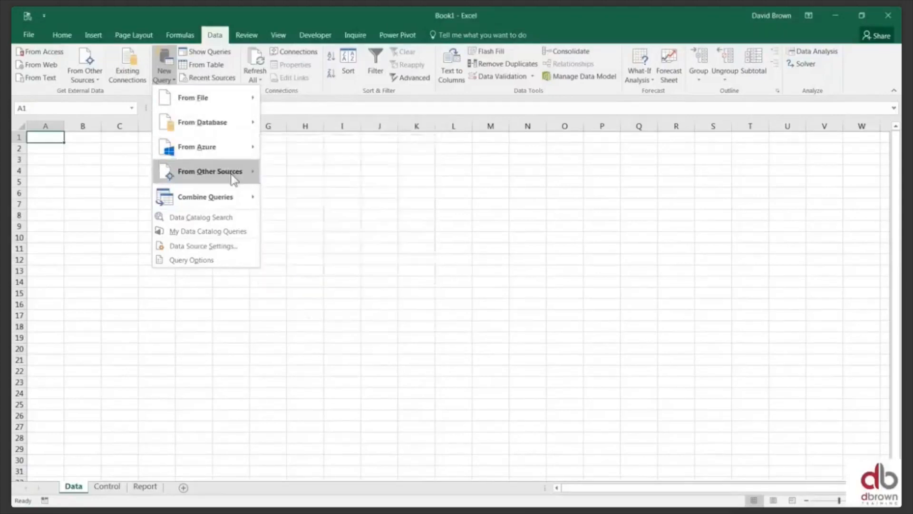
{"action": "mouse_move", "coordinate": [232, 176]}
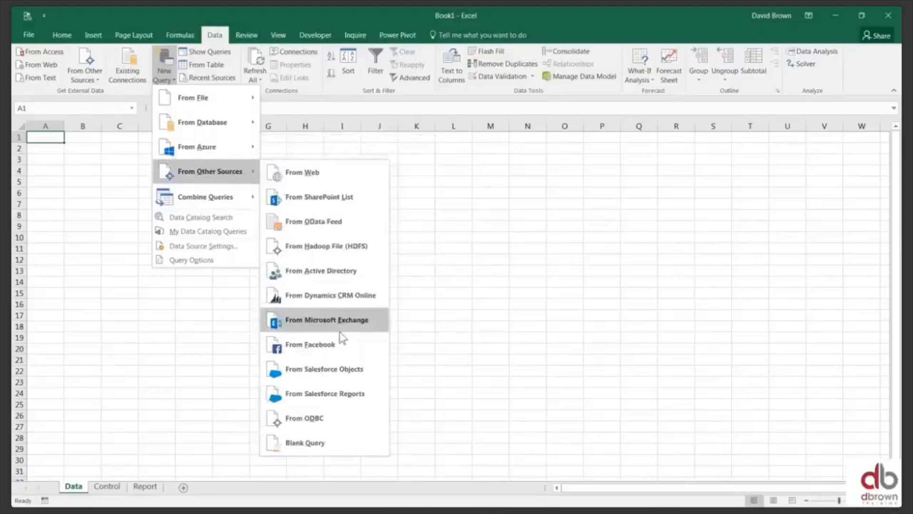
{"action": "mouse_move", "coordinate": [230, 203]}
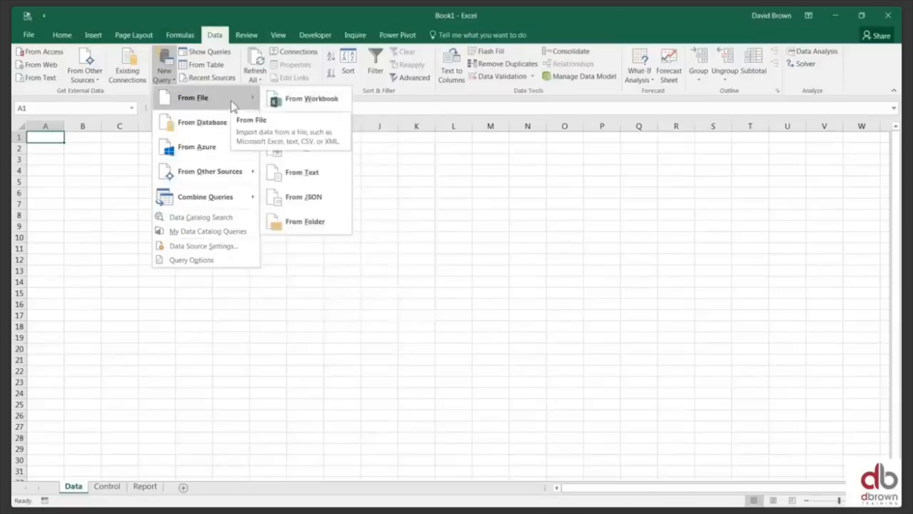
{"action": "left_click", "coordinate": [311, 225]}
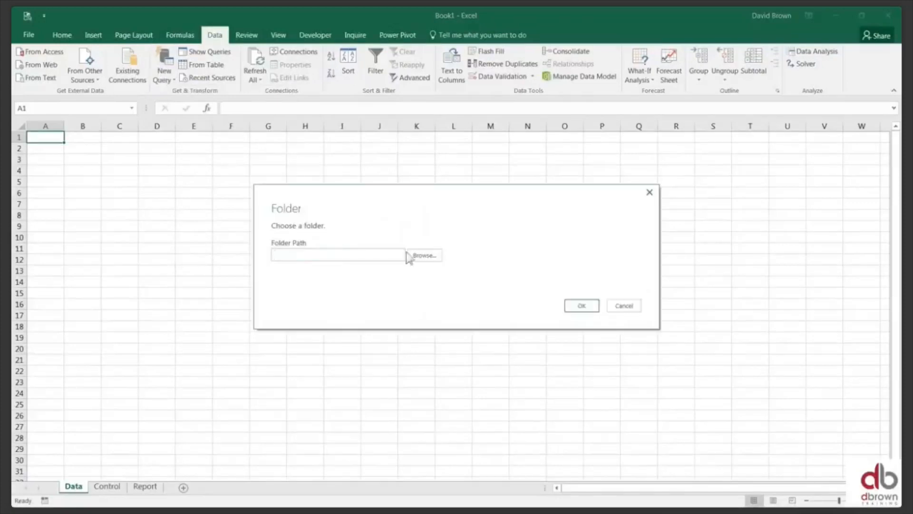
Set the query's folder path to the AllActualData folder inside PowerQueryDemo and load the preview of its files
{"action": "left_click", "coordinate": [424, 255]}
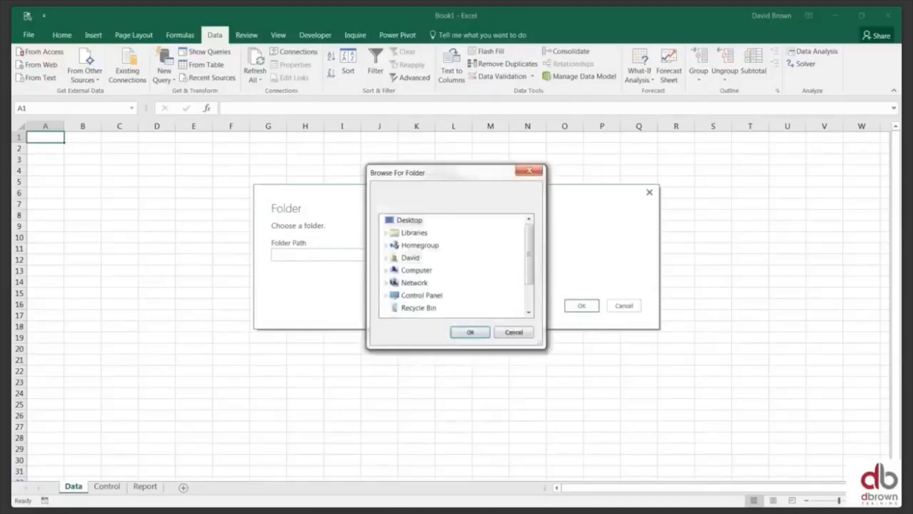
{"action": "left_click_drag", "start_coordinate": [419, 181], "coordinate": [12, 439]}
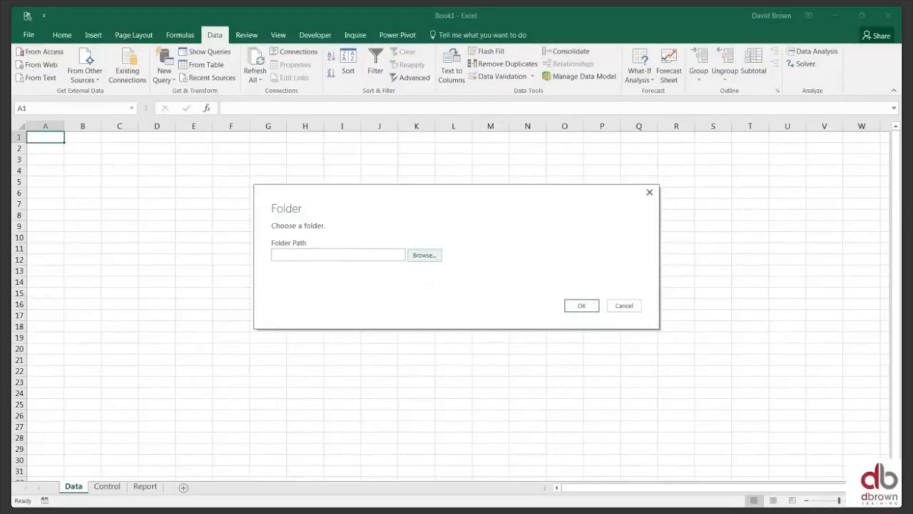
{"action": "left_click_drag", "start_coordinate": [14, 305], "coordinate": [727, 206]}
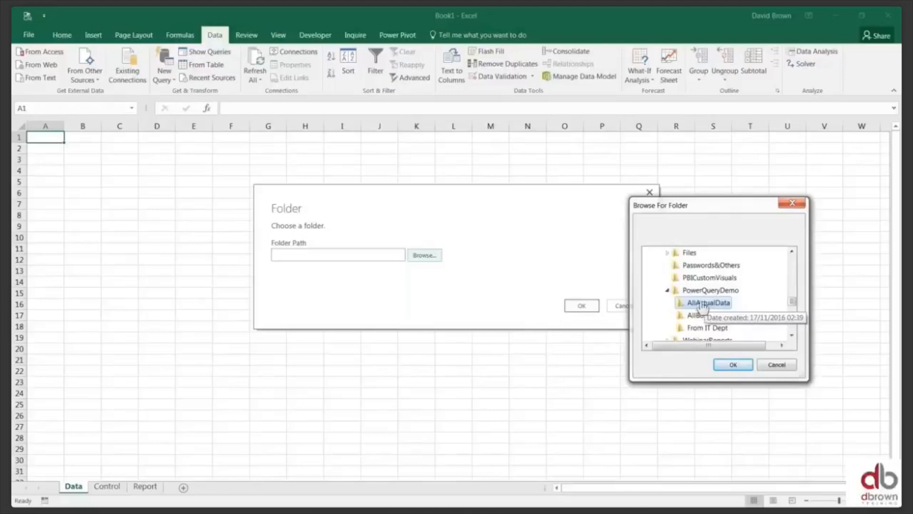
{"action": "left_click", "coordinate": [733, 365]}
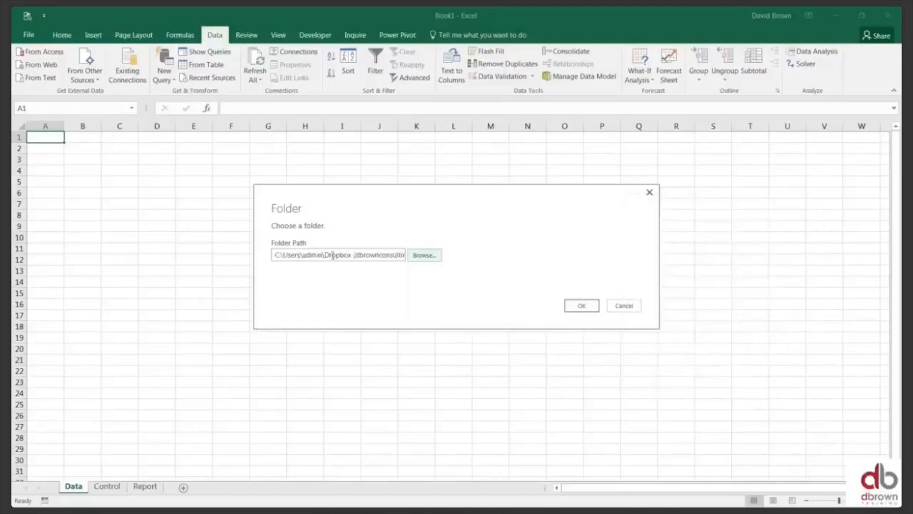
{"action": "left_click", "coordinate": [588, 308]}
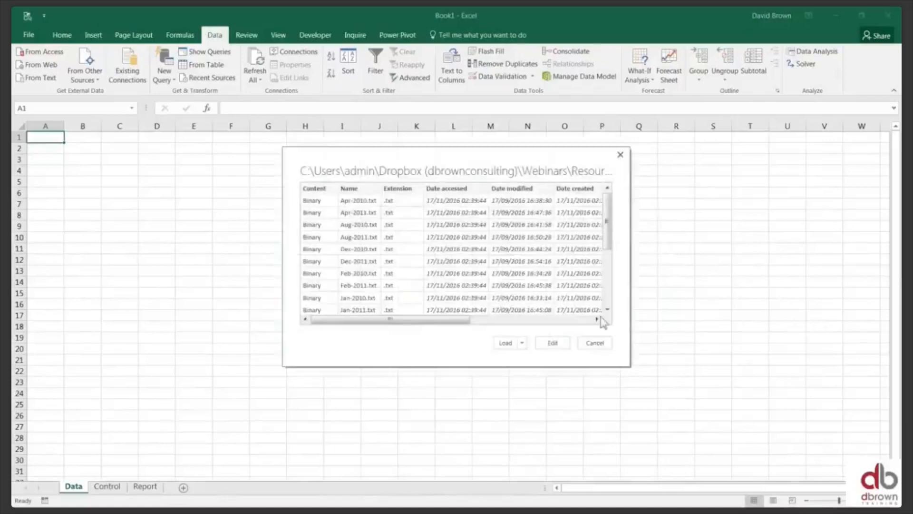
Enlarge the file preview, open the query for editing and combine the binaries in the Content column into one table
{"action": "left_click_drag", "start_coordinate": [632, 371], "coordinate": [811, 442]}
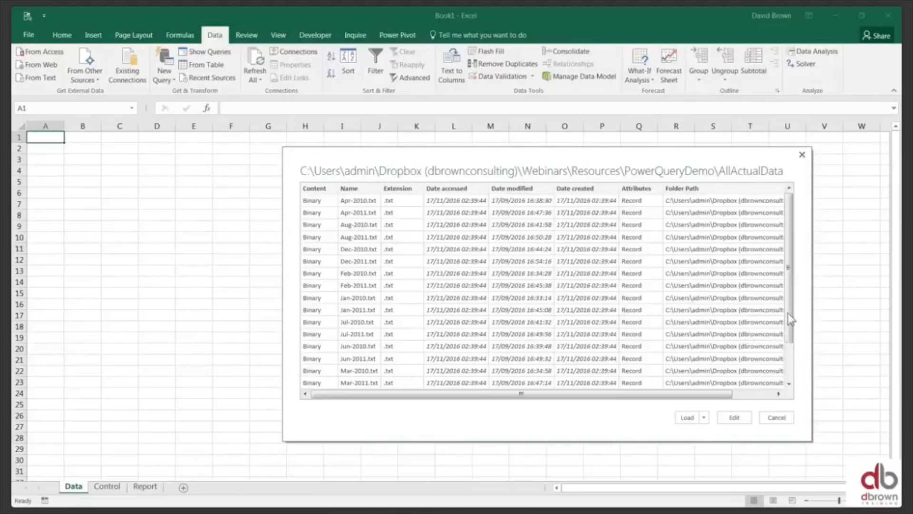
{"action": "mouse_move", "coordinate": [792, 321]}
{"action": "left_mouse_down"}
{"action": "mouse_move", "coordinate": [795, 341]}
{"action": "mouse_move", "coordinate": [792, 317]}
{"action": "left_mouse_up"}
{"action": "left_click", "coordinate": [735, 418]}
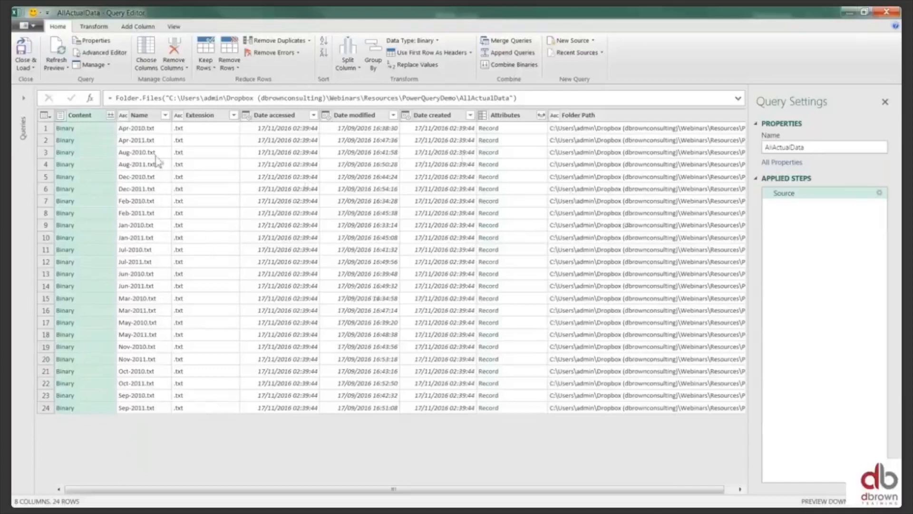
{"action": "left_click", "coordinate": [110, 116]}
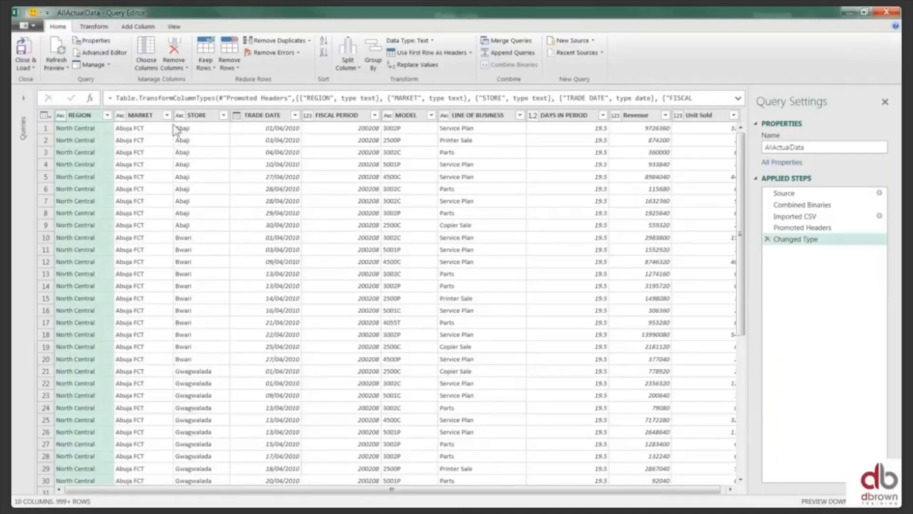
Load the full list of values for the REGION column and filter out the repeated header value REGION
{"action": "left_click", "coordinate": [108, 115]}
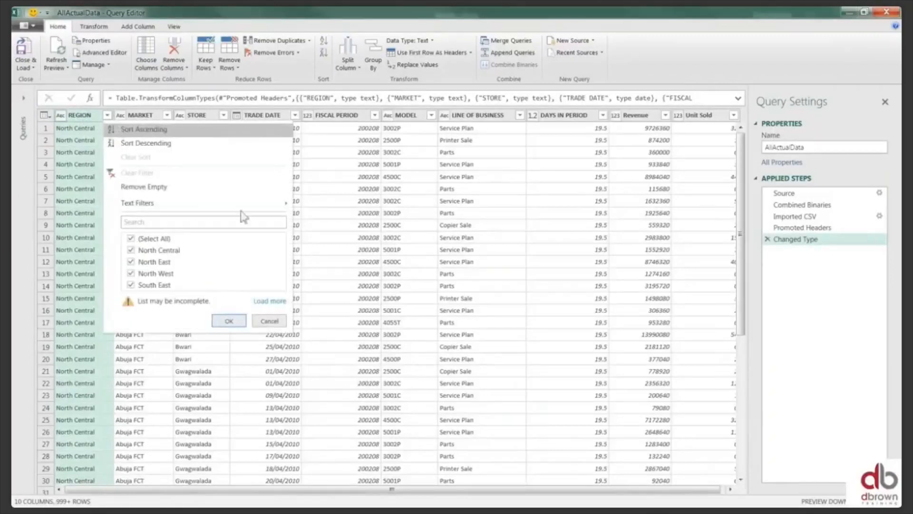
{"action": "left_click", "coordinate": [269, 302]}
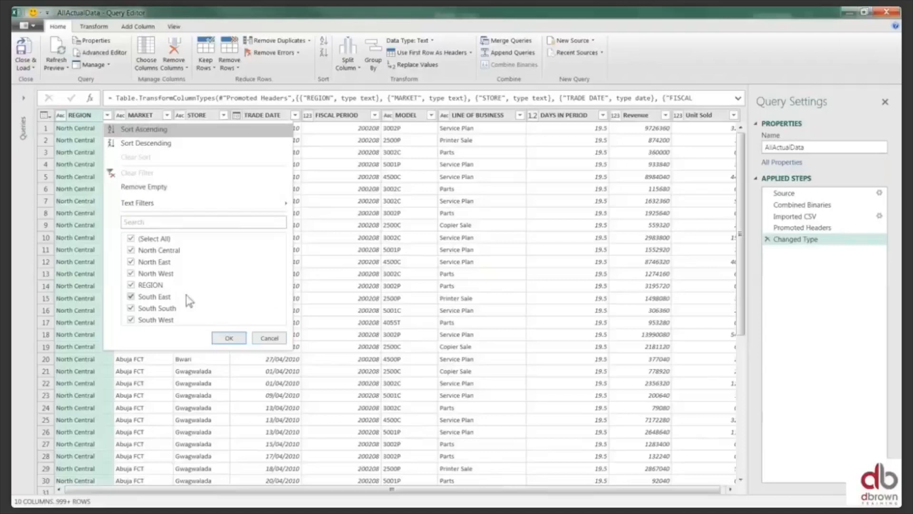
{"action": "left_click", "coordinate": [131, 285]}
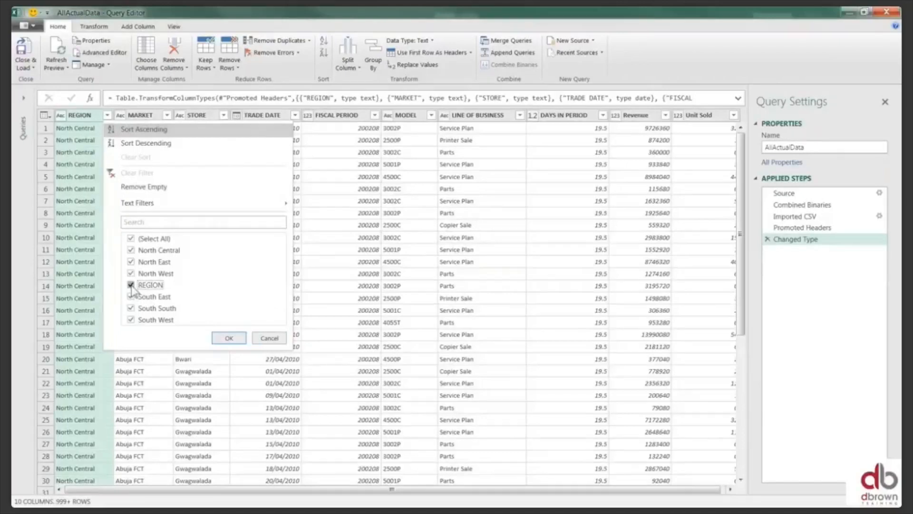
{"action": "left_click", "coordinate": [228, 338]}
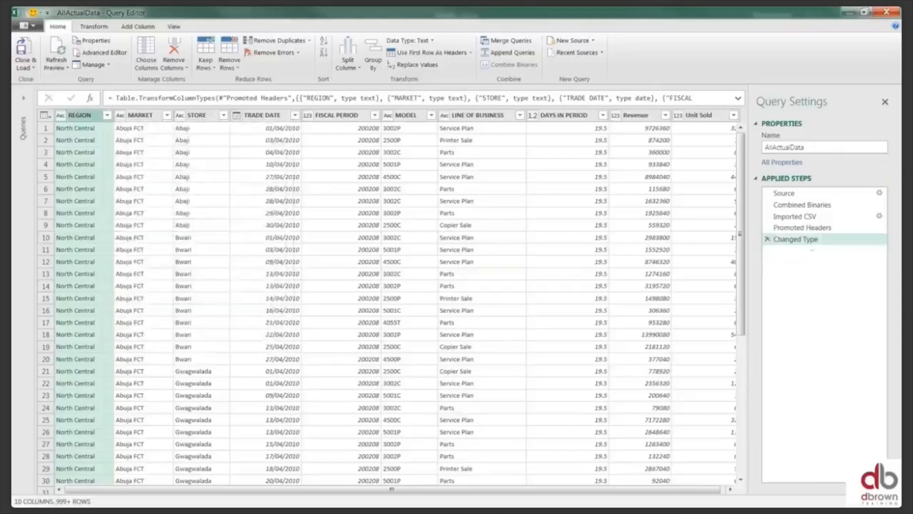
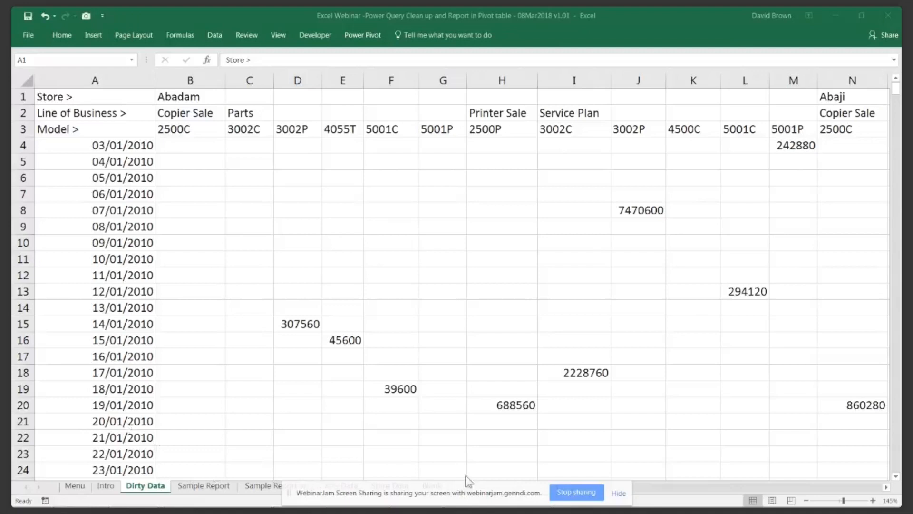
Move the screen-sharing notice away from the sheet tabs and open the Store Data sheet
{"action": "left_click_drag", "start_coordinate": [454, 500], "coordinate": [652, 453]}
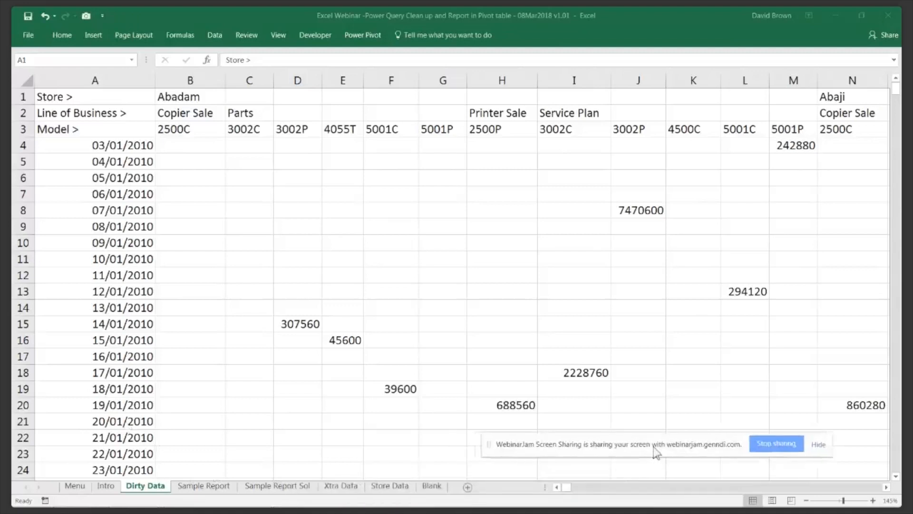
{"action": "left_click", "coordinate": [283, 493]}
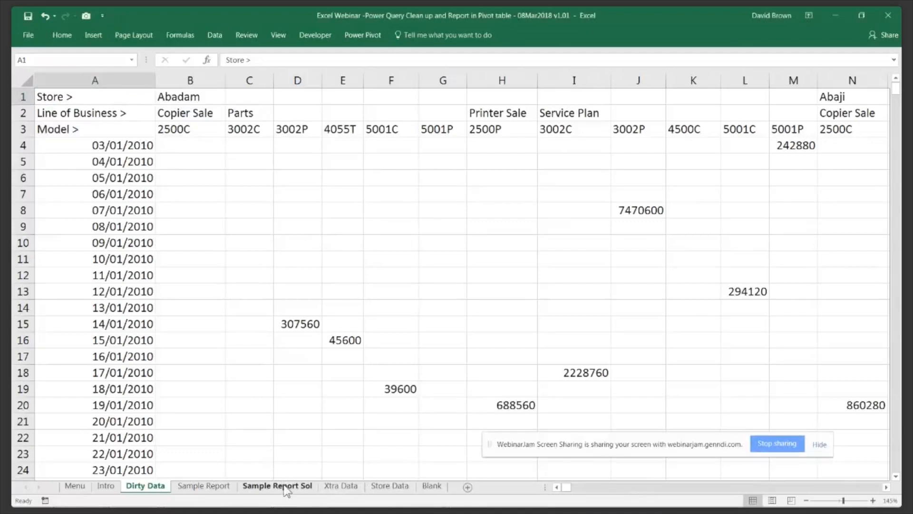
{"action": "left_click", "coordinate": [390, 486]}
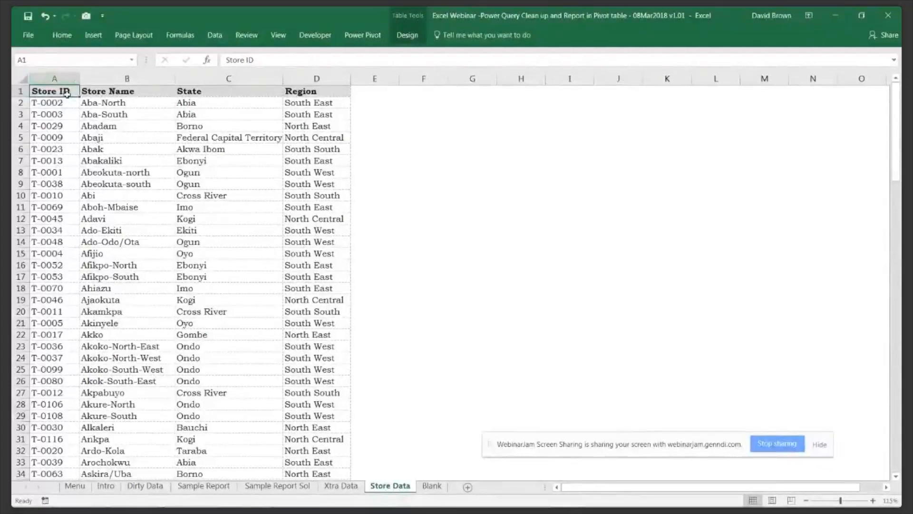
Insert a blank row above the Abaji store and another above the Abeokuta-north store, at rows 5 and 9
{"action": "left_click_drag", "start_coordinate": [27, 137], "coordinate": [21, 138]}
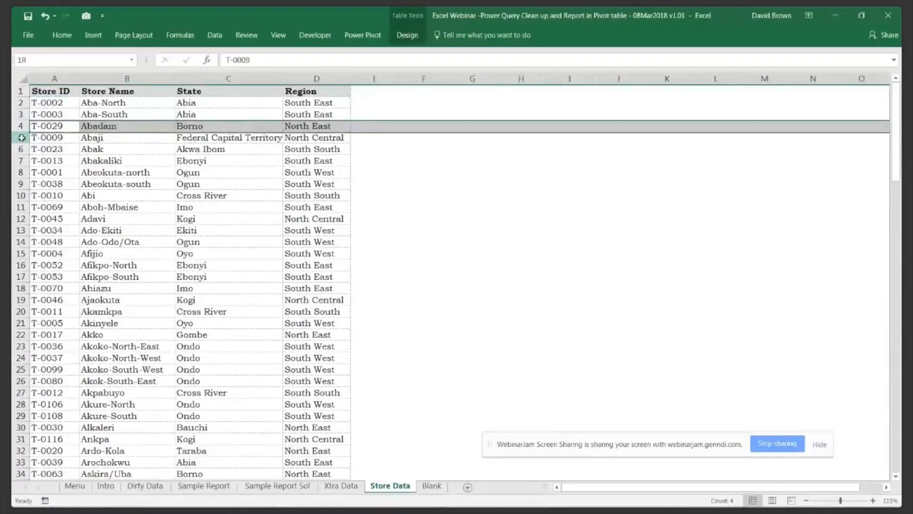
{"action": "key", "text": "ctrl+plus"}
{"action": "key", "text": "Down"}
{"action": "key", "text": "Down"}
{"action": "key", "text": "Down"}
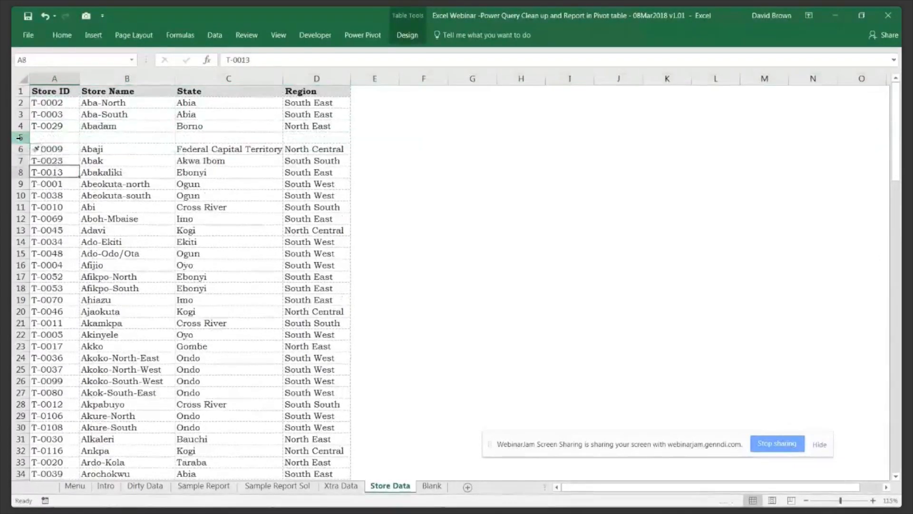
{"action": "key", "text": "Down"}
{"action": "key", "text": "shift+space"}
{"action": "key", "text": "ctrl+plus"}
{"action": "key", "text": "Down"}
{"action": "key", "text": "Down"}
{"action": "key", "text": "Down"}
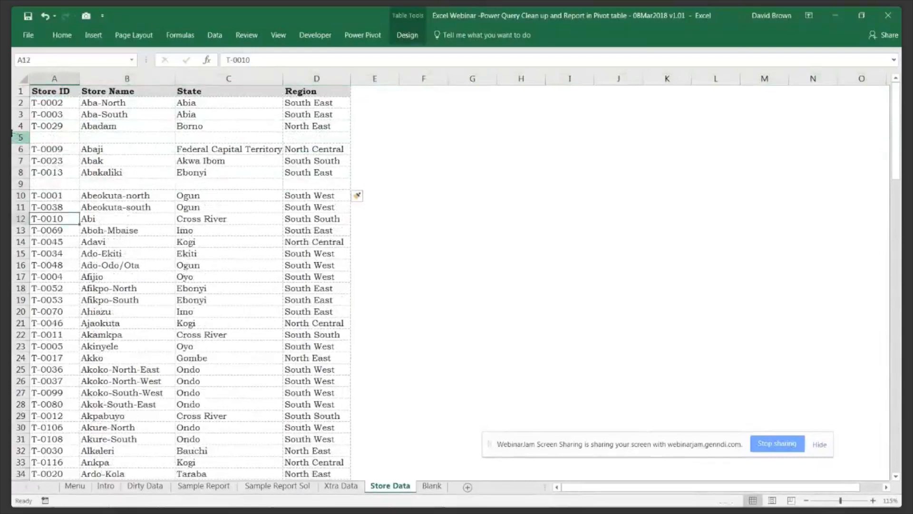
Clear the store names and states in cells B13:C16 of the store table
{"action": "left_click_drag", "start_coordinate": [72, 184], "coordinate": [309, 188]}
{"action": "left_click", "coordinate": [150, 235]}
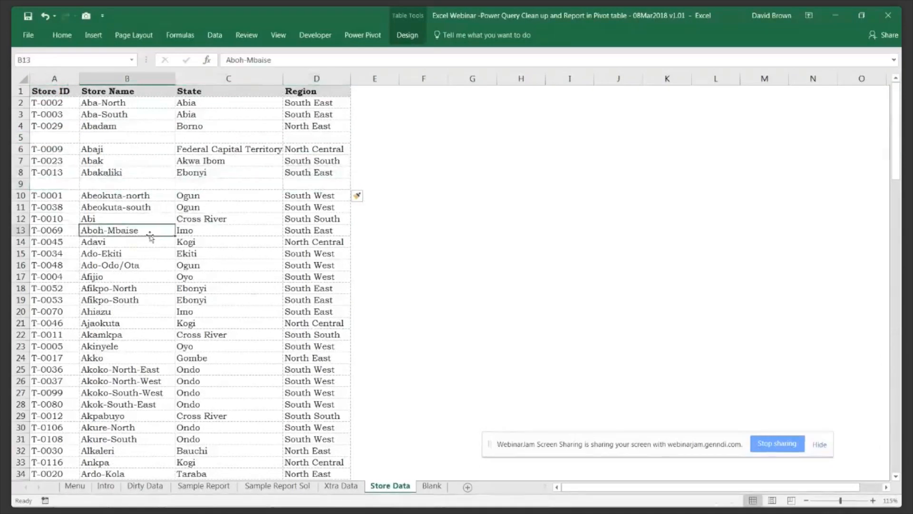
{"action": "key", "text": "shift+Right"}
{"action": "key", "text": "shift+Down"}
{"action": "key", "text": "shift+Down"}
{"action": "key", "text": "shift+Down"}
{"action": "key", "text": "ctrl+c"}
{"action": "key", "text": "Delete"}
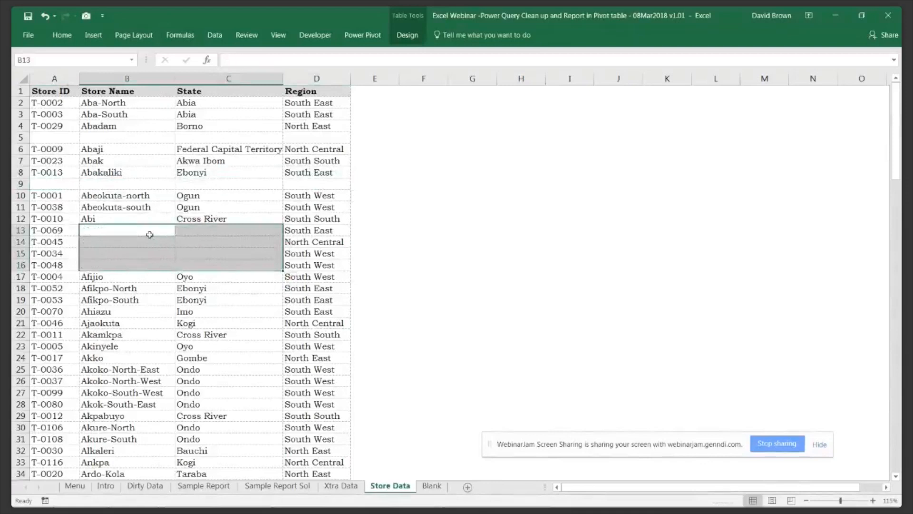
Examine the cleared Store Name and State cells in rows 13 and 14 alongside their store IDs and regions
{"action": "key", "text": "Down"}
{"action": "key", "text": "Left"}
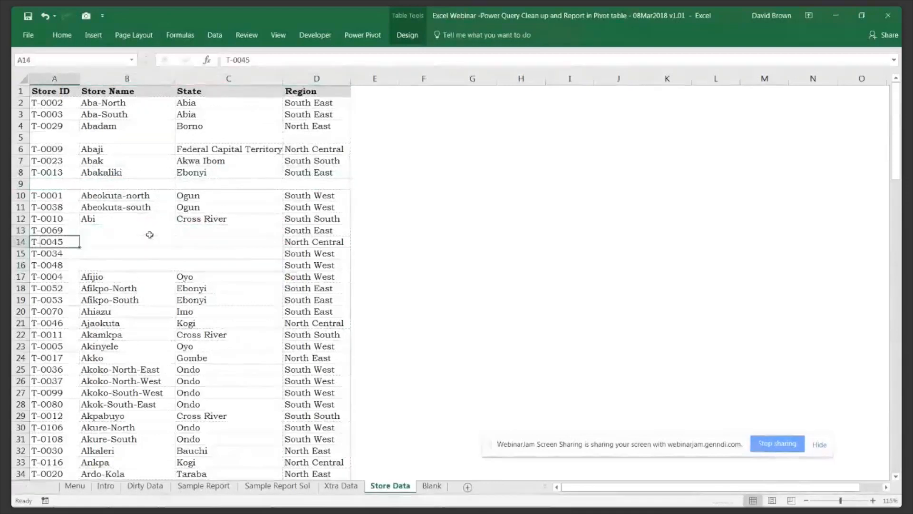
{"action": "key", "text": "Up"}
{"action": "key", "text": "Right"}
{"action": "key", "text": "Right"}
{"action": "key", "text": "Down"}
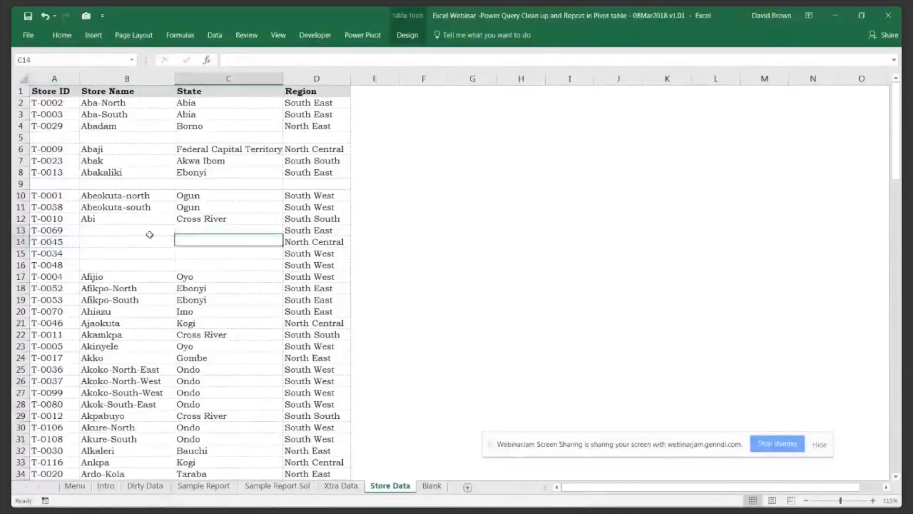
{"action": "key", "text": "Left"}
{"action": "key", "text": "Left"}
{"action": "key", "text": "Up"}
{"action": "key", "text": "Right"}
{"action": "key", "text": "Right"}
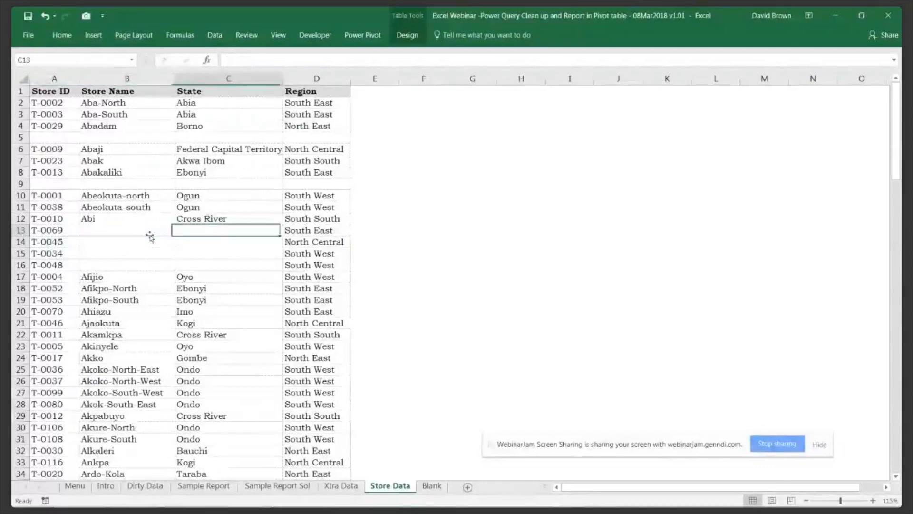
{"action": "key", "text": "Right"}
{"action": "key", "text": "Down"}
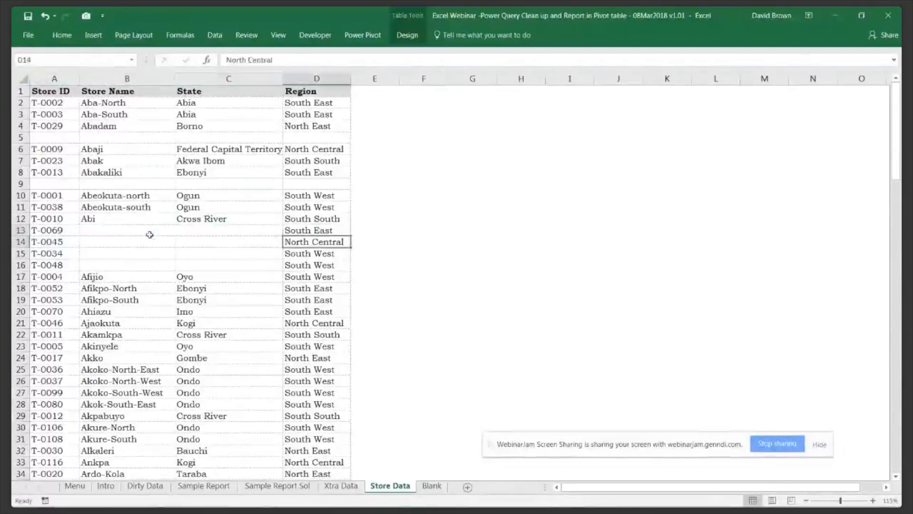
{"action": "left_click", "coordinate": [151, 238]}
{"action": "key", "text": "Up"}
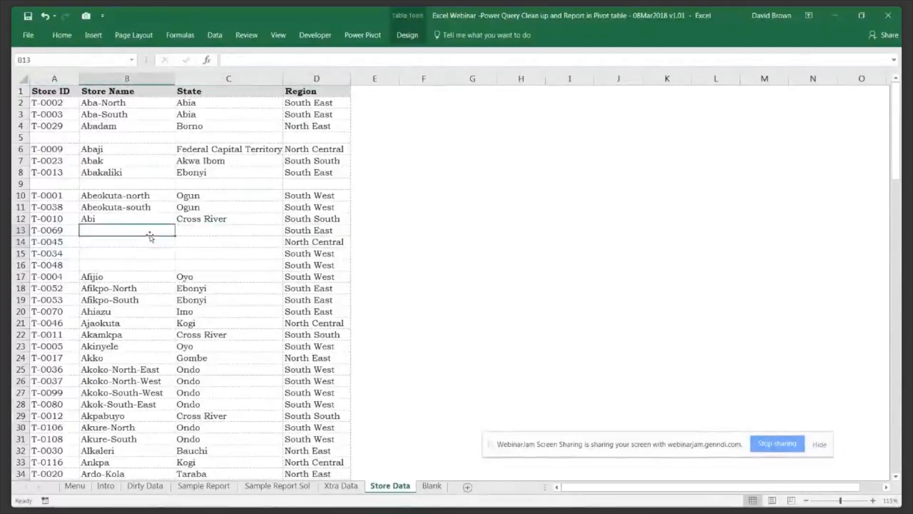
Undo the clearing of the store names and states and the insertion of the two blank rows
{"action": "key", "text": "ctrl+v"}
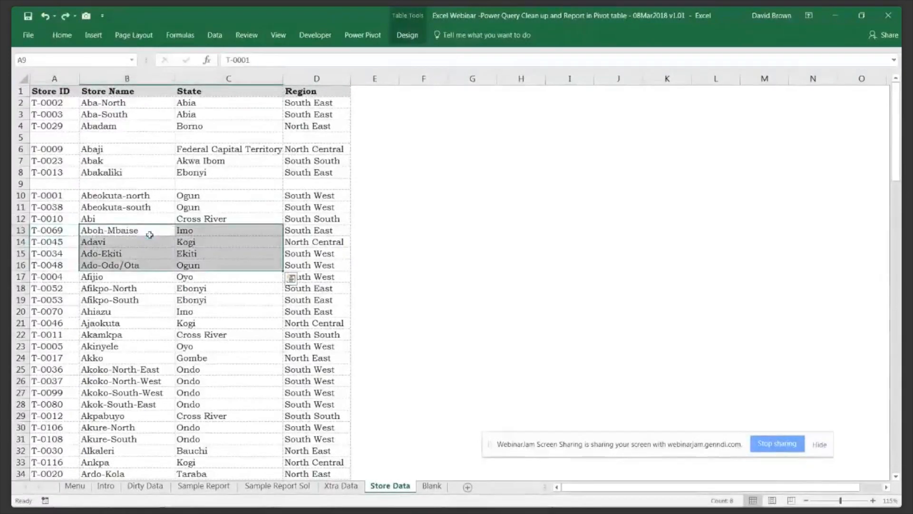
{"action": "key", "text": "ctrl+z"}
{"action": "key", "text": "ctrl+z"}
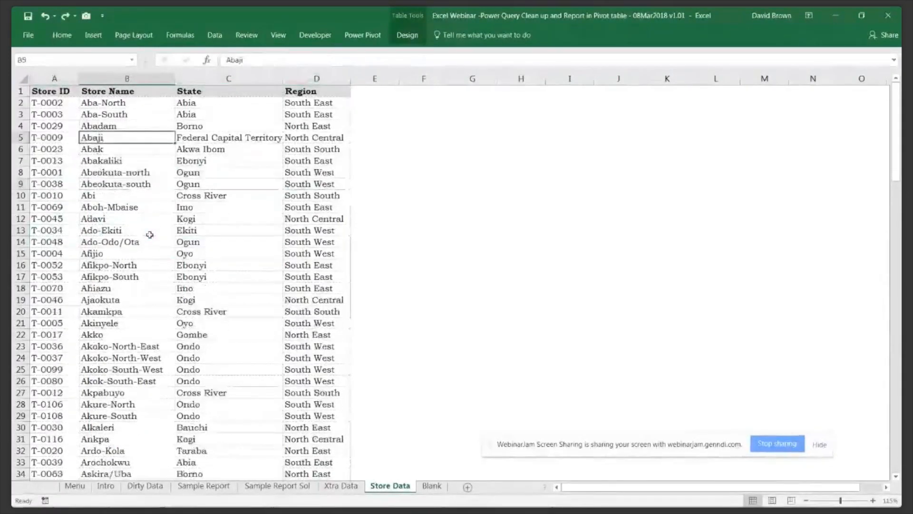
Insert a blank table column before the Store Name column and undo the insertion
{"action": "key", "text": "ctrl+space"}
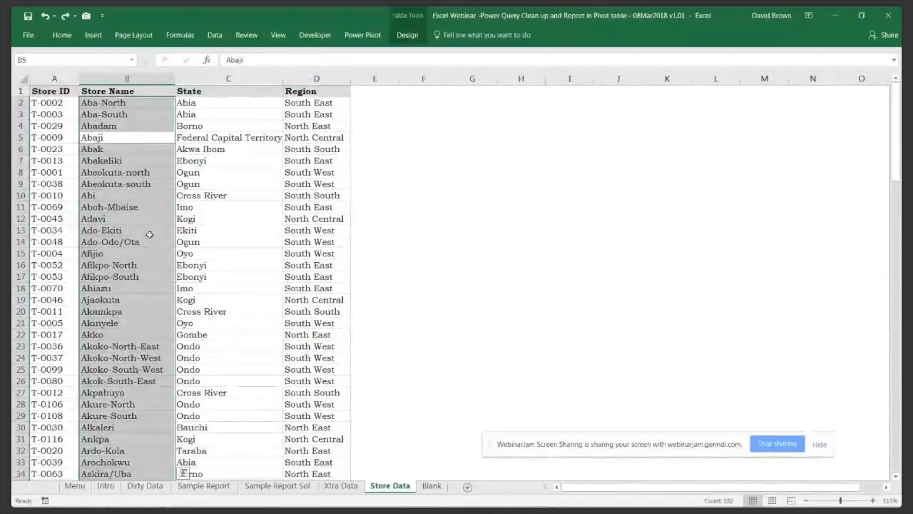
{"action": "key", "text": "ctrl+plus"}
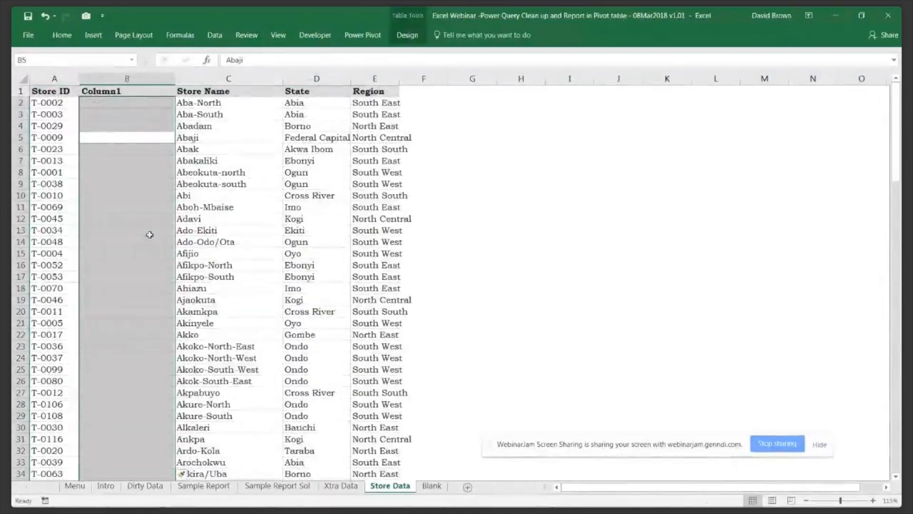
{"action": "key", "text": "ctrl+z"}
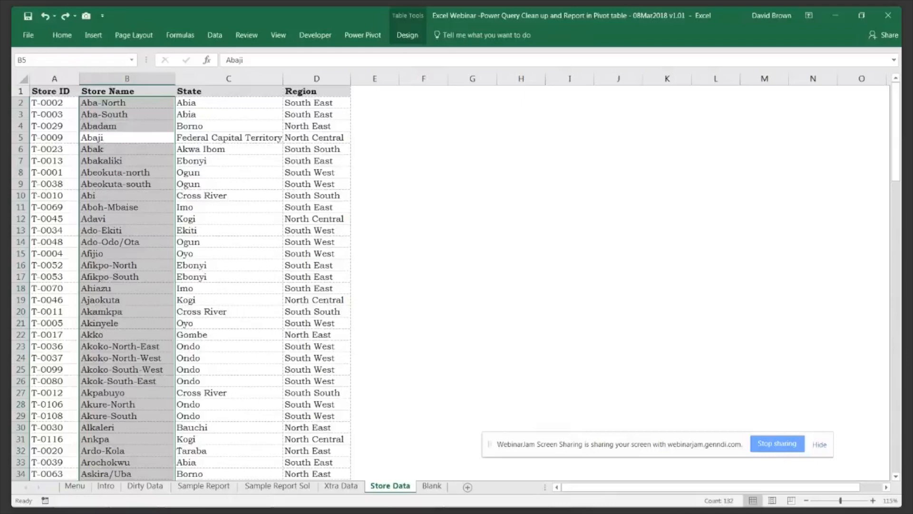
Open the Dirty Data sheet and enlarge the view of its store and line of business headers
{"action": "key", "text": "alt+Tab"}
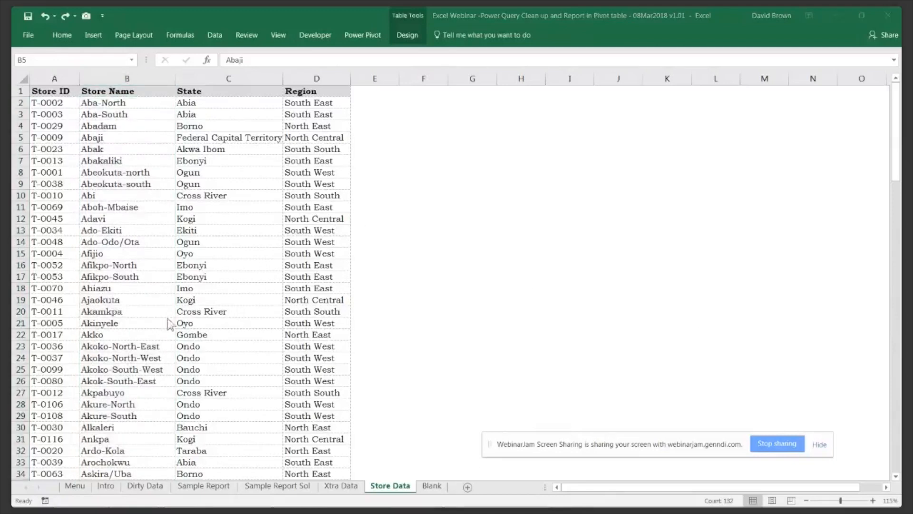
{"action": "left_click", "coordinate": [138, 486]}
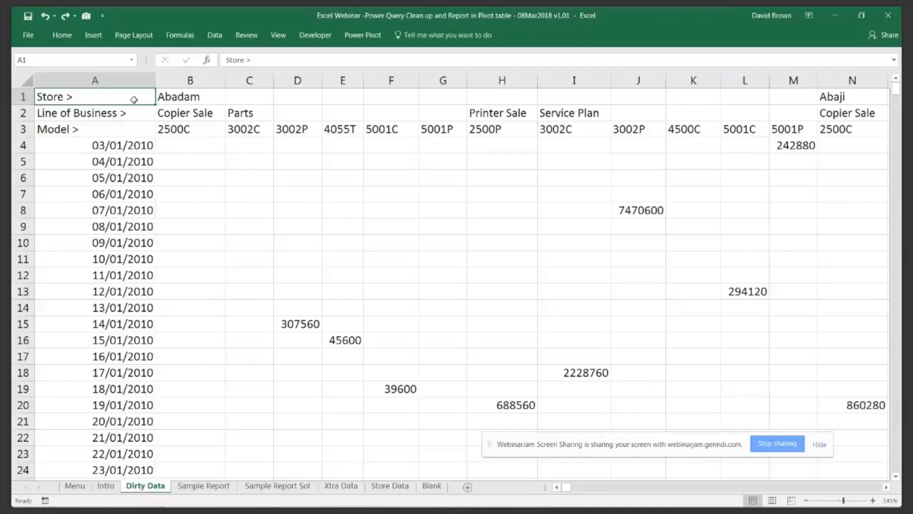
{"action": "key", "text": "Right"}
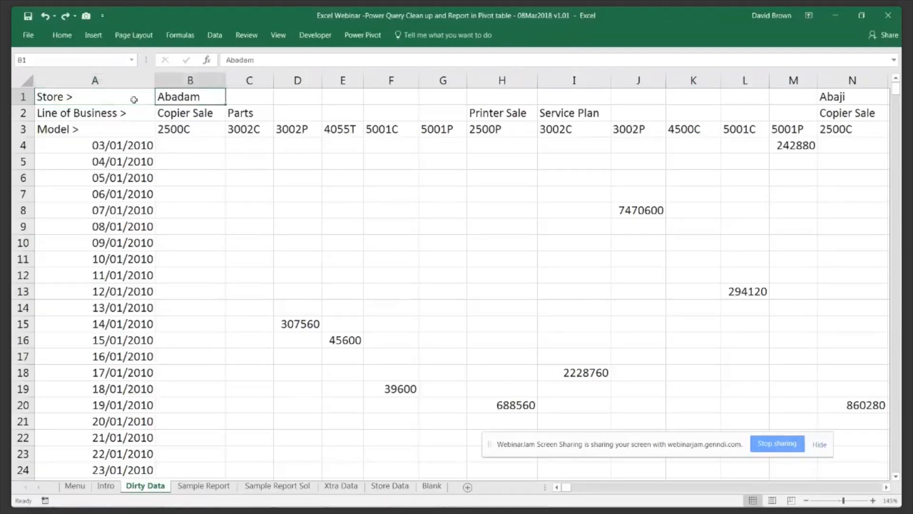
{"action": "key", "text": "Down"}
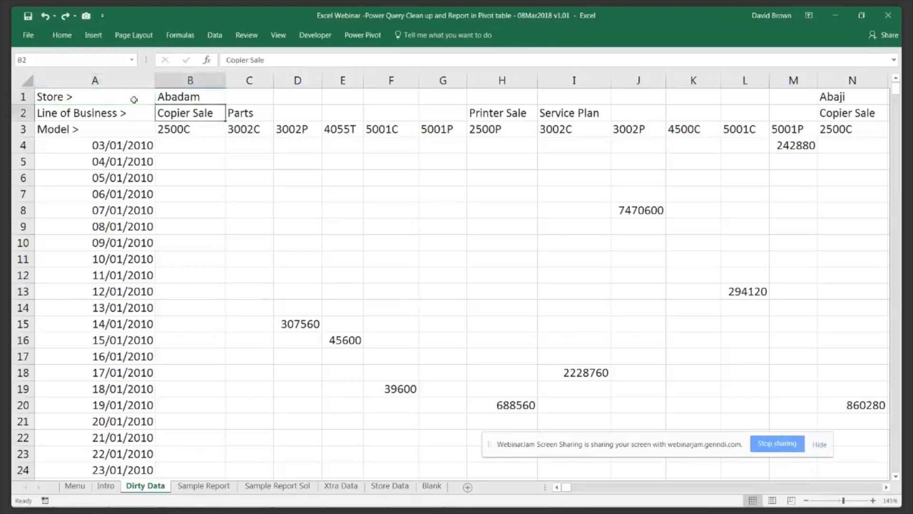
{"action": "key", "text": "Up"}
{"action": "scroll", "coordinate": [276, 284], "scroll_direction": "up", "scroll_amount": 3}
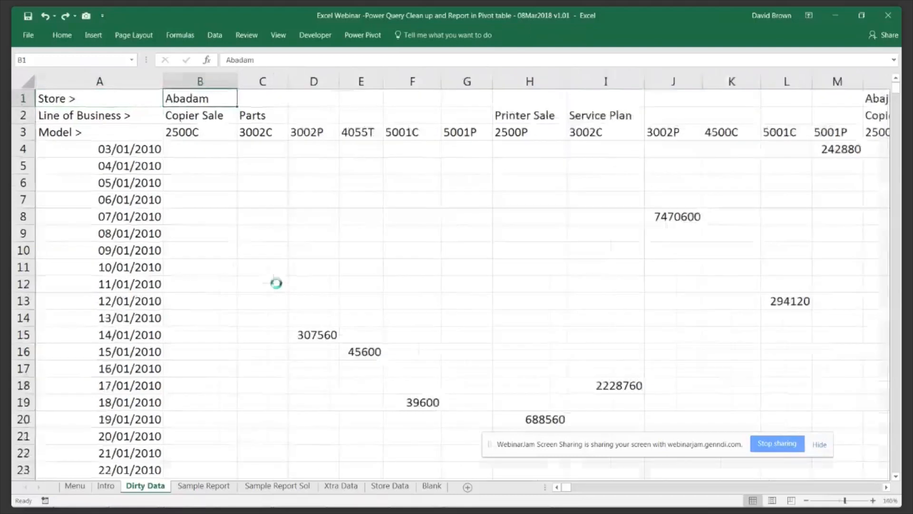
Examine the store header row from Abadam across to Abaji, including the empty cells between the store names
{"action": "key", "text": "Left"}
{"action": "key", "text": "Right"}
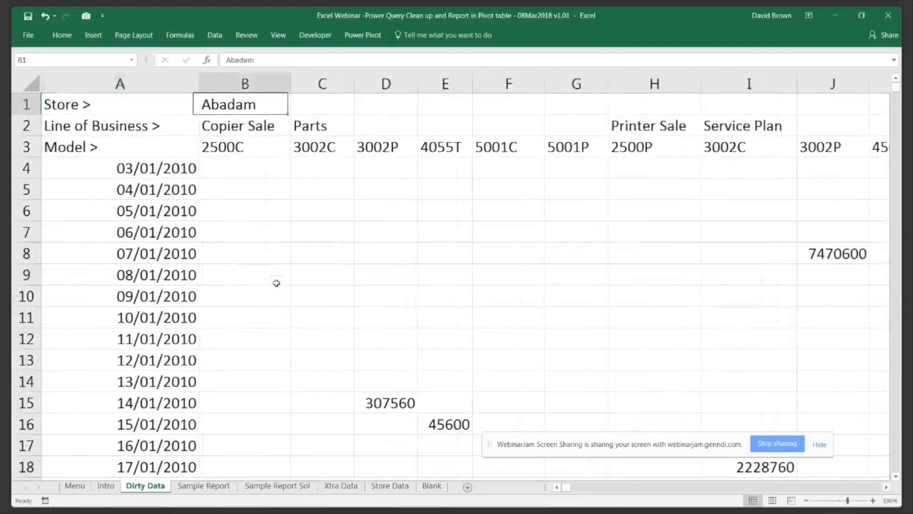
{"action": "key", "text": "Right"}
{"action": "key", "text": "Right"}
{"action": "key", "text": "Right"}
{"action": "key", "text": "Right"}
{"action": "key", "text": "Right"}
{"action": "key", "text": "Right"}
{"action": "key", "text": "Right"}
{"action": "key", "text": "Right"}
{"action": "key", "text": "Right"}
{"action": "key", "text": "Right"}
{"action": "key", "text": "Right"}
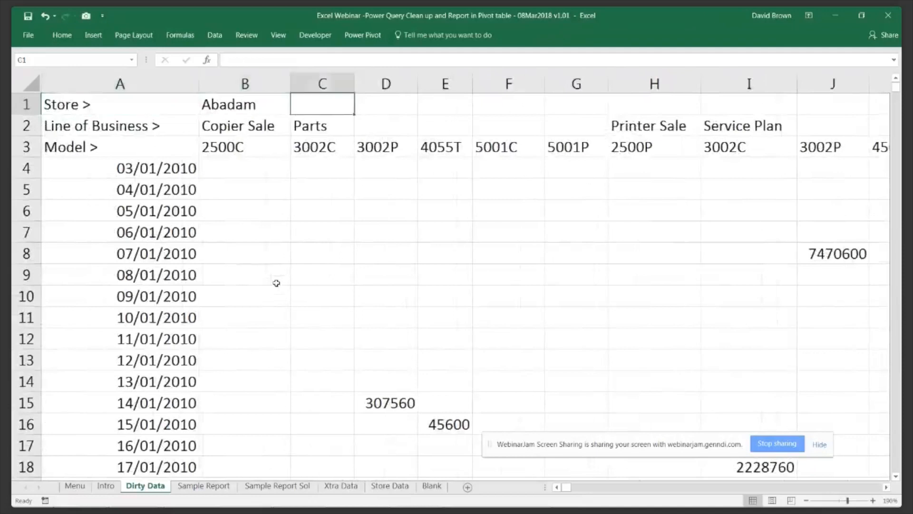
{"action": "key", "text": "Right"}
{"action": "key", "text": "Right"}
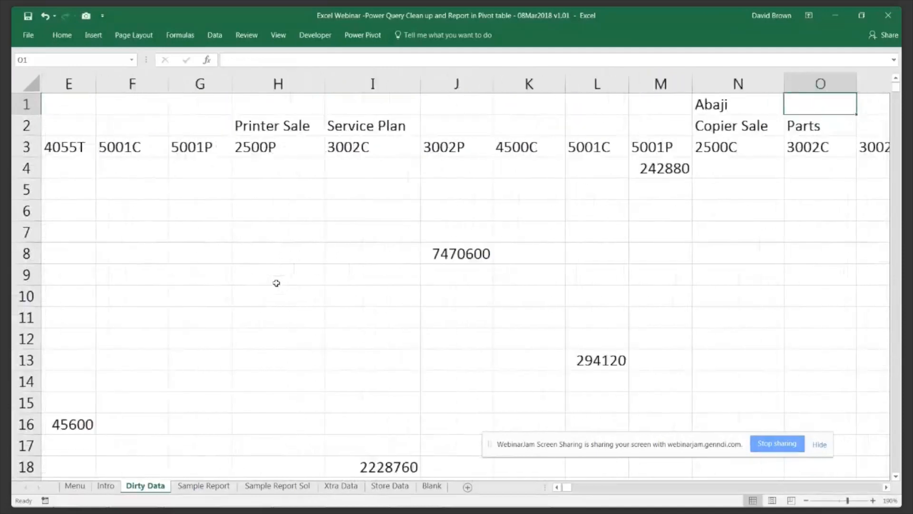
{"action": "key", "text": "Left"}
{"action": "key", "text": "Right"}
{"action": "key", "text": "Right"}
{"action": "key", "text": "Right"}
{"action": "key", "text": "Left"}
{"action": "key", "text": "Left"}
{"action": "key", "text": "Left"}
{"action": "key", "text": "ctrl+Home"}
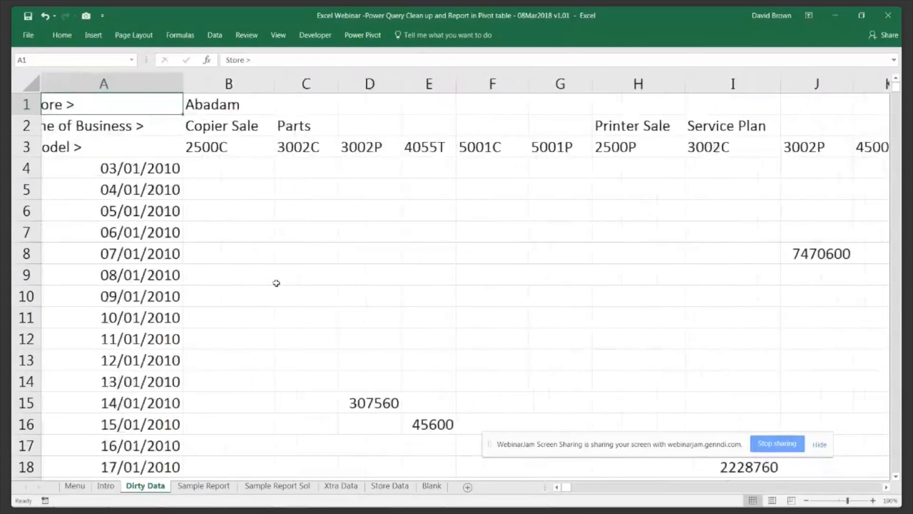
Highlight column B and the Line of Business row to examine the layered headers
{"action": "key", "text": "Right"}
{"action": "key", "text": "Down"}
{"action": "key", "text": "Down"}
{"action": "key", "text": "ctrl+space"}
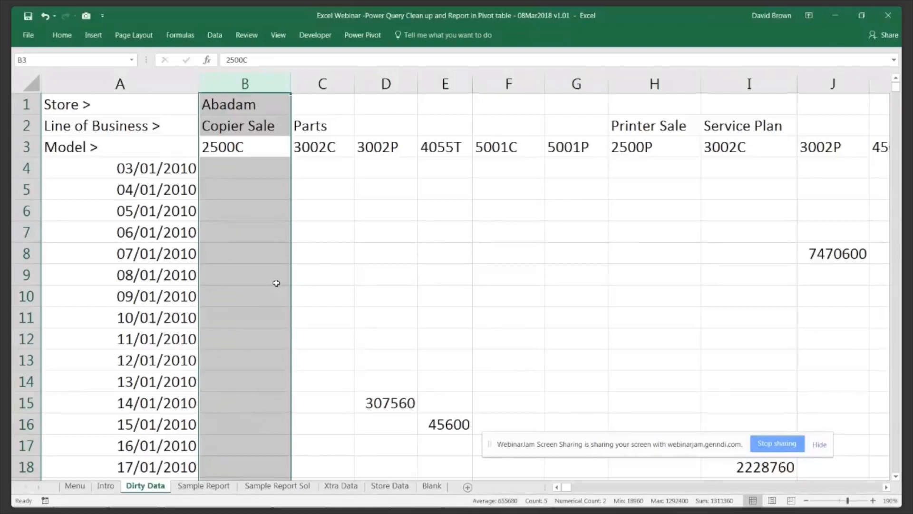
{"action": "key", "text": "Down"}
{"action": "key", "text": "Up"}
{"action": "key", "text": "Up"}
{"action": "key", "text": "shift+space"}
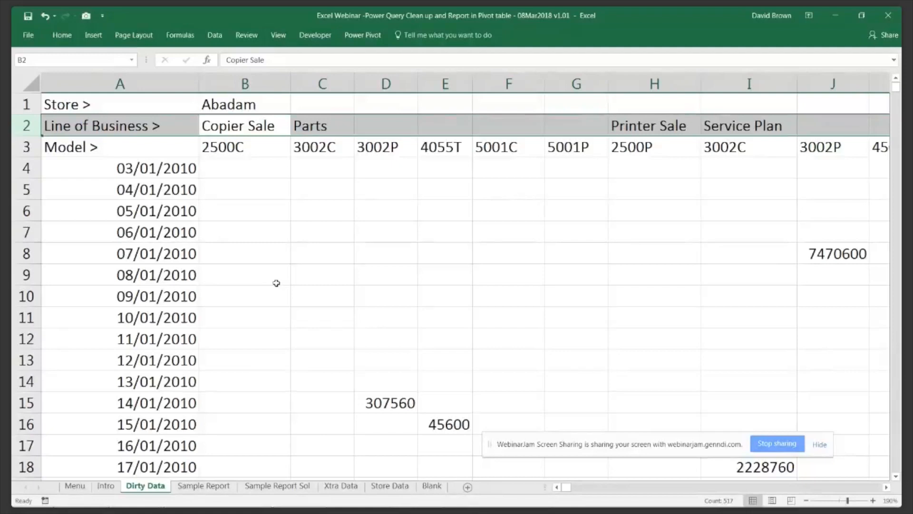
Highlight the Model row to examine the model codes beneath each line of business
{"action": "key", "text": "Down"}
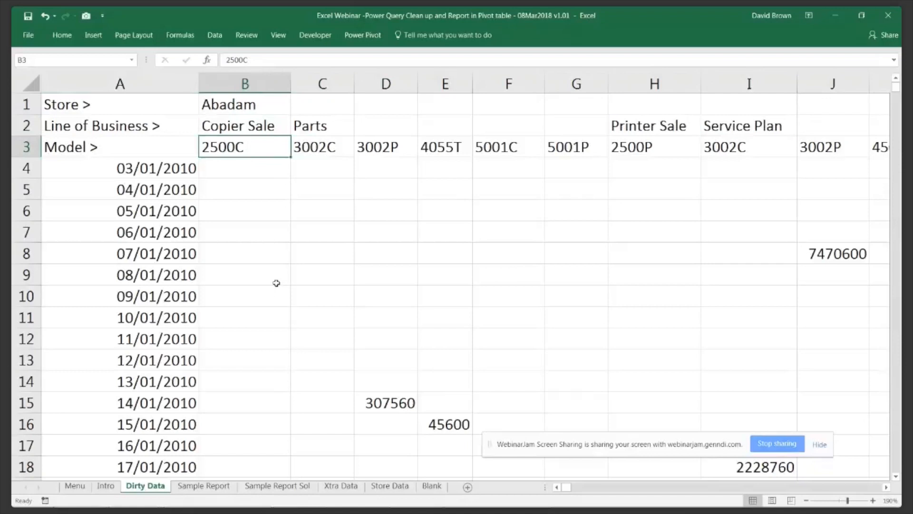
{"action": "key", "text": "Up"}
{"action": "key", "text": "Down"}
{"action": "key", "text": "shift+space"}
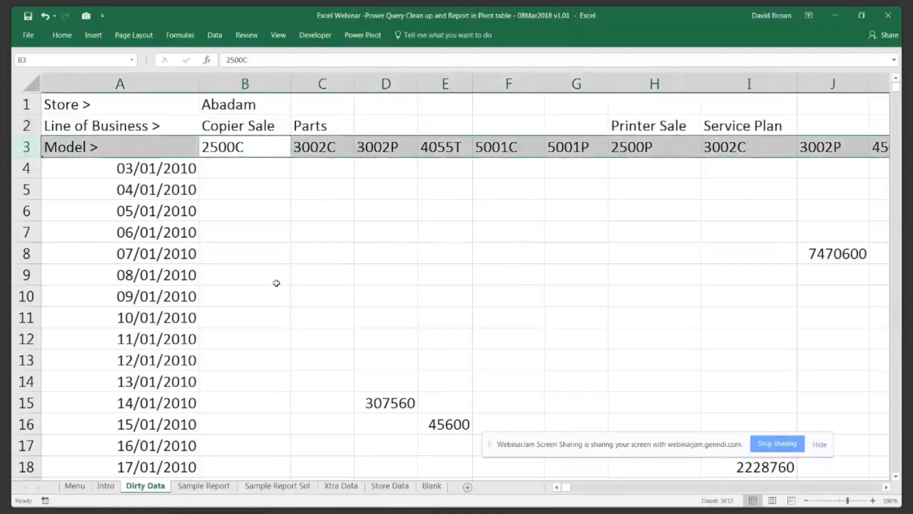
{"action": "key", "text": "Right"}
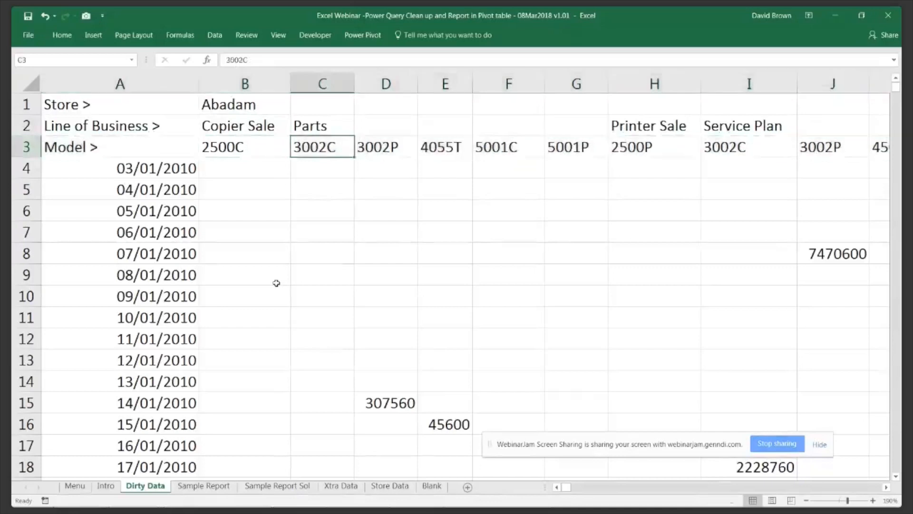
{"action": "key", "text": "Left"}
{"action": "key", "text": "shift+space"}
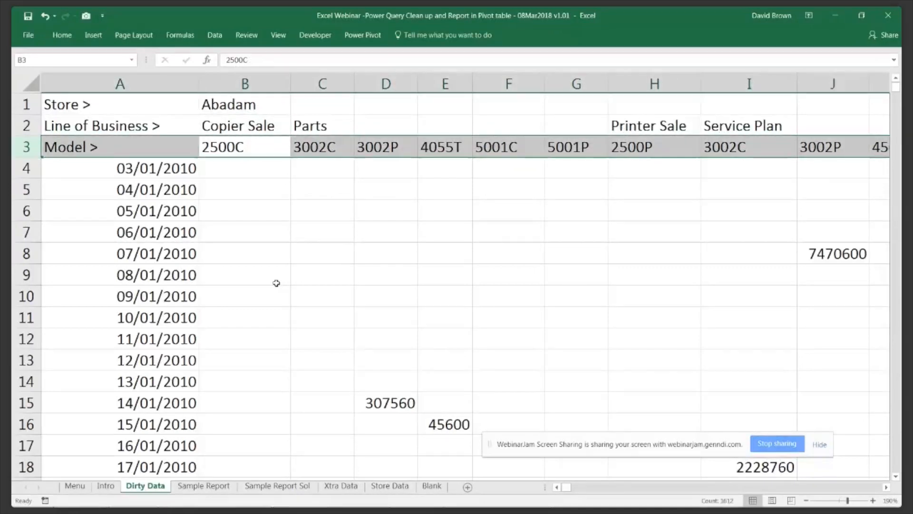
Highlight the date column A and the model columns B, C and D one at a time to examine the layout
{"action": "key", "text": "Down"}
{"action": "key", "text": "ctrl+space"}
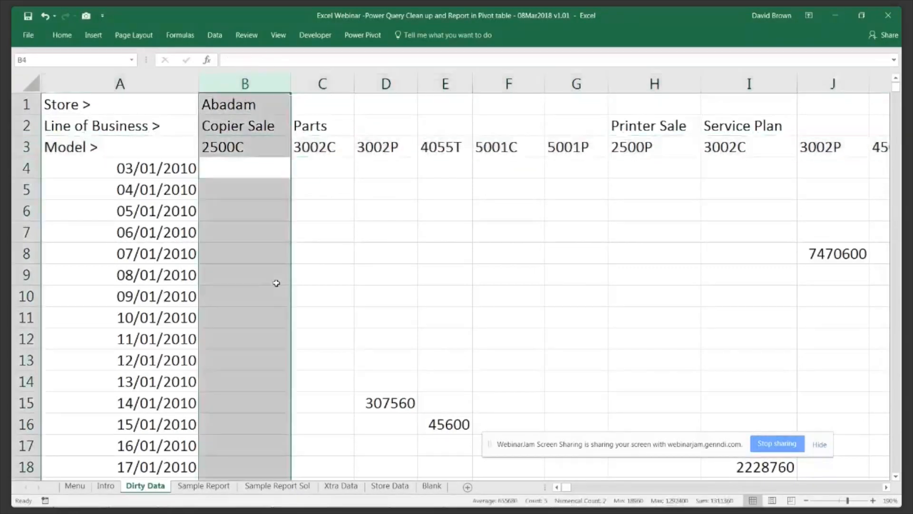
{"action": "key", "text": "Left"}
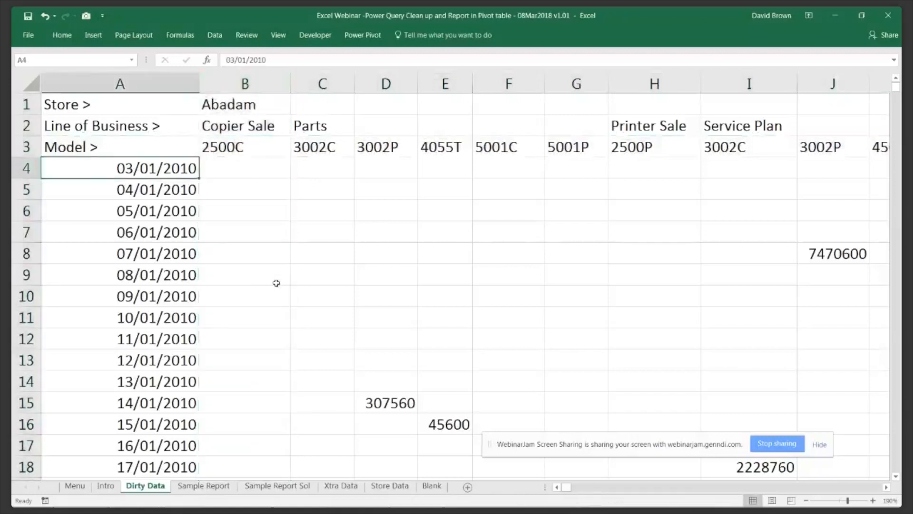
{"action": "key", "text": "ctrl+space"}
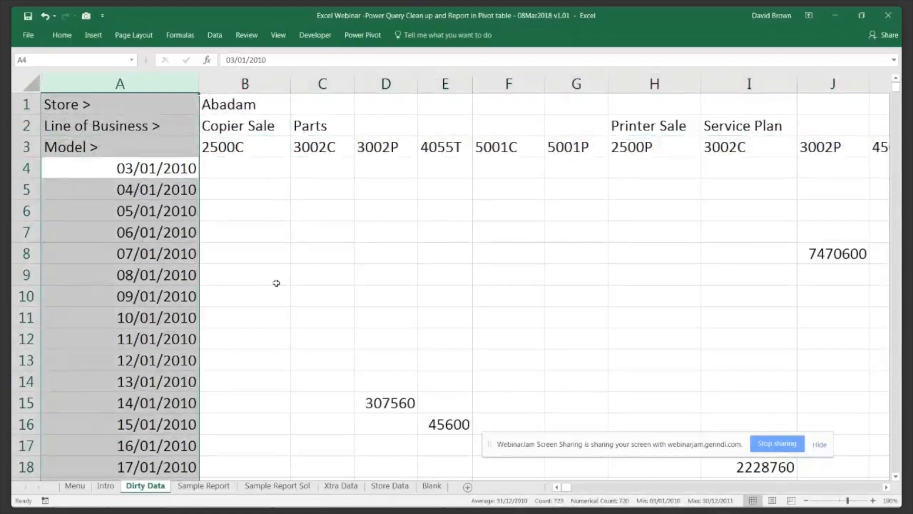
{"action": "key", "text": "Right"}
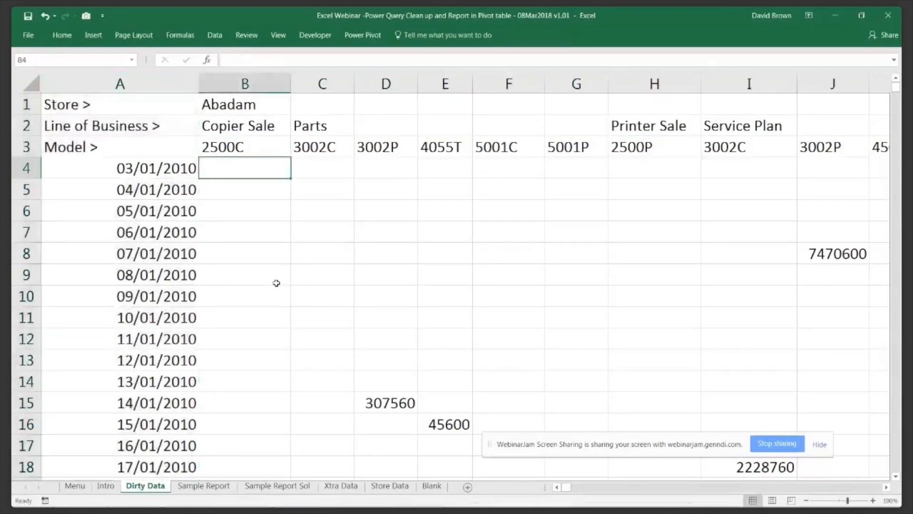
{"action": "key", "text": "ctrl+space"}
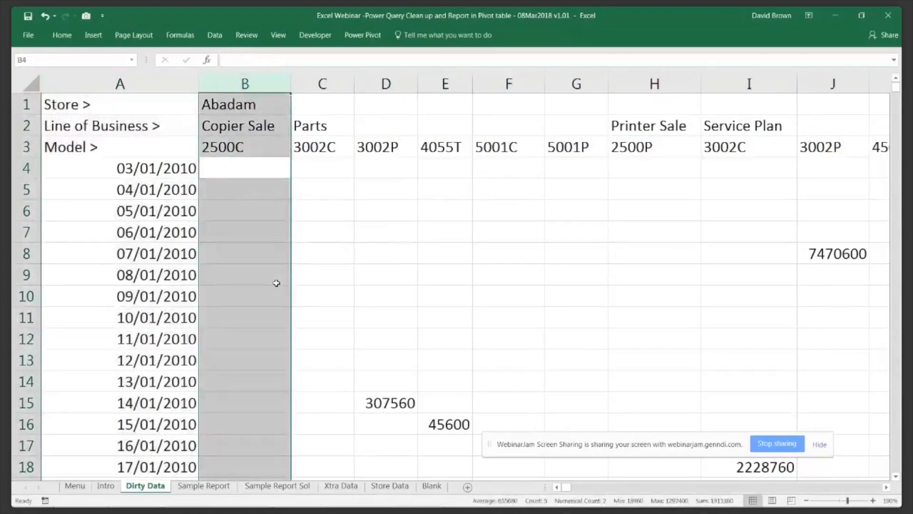
{"action": "key", "text": "Right"}
{"action": "key", "text": "ctrl+space"}
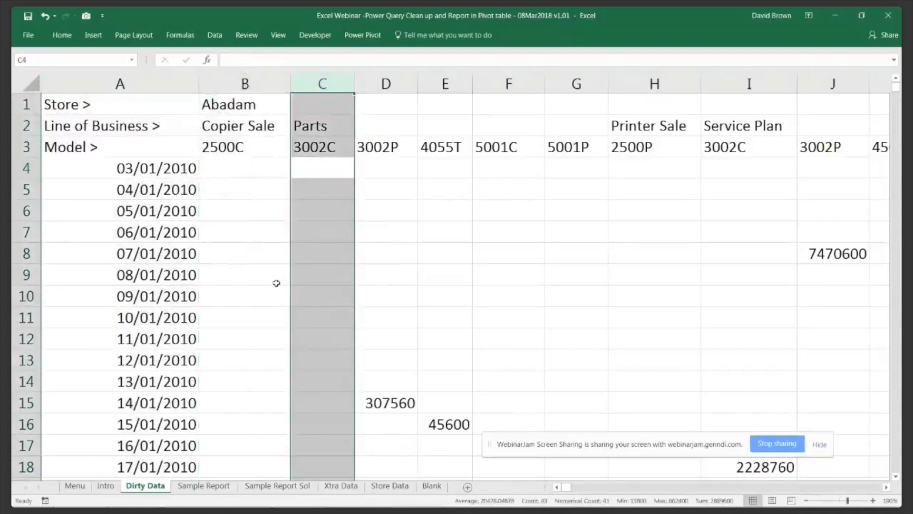
{"action": "key", "text": "Right"}
{"action": "key", "text": "ctrl+space"}
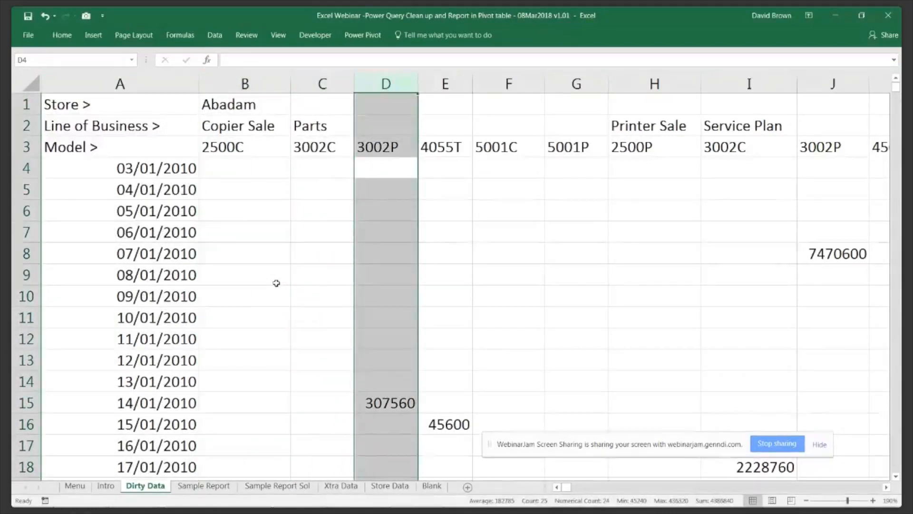
Examine the value area below the model headers by highlighting cells B4:H5, and return to the Model label in A3
{"action": "key", "text": "Right"}
{"action": "key", "text": "shift+Down"}
{"action": "key", "text": "shift+Down"}
{"action": "key", "text": "shift+Down"}
{"action": "key", "text": "shift+Down"}
{"action": "key", "text": "shift+Down"}
{"action": "key", "text": "shift+Down"}
{"action": "key", "text": "shift+Down"}
{"action": "key", "text": "shift+Down"}
{"action": "key", "text": "shift+Down"}
{"action": "key", "text": "shift+Down"}
{"action": "key", "text": "shift+Down"}
{"action": "key", "text": "shift+Down"}
{"action": "key", "text": "shift+Down"}
{"action": "key", "text": "Left"}
{"action": "key", "text": "Left"}
{"action": "key", "text": "Left"}
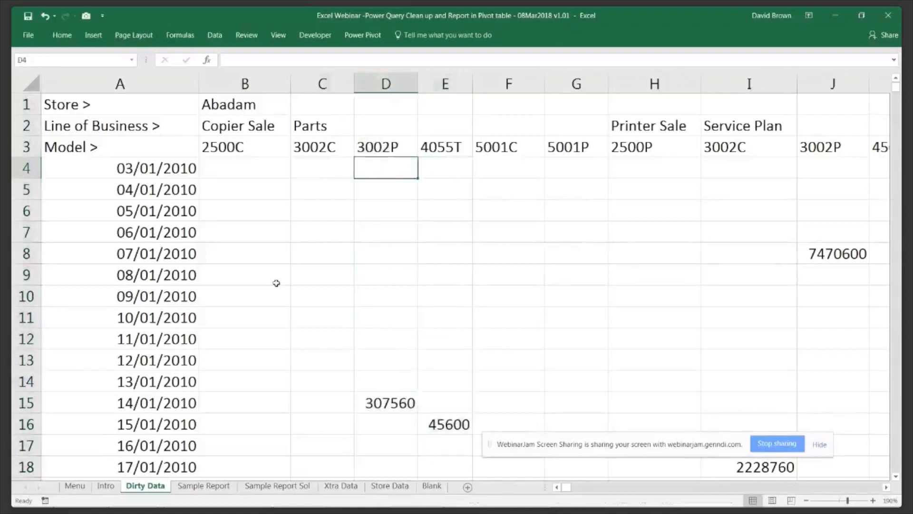
{"action": "key", "text": "shift+Right"}
{"action": "key", "text": "shift+Right"}
{"action": "key", "text": "shift+Right"}
{"action": "key", "text": "shift+Right"}
{"action": "key", "text": "shift+Right"}
{"action": "key", "text": "shift+Right"}
{"action": "key", "text": "shift+Down"}
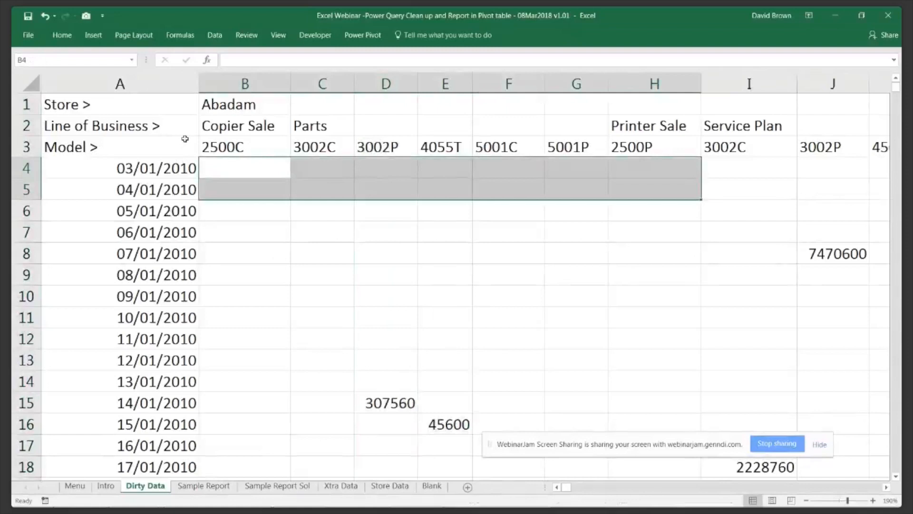
{"action": "left_click", "coordinate": [181, 142]}
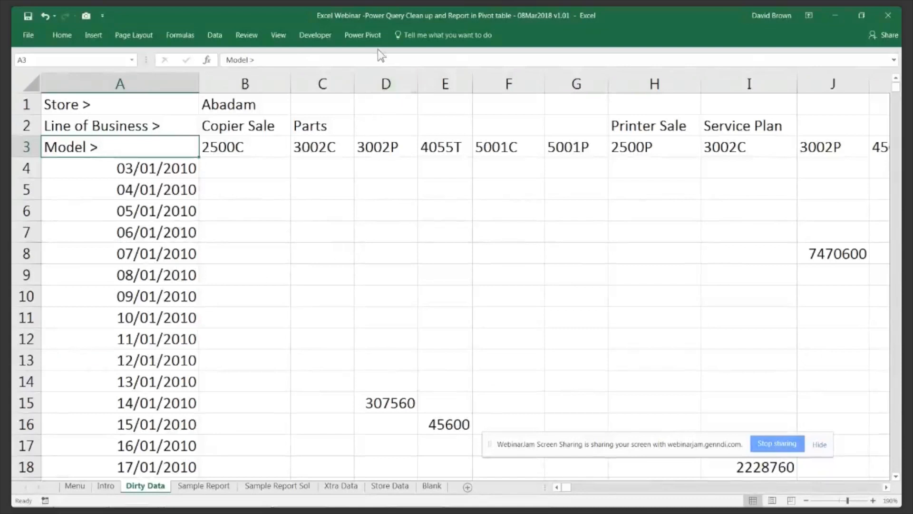
Look over the Power Pivot, Data and Insert commands, and return to the worksheet at cell C4
{"action": "left_click", "coordinate": [366, 41]}
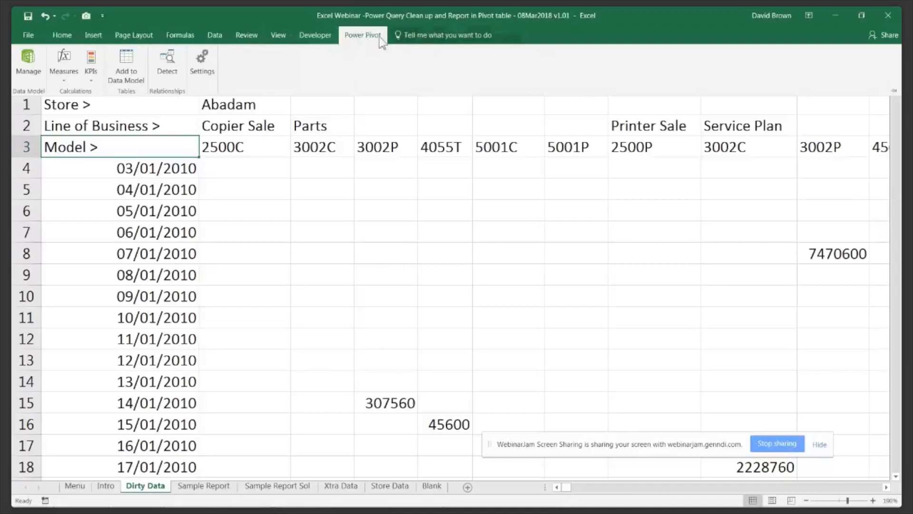
{"action": "left_click", "coordinate": [212, 36]}
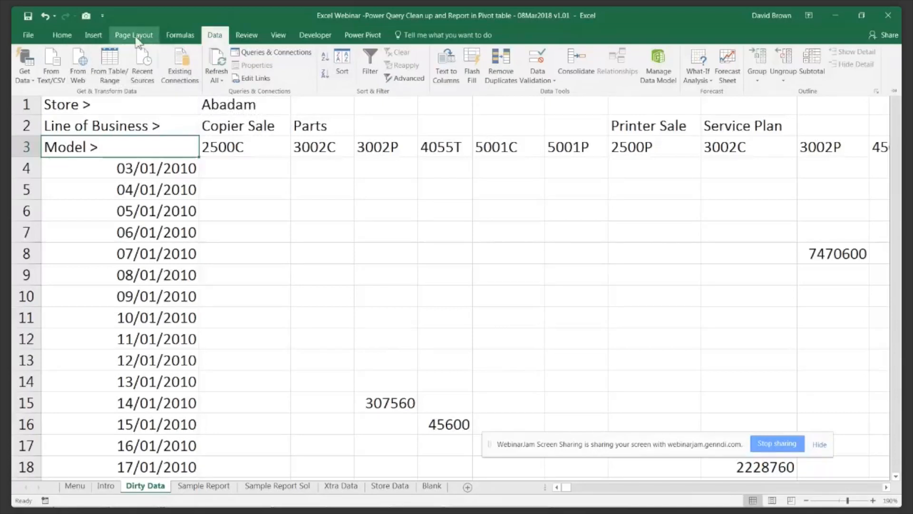
{"action": "left_click", "coordinate": [94, 35]}
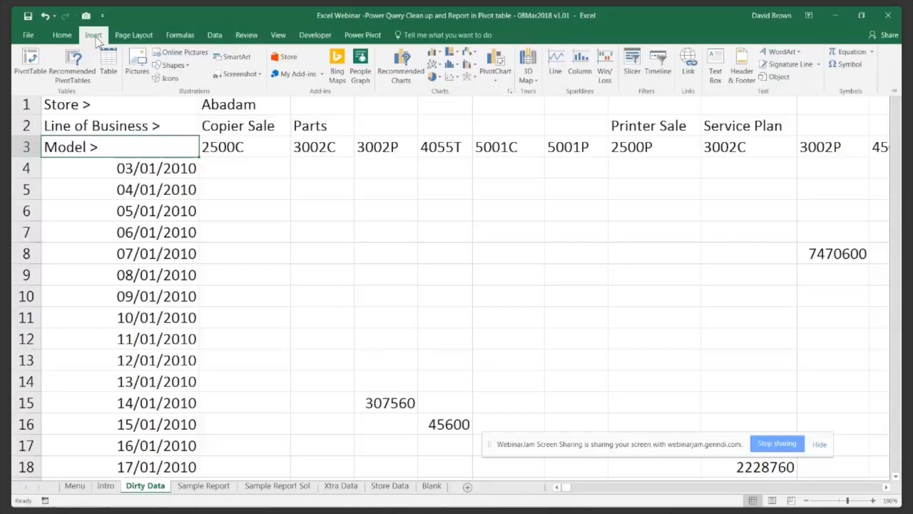
{"action": "left_click", "coordinate": [301, 167]}
{"action": "left_click", "coordinate": [300, 168]}
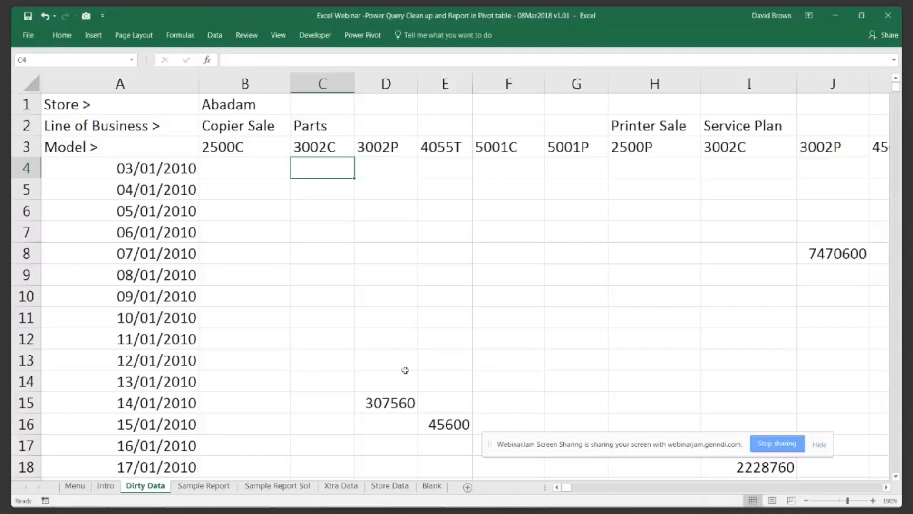
Switch to Power BI Desktop and look over its View, Modeling, file and Export commands
{"action": "mouse_move", "coordinate": [377, 505]}
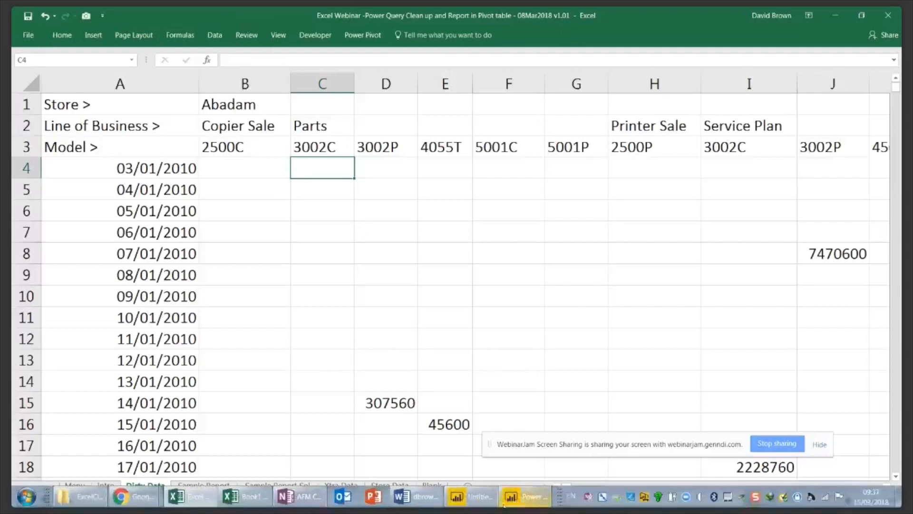
{"action": "mouse_move", "coordinate": [484, 501]}
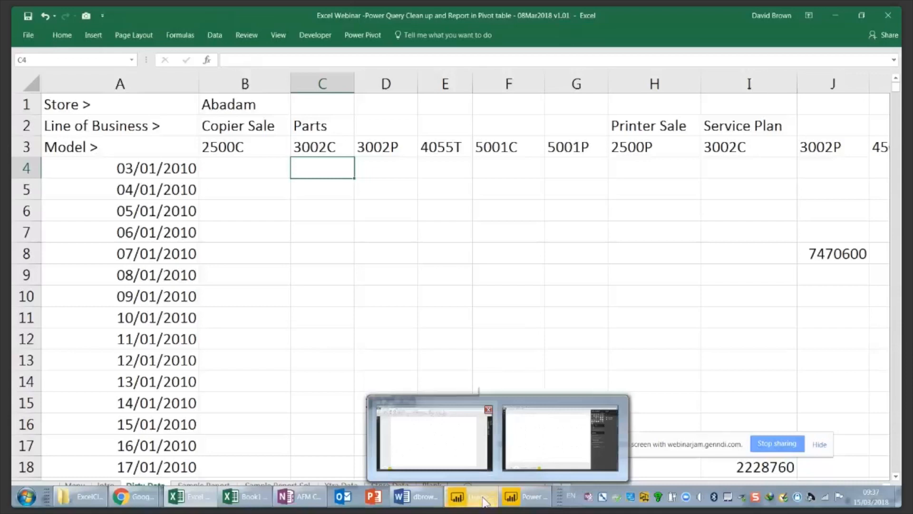
{"action": "left_click", "coordinate": [485, 500]}
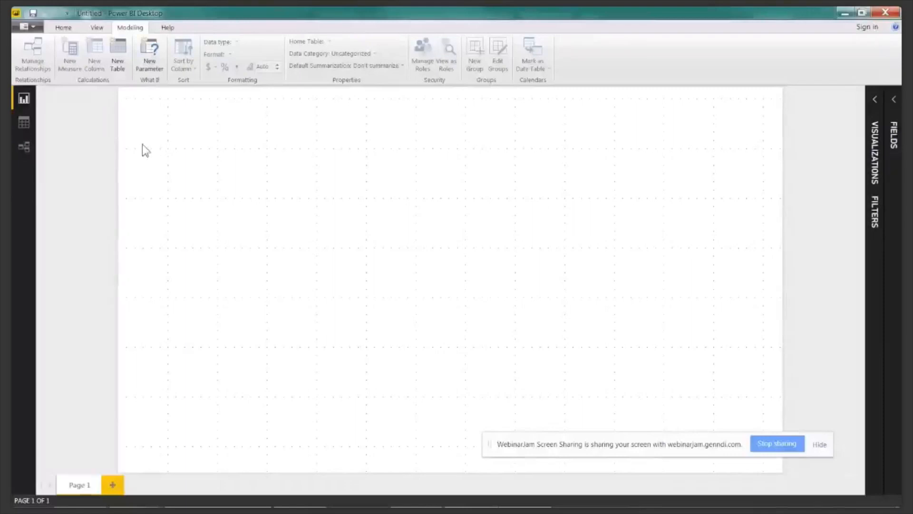
{"action": "left_click", "coordinate": [64, 28]}
{"action": "left_click", "coordinate": [97, 28]}
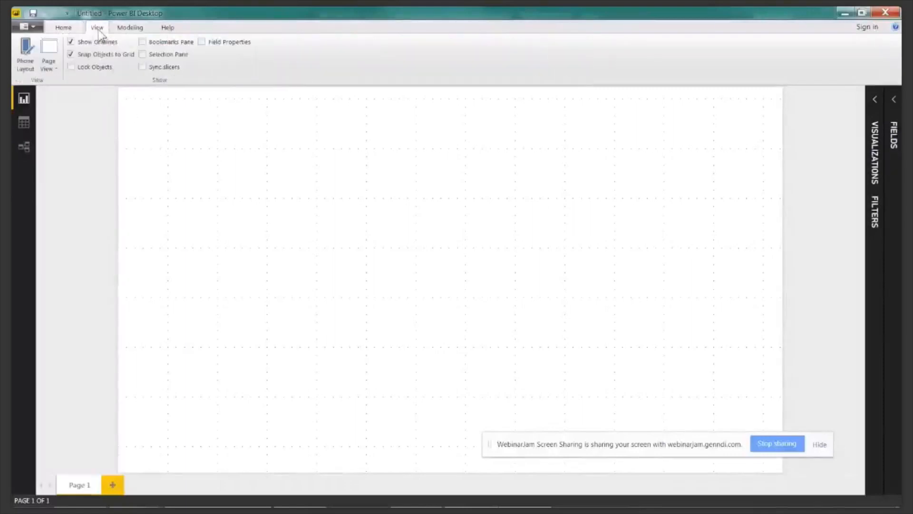
{"action": "left_click", "coordinate": [131, 27]}
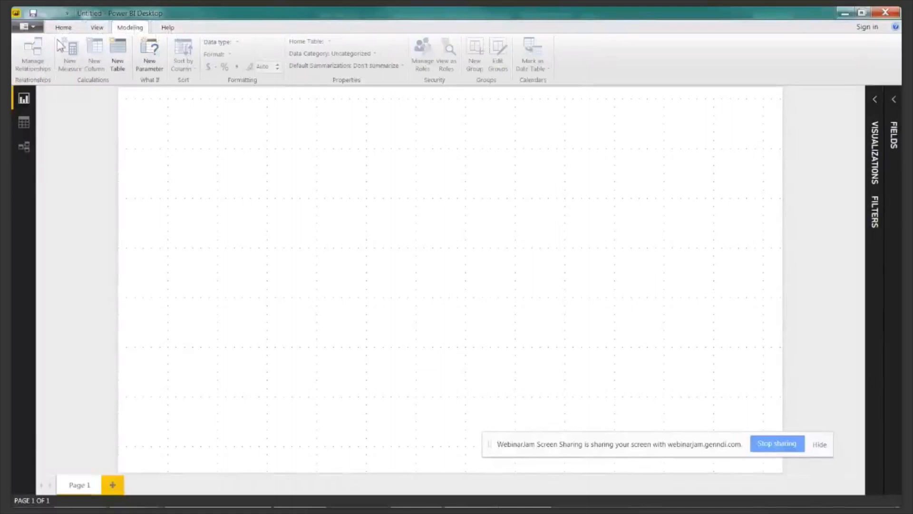
{"action": "left_click", "coordinate": [32, 28]}
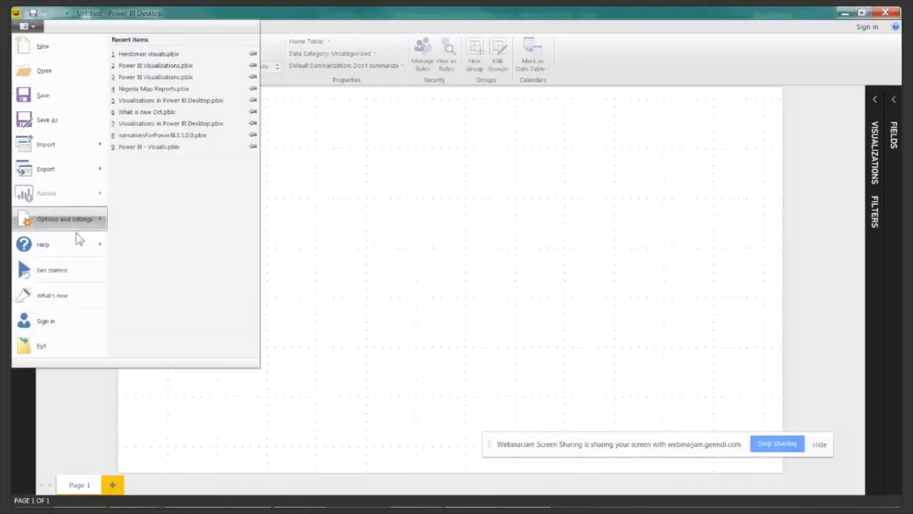
{"action": "mouse_move", "coordinate": [62, 175]}
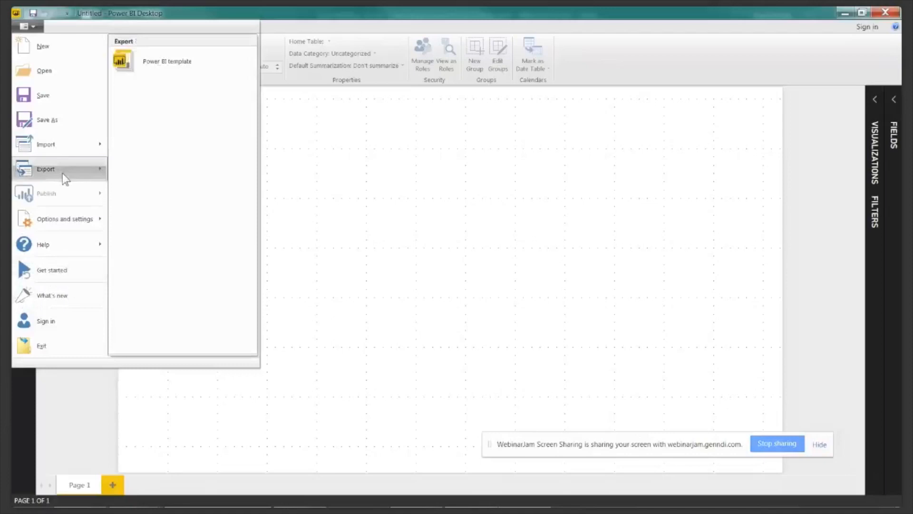
{"action": "left_click", "coordinate": [392, 208]}
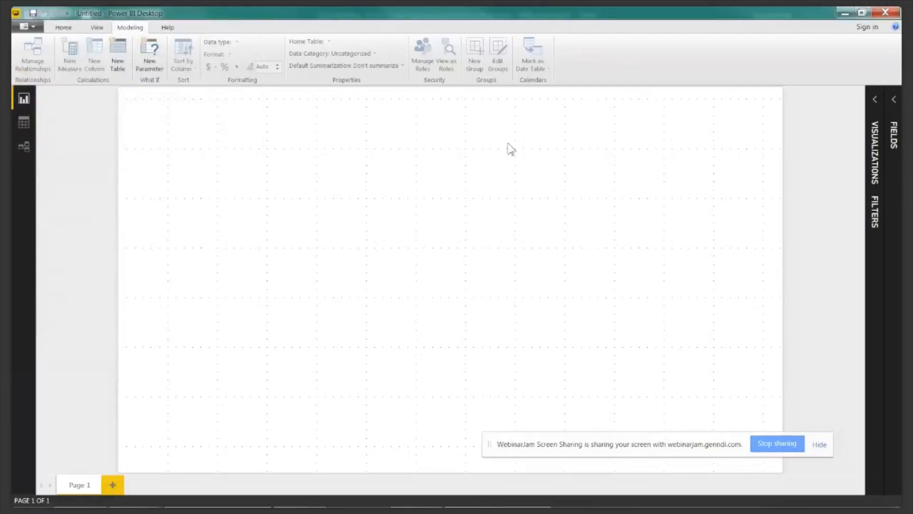
Reveal the Visualizations and Fields areas of the blank report, and bring up the Home commands
{"action": "left_click", "coordinate": [875, 99]}
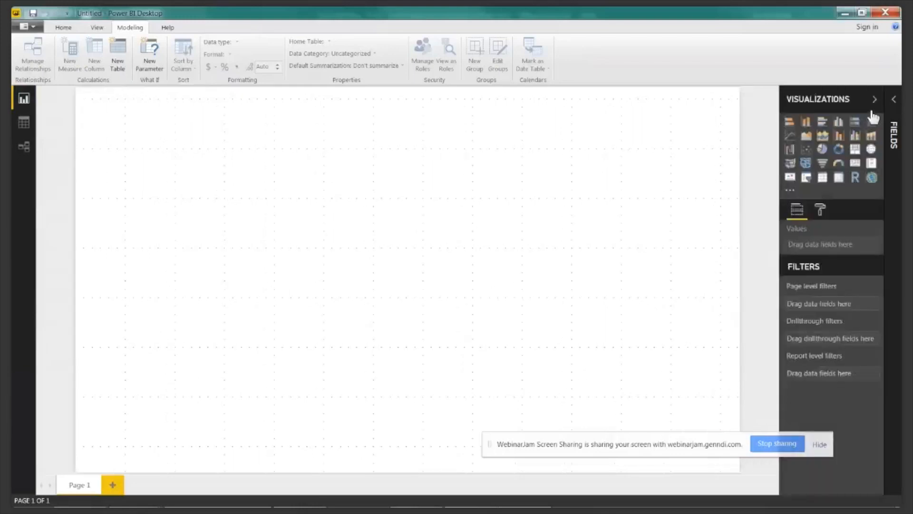
{"action": "left_click", "coordinate": [894, 101]}
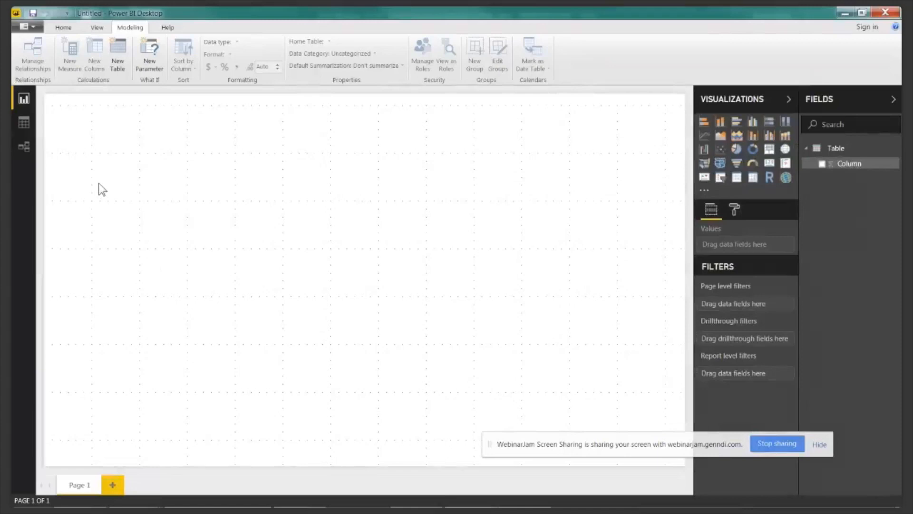
{"action": "left_click", "coordinate": [64, 27]}
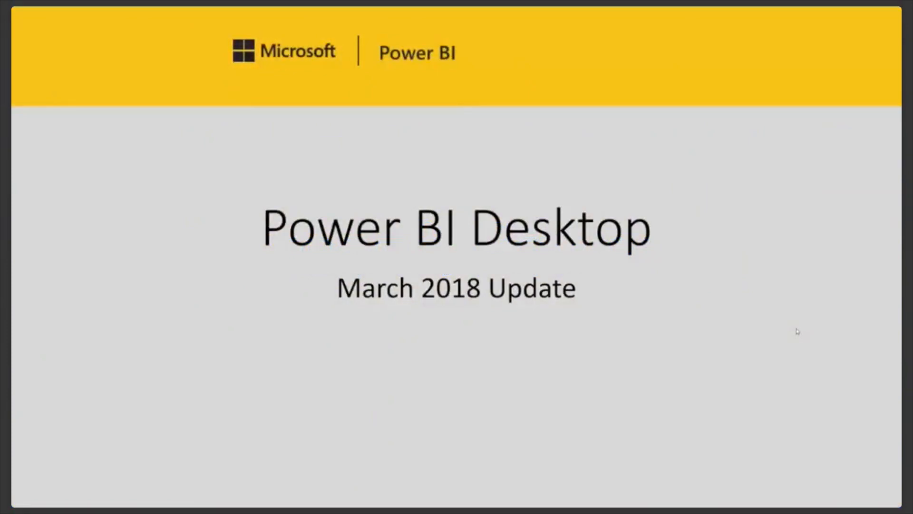
{"action": "left_click", "coordinate": [798, 332]}
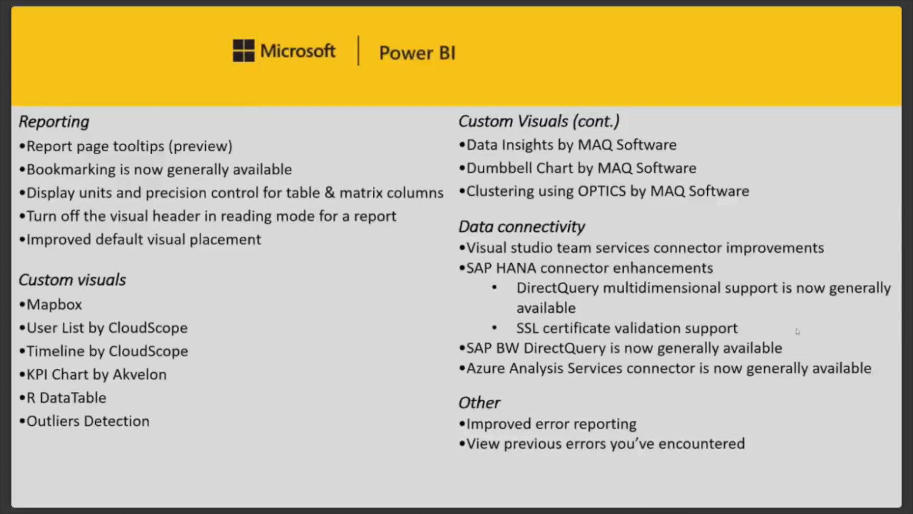
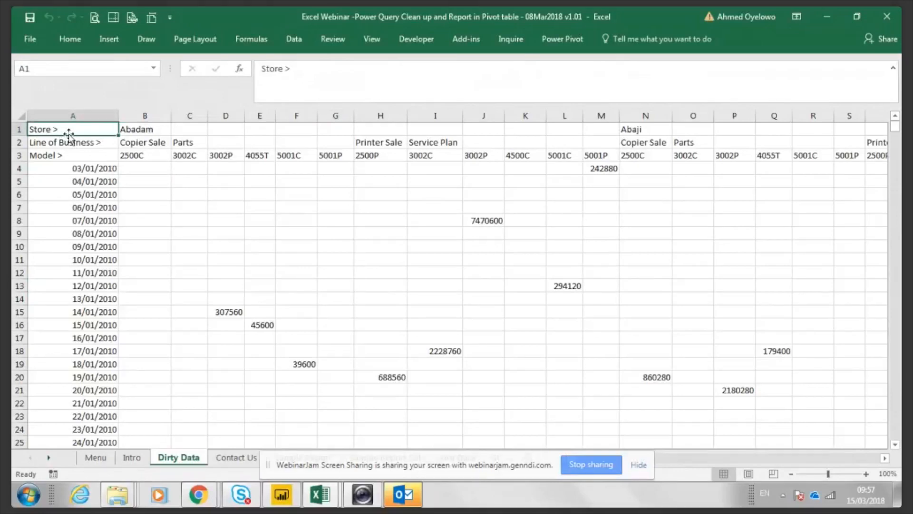
Step back and forth through the Store, Line of Business and Model labels in column A to examine the stacked headers
{"action": "key", "text": "Down"}
{"action": "key", "text": "Down"}
{"action": "key", "text": "Down"}
{"action": "key", "text": "Down"}
{"action": "key", "text": "Up"}
{"action": "key", "text": "Up"}
{"action": "key", "text": "Up"}
{"action": "key", "text": "Up"}
{"action": "key", "text": "Down"}
{"action": "key", "text": "Down"}
{"action": "key", "text": "Up"}
{"action": "key", "text": "Up"}
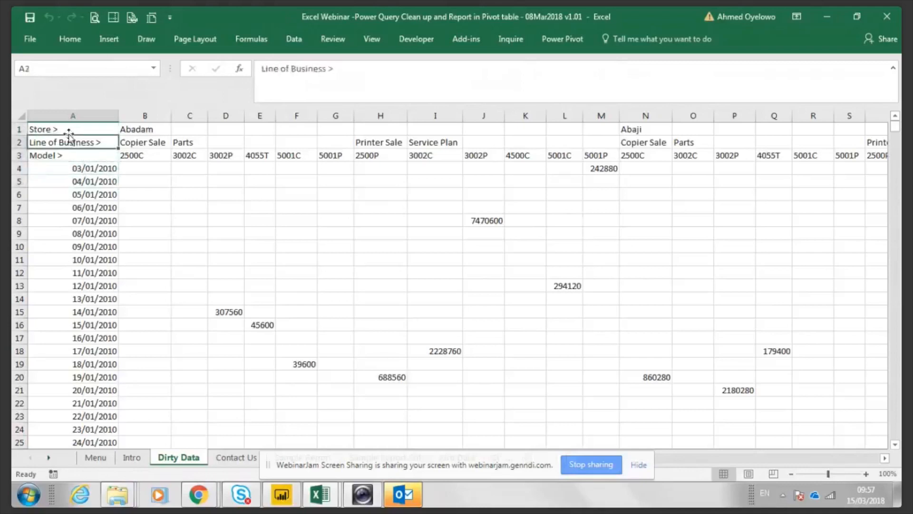
{"action": "key", "text": "Down"}
{"action": "key", "text": "Down"}
{"action": "key", "text": "Up"}
{"action": "key", "text": "Up"}
{"action": "key", "text": "Down"}
{"action": "key", "text": "Up"}
{"action": "key", "text": "Down"}
{"action": "key", "text": "Up"}
{"action": "key", "text": "Down"}
{"action": "key", "text": "Down"}
{"action": "key", "text": "Up"}
{"action": "key", "text": "Up"}
{"action": "key", "text": "Down"}
{"action": "key", "text": "Down"}
{"action": "key", "text": "Up"}
{"action": "key", "text": "Up"}
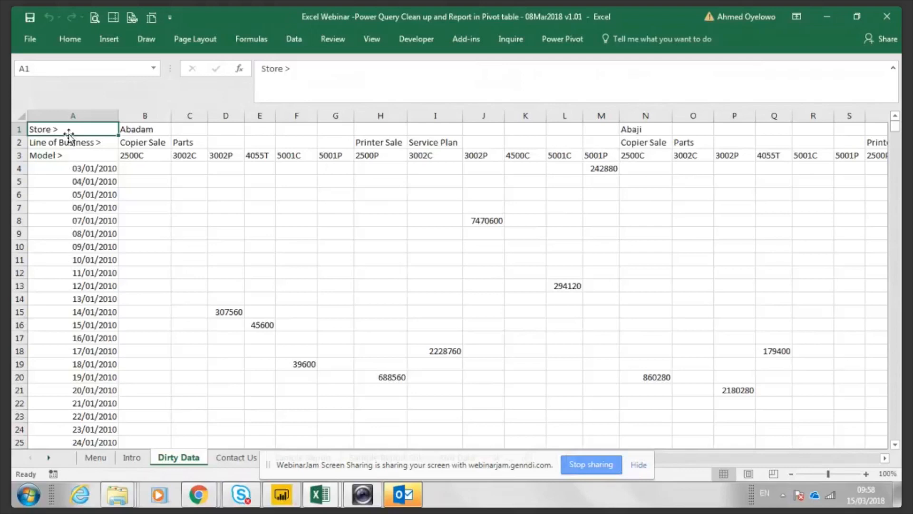
{"action": "key", "text": "Down"}
{"action": "key", "text": "Down"}
{"action": "key", "text": "Up"}
{"action": "key", "text": "Up"}
{"action": "key", "text": "Down"}
{"action": "key", "text": "Down"}
{"action": "key", "text": "Up"}
{"action": "key", "text": "Up"}
{"action": "key", "text": "Down"}
{"action": "key", "text": "Down"}
{"action": "key", "text": "Down"}
{"action": "key", "text": "Up"}
{"action": "key", "text": "Up"}
{"action": "key", "text": "Up"}
{"action": "key", "text": "Down"}
{"action": "key", "text": "Up"}
{"action": "key", "text": "Down"}
{"action": "key", "text": "Down"}
{"action": "key", "text": "Up"}
{"action": "key", "text": "Up"}
{"action": "key", "text": "Down"}
{"action": "key", "text": "Up"}
Highlight the Store row and the Line of Business row to examine the header levels, and return to A1
{"action": "key", "text": "shift+space"}
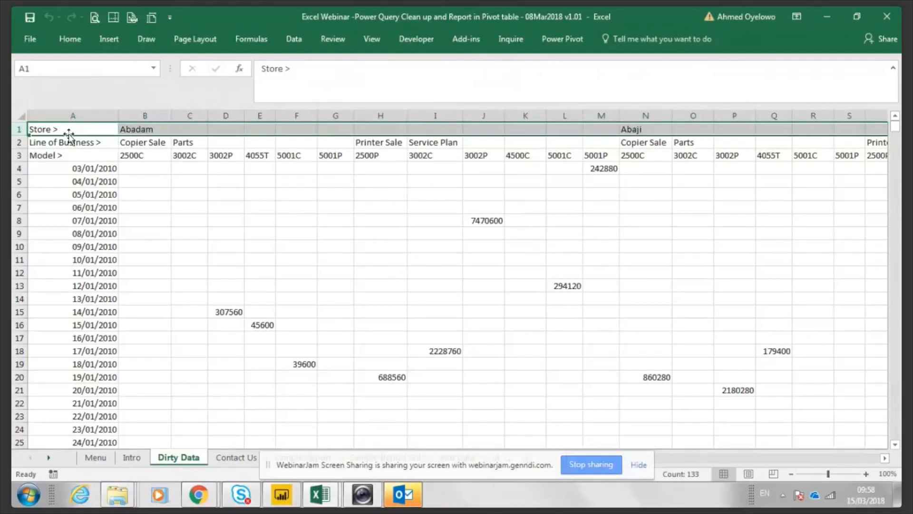
{"action": "key", "text": "Down"}
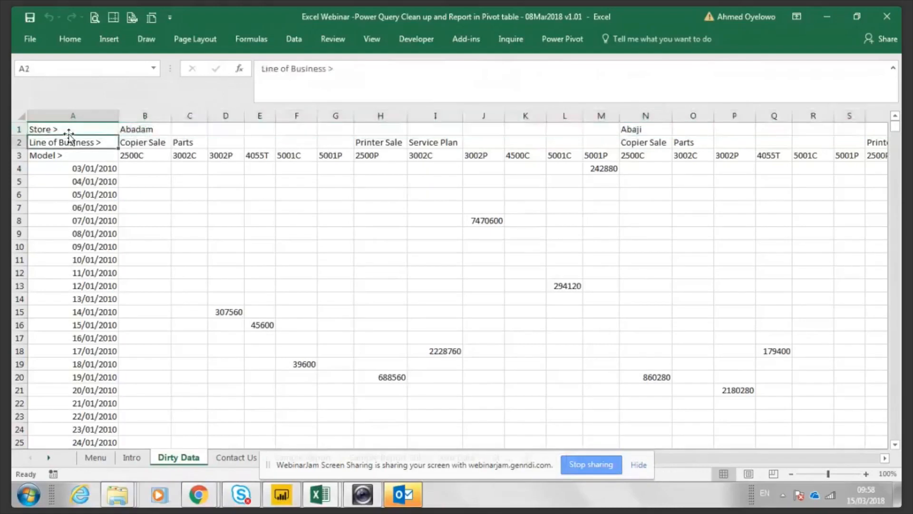
{"action": "key", "text": "shift+space"}
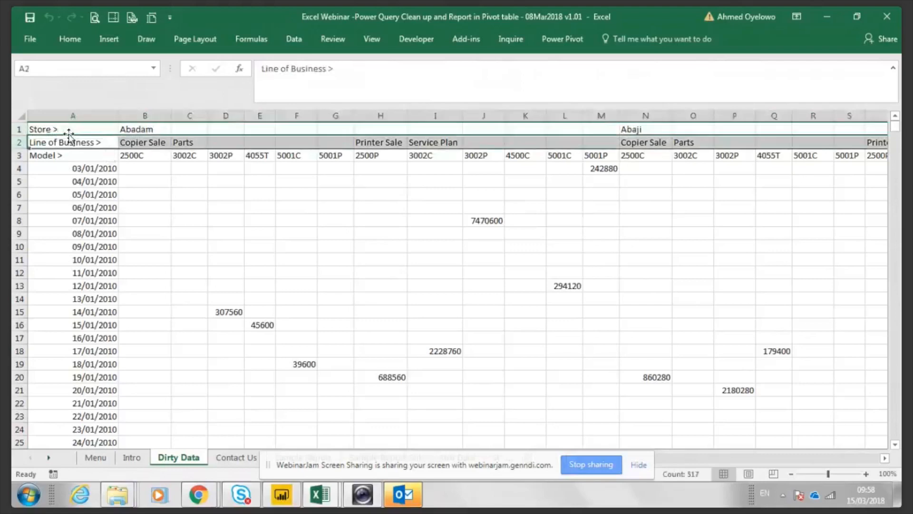
{"action": "key", "text": "Down"}
{"action": "key", "text": "Down"}
{"action": "key", "text": "Up"}
{"action": "key", "text": "Up"}
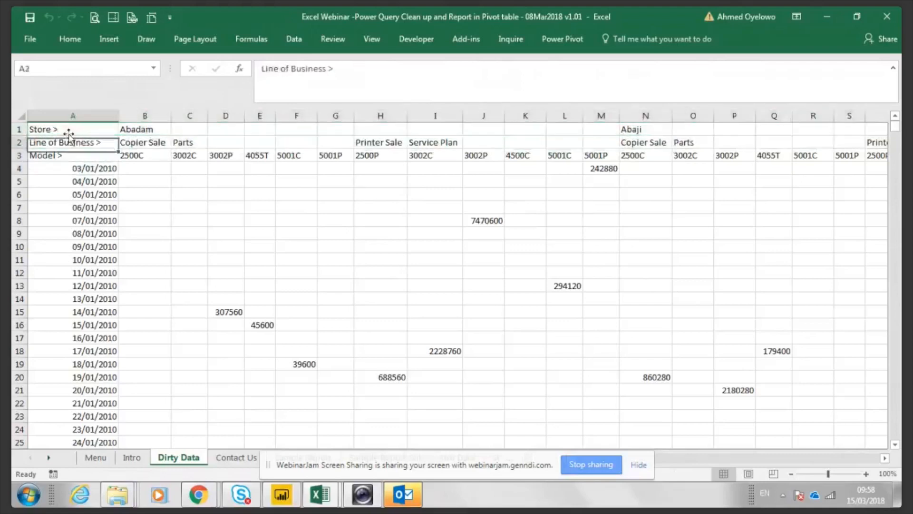
{"action": "key", "text": "Up"}
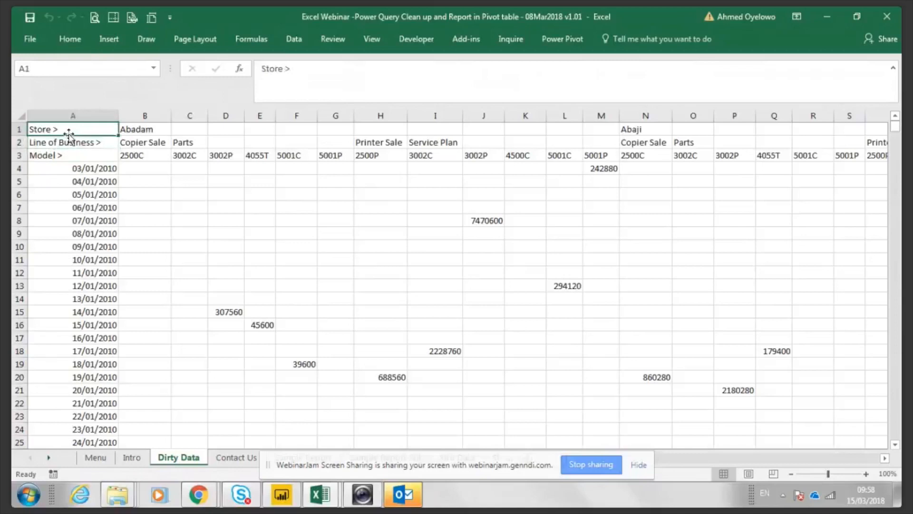
Examine the three header labels in A1:A3 once more, ending on the Store label
{"action": "key", "text": "Down"}
{"action": "key", "text": "Down"}
{"action": "key", "text": "Up"}
{"action": "key", "text": "Up"}
{"action": "key", "text": "Down"}
{"action": "key", "text": "Down"}
{"action": "key", "text": "Up"}
{"action": "key", "text": "Up"}
Copy a block of the Dirty Data sheet from A1 across to column AA, covering the headers and the dated rows below
{"action": "key", "text": "shift+Right"}
{"action": "key", "text": "shift+Right"}
{"action": "key", "text": "shift+Right"}
{"action": "key", "text": "shift+Right"}
{"action": "key", "text": "shift+Right"}
{"action": "key", "text": "shift+Right"}
{"action": "key", "text": "shift+Right"}
{"action": "key", "text": "shift+Right"}
{"action": "key", "text": "shift+Right"}
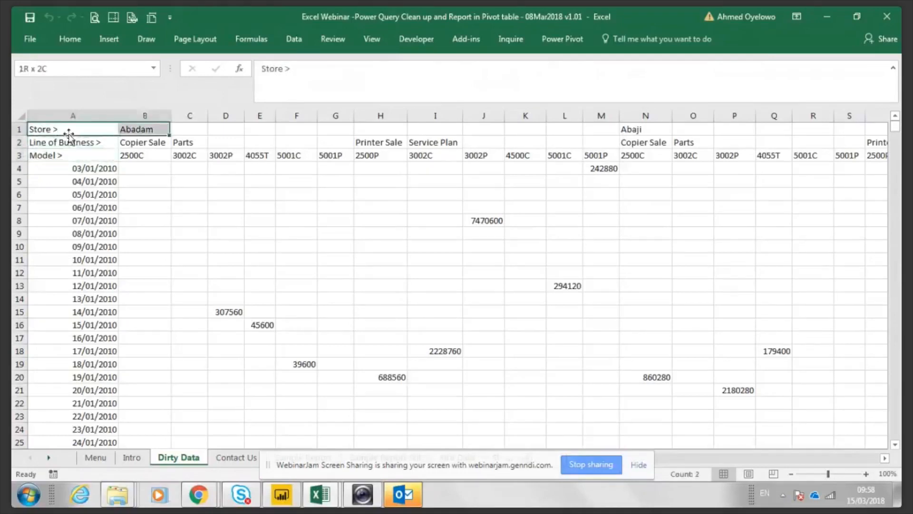
{"action": "key", "text": "shift+Right"}
{"action": "key", "text": "shift+Right"}
{"action": "key", "text": "shift+Right"}
{"action": "key", "text": "shift+Right"}
{"action": "key", "text": "shift+Right"}
{"action": "key", "text": "shift+Right"}
{"action": "key", "text": "shift+Right"}
{"action": "key", "text": "shift+Right"}
{"action": "key", "text": "shift+Right"}
{"action": "key", "text": "shift+Right"}
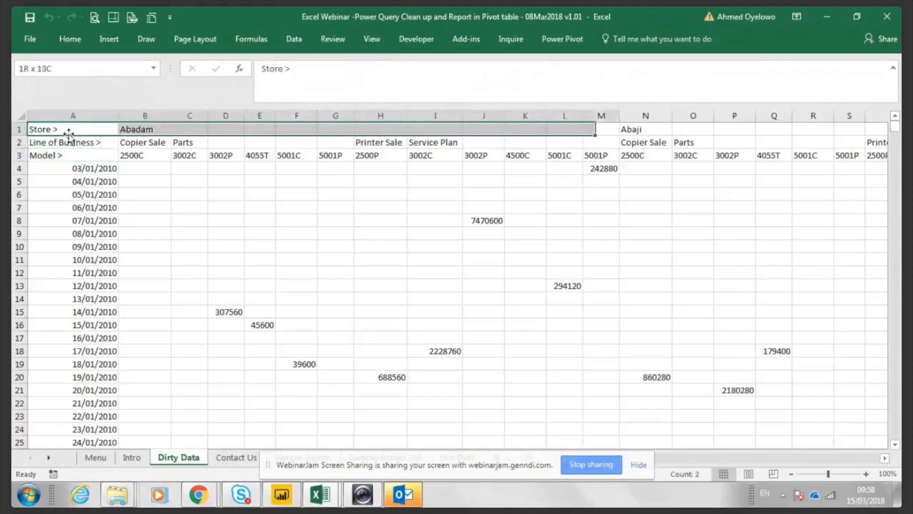
{"action": "key", "text": "shift+Right"}
{"action": "key", "text": "shift+Right"}
{"action": "key", "text": "shift+Right"}
{"action": "key", "text": "shift+Right"}
{"action": "key", "text": "shift+Right"}
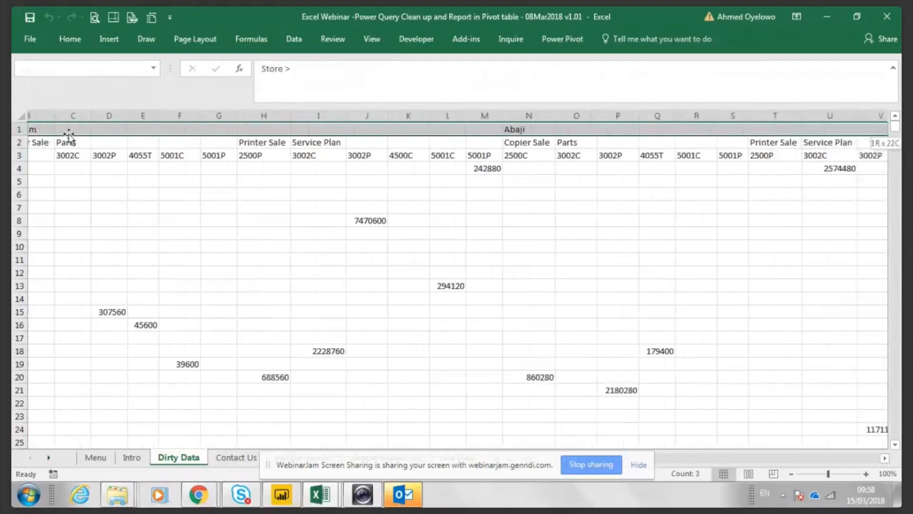
{"action": "key", "text": "shift+Right"}
{"action": "key", "text": "shift+Right"}
{"action": "key", "text": "shift+Right"}
{"action": "key", "text": "shift+Right"}
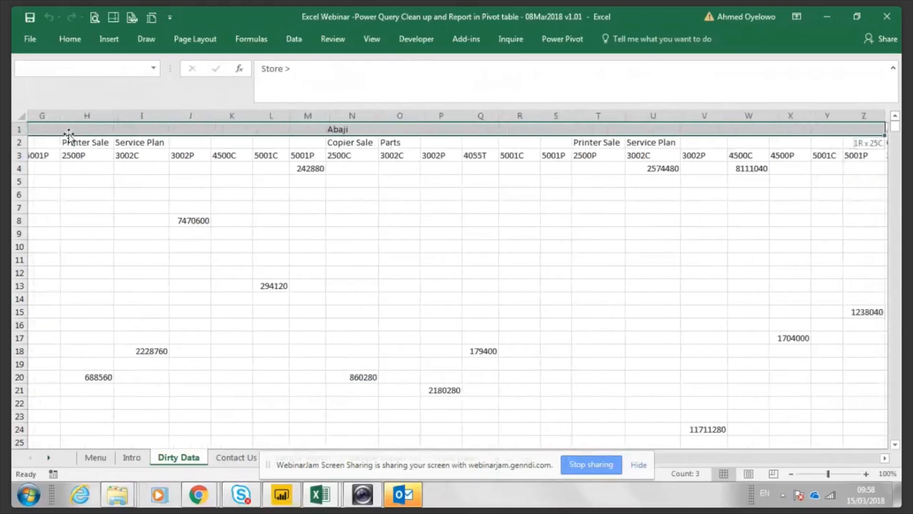
{"action": "key", "text": "shift+Left"}
{"action": "key", "text": "shift+Left"}
{"action": "key", "text": "shift+Down"}
{"action": "key", "text": "shift+Down"}
{"action": "key", "text": "shift+Down"}
{"action": "key", "text": "shift+Down"}
{"action": "key", "text": "shift+Down"}
{"action": "key", "text": "shift+Down"}
{"action": "key", "text": "shift+Down"}
{"action": "key", "text": "shift+Down"}
{"action": "key", "text": "shift+Down"}
{"action": "key", "text": "shift+Down"}
{"action": "key", "text": "shift+Down"}
{"action": "key", "text": "shift+Down"}
{"action": "key", "text": "shift+Down"}
{"action": "key", "text": "shift+Down"}
{"action": "key", "text": "shift+Down"}
{"action": "key", "text": "shift+Down"}
{"action": "key", "text": "shift+Down"}
{"action": "key", "text": "shift+Down"}
{"action": "key", "text": "shift+Down"}
{"action": "key", "text": "shift+Down"}
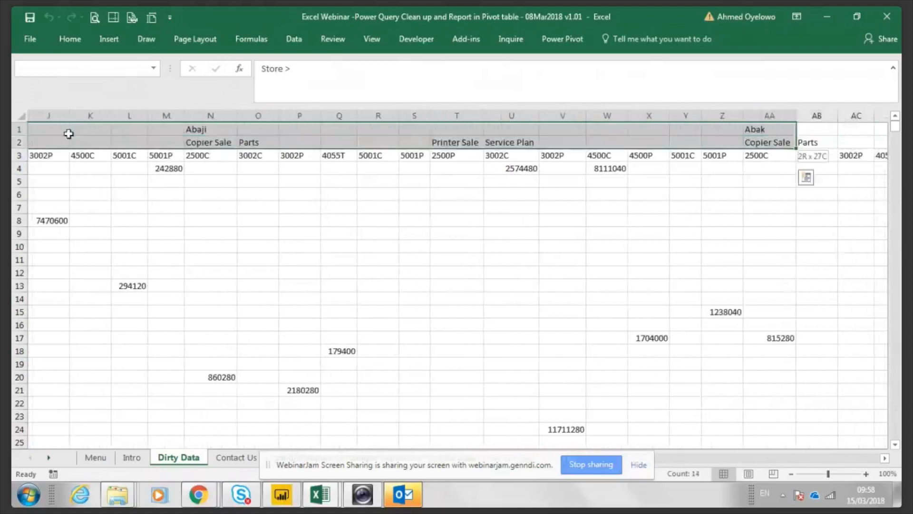
{"action": "key", "text": "shift+Down"}
{"action": "key", "text": "shift+Down"}
{"action": "key", "text": "shift+Down"}
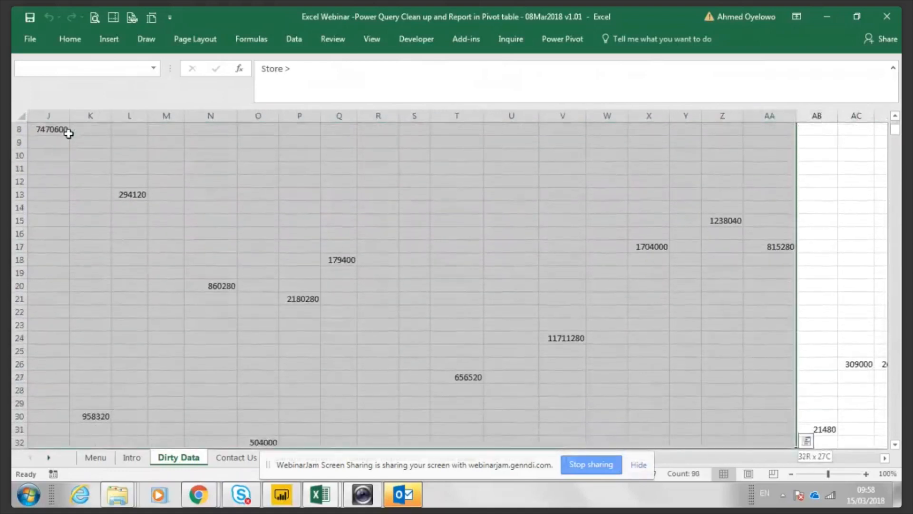
{"action": "key", "text": "ctrl+c"}
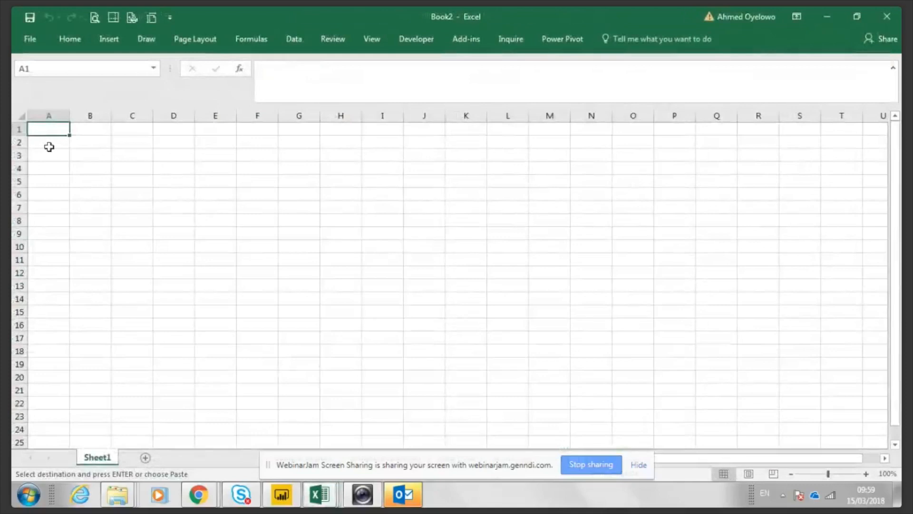
Paste the copied block into the new workbook at A2 as values only, with rows and columns transposed
{"action": "left_click", "coordinate": [49, 145]}
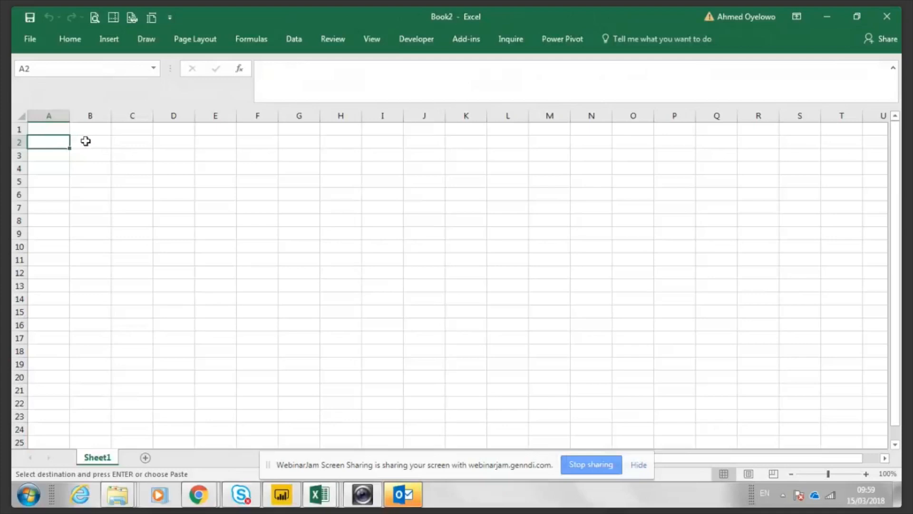
{"action": "key", "text": "alt"}
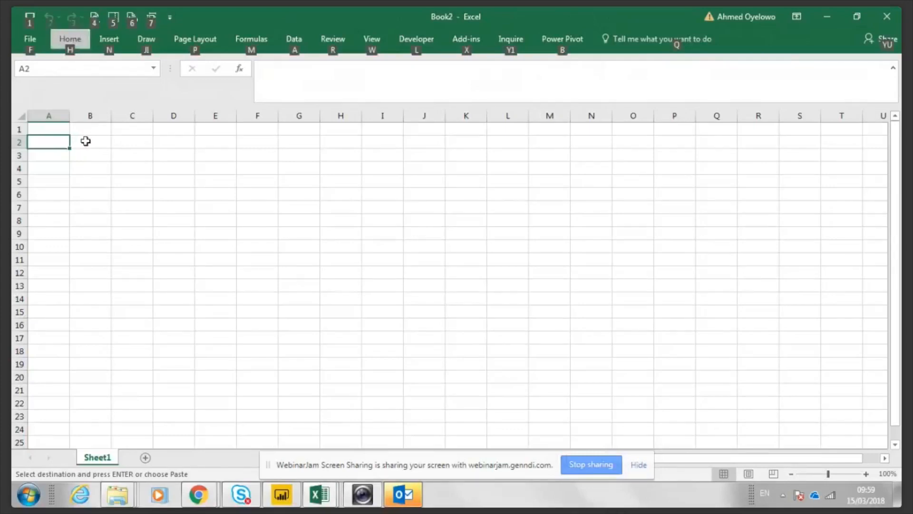
{"action": "key", "text": "e"}
{"action": "key", "text": "s"}
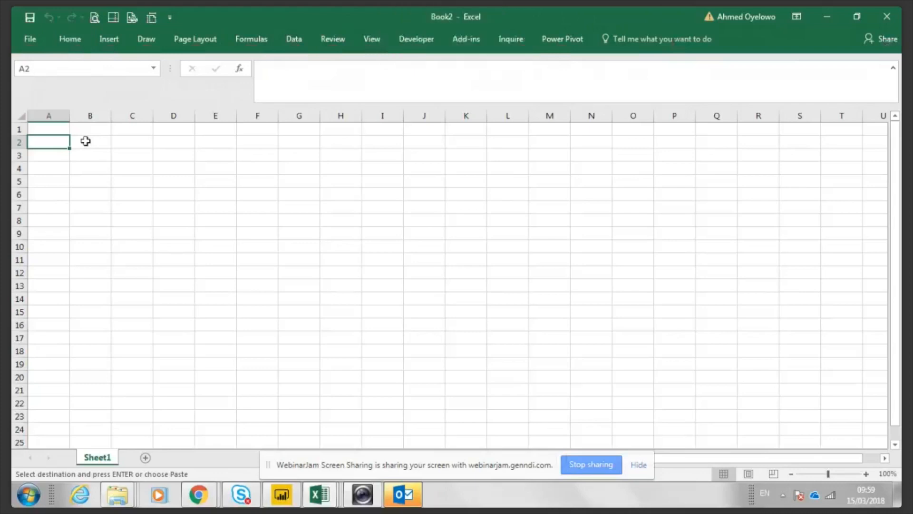
{"action": "key", "text": "alt"}
{"action": "key", "text": "e"}
{"action": "key", "text": "s"}
{"action": "key", "text": "v"}
{"action": "key", "text": "e"}
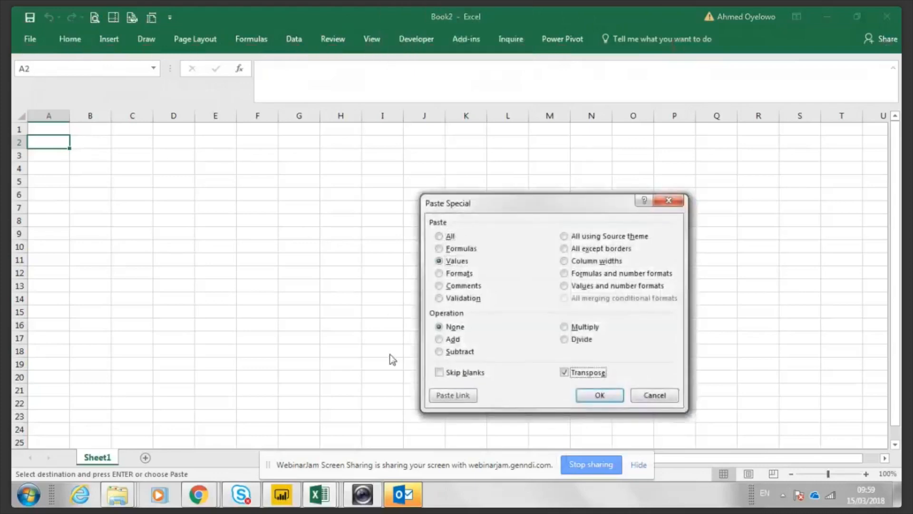
{"action": "left_click", "coordinate": [595, 397]}
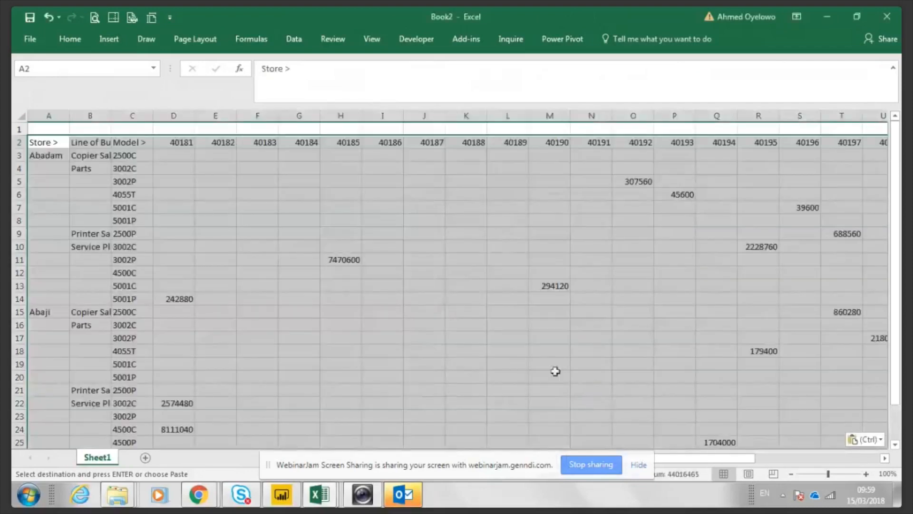
Highlight the Store, Line of Business and Model columns one after another to examine the transposed headers
{"action": "left_click", "coordinate": [54, 144]}
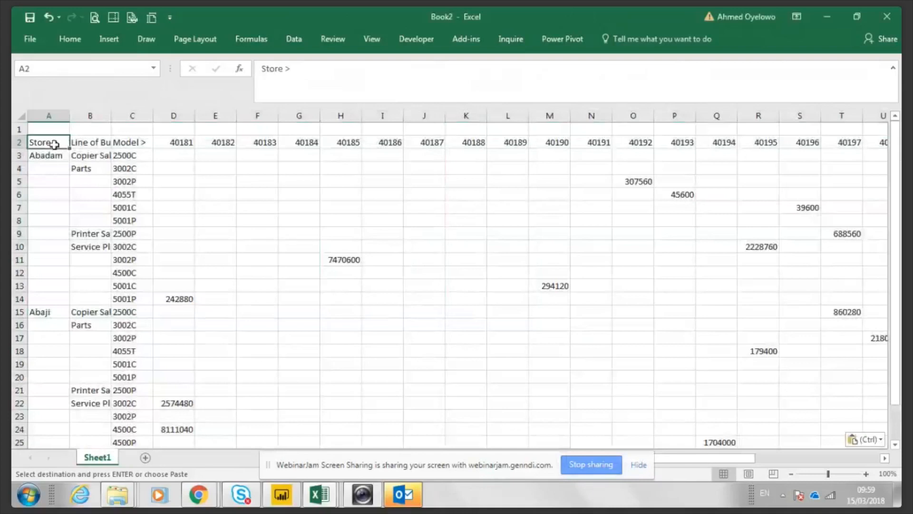
{"action": "key", "text": "ctrl+space"}
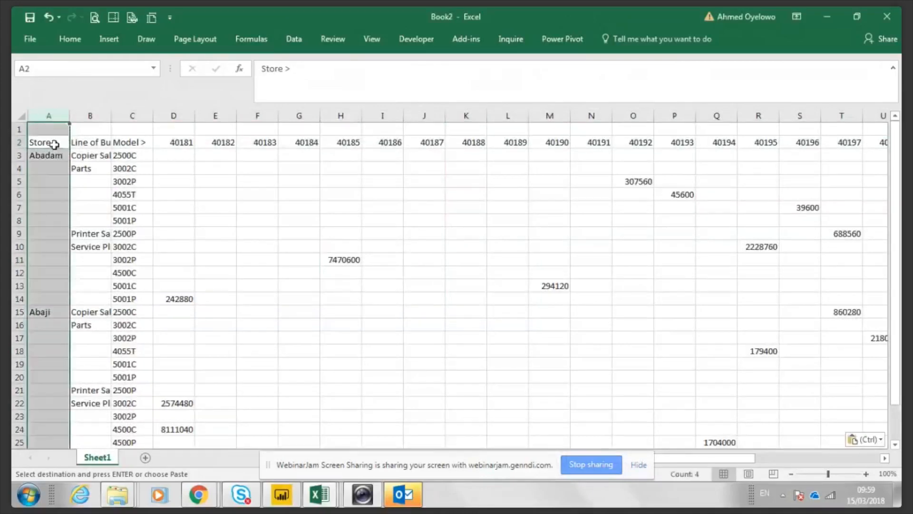
{"action": "key", "text": "Escape"}
{"action": "key", "text": "Right"}
{"action": "key", "text": "ctrl+space"}
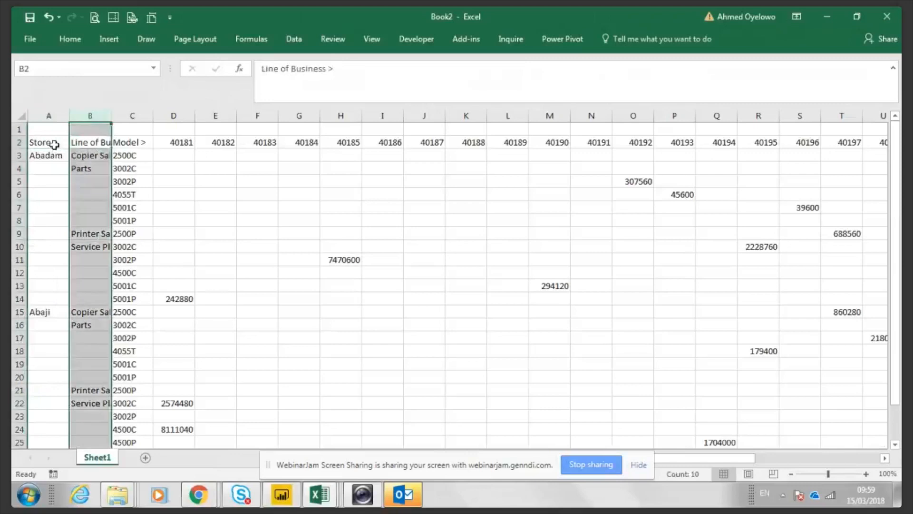
{"action": "key", "text": "Right"}
{"action": "key", "text": "ctrl+space"}
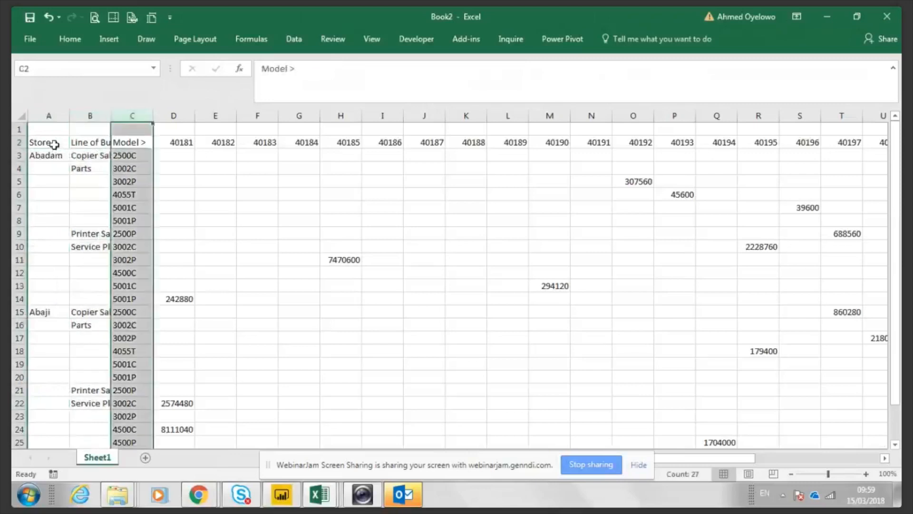
Format the serial numbers in row 2, from D2 across to AG2, as day-month-year dates
{"action": "key", "text": "Down"}
{"action": "key", "text": "Up"}
{"action": "key", "text": "Up"}
{"action": "key", "text": "Down"}
{"action": "key", "text": "Up"}
{"action": "key", "text": "Down"}
{"action": "key", "text": "Right"}
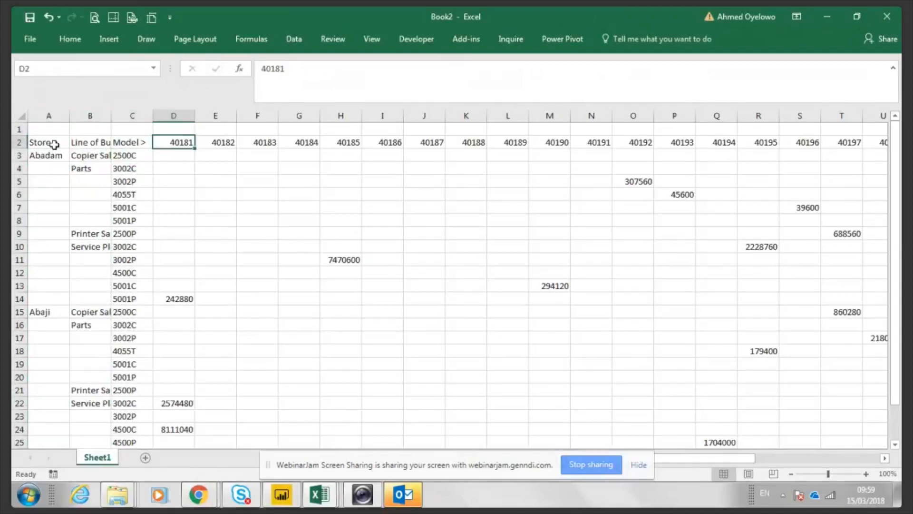
{"action": "key", "text": "ctrl+shift+Right"}
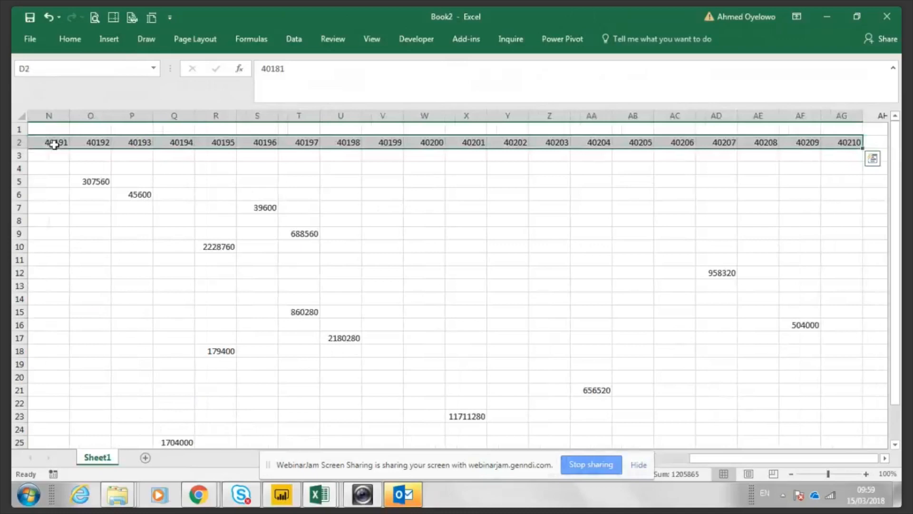
{"action": "key", "text": "ctrl+BackSpace"}
{"action": "key", "text": "ctrl+shift+3"}
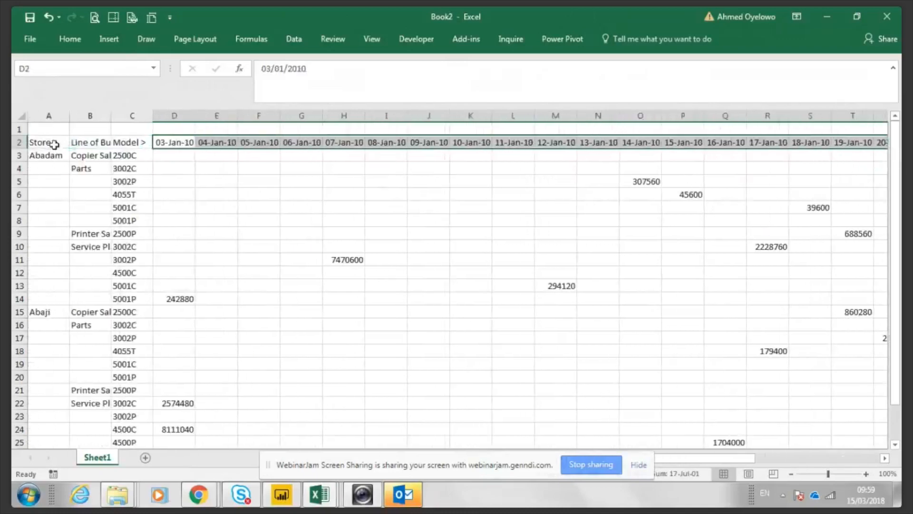
Step across header row 2 through the field labels and the dates, returning to the Store label in A2
{"action": "key", "text": "Left"}
{"action": "key", "text": "Left"}
{"action": "key", "text": "Left"}
{"action": "key", "text": "Right"}
{"action": "key", "text": "Right"}
{"action": "key", "text": "Right"}
{"action": "key", "text": "Right"}
{"action": "key", "text": "Home"}
{"action": "key", "text": "Right"}
{"action": "key", "text": "Right"}
{"action": "key", "text": "Right"}
{"action": "key", "text": "Right"}
{"action": "key", "text": "Home"}
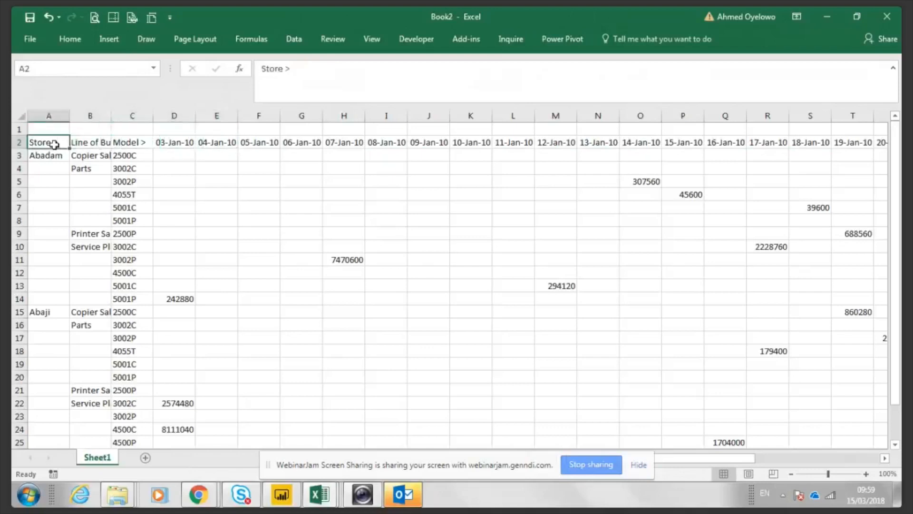
{"action": "key", "text": "ctrl+Right"}
{"action": "key", "text": "Home"}
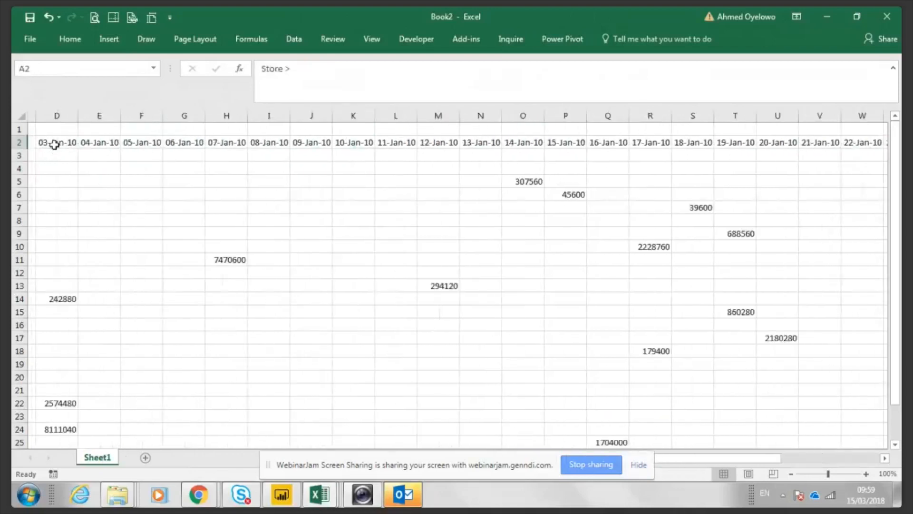
Move up and down the first rows of the Store column to examine its store names and gaps
{"action": "key", "text": "Down"}
{"action": "key", "text": "Down"}
{"action": "key", "text": "Down"}
{"action": "key", "text": "Up"}
{"action": "key", "text": "Up"}
{"action": "key", "text": "Up"}
{"action": "key", "text": "Up"}
{"action": "key", "text": "Down"}
{"action": "key", "text": "Down"}
{"action": "key", "text": "Down"}
{"action": "key", "text": "Down"}
{"action": "key", "text": "Up"}
{"action": "key", "text": "Up"}
{"action": "key", "text": "Up"}
{"action": "key", "text": "Down"}
{"action": "key", "text": "Down"}
{"action": "key", "text": "Up"}
{"action": "key", "text": "Up"}
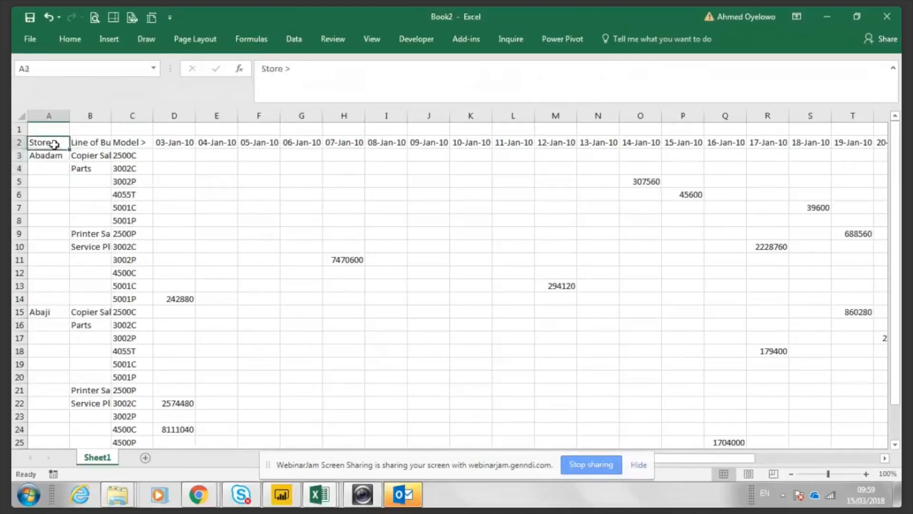
{"action": "key", "text": "Down"}
{"action": "key", "text": "Down"}
{"action": "key", "text": "Up"}
{"action": "key", "text": "Up"}
{"action": "key", "text": "Up"}
Highlight the date headers from D2 to the end of the row, and return to the Store label
{"action": "key", "text": "Right"}
{"action": "key", "text": "Right"}
{"action": "key", "text": "Right"}
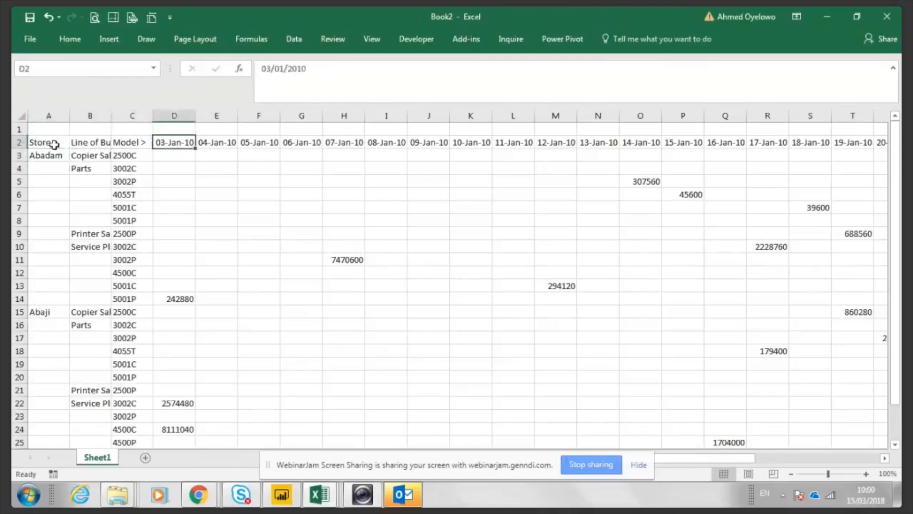
{"action": "key", "text": "ctrl+shift+Right"}
{"action": "key", "text": "Home"}
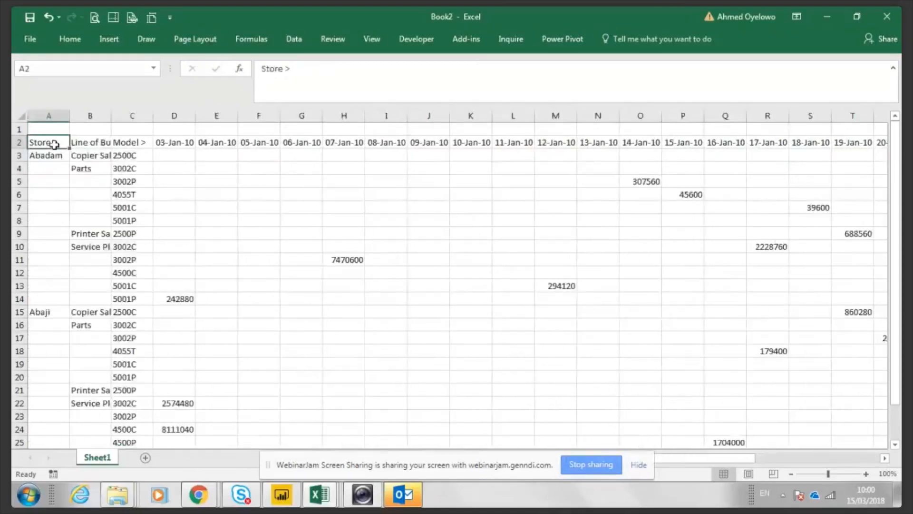
{"action": "key", "text": "Right"}
{"action": "key", "text": "Right"}
{"action": "key", "text": "Right"}
{"action": "key", "text": "Left"}
{"action": "key", "text": "Home"}
Select the Store column from A2 down to the last data row, A28
{"action": "key", "text": "shift+Down"}
{"action": "key", "text": "shift+Down"}
{"action": "key", "text": "shift+Down"}
{"action": "key", "text": "shift+Down"}
{"action": "key", "text": "shift+Down"}
{"action": "key", "text": "shift+Down"}
{"action": "key", "text": "shift+Down"}
{"action": "key", "text": "shift+Down"}
{"action": "key", "text": "shift+Down"}
{"action": "key", "text": "shift+Down"}
{"action": "key", "text": "shift+Down"}
{"action": "key", "text": "shift+Down"}
{"action": "key", "text": "shift+Down"}
{"action": "key", "text": "shift+Down"}
{"action": "key", "text": "shift+Down"}
{"action": "key", "text": "shift+Down"}
{"action": "key", "text": "shift+Down"}
{"action": "key", "text": "shift+Down"}
{"action": "key", "text": "shift+Down"}
{"action": "key", "text": "shift+Down"}
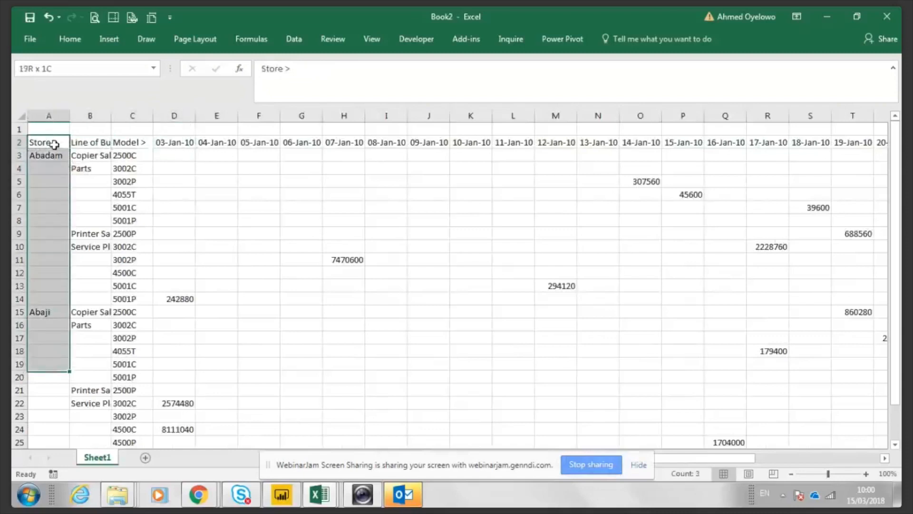
{"action": "key", "text": "shift+Down"}
{"action": "key", "text": "shift+Down"}
{"action": "key", "text": "shift+Down"}
{"action": "key", "text": "shift+Down"}
{"action": "key", "text": "shift+Up"}
{"action": "key", "text": "shift+Up"}
{"action": "key", "text": "shift+Up"}
{"action": "key", "text": "shift+Up"}
{"action": "key", "text": "shift+Up"}
{"action": "key", "text": "shift+Up"}
{"action": "key", "text": "shift+Up"}
{"action": "key", "text": "shift+Up"}
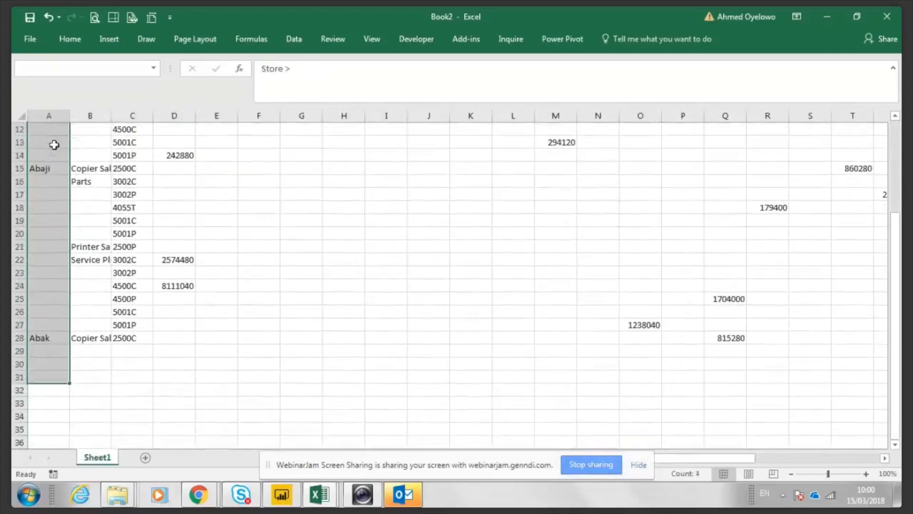
{"action": "key", "text": "shift+Up"}
{"action": "key", "text": "shift+Down"}
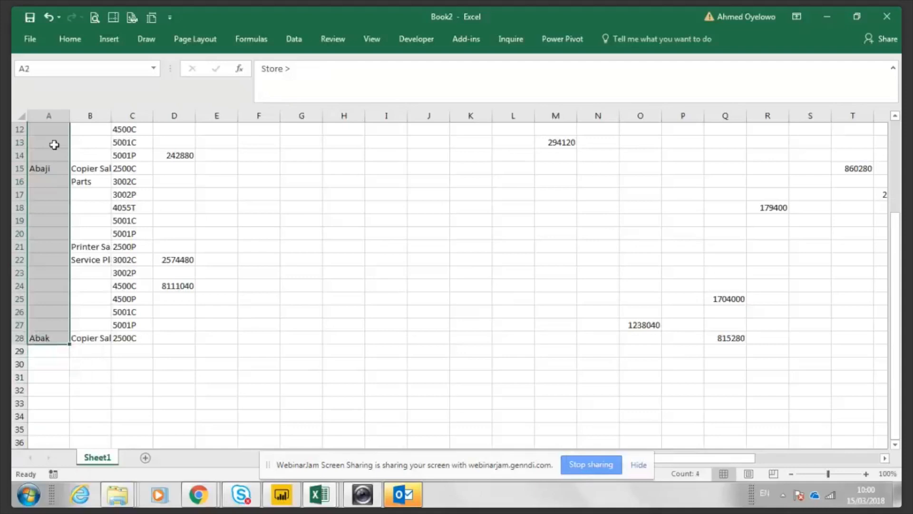
Select only the blanks in the range with Go To Special and fill them all with the formula =A3, referencing the cell above
{"action": "key", "text": "F5"}
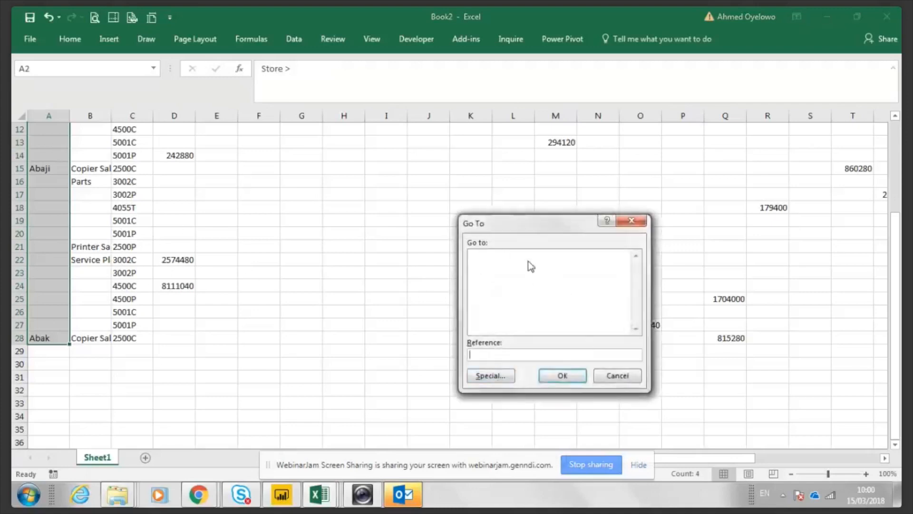
{"action": "left_click_drag", "start_coordinate": [522, 223], "coordinate": [501, 178]}
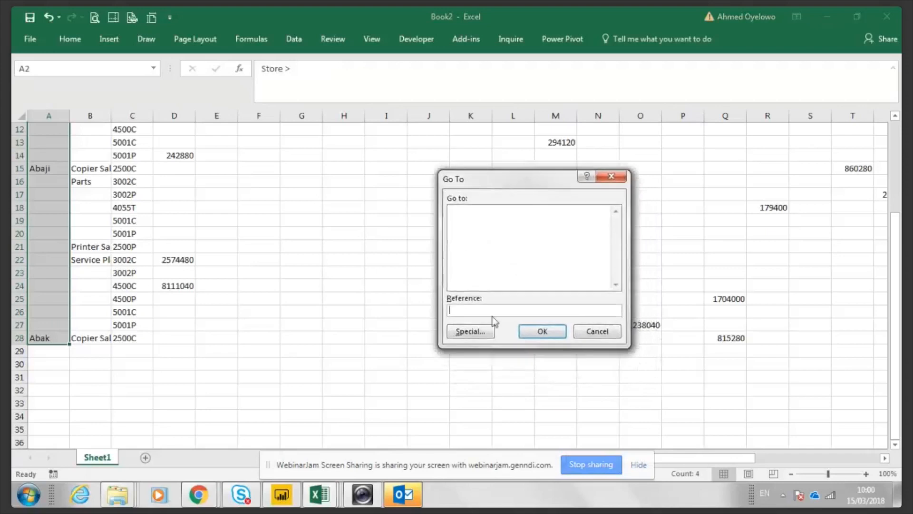
{"action": "left_click", "coordinate": [473, 331]}
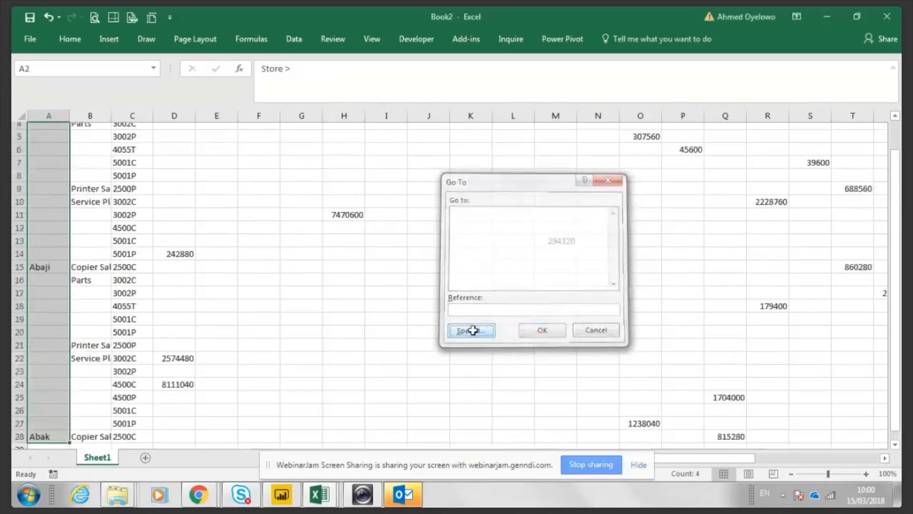
{"action": "left_click", "coordinate": [447, 279]}
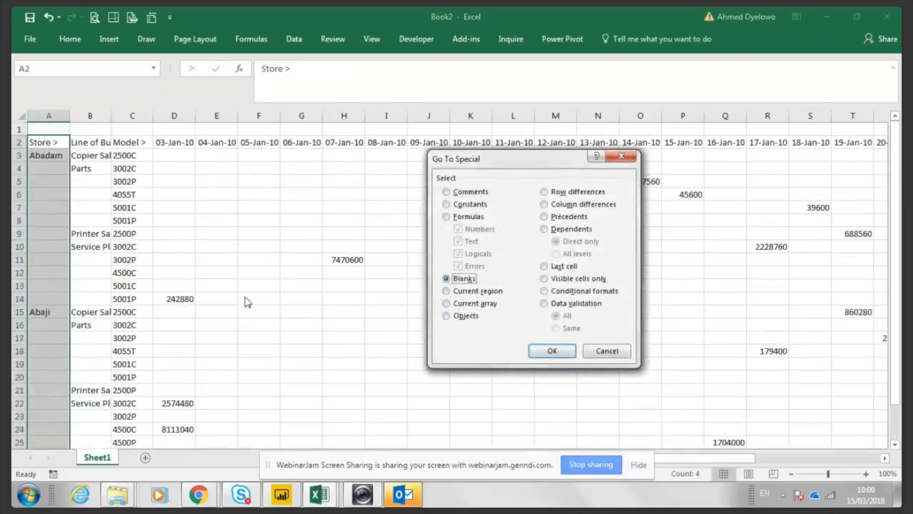
{"action": "left_click", "coordinate": [538, 355]}
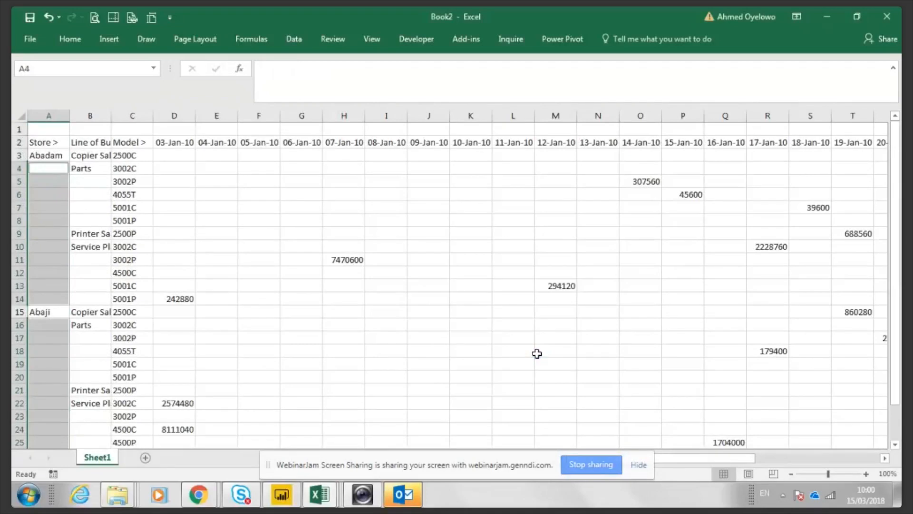
{"action": "type", "text": "="}
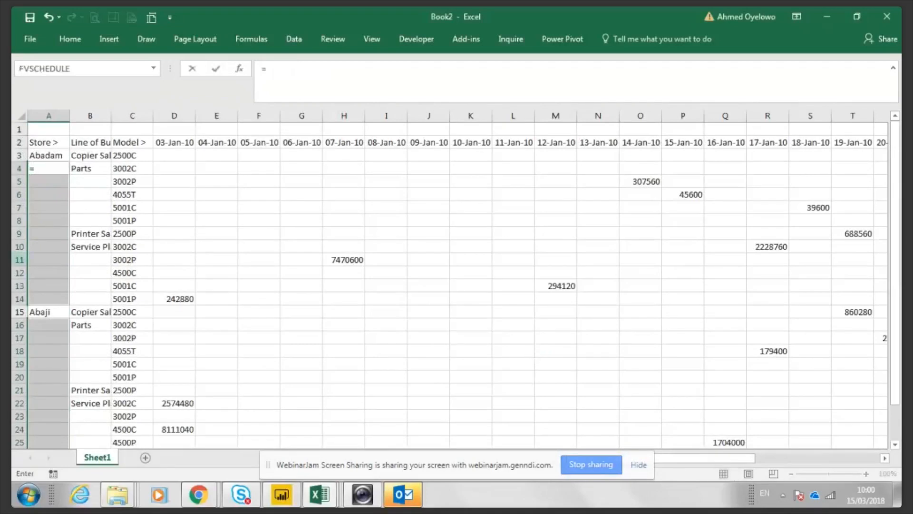
{"action": "left_click", "coordinate": [48, 152]}
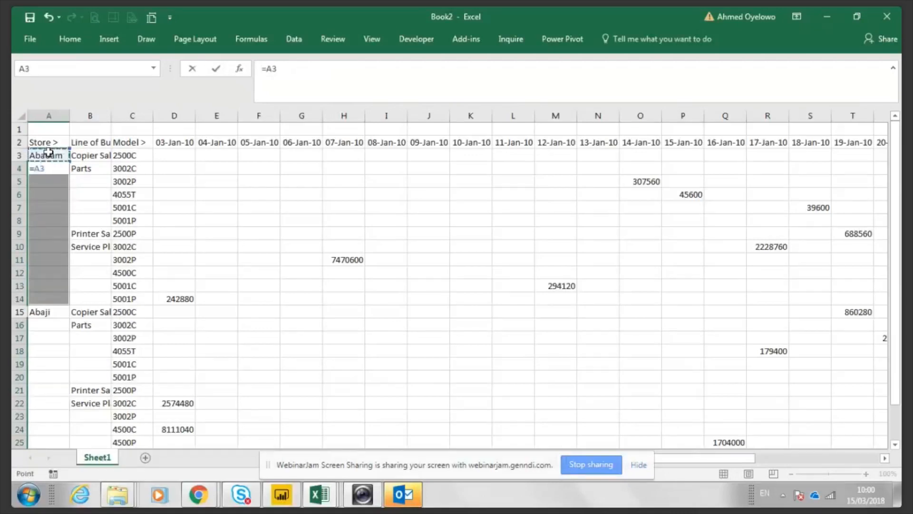
{"action": "key", "text": "ctrl+Return"}
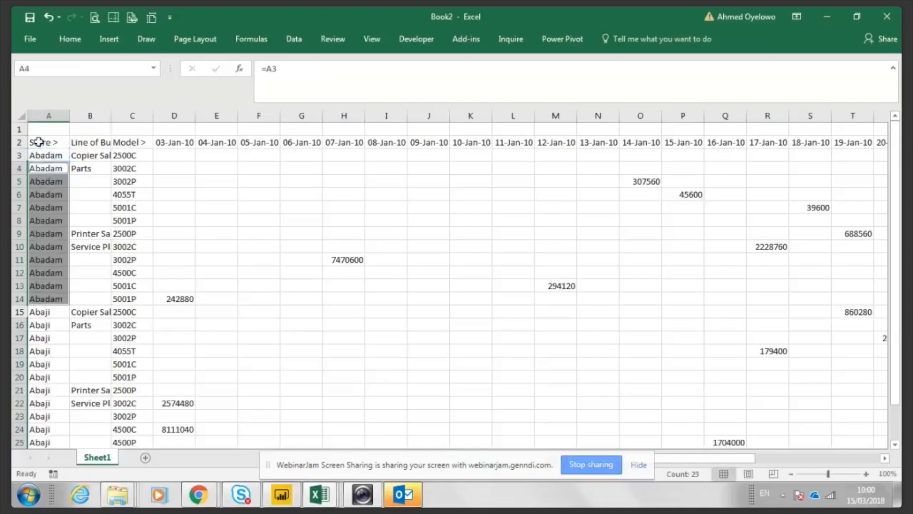
Step down the filled Store column from the first store's rows to check the repeated store names
{"action": "key", "text": "Up"}
{"action": "key", "text": "Down"}
{"action": "key", "text": "Down"}
{"action": "key", "text": "Down"}
{"action": "key", "text": "Down"}
{"action": "key", "text": "Down"}
{"action": "key", "text": "Down"}
{"action": "key", "text": "Down"}
{"action": "key", "text": "Down"}
{"action": "key", "text": "Down"}
{"action": "key", "text": "Down"}
{"action": "key", "text": "Down"}
{"action": "key", "text": "Down"}
{"action": "key", "text": "Down"}
{"action": "key", "text": "Down"}
{"action": "key", "text": "Down"}
{"action": "key", "text": "Down"}
{"action": "key", "text": "Down"}
{"action": "key", "text": "Down"}
{"action": "key", "text": "Down"}
{"action": "key", "text": "Down"}
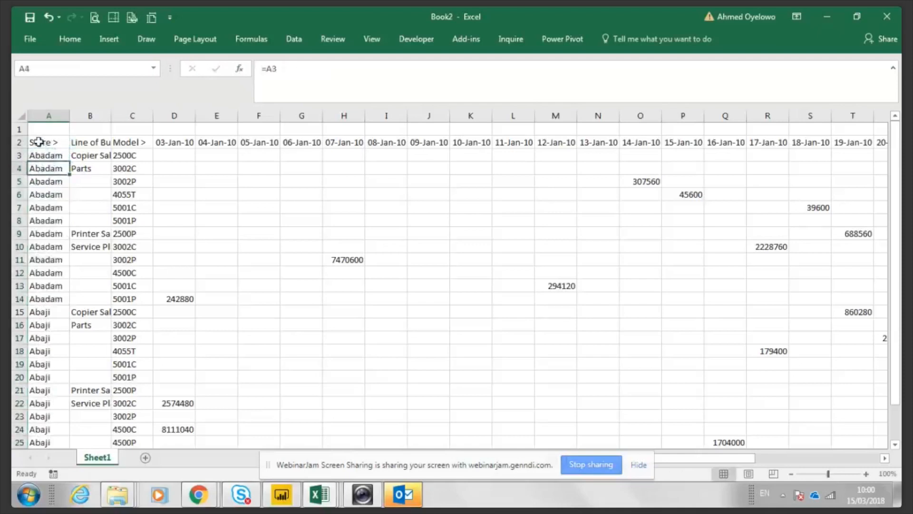
Select the Line of Business column from its header in B2 down to the last data row, B28
{"action": "key", "text": "ctrl+Up"}
{"action": "key", "text": "ctrl+Up"}
{"action": "key", "text": "Down"}
{"action": "key", "text": "Down"}
{"action": "key", "text": "Up"}
{"action": "key", "text": "Up"}
{"action": "key", "text": "Right"}
{"action": "key", "text": "Left"}
{"action": "key", "text": "Left"}
{"action": "key", "text": "Down"}
{"action": "key", "text": "Right"}
{"action": "key", "text": "shift+Down"}
{"action": "key", "text": "shift+Down"}
{"action": "key", "text": "shift+Down"}
{"action": "key", "text": "shift+Down"}
{"action": "key", "text": "shift+Down"}
{"action": "key", "text": "shift+Down"}
{"action": "key", "text": "shift+Down"}
{"action": "key", "text": "shift+Down"}
{"action": "key", "text": "shift+Down"}
{"action": "key", "text": "shift+Down"}
{"action": "key", "text": "shift+Down"}
{"action": "key", "text": "shift+Down"}
{"action": "key", "text": "shift+Down"}
{"action": "key", "text": "shift+Down"}
{"action": "key", "text": "shift+Down"}
{"action": "key", "text": "shift+Down"}
{"action": "key", "text": "shift+Down"}
{"action": "key", "text": "shift+Down"}
{"action": "key", "text": "shift+Down"}
{"action": "key", "text": "shift+Down"}
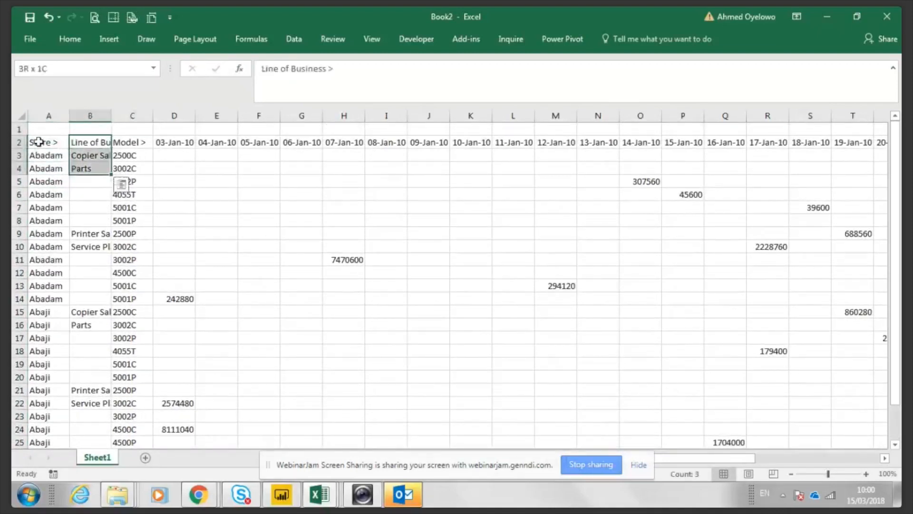
{"action": "key", "text": "shift+Down"}
{"action": "key", "text": "shift+Down"}
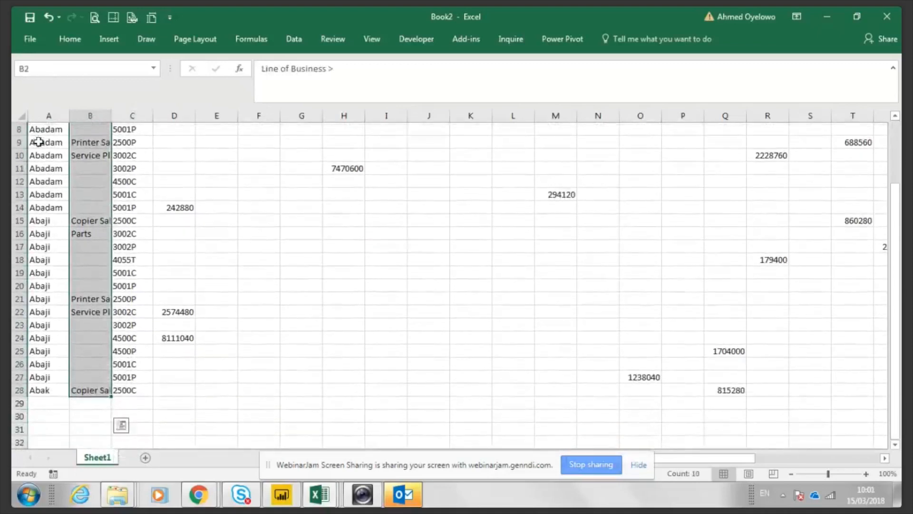
Select only the blanks in the Line of Business range with Go To Special and fill them all with the formula =B4
{"action": "key", "text": "ctrl+g"}
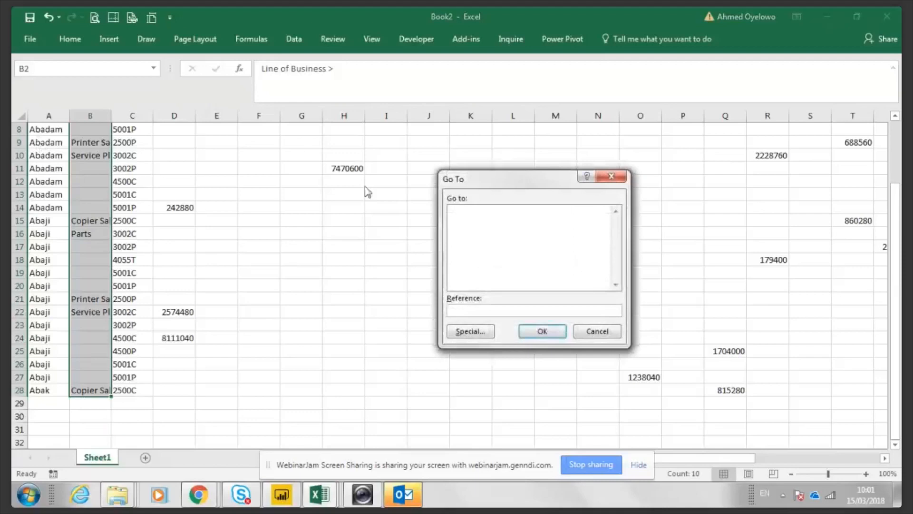
{"action": "left_click", "coordinate": [462, 331]}
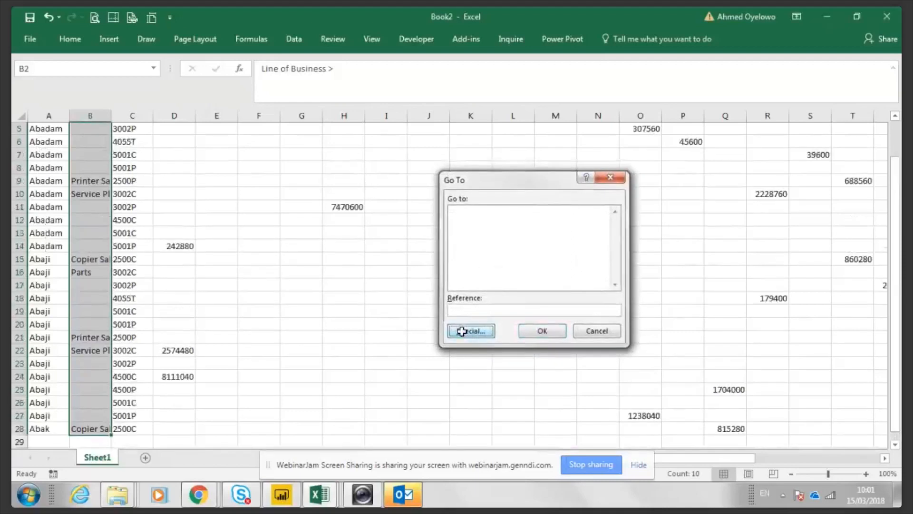
{"action": "left_click", "coordinate": [547, 351]}
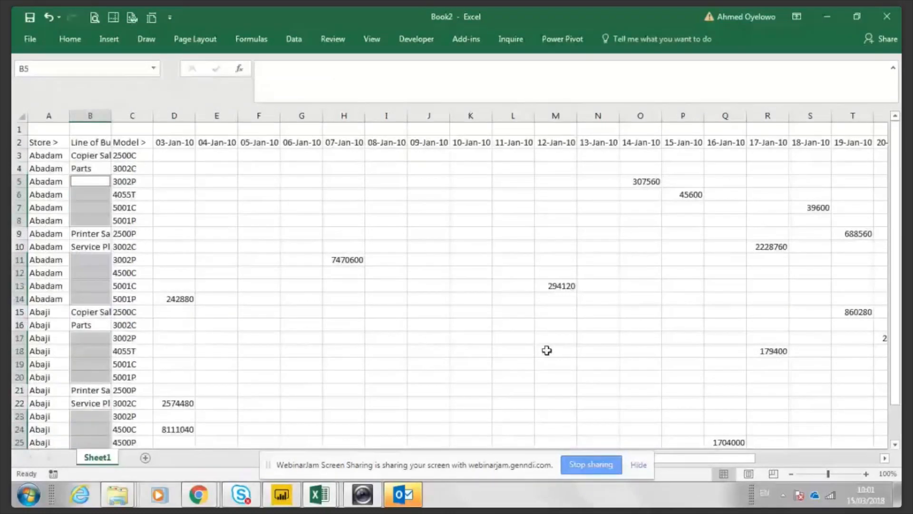
{"action": "type", "text": "="}
{"action": "left_click", "coordinate": [88, 168]}
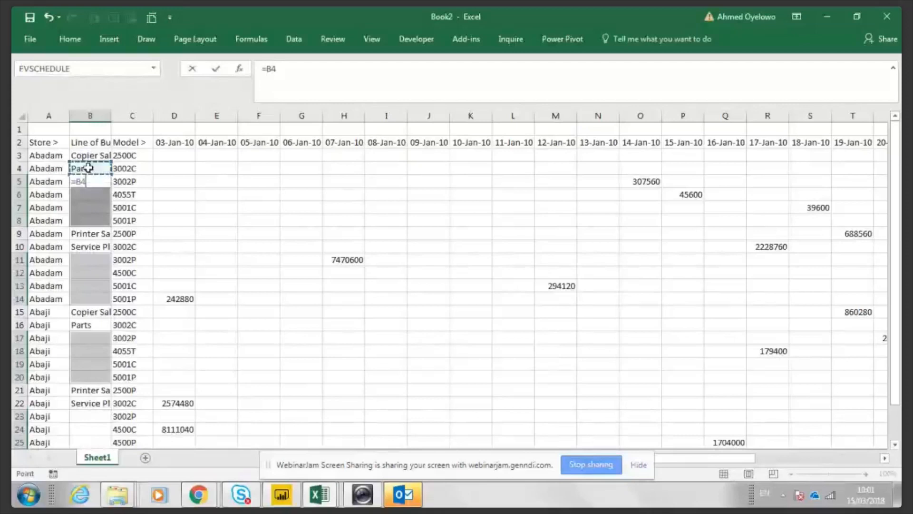
{"action": "key", "text": "ctrl+Return"}
{"action": "key", "text": "ctrl+Up"}
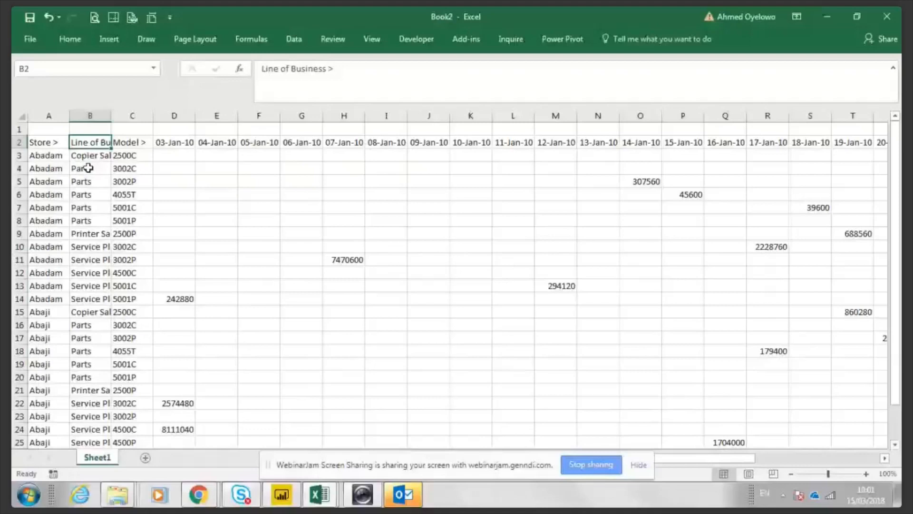
Select the whole data table from the Store header in A2 across all date columns down to the last data row
{"action": "key", "text": "Down"}
{"action": "key", "text": "Right"}
{"action": "key", "text": "Right"}
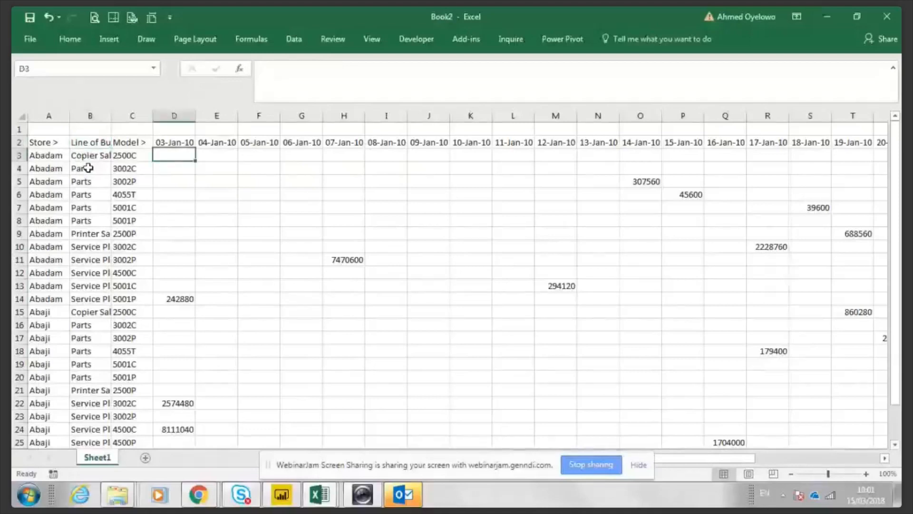
{"action": "key", "text": "Up"}
{"action": "key", "text": "Up"}
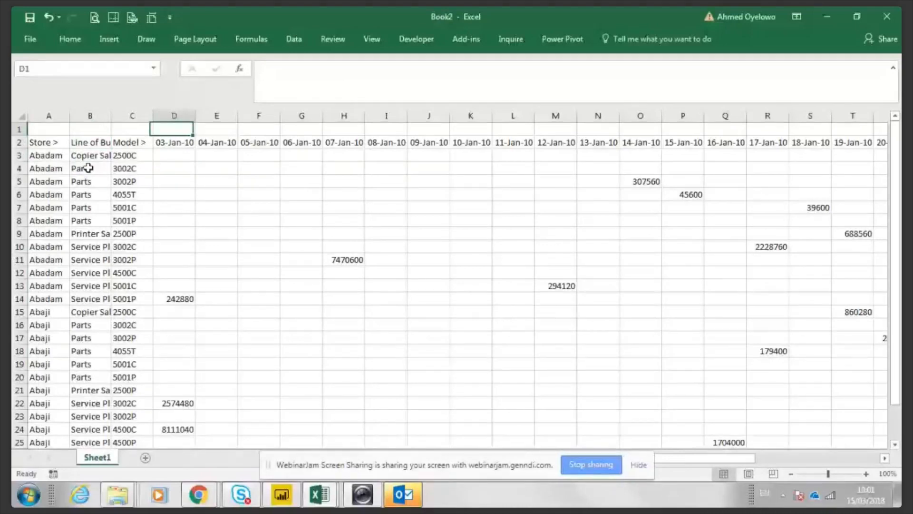
{"action": "key", "text": "Down"}
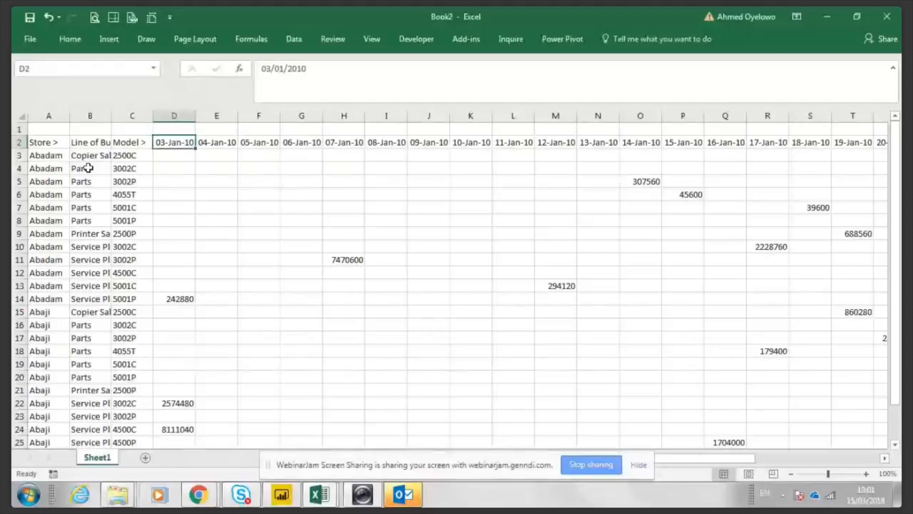
{"action": "key", "text": "Home"}
{"action": "key", "text": "ctrl+shift+Right"}
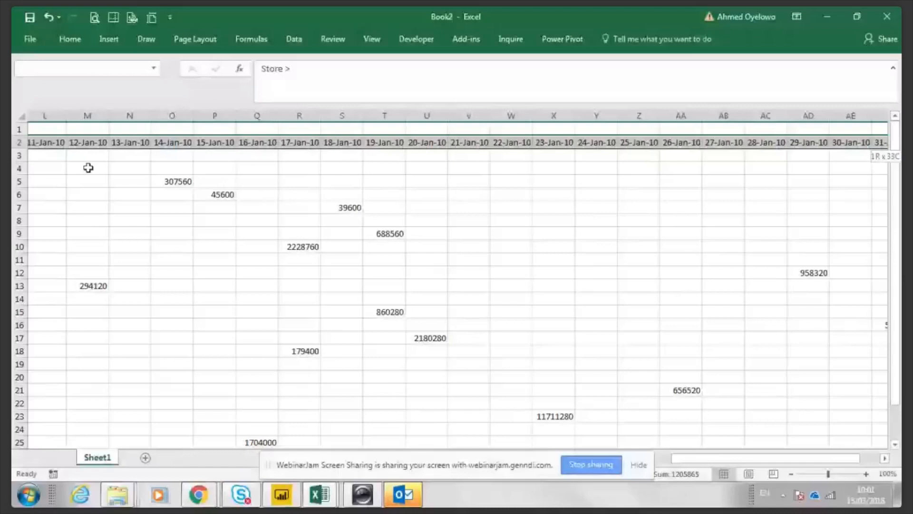
{"action": "key", "text": "ctrl+shift+Down"}
Select only the blank cells in the table with Go To Special and fill them all with 0
{"action": "key", "text": "ctrl+g"}
{"action": "left_click", "coordinate": [489, 332]}
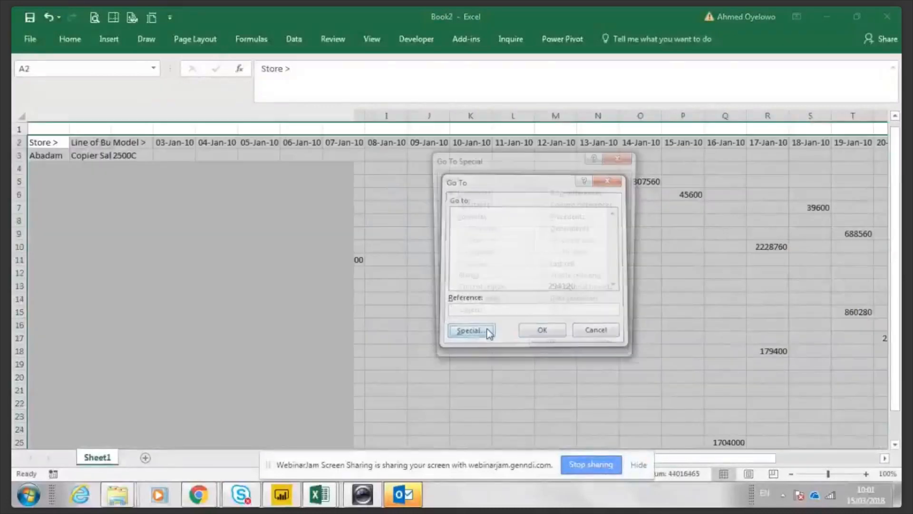
{"action": "left_click", "coordinate": [447, 279]}
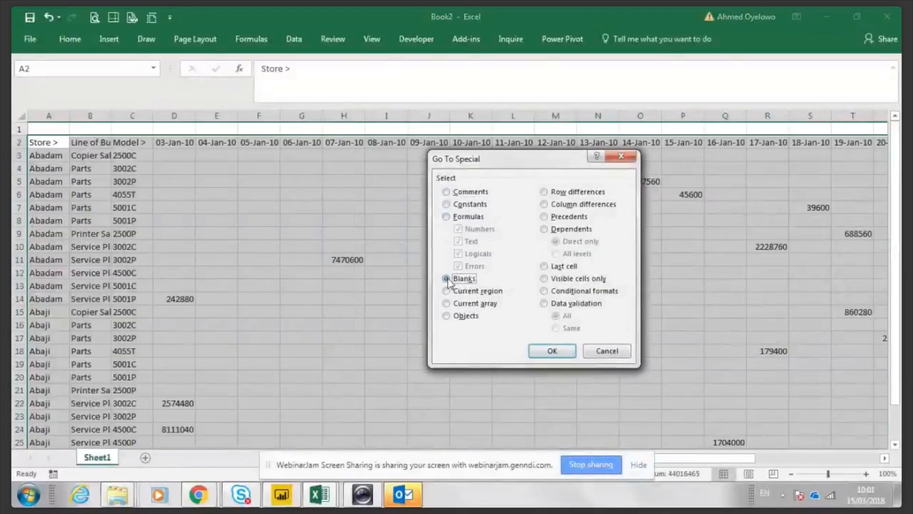
{"action": "left_click", "coordinate": [551, 352]}
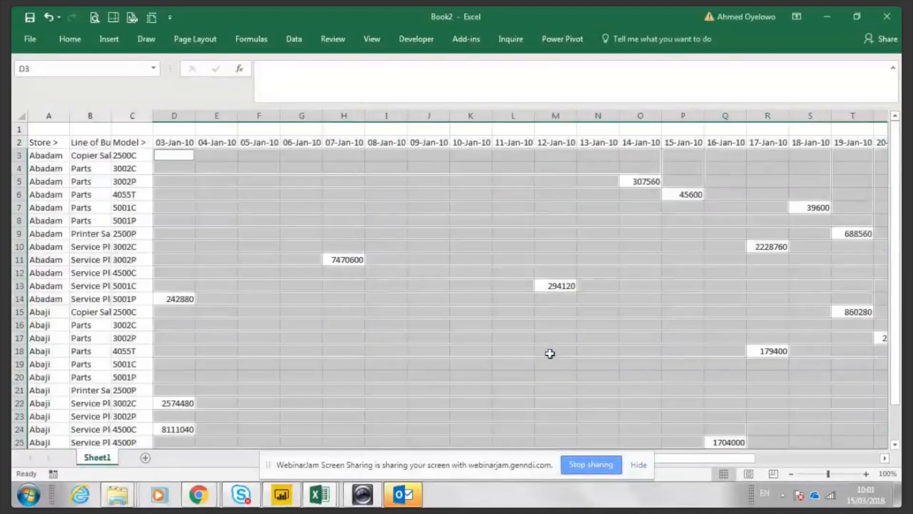
{"action": "type", "text": "0"}
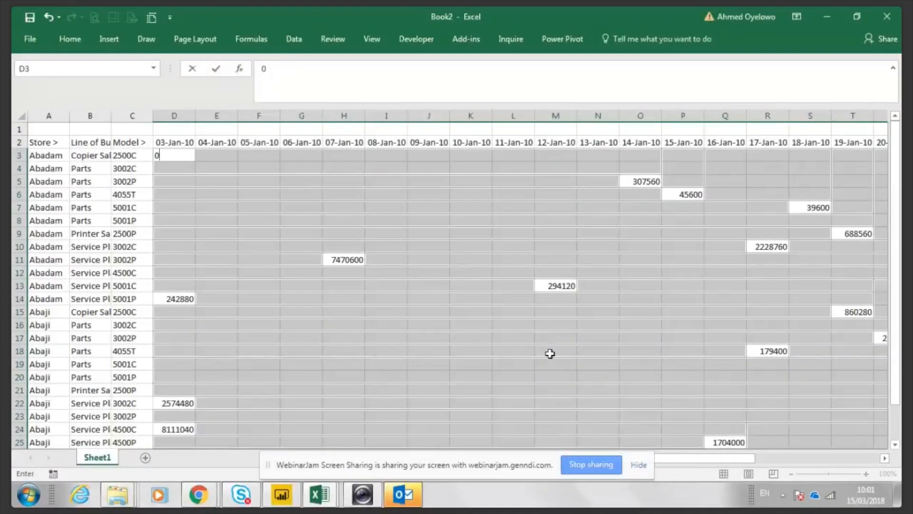
{"action": "key", "text": "ctrl+Return"}
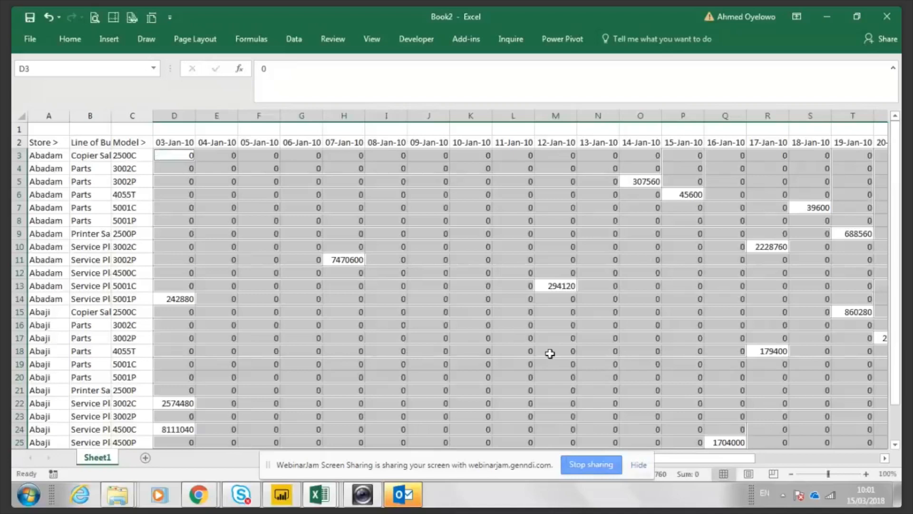
Step along the header row to review the label columns and the date headers up to 08-Jan-10, and return to the Store header
{"action": "key", "text": "Up"}
{"action": "key", "text": "Down"}
{"action": "key", "text": "Down"}
{"action": "key", "text": "Up"}
{"action": "key", "text": "Up"}
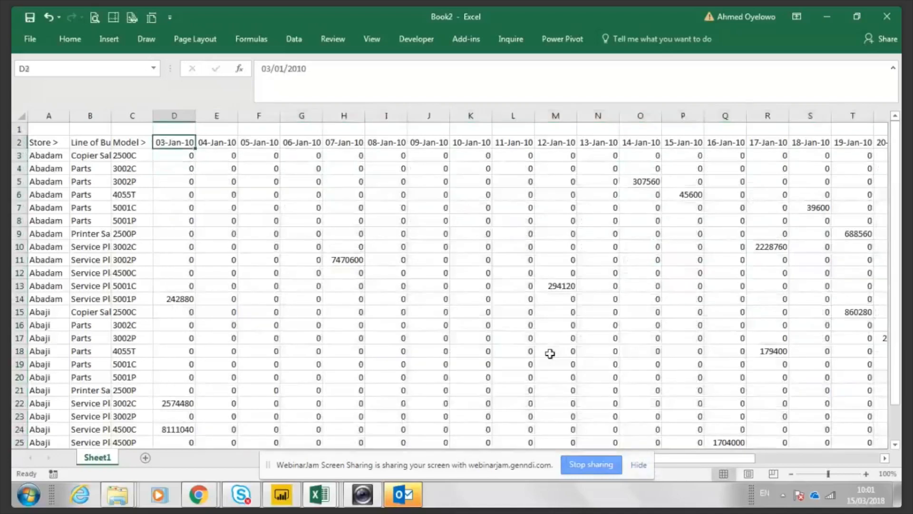
{"action": "key", "text": "Left"}
{"action": "key", "text": "Left"}
{"action": "key", "text": "Left"}
{"action": "key", "text": "Right"}
{"action": "key", "text": "Right"}
{"action": "key", "text": "Right"}
{"action": "key", "text": "Right"}
{"action": "key", "text": "Right"}
{"action": "key", "text": "Right"}
{"action": "key", "text": "Right"}
{"action": "key", "text": "Right"}
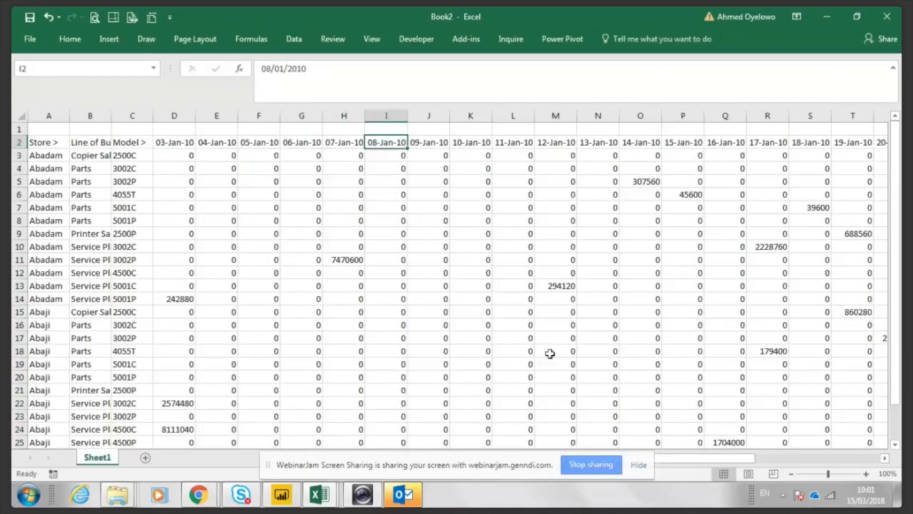
{"action": "key", "text": "ctrl+Left"}
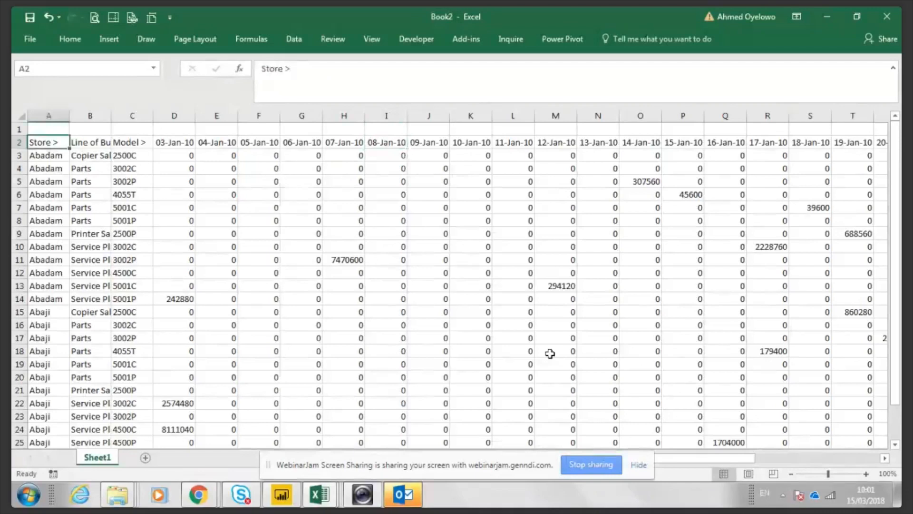
Insert a PivotTable of the cleaned data on a new sheet with Store, Line of Business and Model as row fields
{"action": "key", "text": "Down"}
{"action": "left_click", "coordinate": [110, 40]}
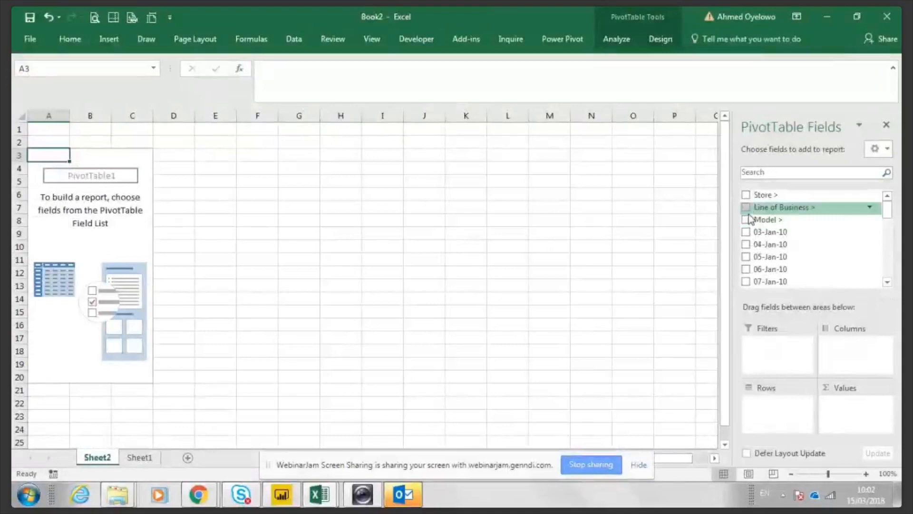
{"action": "left_click", "coordinate": [746, 195]}
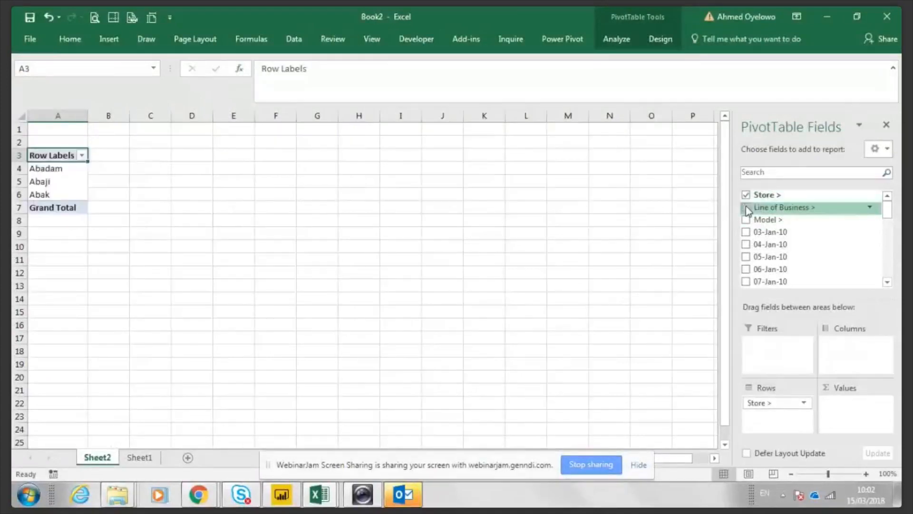
{"action": "left_click", "coordinate": [746, 208]}
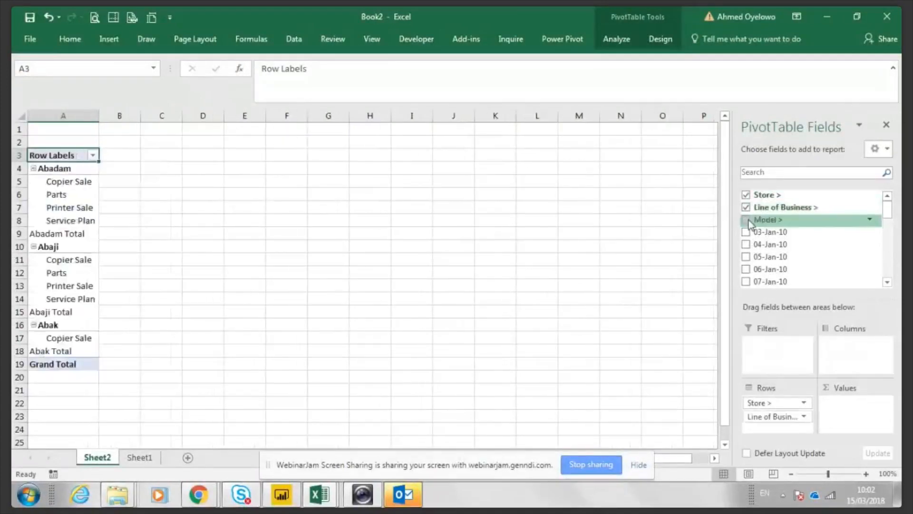
{"action": "left_click", "coordinate": [746, 220]}
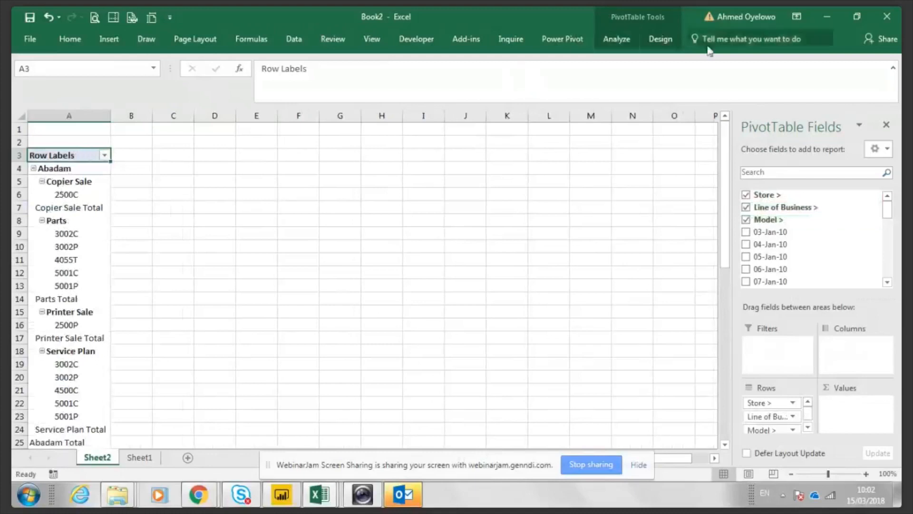
Hide the PivotTable's subtotals and turn off grand totals for rows and columns
{"action": "left_click", "coordinate": [660, 39]}
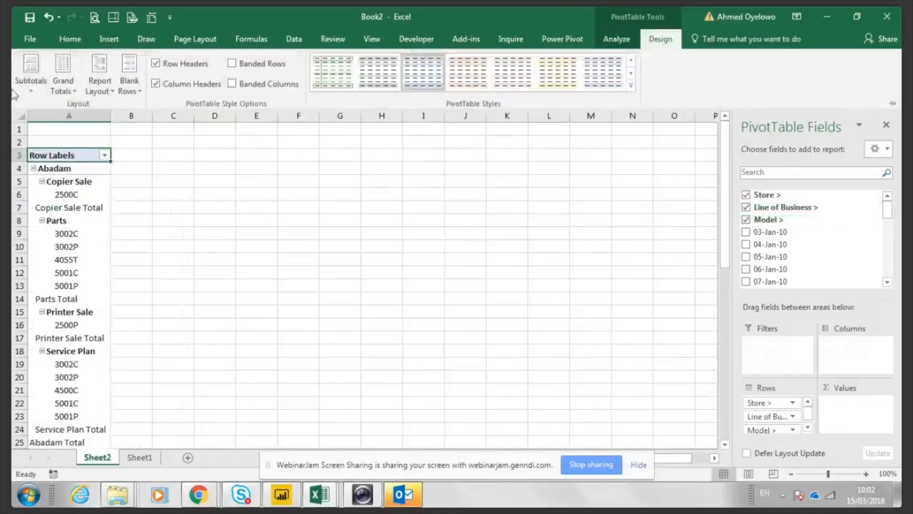
{"action": "left_click", "coordinate": [30, 76]}
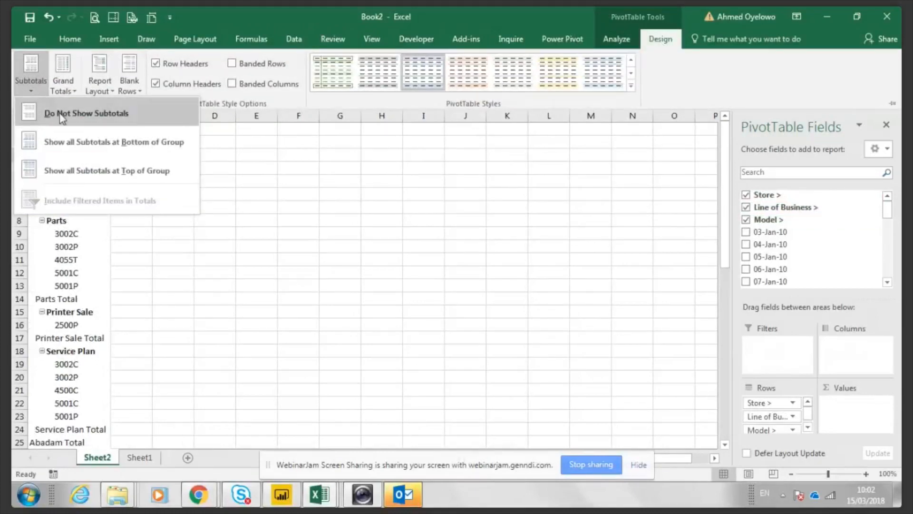
{"action": "left_click", "coordinate": [61, 118]}
{"action": "left_click", "coordinate": [71, 88]}
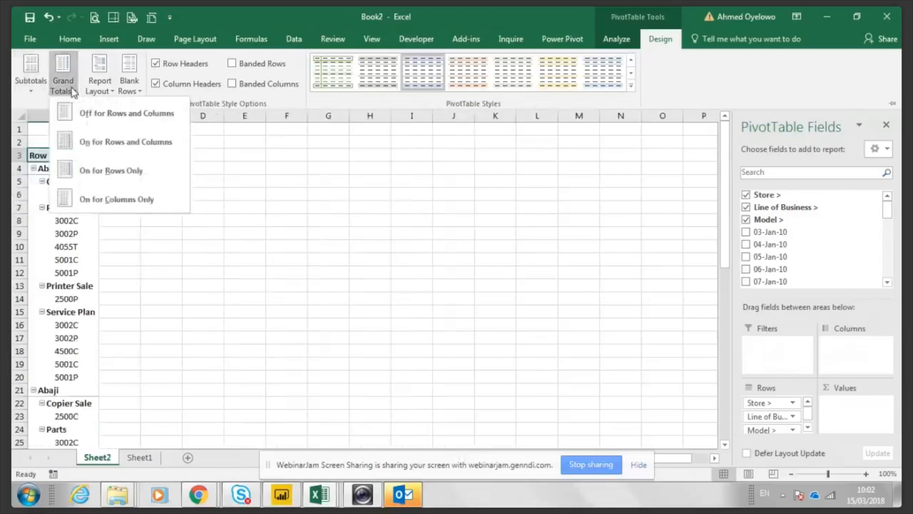
{"action": "left_click", "coordinate": [103, 112]}
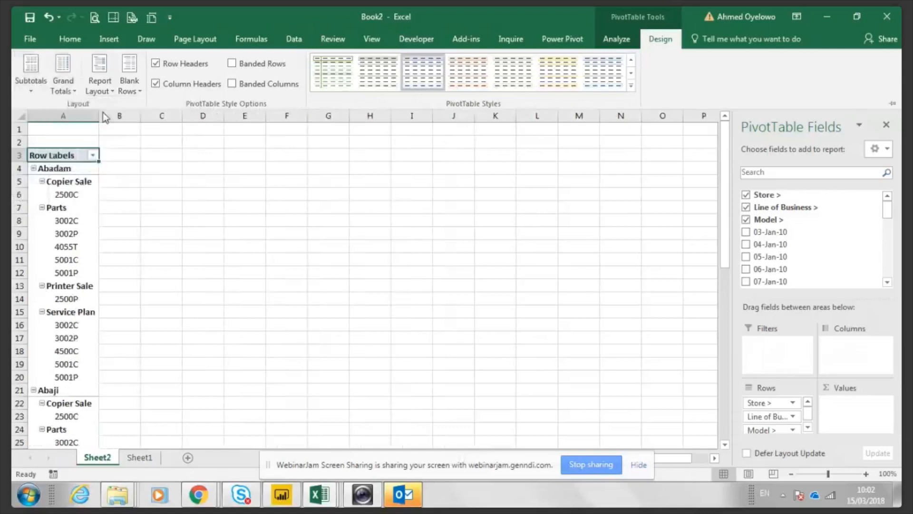
Show the PivotTable in tabular form and repeat all item labels
{"action": "left_click", "coordinate": [101, 88]}
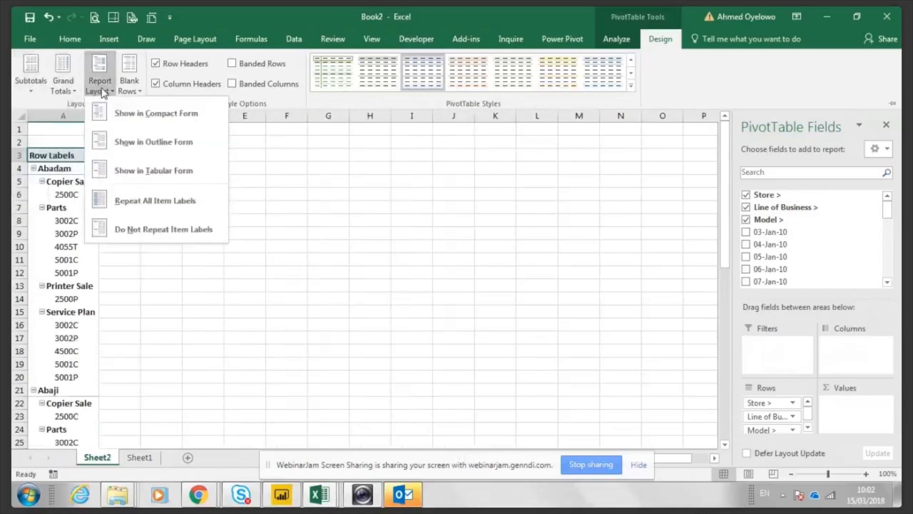
{"action": "left_click", "coordinate": [152, 178]}
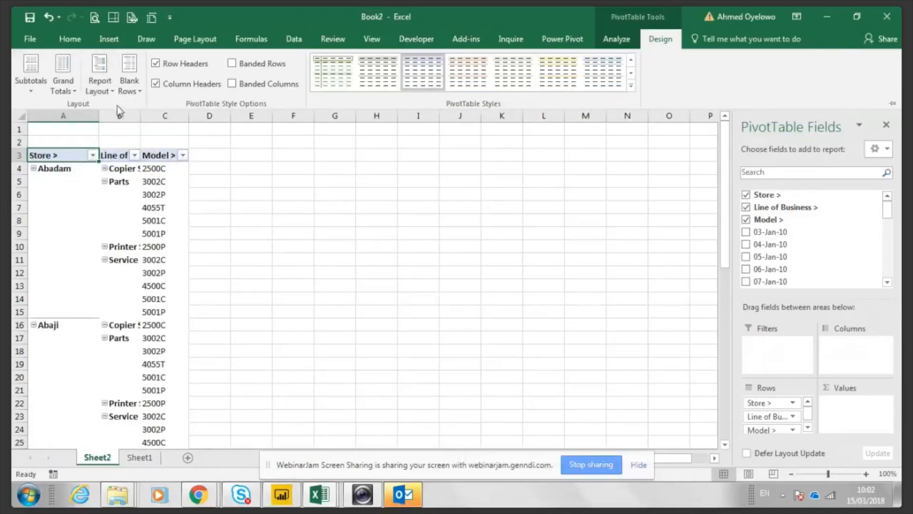
{"action": "left_click", "coordinate": [111, 93]}
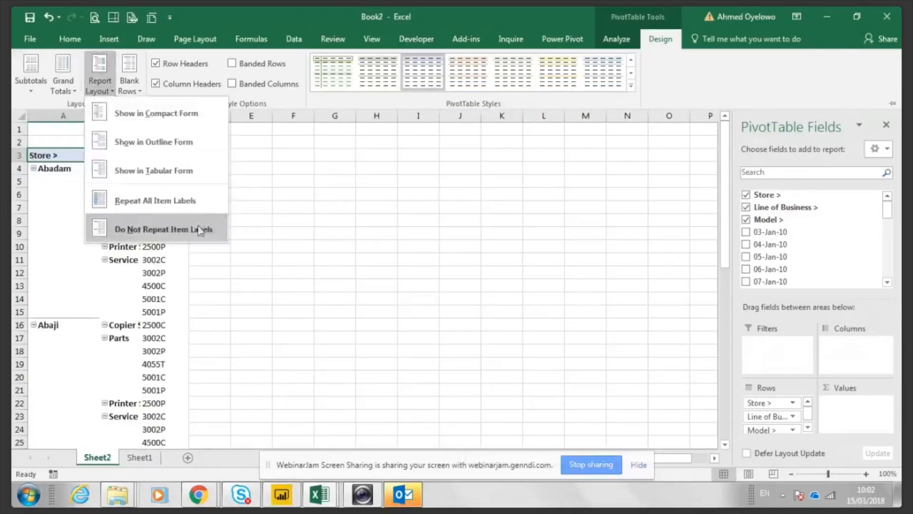
{"action": "left_click", "coordinate": [150, 201]}
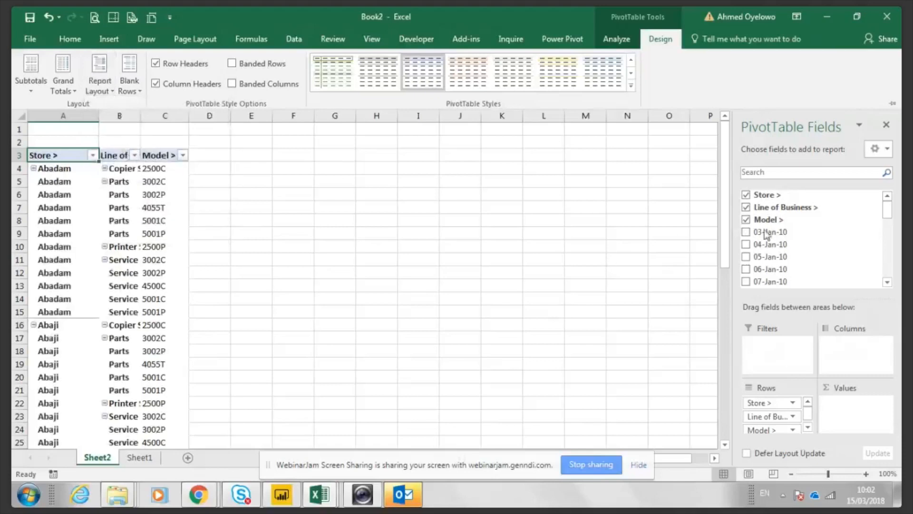
Add the date fields 03-Jan-10, 04-Jan-10, 05-Jan-10 and 06-Jan-10 to the PivotTable as summed values
{"action": "left_click_drag", "start_coordinate": [890, 205], "coordinate": [890, 205]}
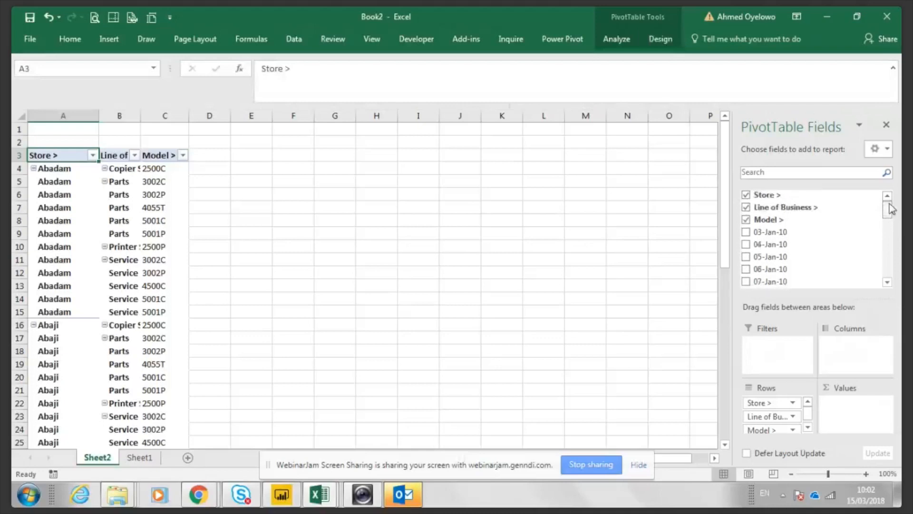
{"action": "left_click", "coordinate": [889, 283]}
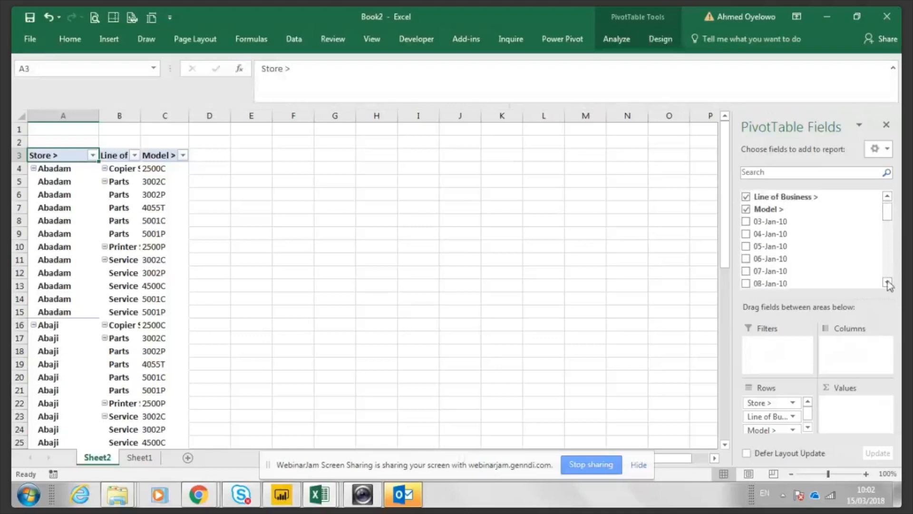
{"action": "left_click_drag", "start_coordinate": [890, 213], "coordinate": [890, 204]}
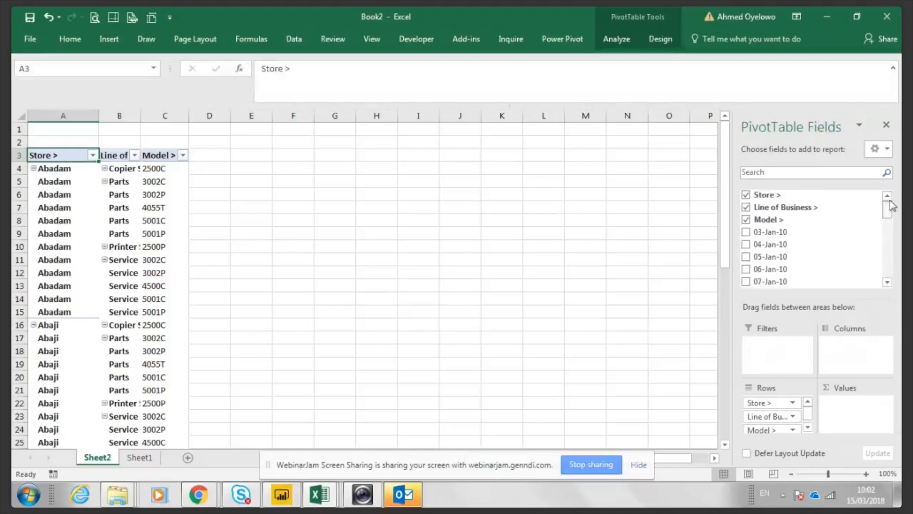
{"action": "left_click", "coordinate": [746, 232]}
{"action": "left_click", "coordinate": [746, 244]}
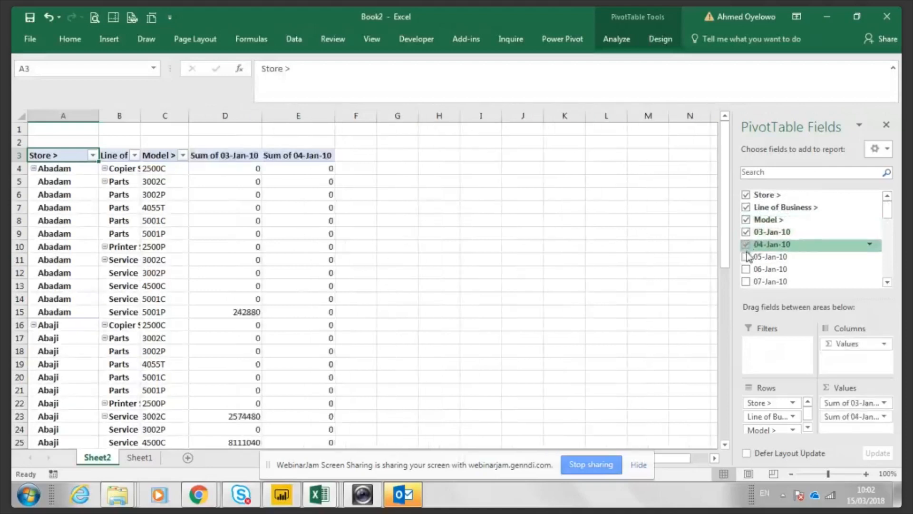
{"action": "left_click", "coordinate": [746, 257]}
{"action": "left_click", "coordinate": [747, 269]}
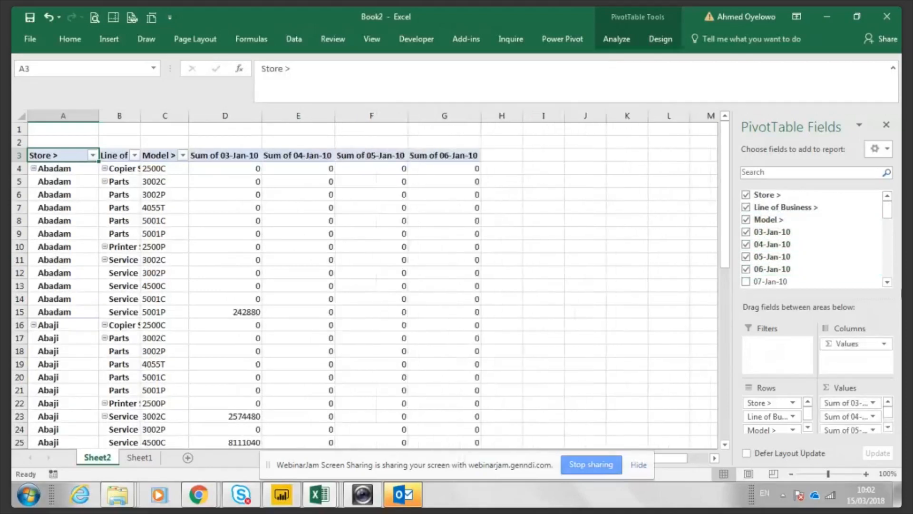
Look through the remaining date fields in the PivotTable field list and return to its beginning
{"action": "left_click", "coordinate": [888, 282]}
{"action": "left_click", "coordinate": [888, 282]}
{"action": "left_click", "coordinate": [888, 282]}
{"action": "left_click", "coordinate": [888, 282]}
{"action": "left_click", "coordinate": [888, 283]}
{"action": "left_click", "coordinate": [887, 282]}
{"action": "left_click", "coordinate": [887, 282]}
{"action": "left_click", "coordinate": [887, 282]}
{"action": "left_click_drag", "start_coordinate": [891, 232], "coordinate": [889, 210]}
Add the 07-Jan-10 field to the PivotTable values and move the Values field from columns to rows
{"action": "left_click", "coordinate": [203, 158]}
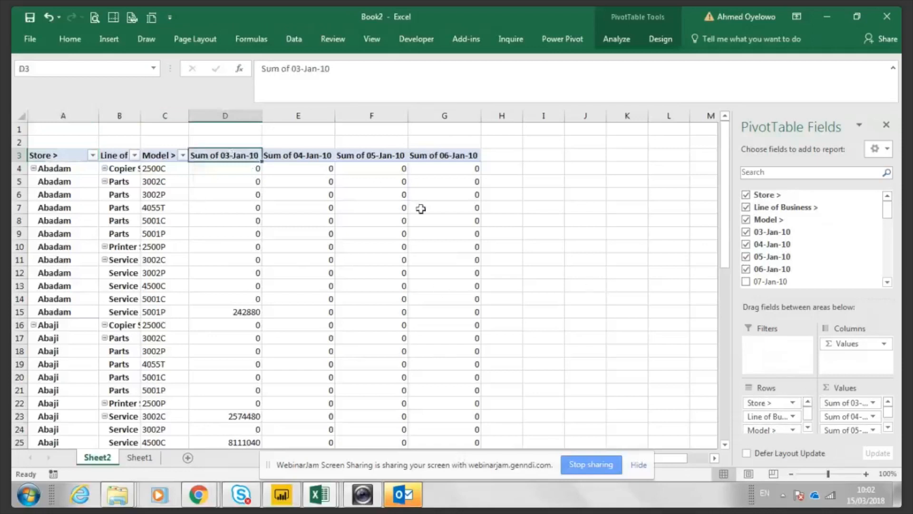
{"action": "left_click", "coordinate": [746, 281]}
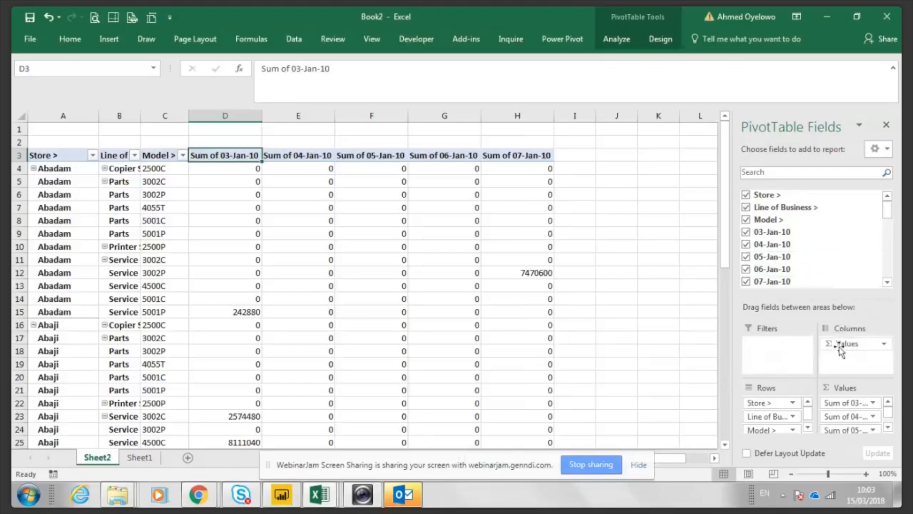
{"action": "left_click_drag", "start_coordinate": [845, 343], "coordinate": [766, 427]}
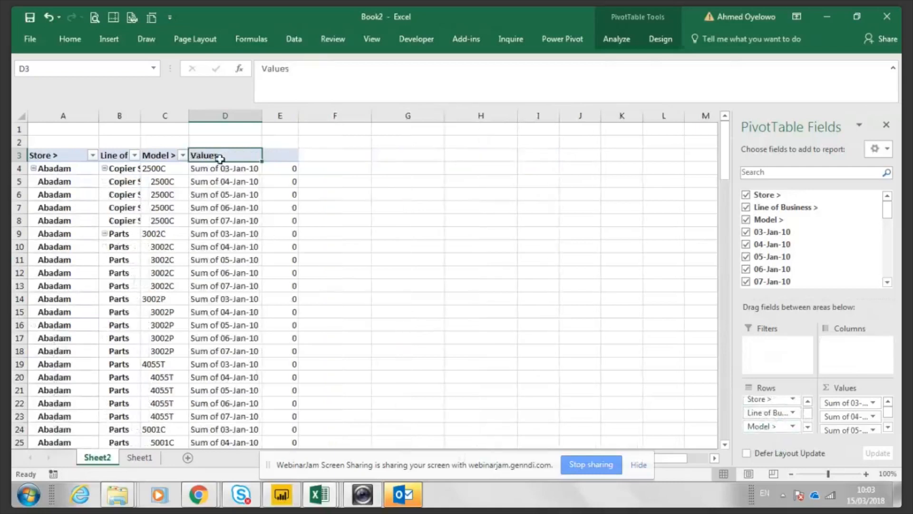
Examine the stacked date labels in the PivotTable's Values column down to the last row and return to its header
{"action": "left_click", "coordinate": [226, 168]}
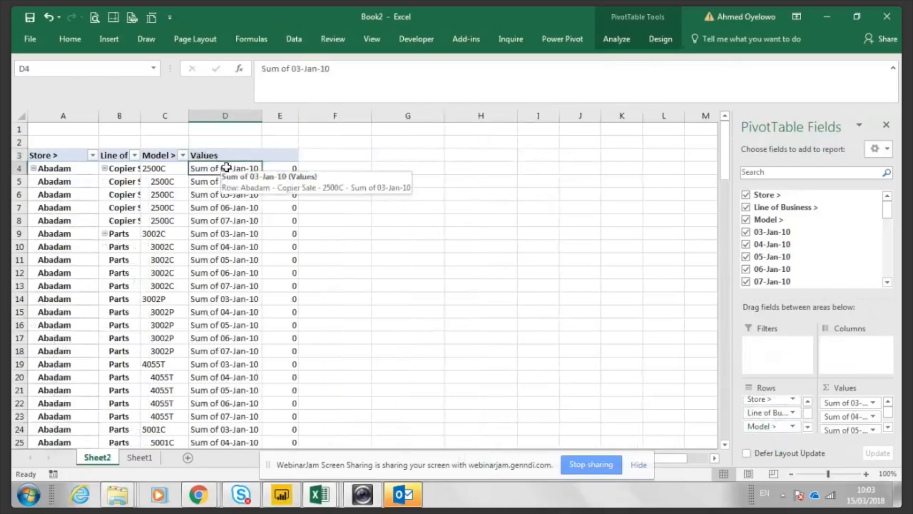
{"action": "left_click", "coordinate": [219, 154]}
{"action": "key", "text": "Down"}
{"action": "key", "text": "Down"}
{"action": "key", "text": "Down"}
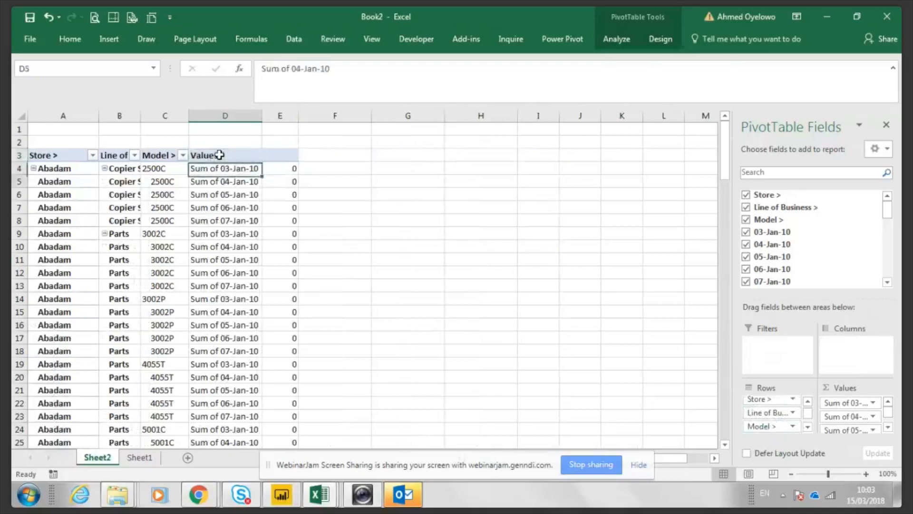
{"action": "key", "text": "ctrl+Down"}
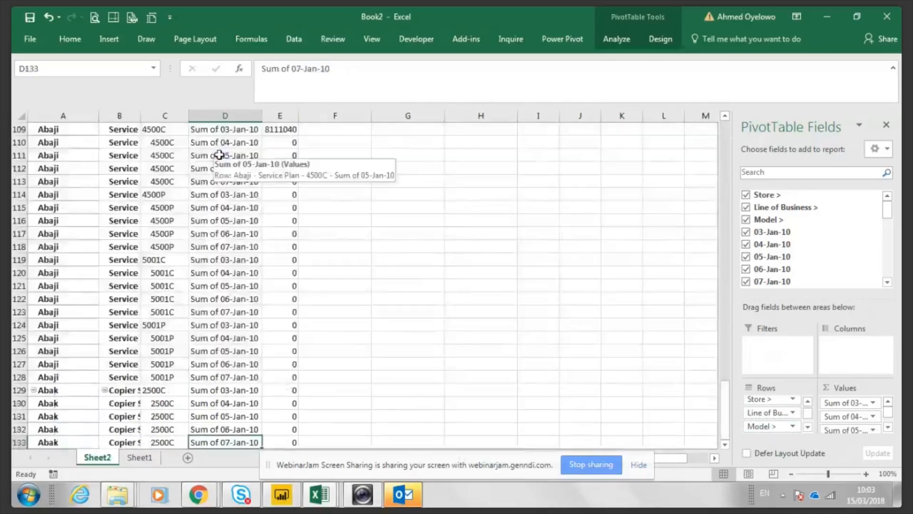
{"action": "key", "text": "Down"}
{"action": "key", "text": "ctrl+Up"}
{"action": "key", "text": "ctrl+Up"}
{"action": "key", "text": "ctrl+Up"}
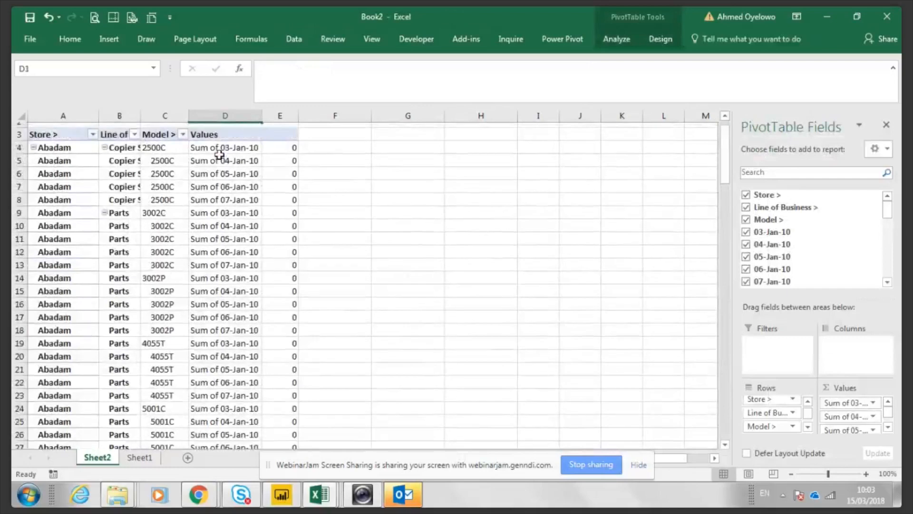
{"action": "scroll", "coordinate": [219, 154], "scroll_direction": "up", "scroll_amount": 1}
{"action": "left_click", "coordinate": [219, 155]}
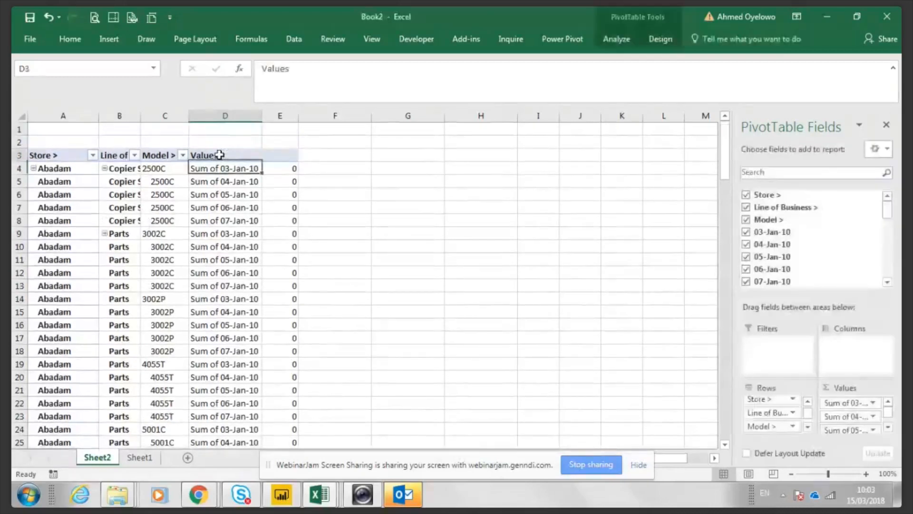
Copy the whole PivotTable and paste it as plain values starting at cell H3
{"action": "key", "text": "Up"}
{"action": "key", "text": "ctrl+Left"}
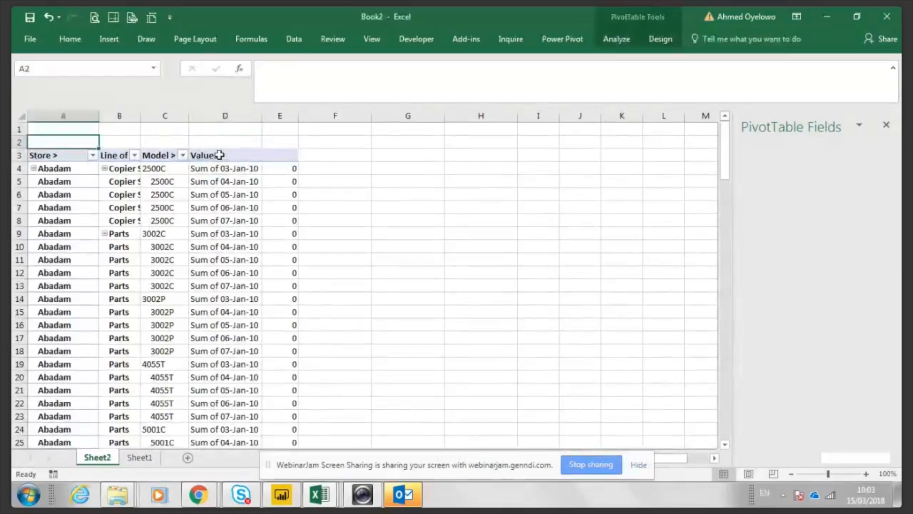
{"action": "key", "text": "Down"}
{"action": "key", "text": "Down"}
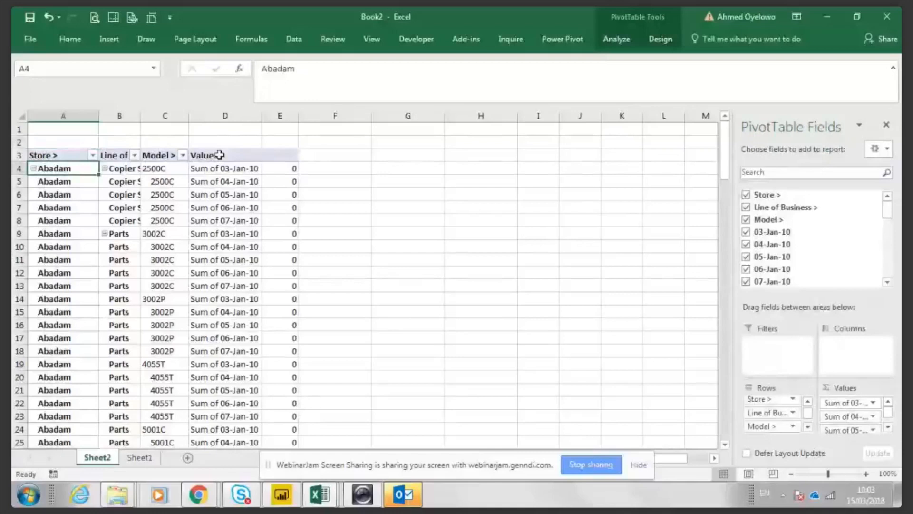
{"action": "key", "text": "ctrl+a"}
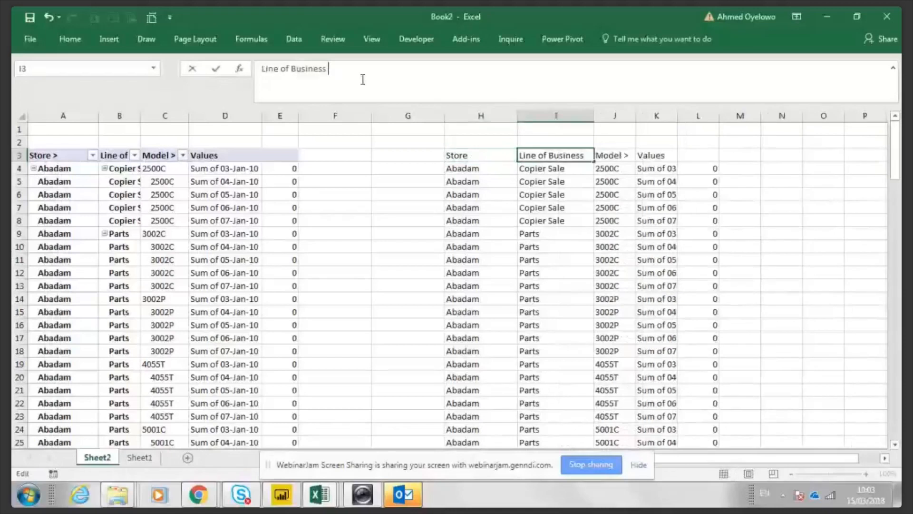
Rename the pasted table's headers as Store, Line of Business, Model, Dates and Sales Amount
{"action": "key", "text": "Tab"}
{"action": "key", "text": "F2"}
{"action": "key", "text": "BackSpace"}
{"action": "key", "text": "BackSpace"}
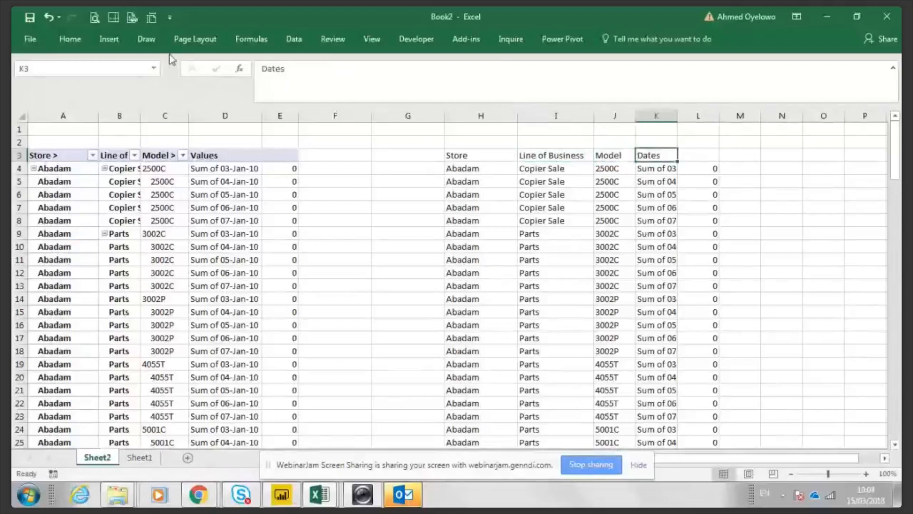
{"action": "key", "text": "Tab"}
{"action": "type", "text": "Sales Amooiu"}
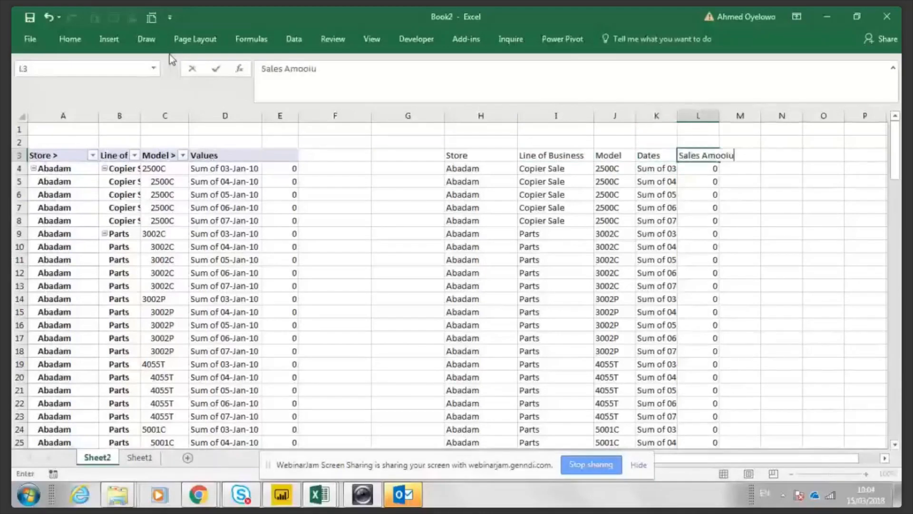
{"action": "key", "text": "Return"}
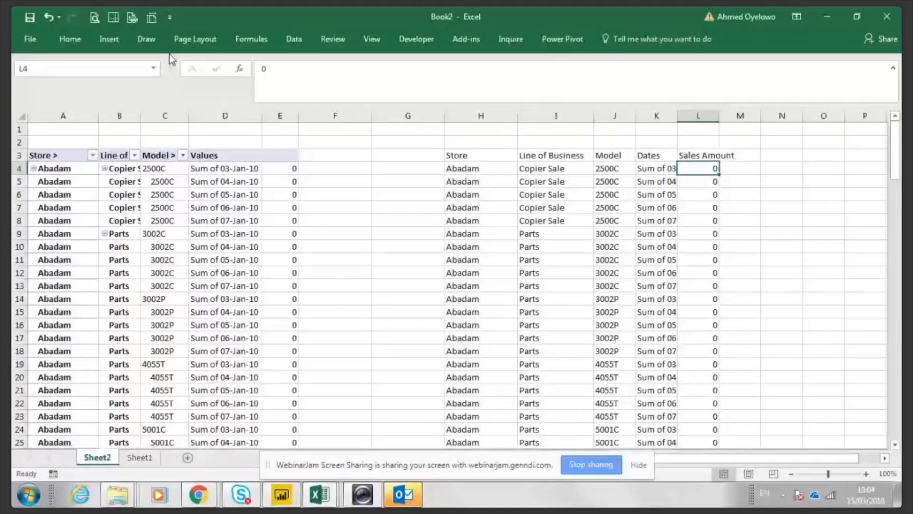
Fit the width of the Dates column to its contents
{"action": "key", "text": "Up"}
{"action": "key", "text": "Up"}
{"action": "key", "text": "Left"}
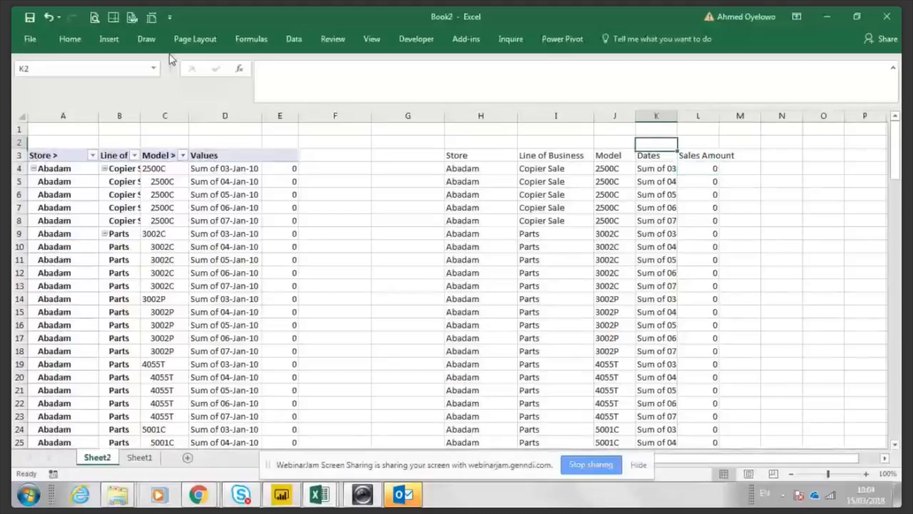
{"action": "double_click", "coordinate": [678, 116]}
Remove the text "Sum of" from all entries in the Dates column with Find and Replace
{"action": "left_click", "coordinate": [657, 170]}
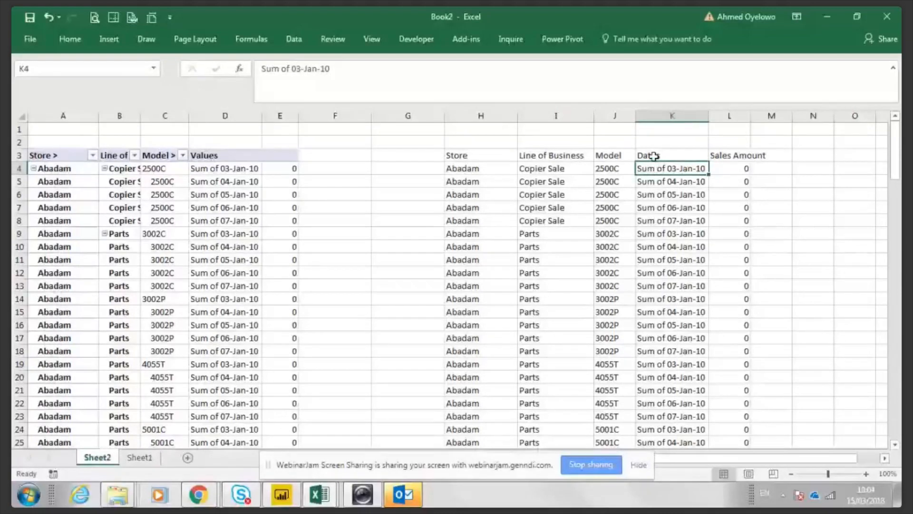
{"action": "key", "text": "ctrl+shift+Down"}
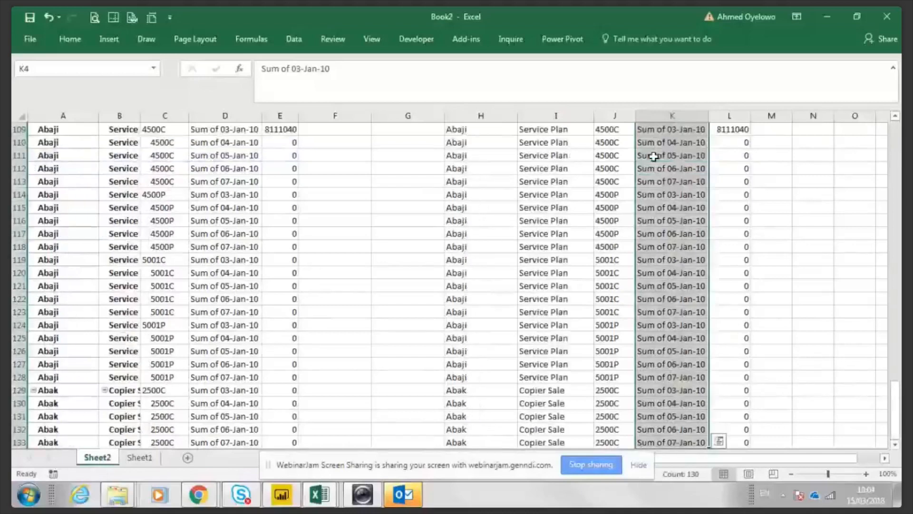
{"action": "key", "text": "ctrl+h"}
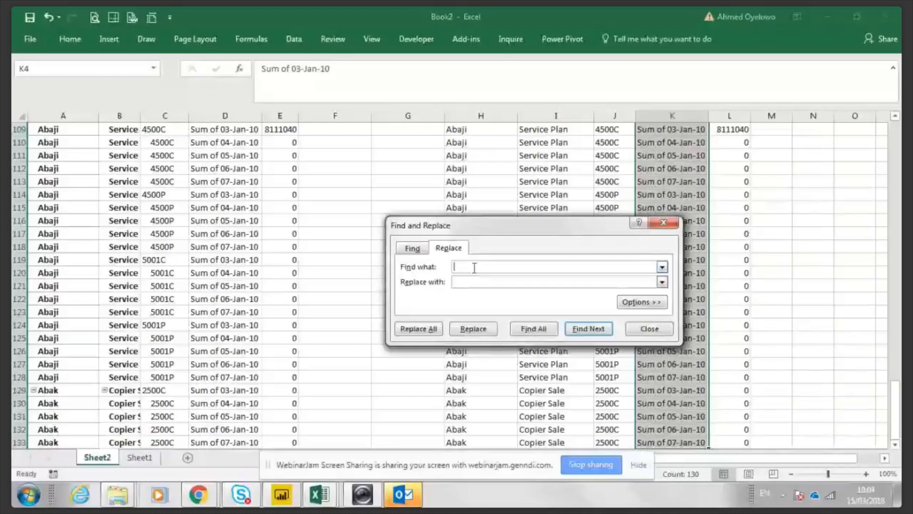
{"action": "type", "text": "Sum of"}
{"action": "left_click", "coordinate": [474, 283]}
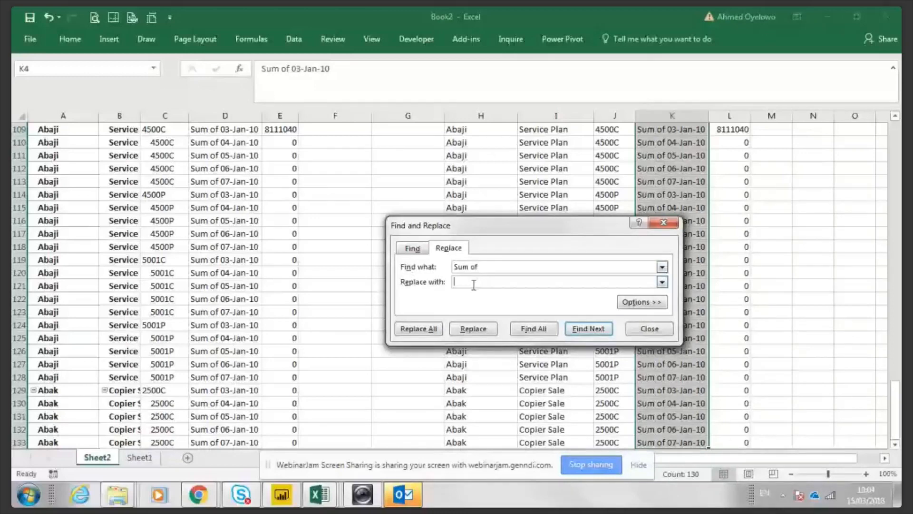
{"action": "key", "text": "alt+a"}
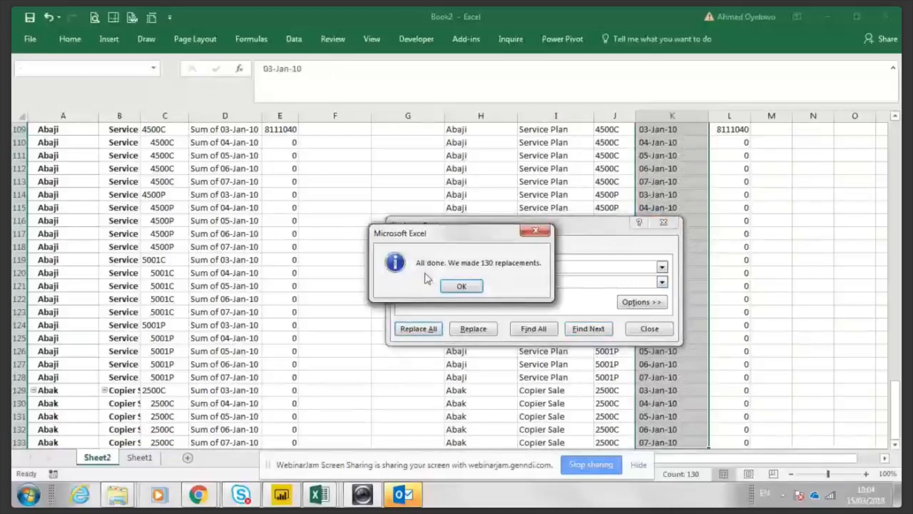
{"action": "key", "text": "Return"}
{"action": "key", "text": "Escape"}
Return to the header row of the pasted table and fit the width of the Sales Amount column
{"action": "left_click", "coordinate": [616, 193]}
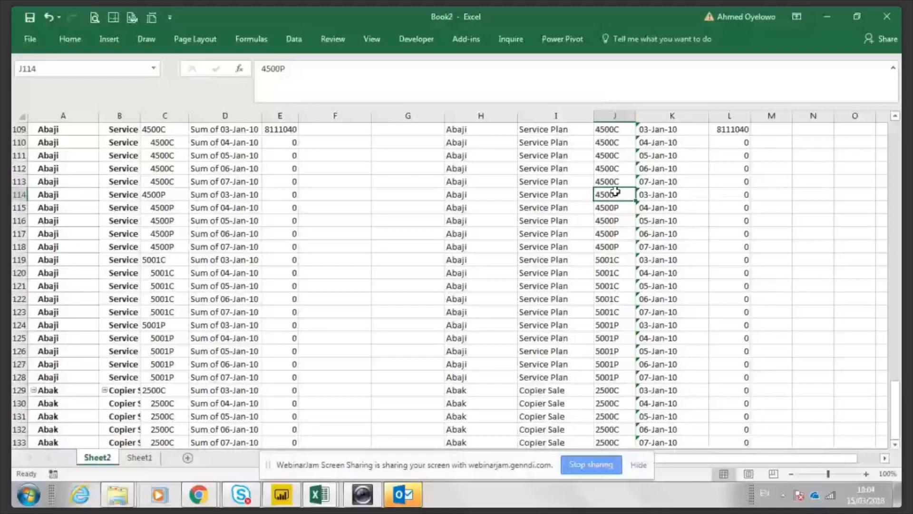
{"action": "key", "text": "ctrl+Up"}
{"action": "key", "text": "Right"}
{"action": "key", "text": "Right"}
{"action": "key", "text": "Right"}
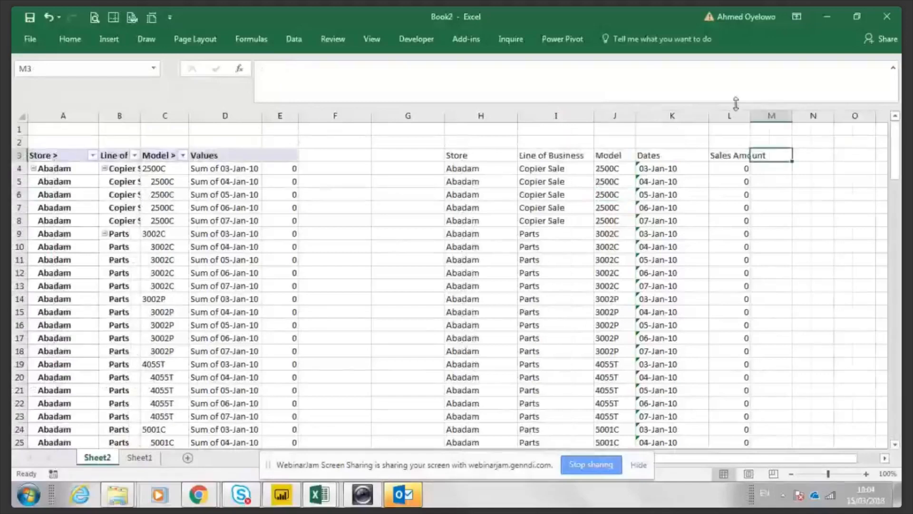
{"action": "double_click", "coordinate": [750, 115]}
Step back and forth along the flat table's header row to review its columns, ending on the Store header
{"action": "key", "text": "Left"}
{"action": "key", "text": "ctrl+Left"}
{"action": "key", "text": "Left"}
{"action": "key", "text": "Right"}
{"action": "key", "text": "Right"}
{"action": "key", "text": "Right"}
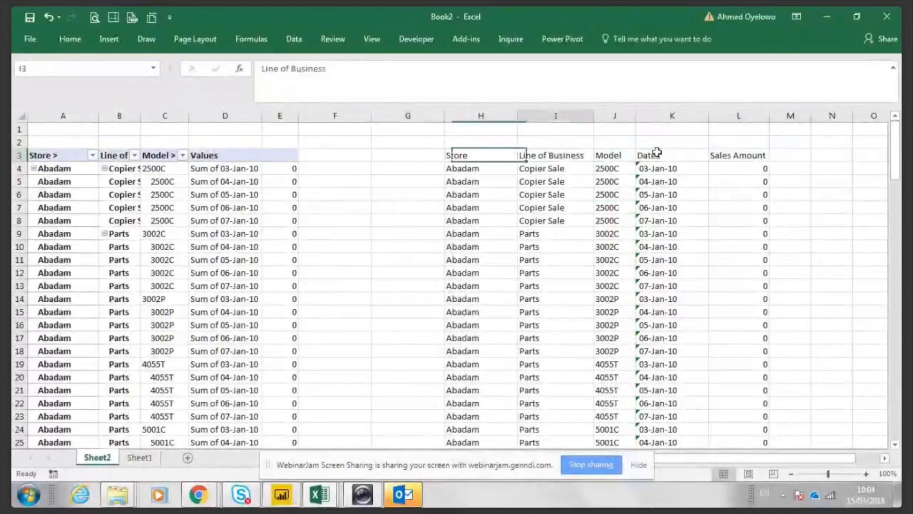
{"action": "key", "text": "ctrl+Left"}
{"action": "key", "text": "Right"}
{"action": "key", "text": "Right"}
{"action": "key", "text": "Right"}
{"action": "key", "text": "Right"}
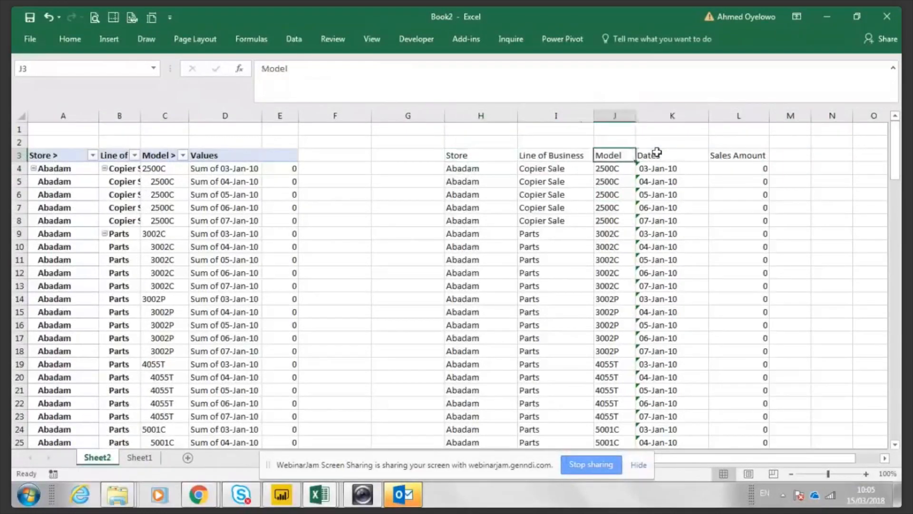
{"action": "key", "text": "Left"}
{"action": "key", "text": "Left"}
{"action": "key", "text": "Left"}
{"action": "key", "text": "Left"}
{"action": "key", "text": "Left"}
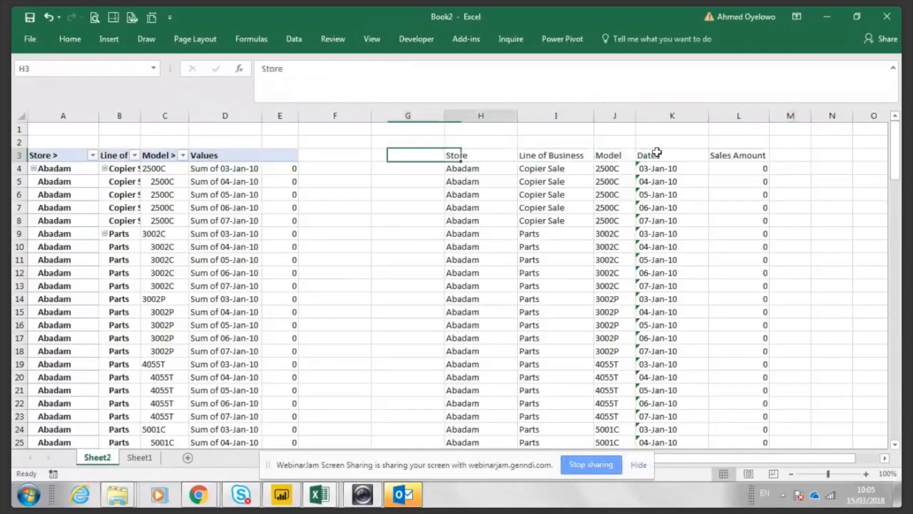
{"action": "key", "text": "Right"}
{"action": "key", "text": "Right"}
{"action": "key", "text": "Left"}
{"action": "key", "text": "Left"}
{"action": "key", "text": "Left"}
{"action": "key", "text": "Right"}
{"action": "key", "text": "Right"}
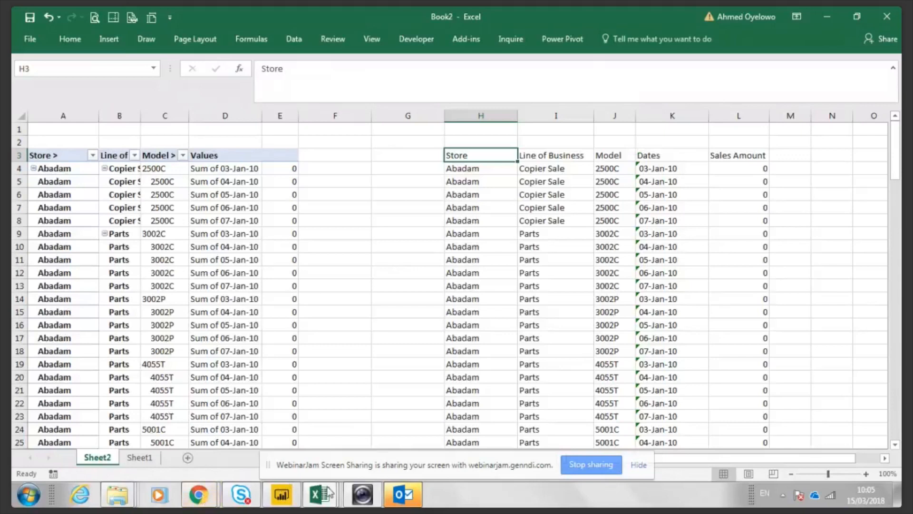
Switch to the Excel Webinar Power Query workbook and return to cell A1 of the Dirty Data sheet
{"action": "mouse_move", "coordinate": [325, 500]}
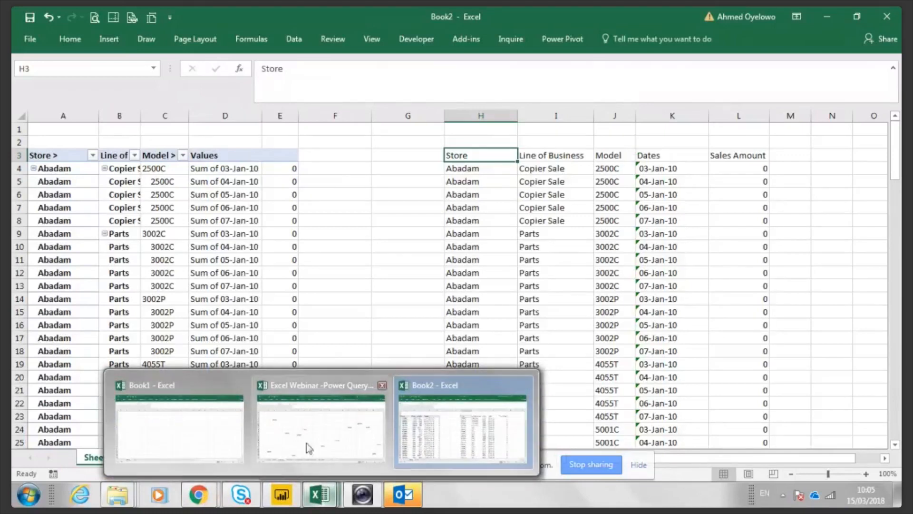
{"action": "left_click", "coordinate": [313, 426]}
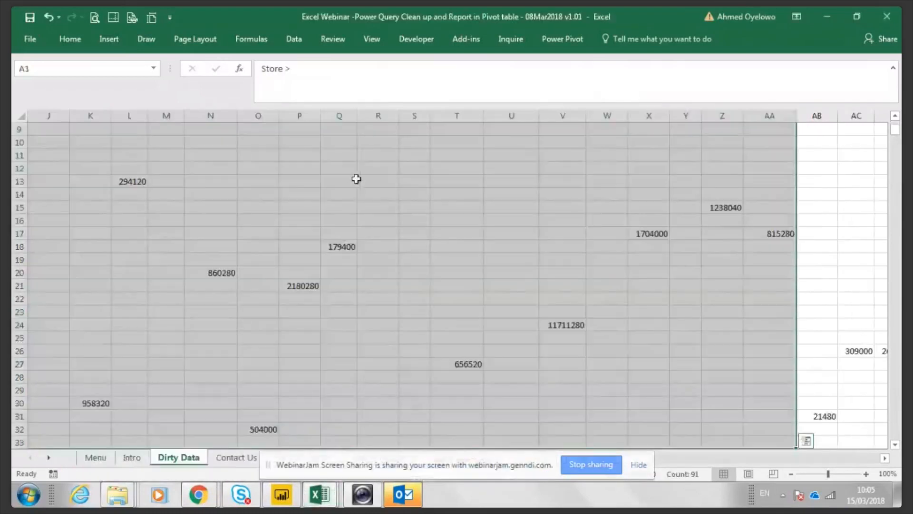
{"action": "left_click", "coordinate": [351, 178]}
{"action": "key", "text": "ctrl+Up"}
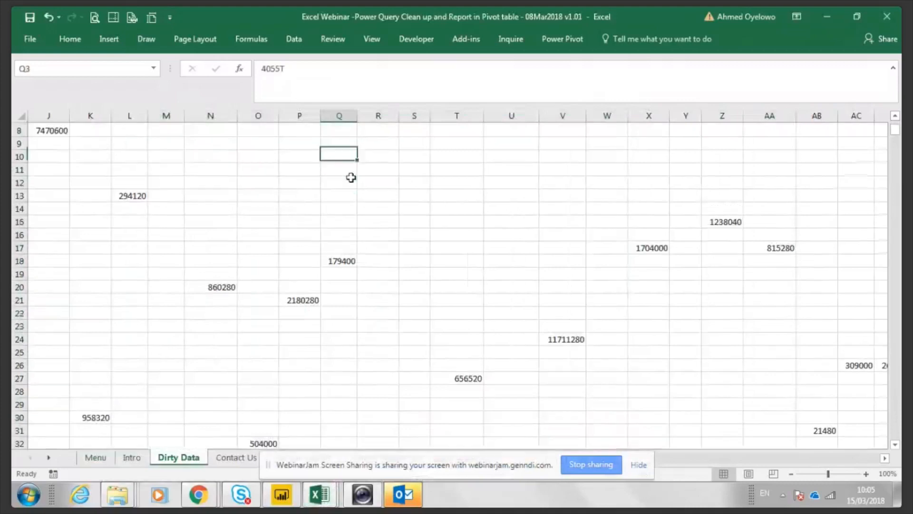
{"action": "key", "text": "ctrl+Up"}
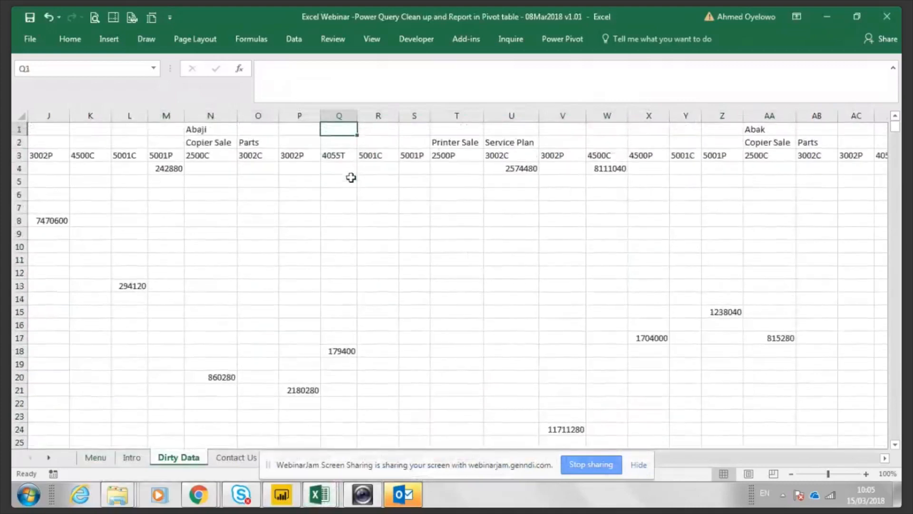
{"action": "key", "text": "ctrl+Left"}
{"action": "key", "text": "ctrl+Home"}
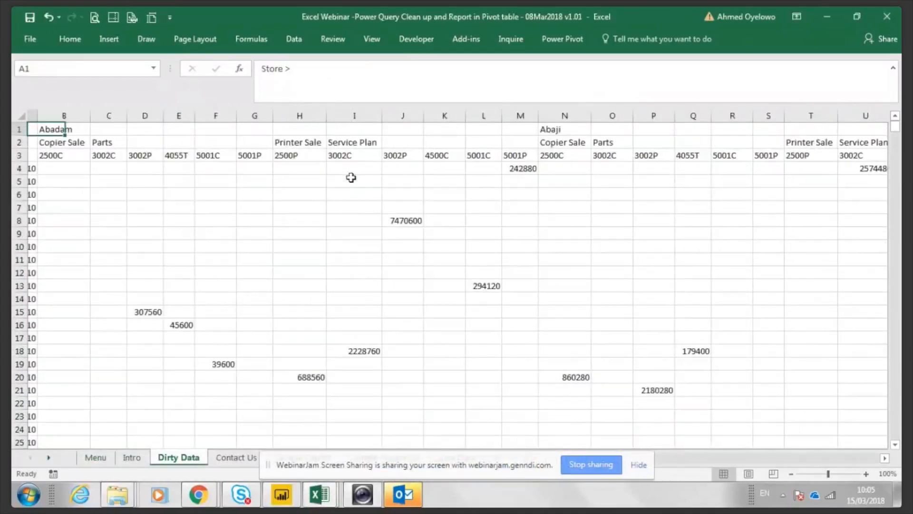
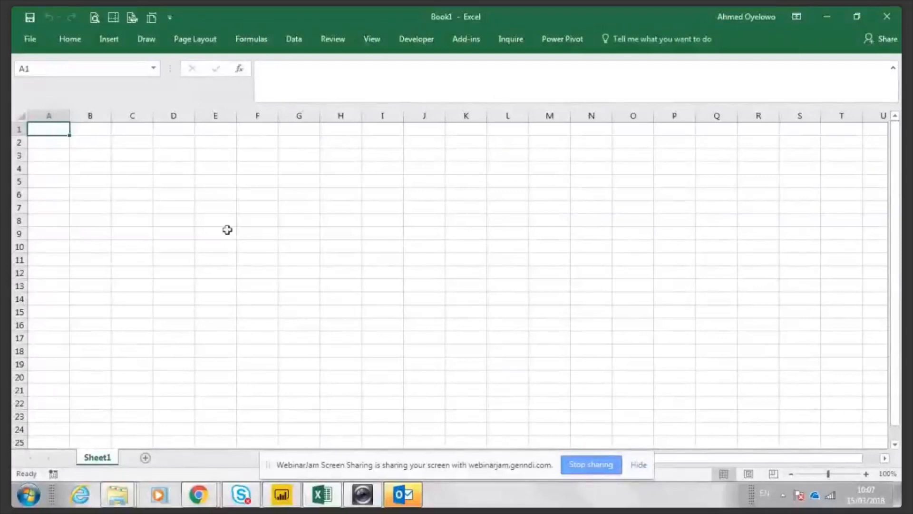
Select cell A1 in the blank Book1 workbook and display the Get & Transform data commands
{"action": "left_click", "coordinate": [177, 133]}
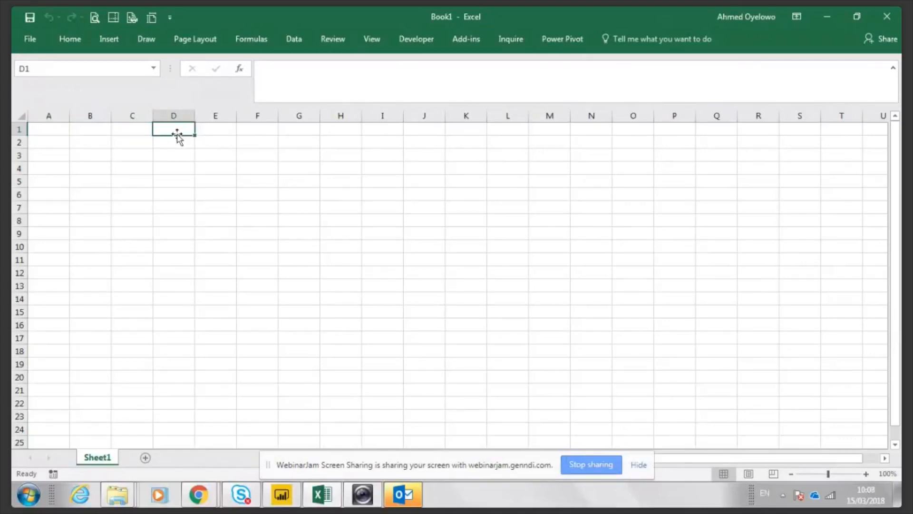
{"action": "left_click_drag", "start_coordinate": [174, 135], "coordinate": [171, 155]}
{"action": "key", "text": "ctrl+Home"}
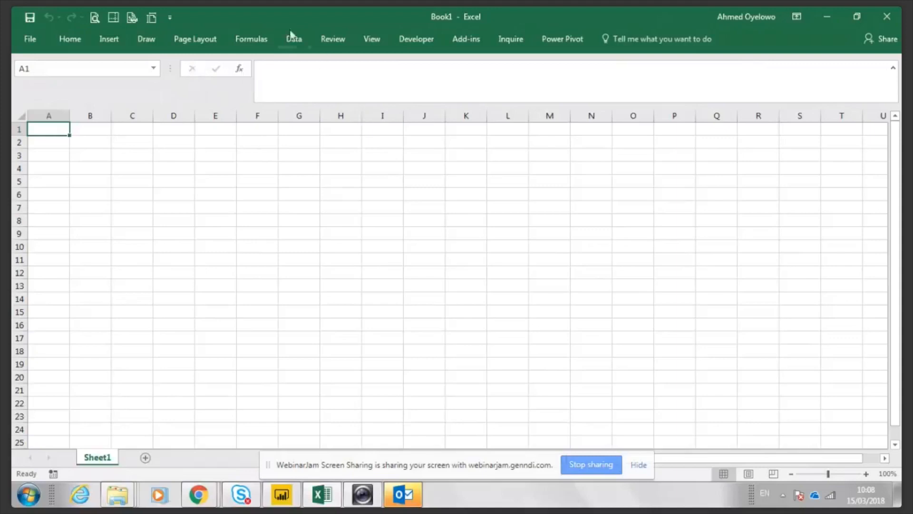
{"action": "left_click", "coordinate": [296, 43]}
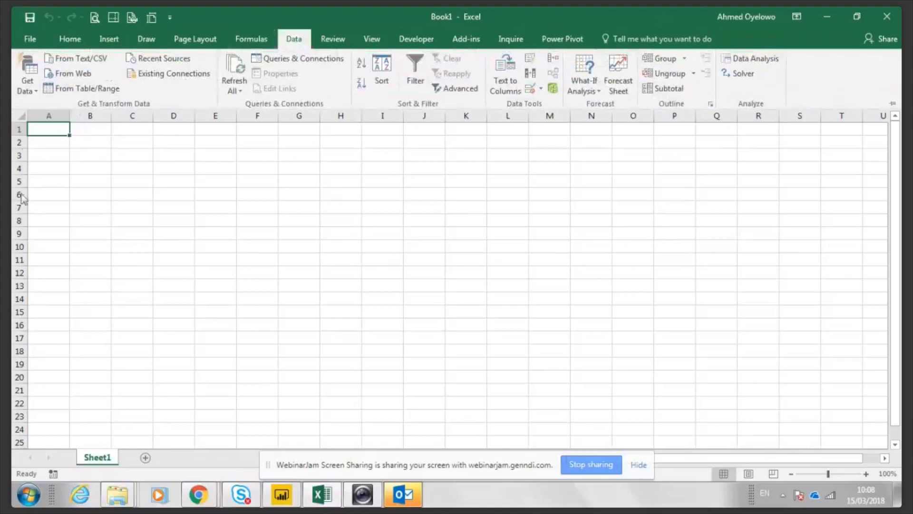
Import the Excel Webinar Power Query Clean up workbook from the Desktop and open its Dirty Data sheet in the Query Editor
{"action": "left_click", "coordinate": [33, 93]}
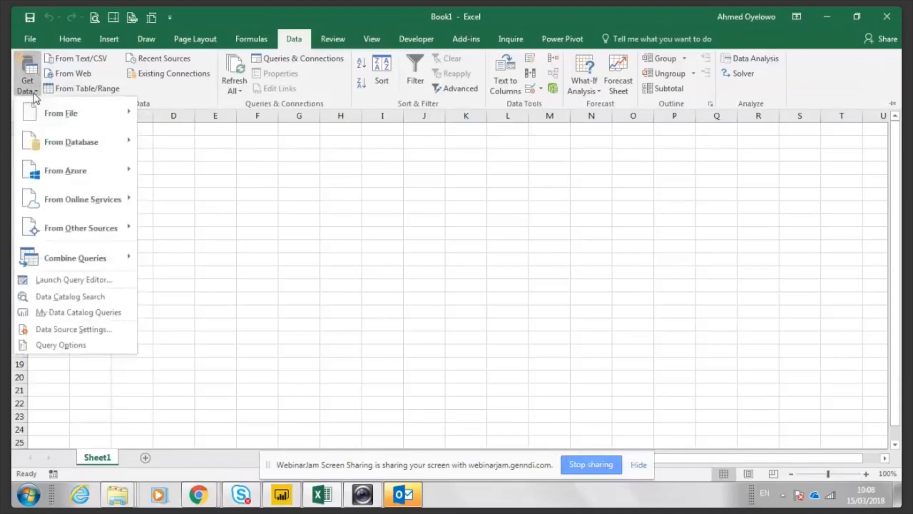
{"action": "mouse_move", "coordinate": [132, 113]}
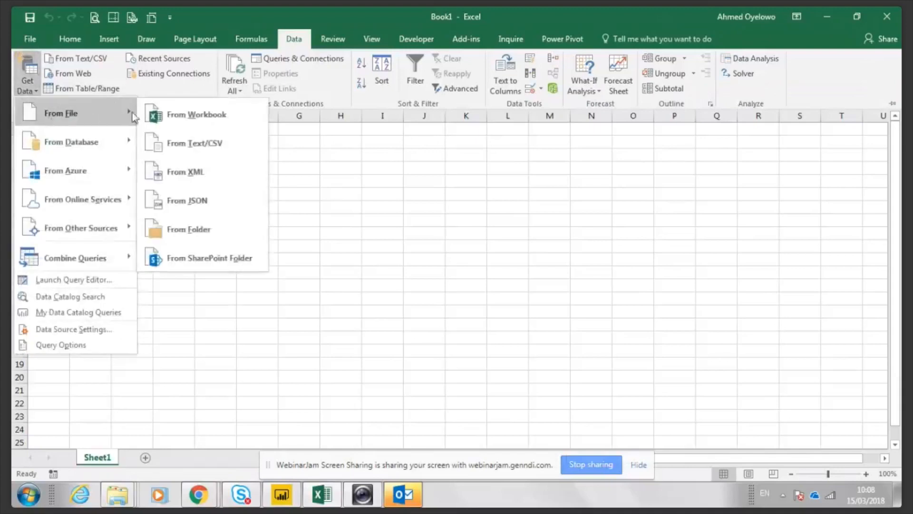
{"action": "left_click", "coordinate": [162, 115]}
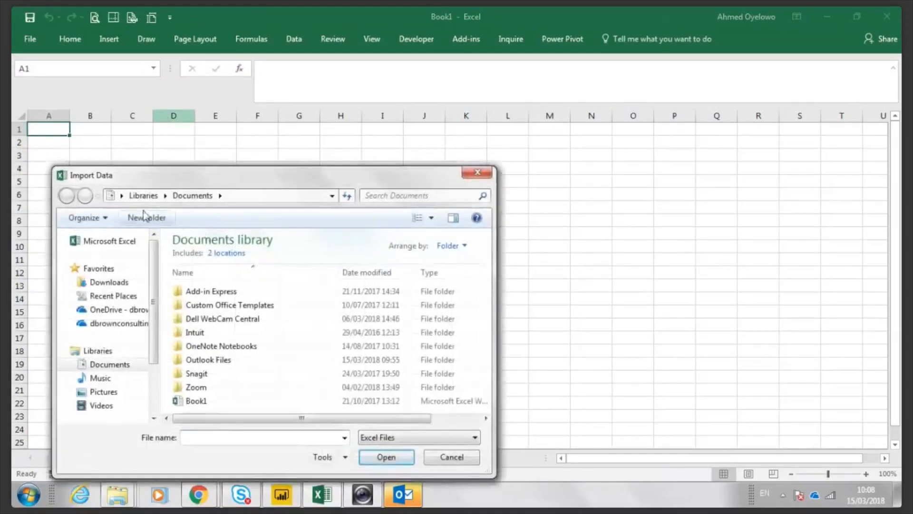
{"action": "left_click", "coordinate": [121, 196]}
{"action": "left_click", "coordinate": [129, 214]}
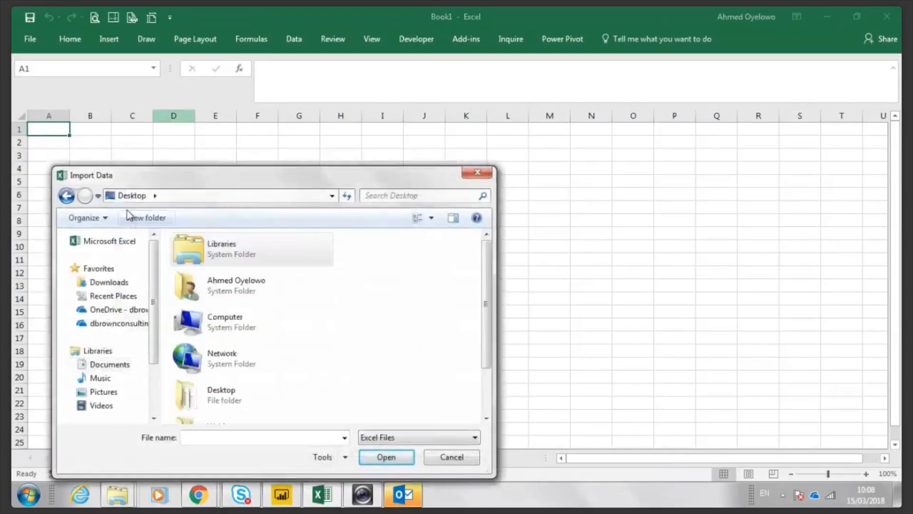
{"action": "left_click_drag", "start_coordinate": [487, 264], "coordinate": [494, 312]}
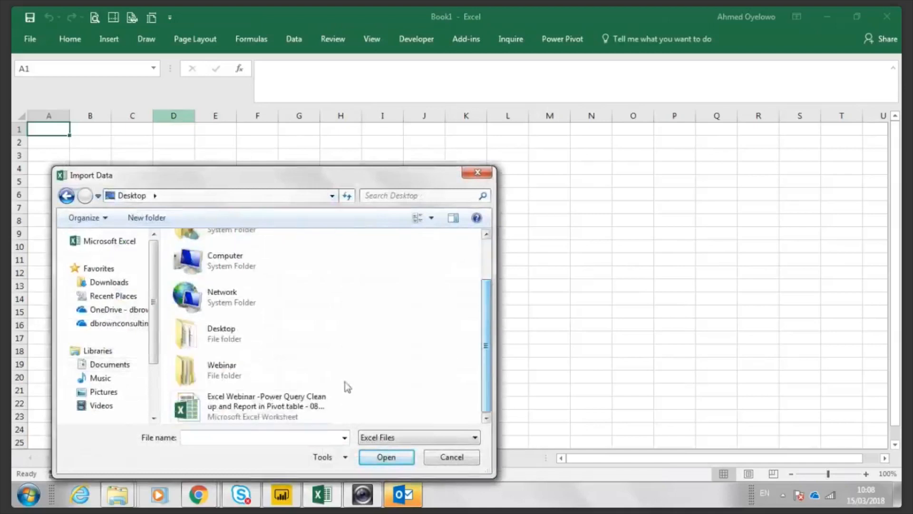
{"action": "left_click", "coordinate": [235, 415]}
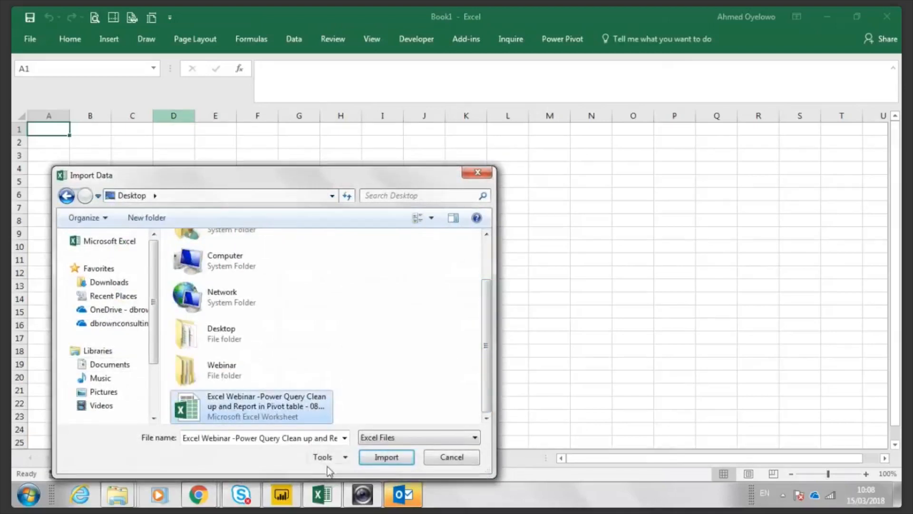
{"action": "left_click", "coordinate": [369, 458]}
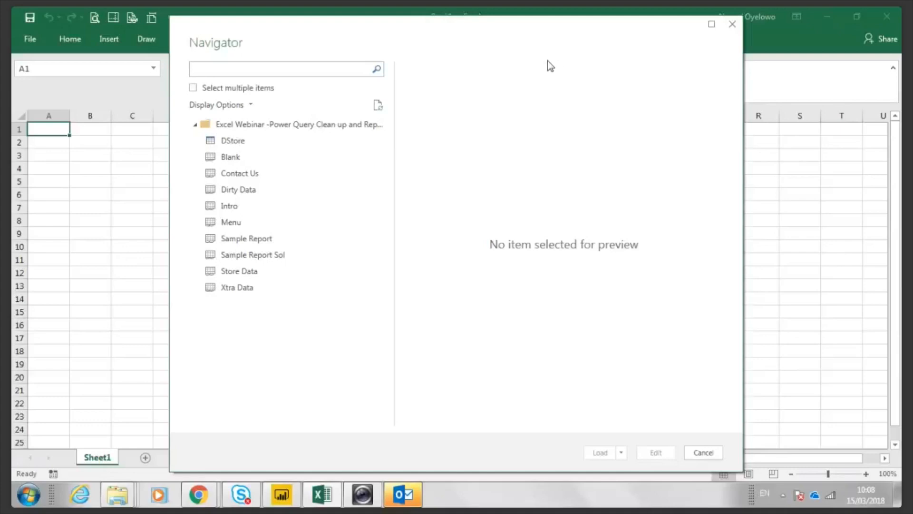
{"action": "left_click", "coordinate": [240, 195]}
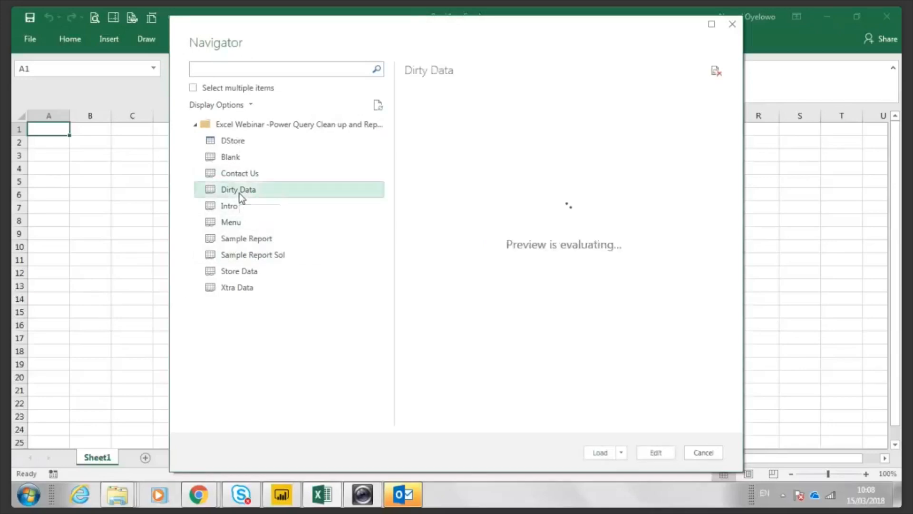
{"action": "left_click", "coordinate": [657, 453]}
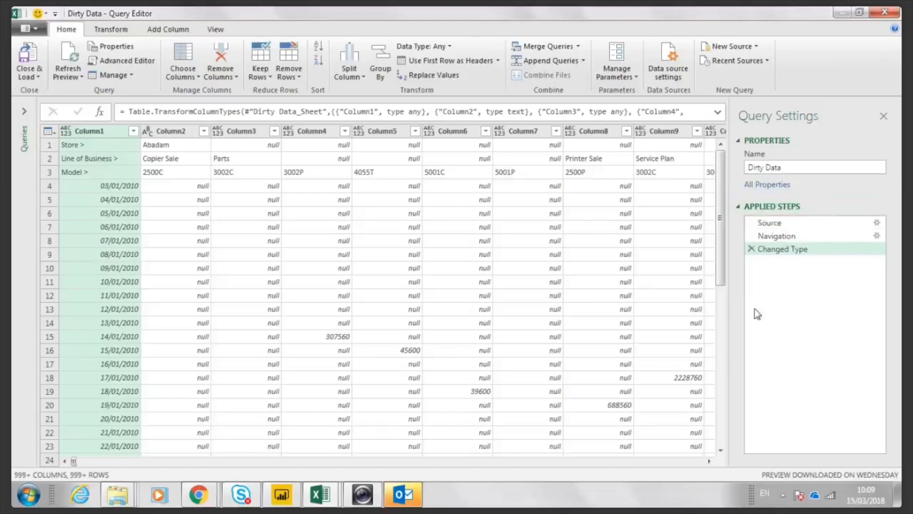
Review the table at the Source, Navigation and Changed Type applied steps of the Dirty Data query
{"action": "left_click", "coordinate": [792, 222]}
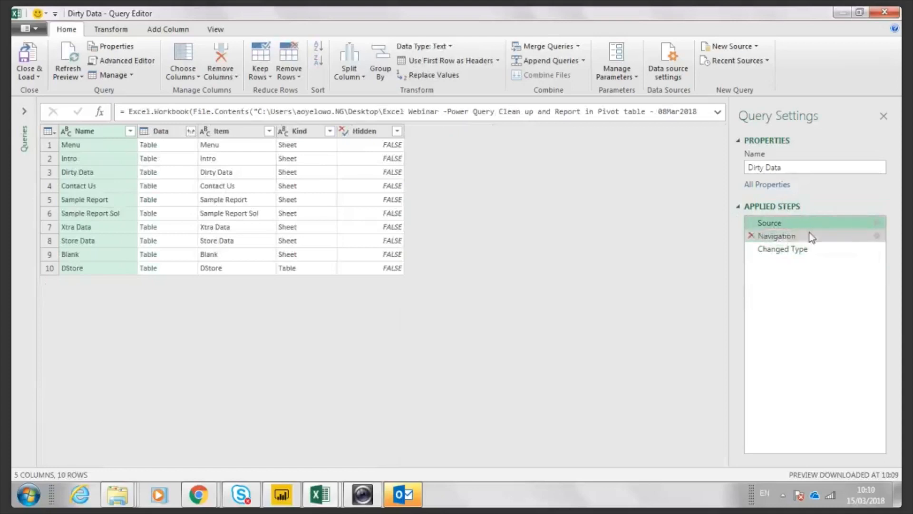
{"action": "left_click", "coordinate": [783, 238]}
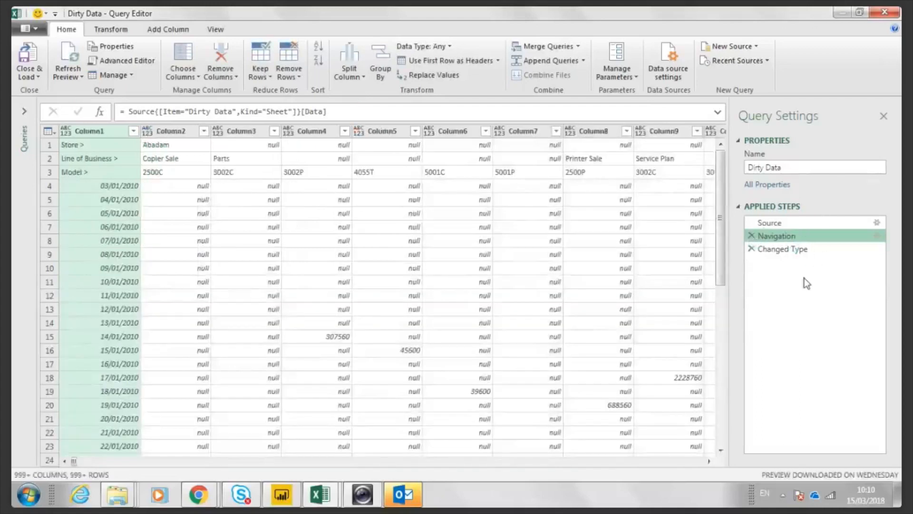
{"action": "left_click", "coordinate": [776, 249]}
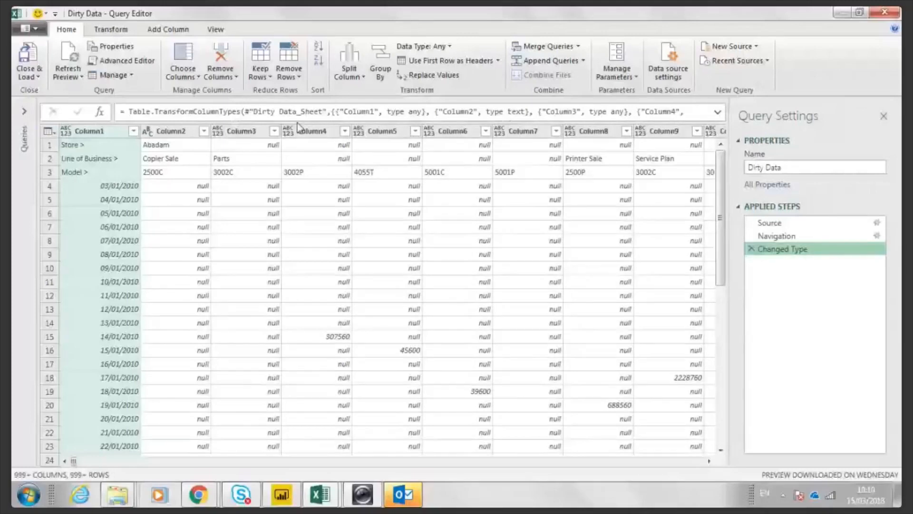
Transpose the Dirty Data table and use its first row as the column headers
{"action": "left_click", "coordinate": [116, 33]}
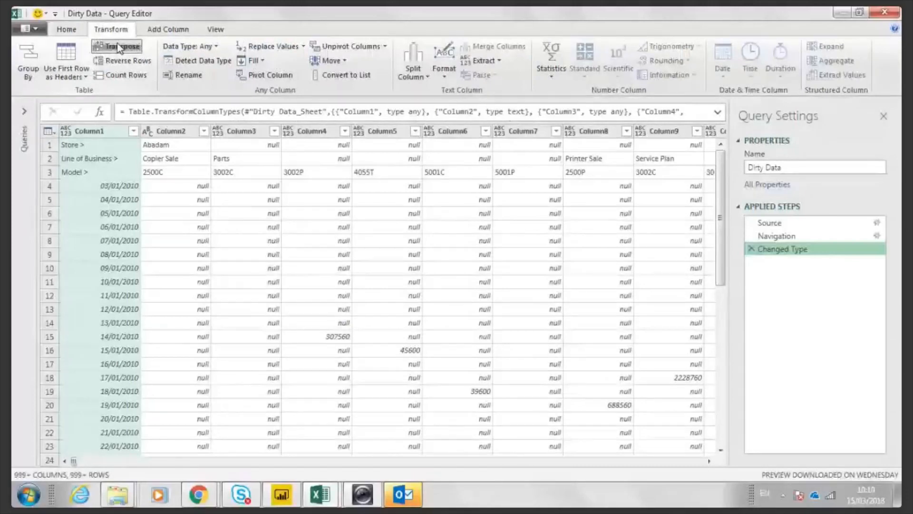
{"action": "left_click", "coordinate": [119, 47]}
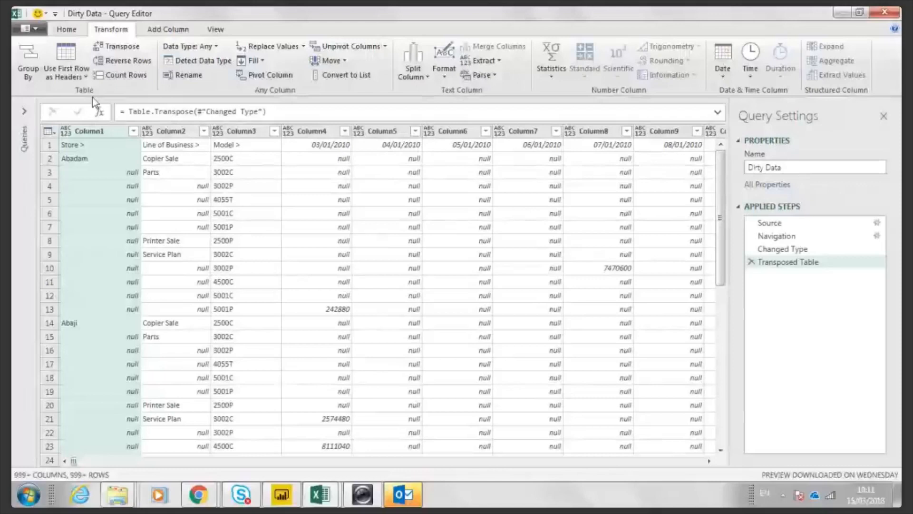
{"action": "left_click", "coordinate": [67, 54]}
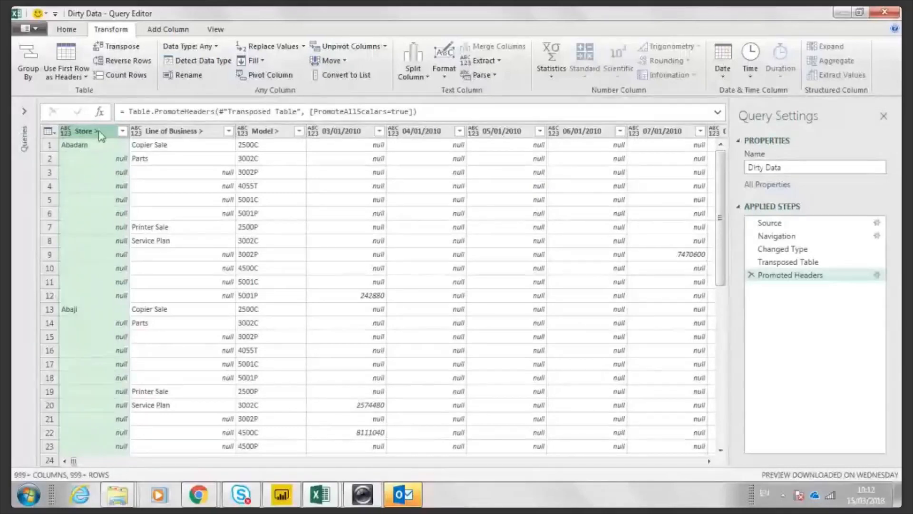
Fill down the empty cells in the Store and Line of Business columns
{"action": "key", "text": "Right"}
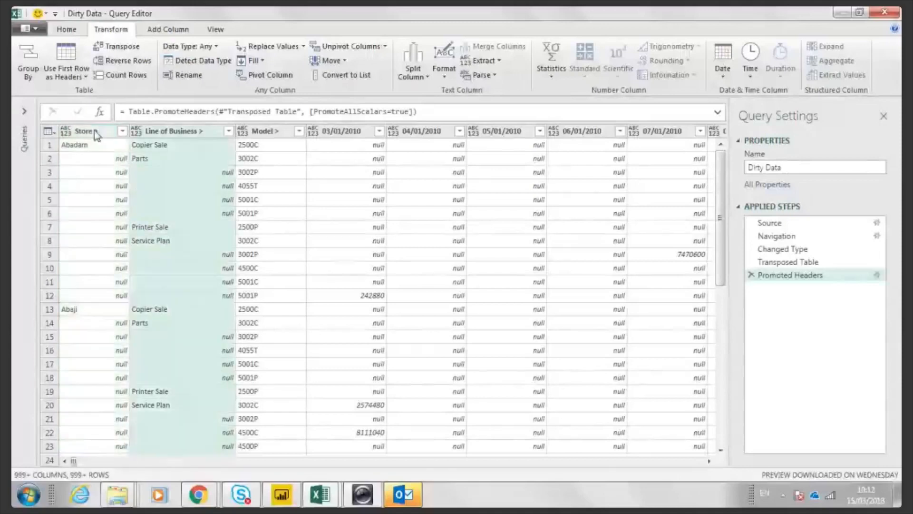
{"action": "left_click", "coordinate": [97, 135]}
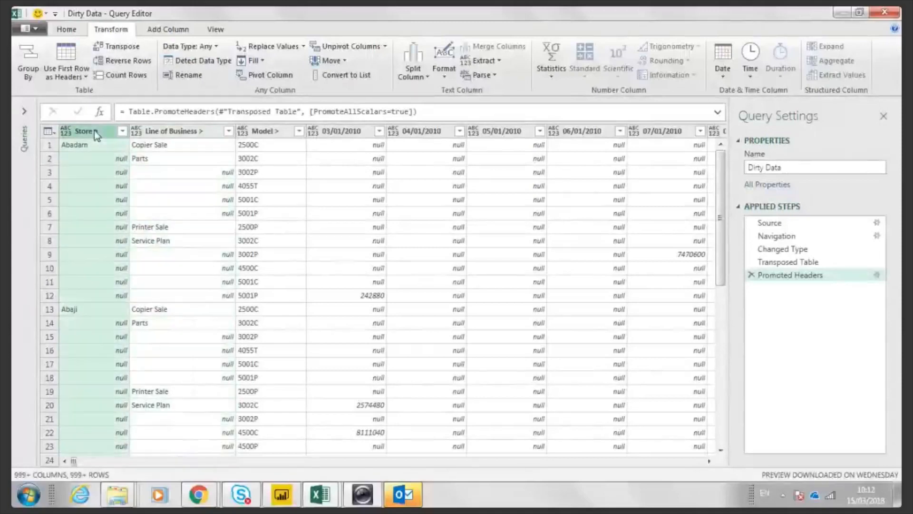
{"action": "left_click", "coordinate": [168, 134], "text": "shift"}
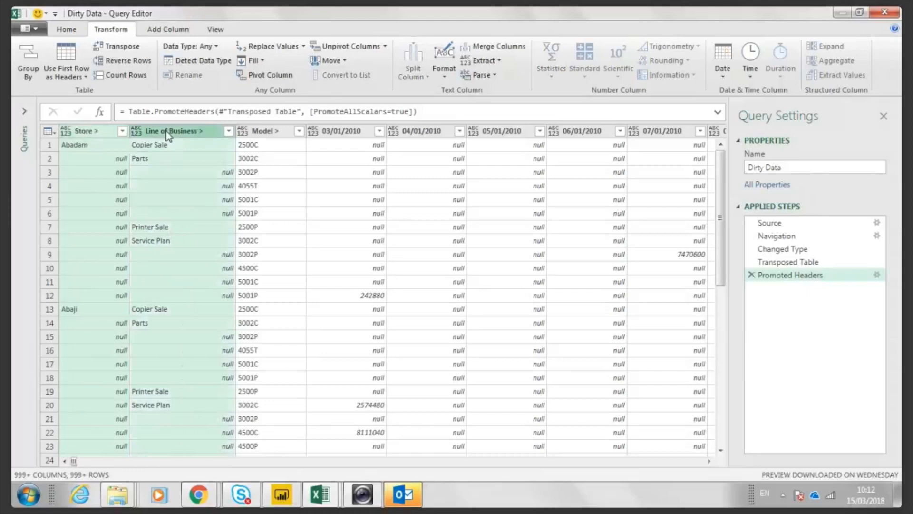
{"action": "right_click", "coordinate": [168, 137]}
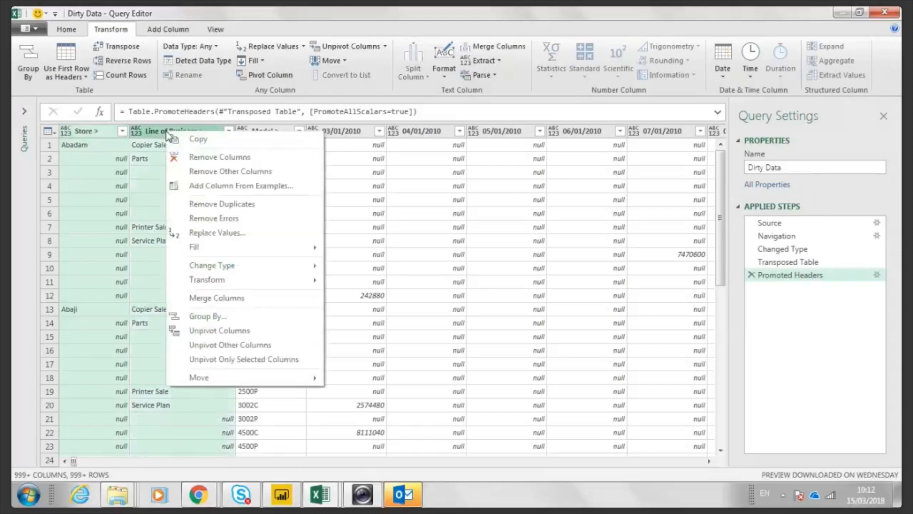
{"action": "mouse_move", "coordinate": [221, 242]}
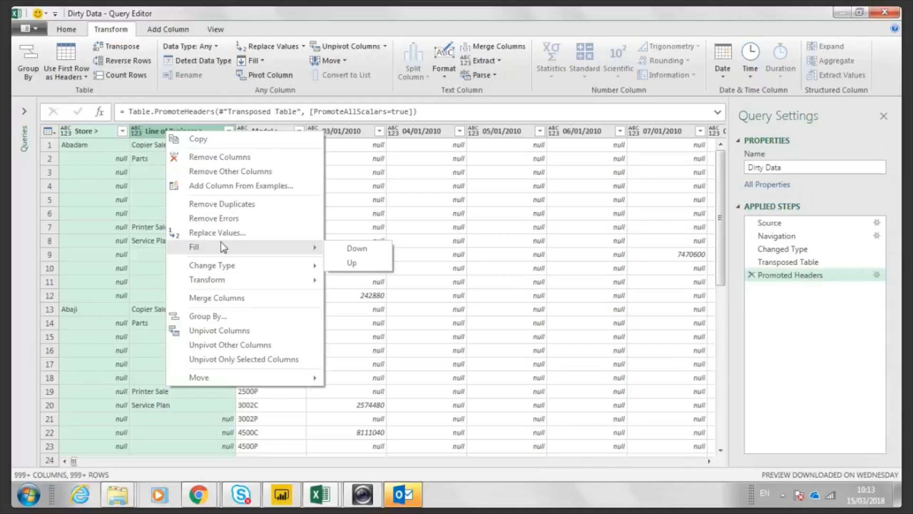
{"action": "left_click", "coordinate": [353, 249]}
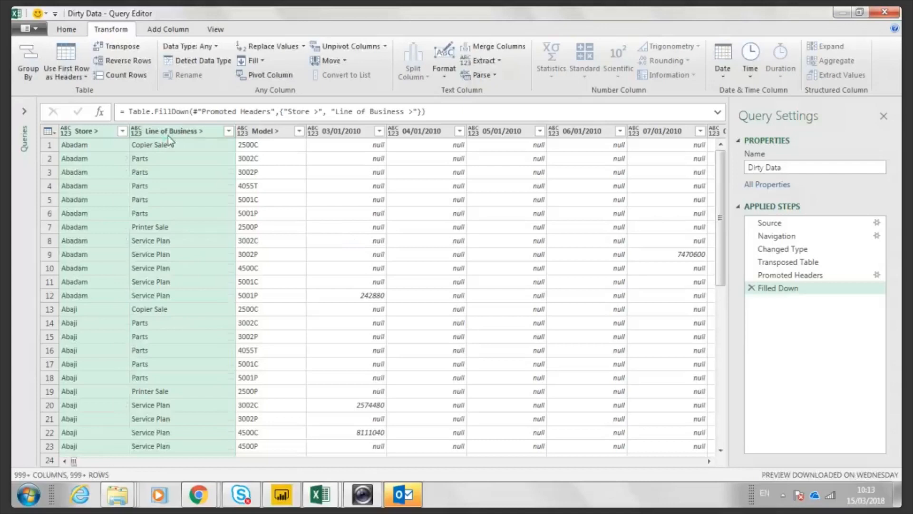
Unpivot all the date columns from 03/01/2010 through 30/12/2013
{"action": "left_click", "coordinate": [338, 128]}
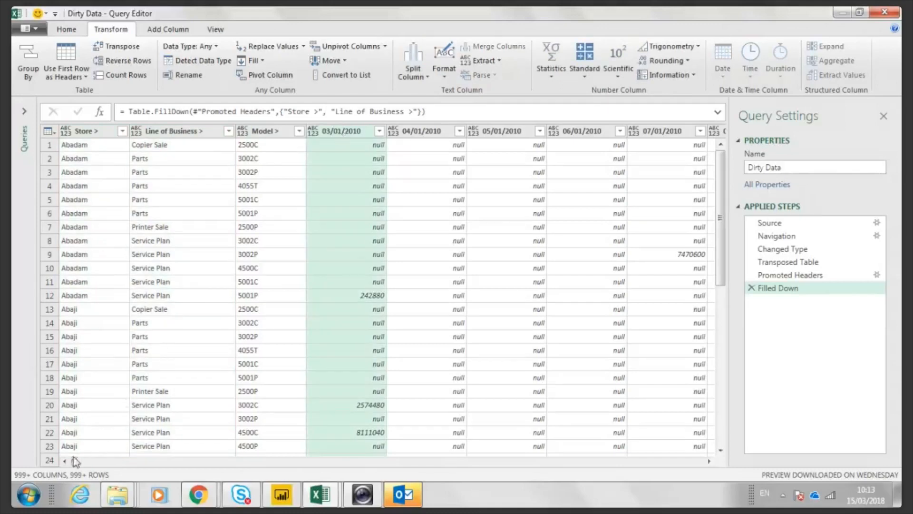
{"action": "left_click_drag", "start_coordinate": [75, 462], "coordinate": [700, 466]}
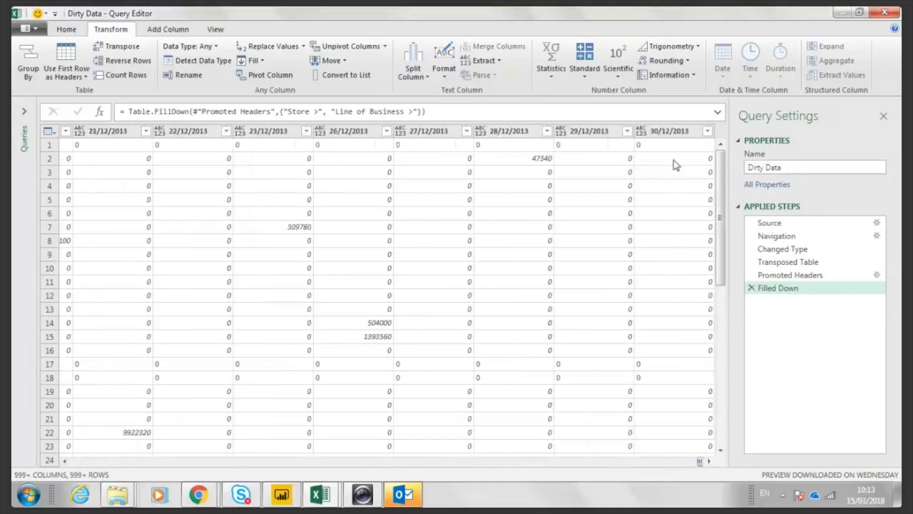
{"action": "left_click", "coordinate": [672, 129], "text": "shift"}
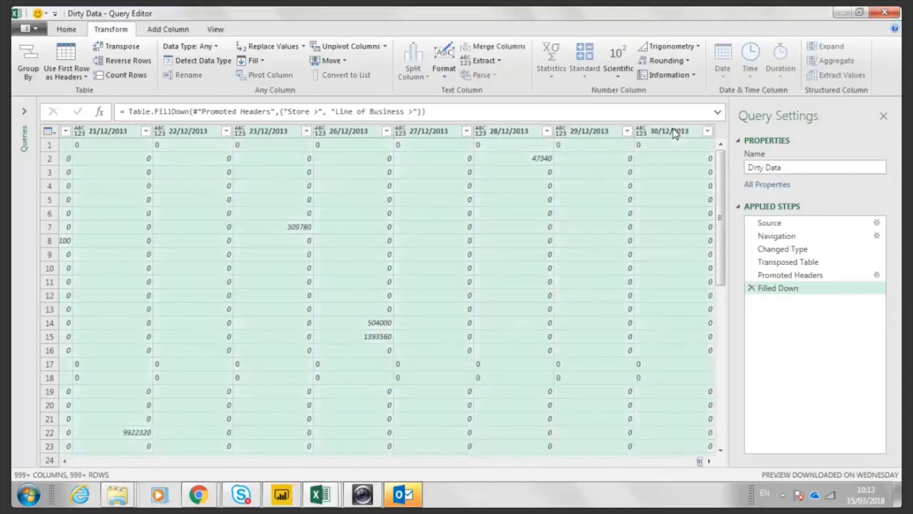
{"action": "right_click", "coordinate": [673, 133]}
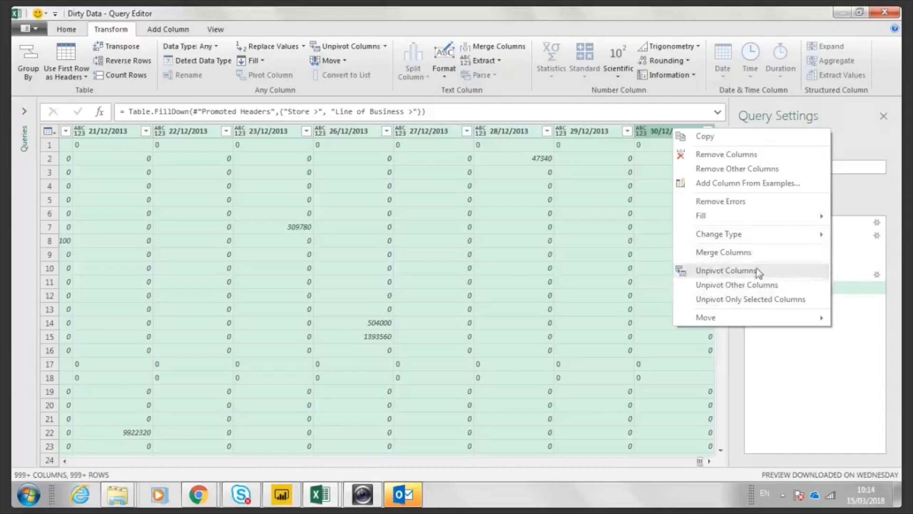
{"action": "left_click", "coordinate": [719, 273]}
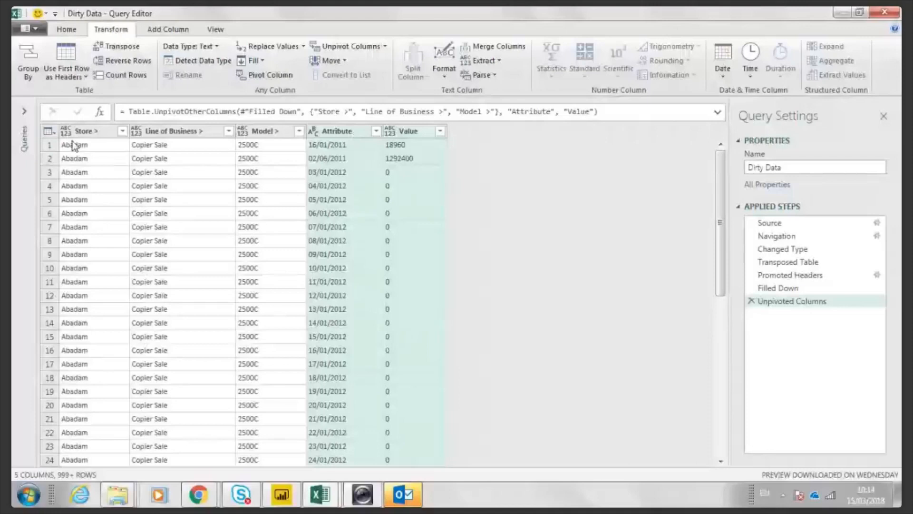
Rename the columns, in order, Store, Line of Business, Model, Date and Sales Amount
{"action": "double_click", "coordinate": [98, 135]}
{"action": "key", "text": "End"}
{"action": "key", "text": "BackSpace"}
{"action": "key", "text": "BackSpace"}
{"action": "key", "text": "Return"}
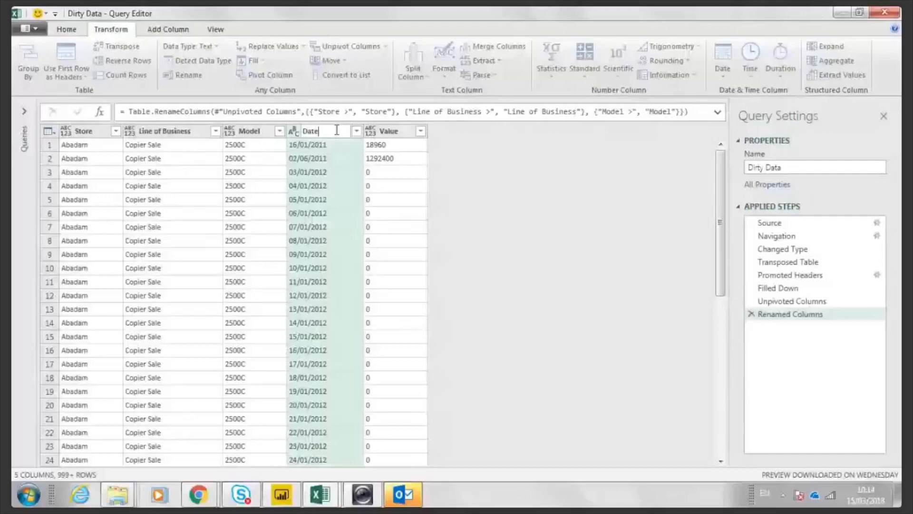
{"action": "double_click", "coordinate": [391, 129]}
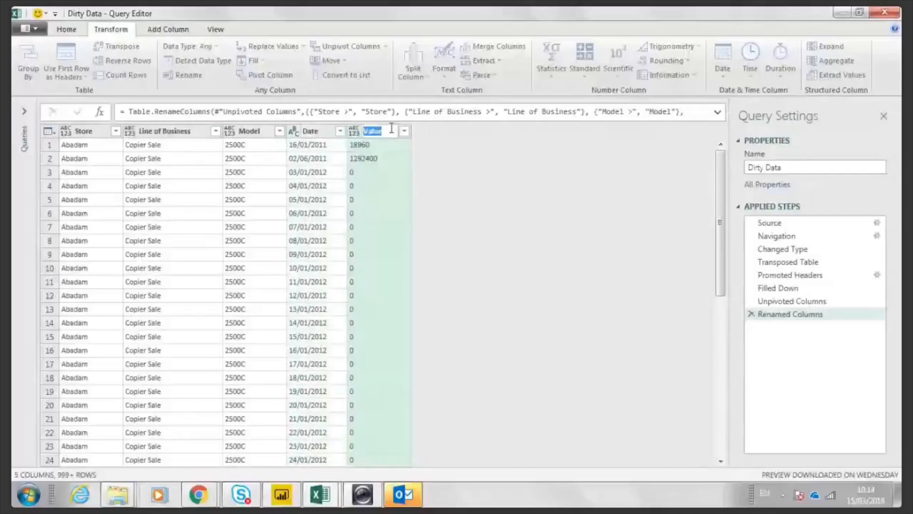
{"action": "type", "text": "Sales Amoun"}
{"action": "type", "text": "t"}
{"action": "key", "text": "Return"}
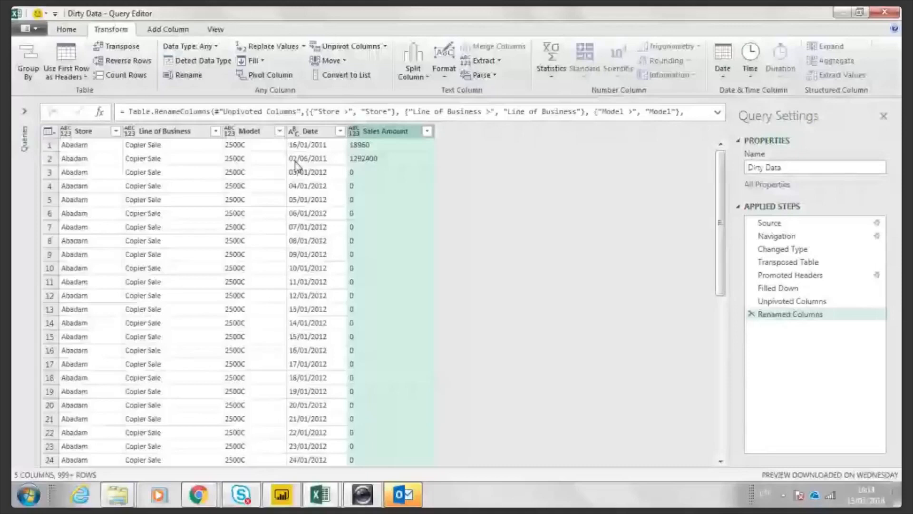
Set the data type of the Store, Line of Business and Model columns to Text
{"action": "left_click", "coordinate": [252, 133], "text": "shift"}
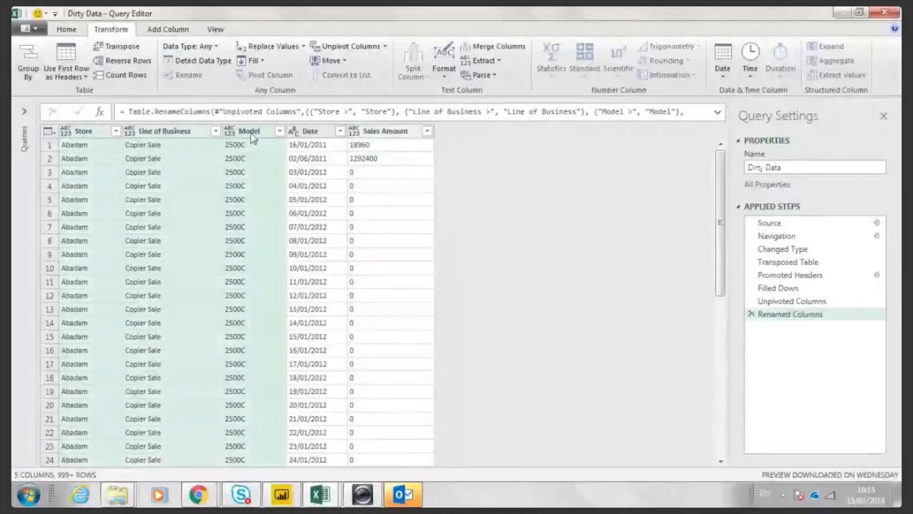
{"action": "left_click", "coordinate": [204, 49]}
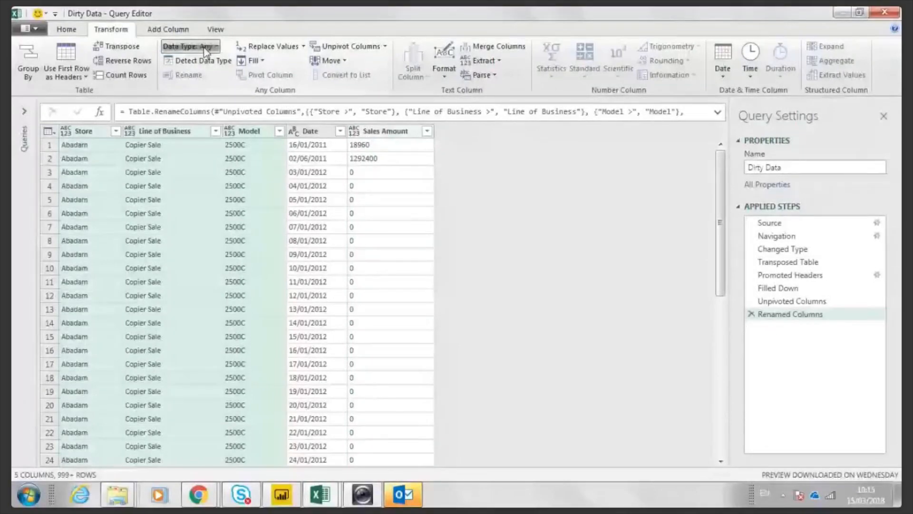
{"action": "left_click", "coordinate": [205, 47]}
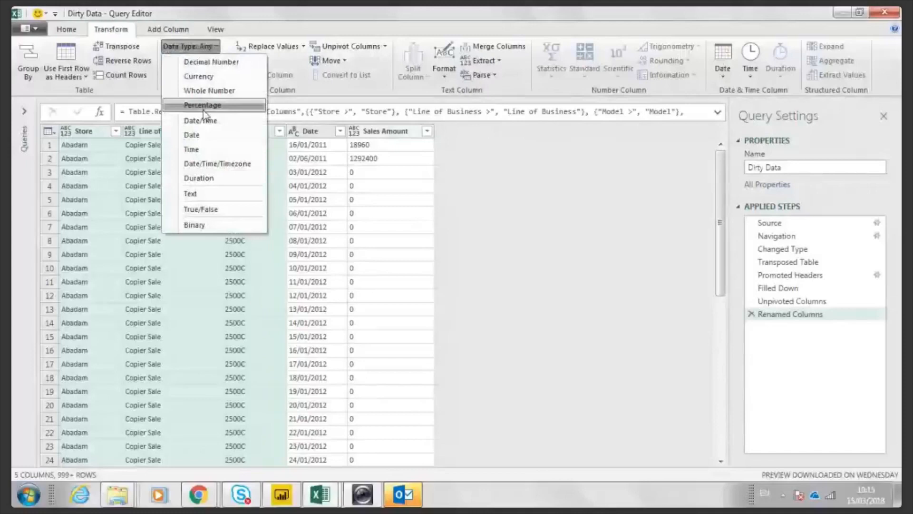
{"action": "left_click", "coordinate": [193, 192]}
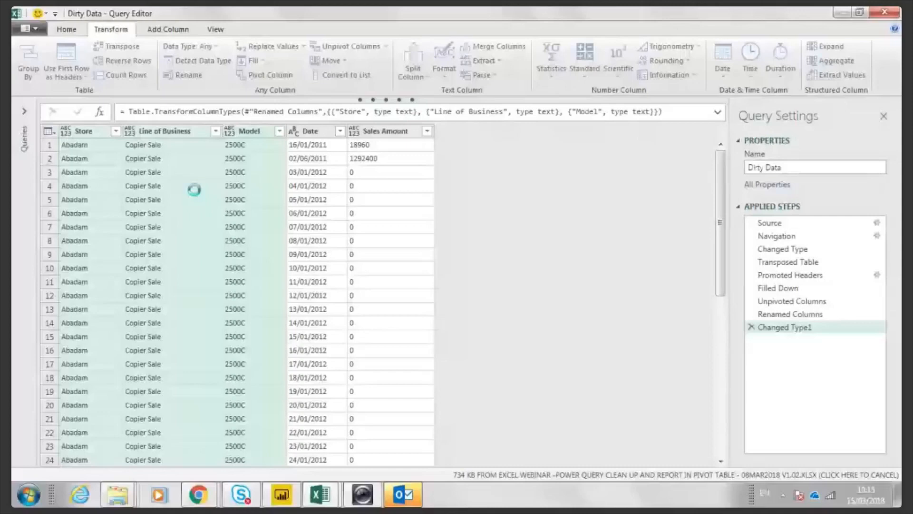
Set the data type of the Date column to Date and of the Sales Amount column to Decimal Number
{"action": "left_click", "coordinate": [313, 132]}
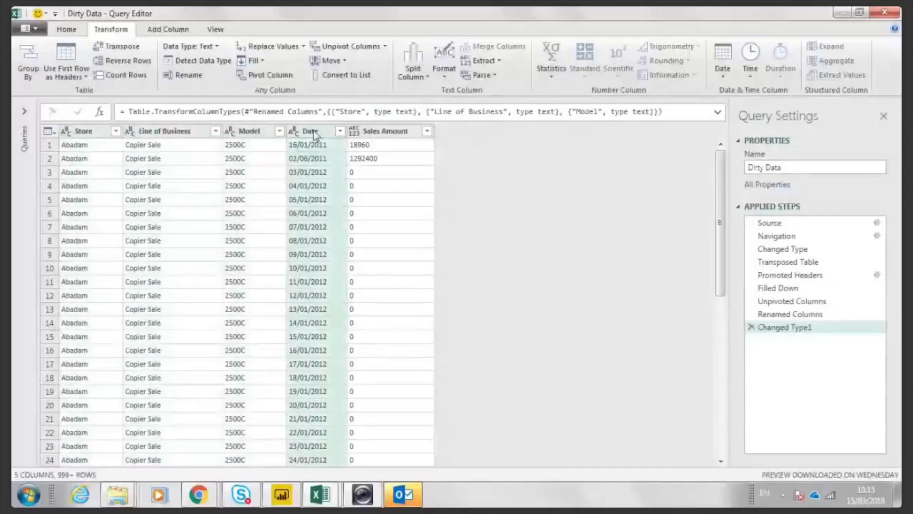
{"action": "left_click", "coordinate": [189, 46]}
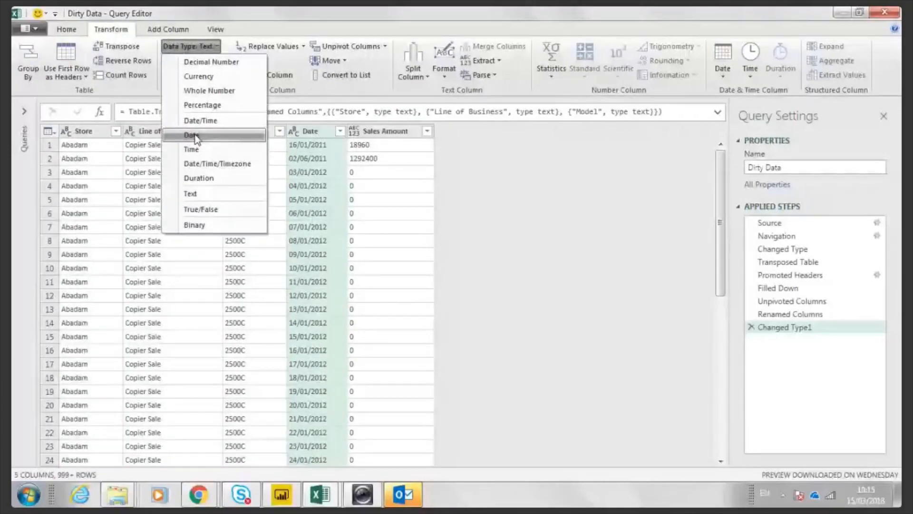
{"action": "left_click", "coordinate": [192, 136]}
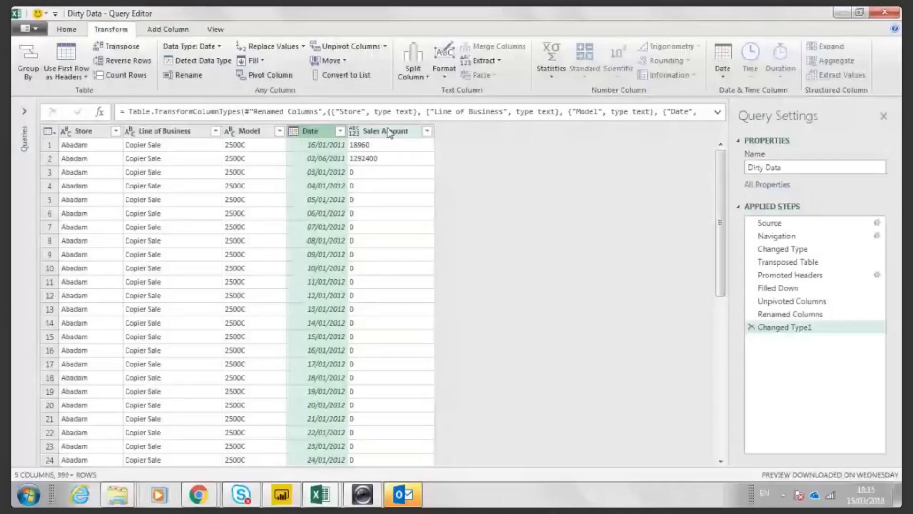
{"action": "left_click", "coordinate": [389, 132]}
{"action": "left_click", "coordinate": [191, 46]}
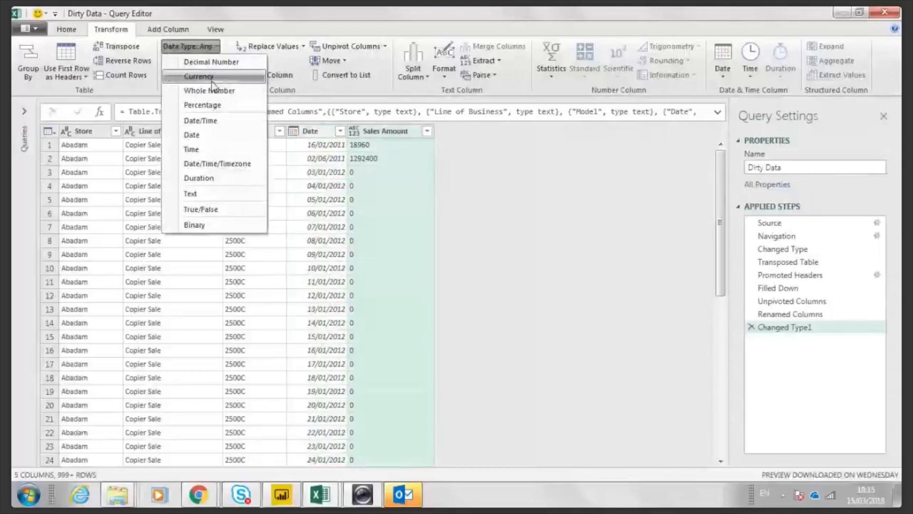
{"action": "left_click", "coordinate": [212, 80]}
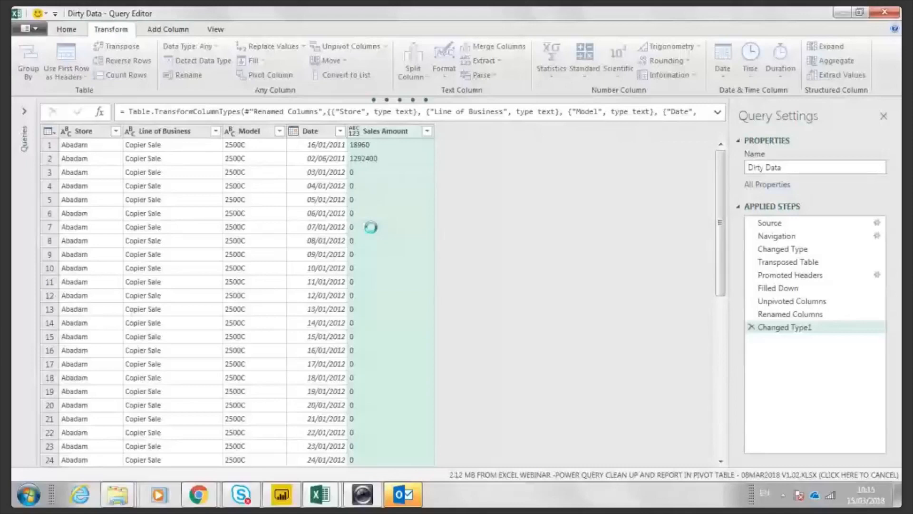
{"action": "left_click", "coordinate": [84, 131]}
{"action": "left_click", "coordinate": [196, 127], "text": "ctrl"}
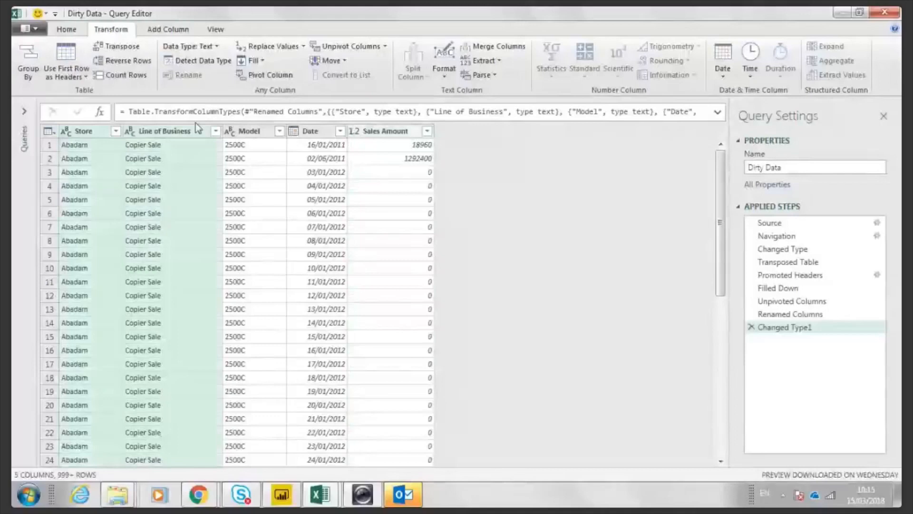
{"action": "left_click", "coordinate": [377, 131]}
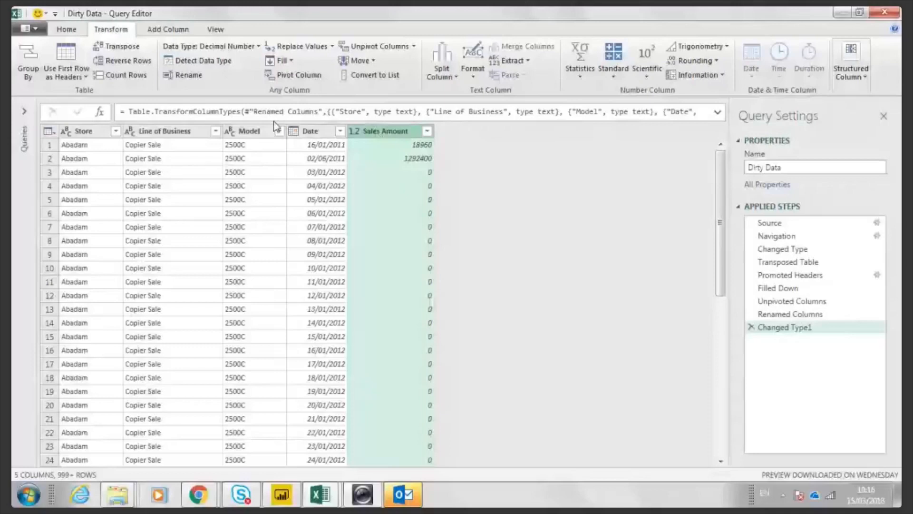
Close the query and load its data into a PivotTable Report on a new worksheet
{"action": "left_click", "coordinate": [66, 30]}
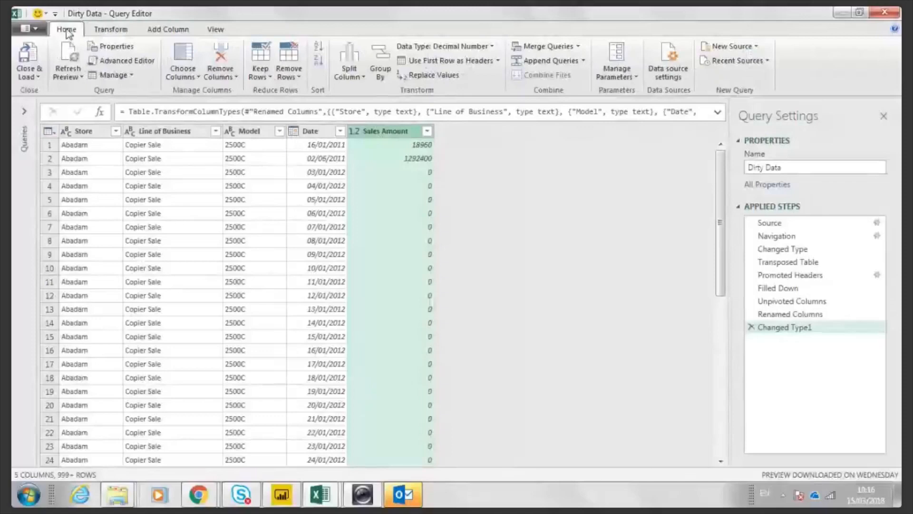
{"action": "left_click", "coordinate": [38, 77]}
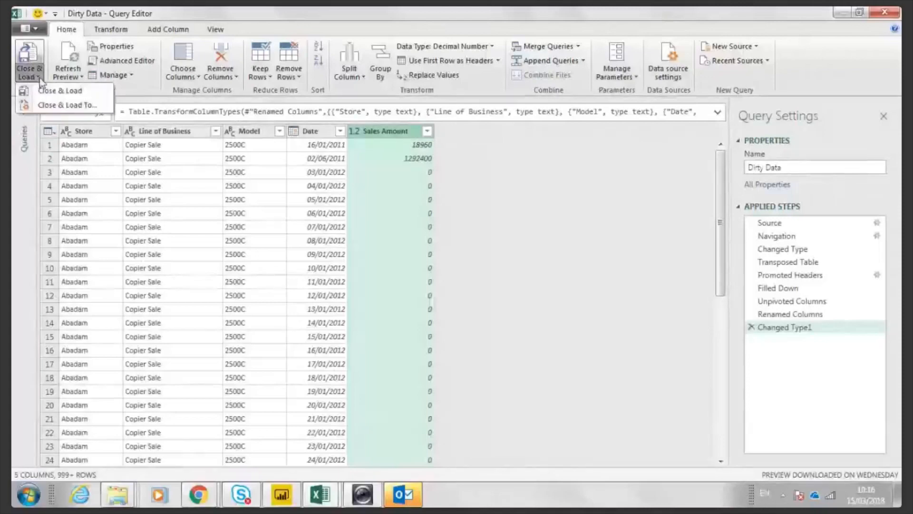
{"action": "left_click", "coordinate": [62, 106]}
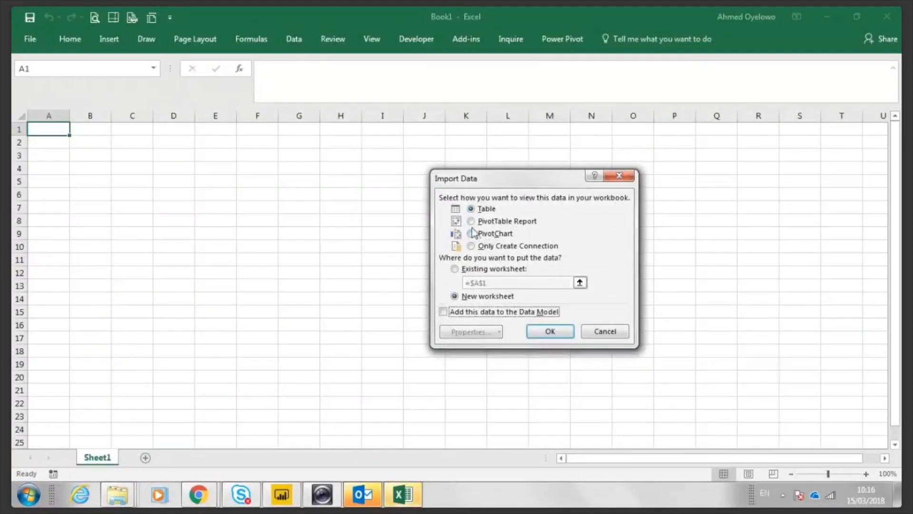
{"action": "left_click", "coordinate": [471, 222]}
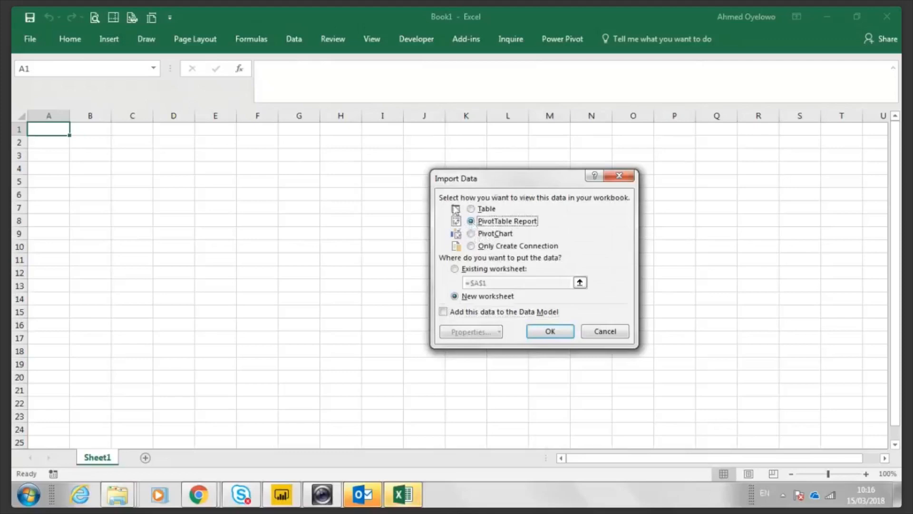
{"action": "left_click", "coordinate": [550, 331]}
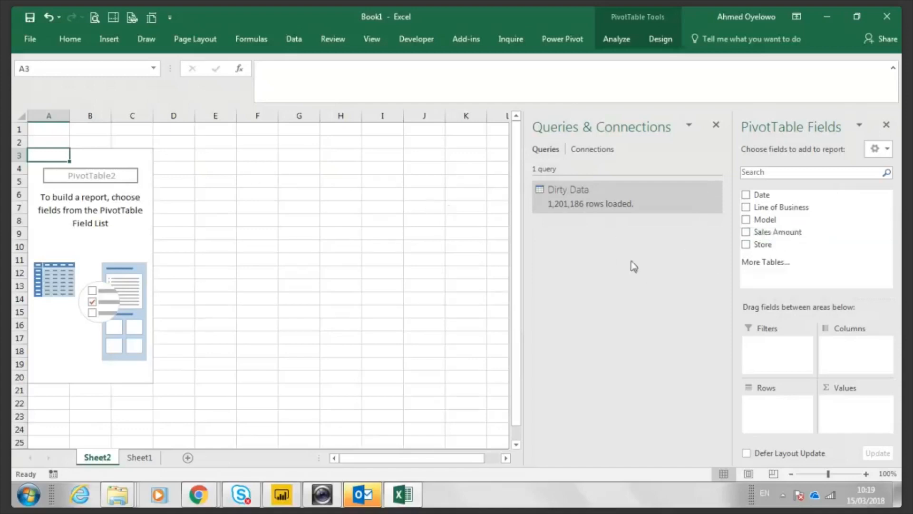
Add Line of Business to the PivotTable's rows and Sales Amount to its values
{"action": "left_click", "coordinate": [746, 208]}
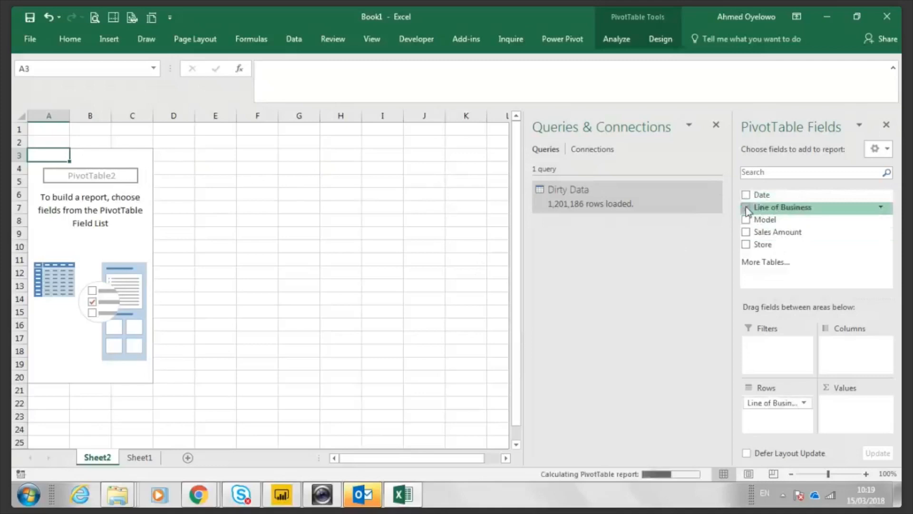
{"action": "left_click", "coordinate": [746, 232]}
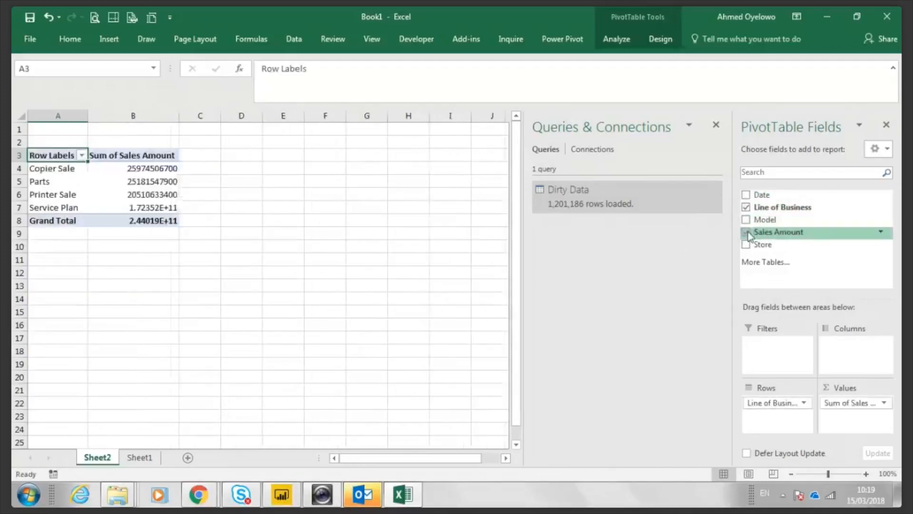
Turn off the PivotTable's subtotals and switch its report layout to Tabular Form, using field names as headers
{"action": "left_click", "coordinate": [660, 39]}
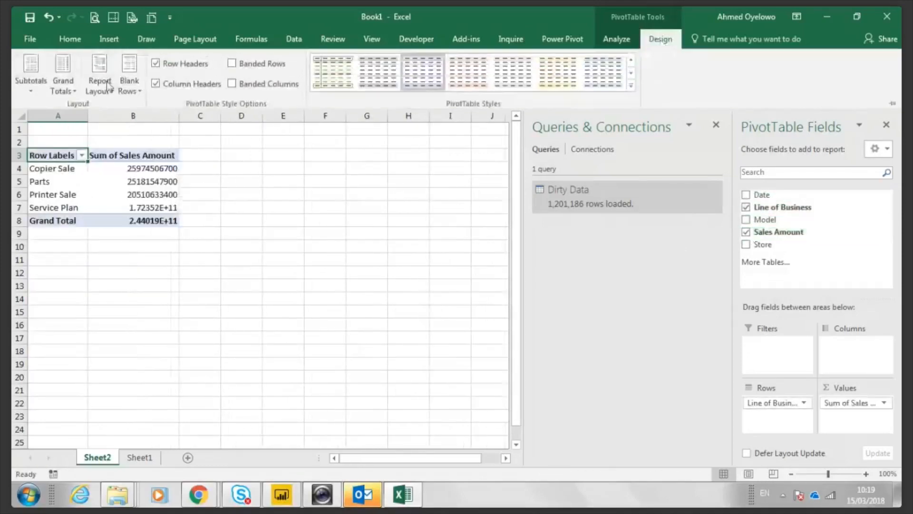
{"action": "left_click", "coordinate": [38, 97]}
{"action": "left_click", "coordinate": [45, 112]}
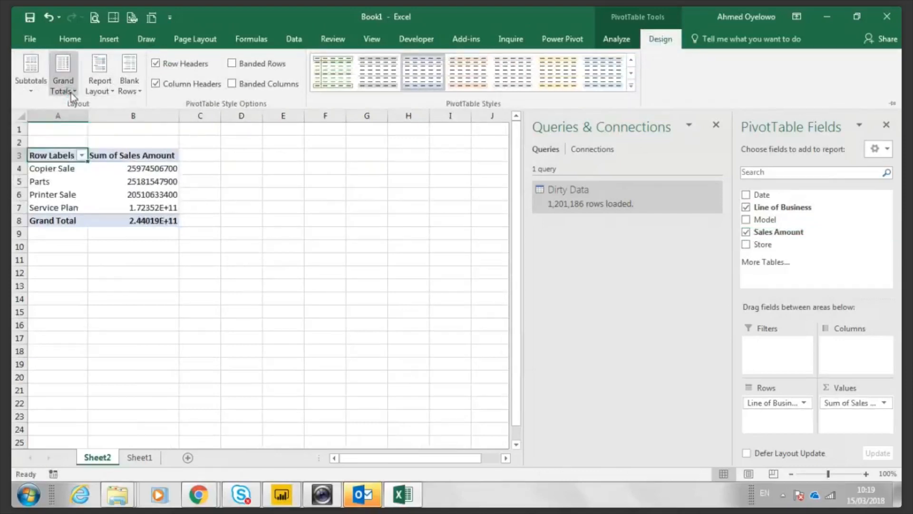
{"action": "left_click", "coordinate": [65, 90]}
{"action": "left_click", "coordinate": [114, 114]}
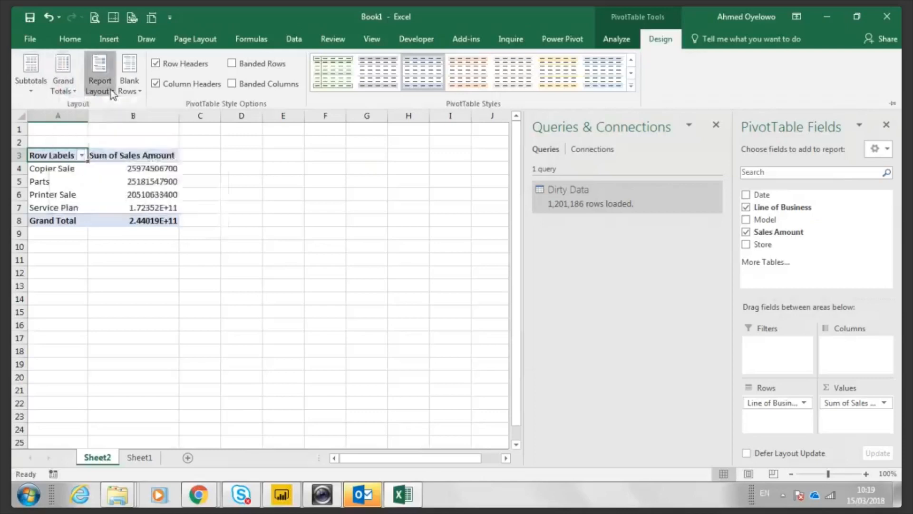
{"action": "left_click", "coordinate": [108, 88]}
{"action": "left_click", "coordinate": [153, 170]}
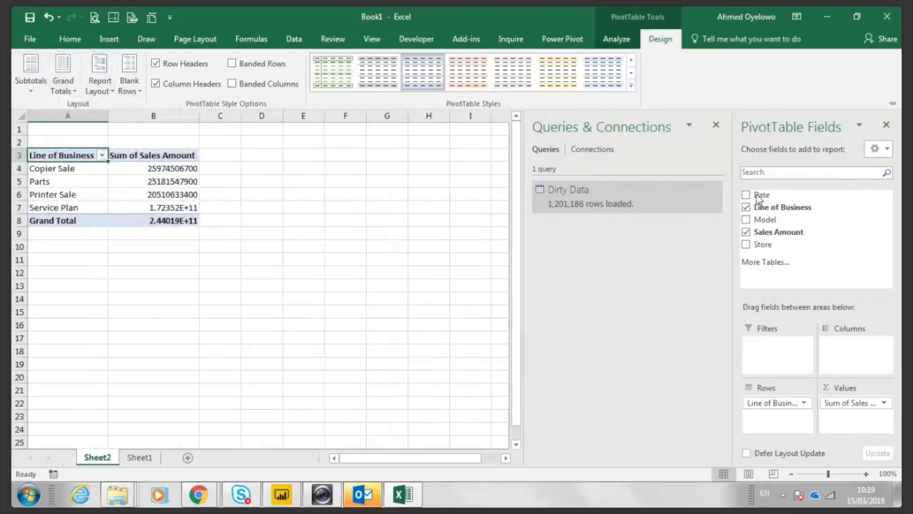
Add the Date field to the PivotTable's columns area
{"action": "left_click_drag", "start_coordinate": [757, 198], "coordinate": [856, 352]}
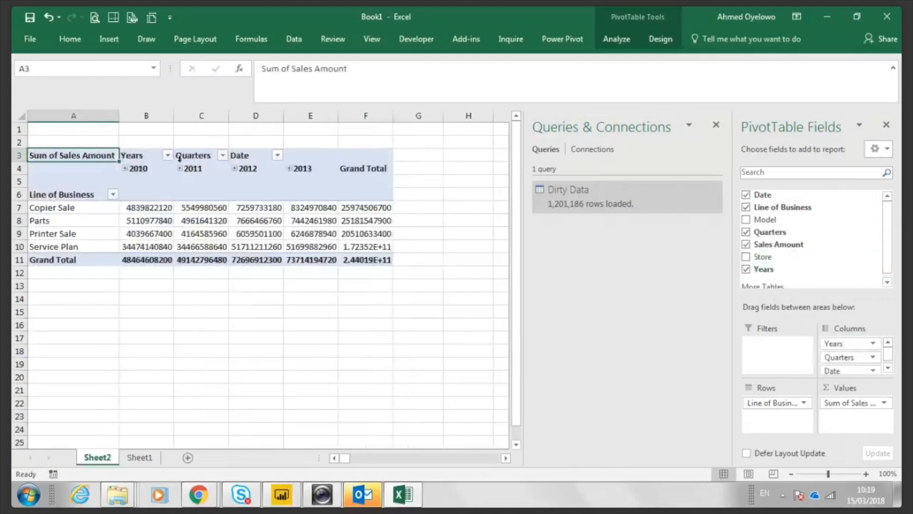
Examine the yearly sales amounts for each line of business in the PivotTable
{"action": "left_click", "coordinate": [68, 208]}
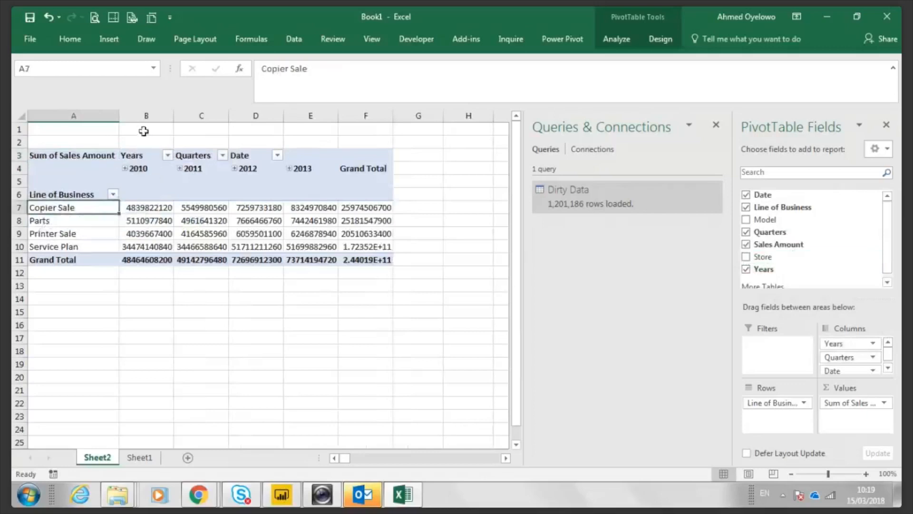
{"action": "left_click_drag", "start_coordinate": [146, 116], "coordinate": [290, 115]}
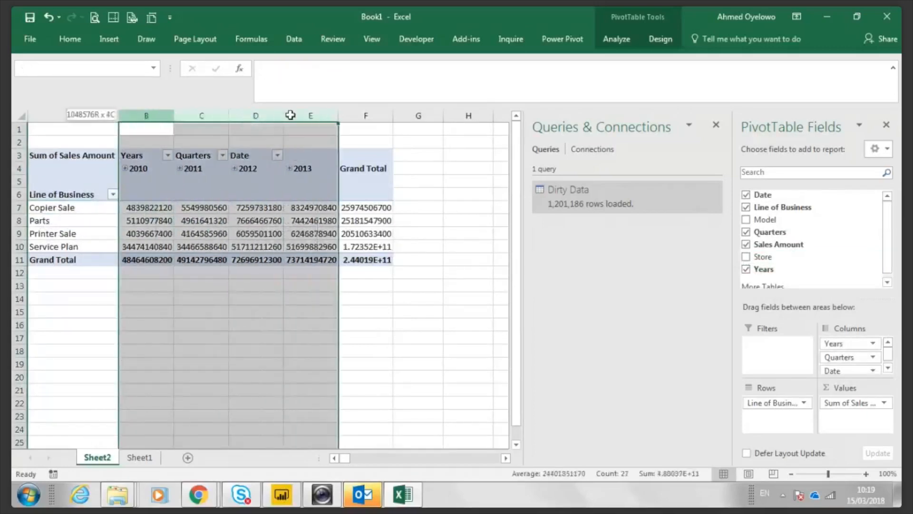
{"action": "left_click", "coordinate": [138, 181]}
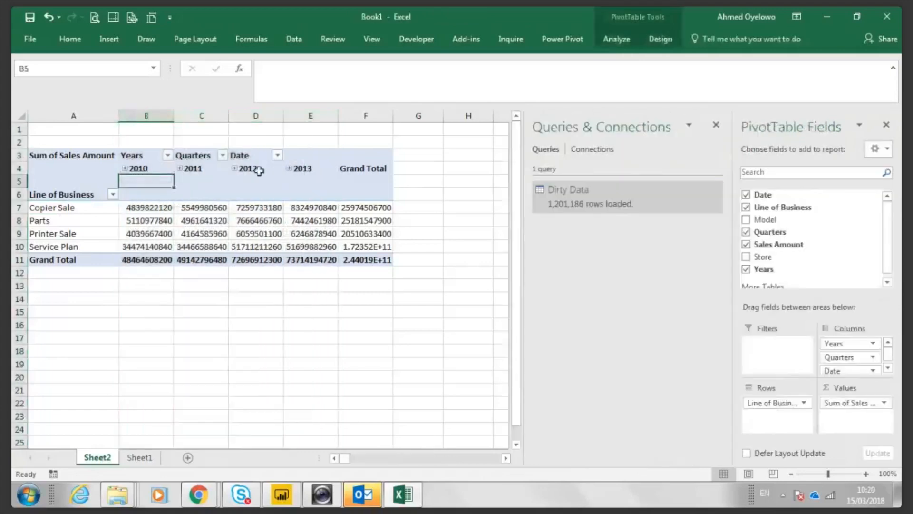
{"action": "left_click", "coordinate": [312, 177]}
{"action": "left_click", "coordinate": [315, 220]}
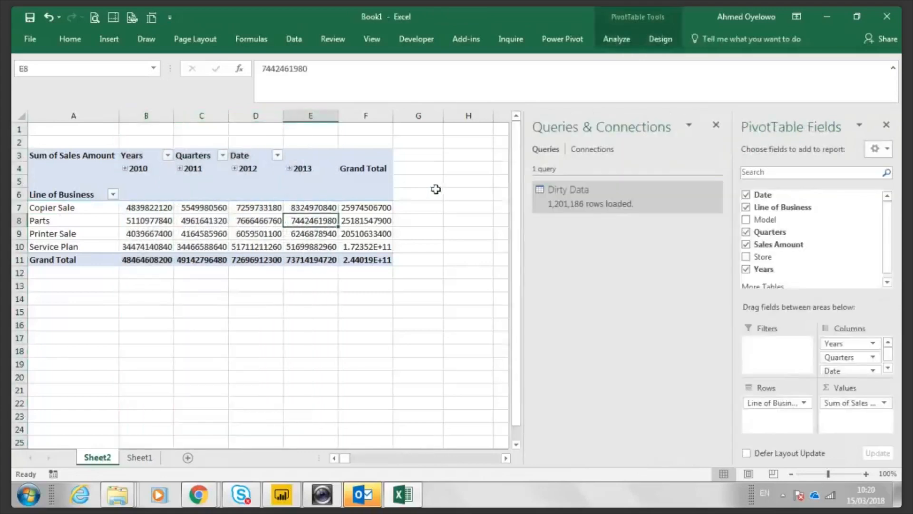
{"action": "left_click", "coordinate": [436, 189]}
{"action": "left_click", "coordinate": [279, 218]}
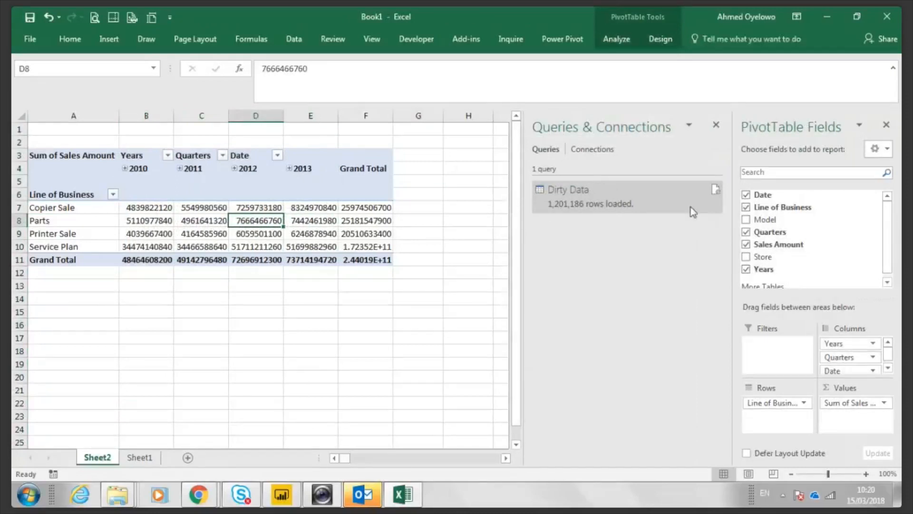
{"action": "mouse_move", "coordinate": [306, 207]}
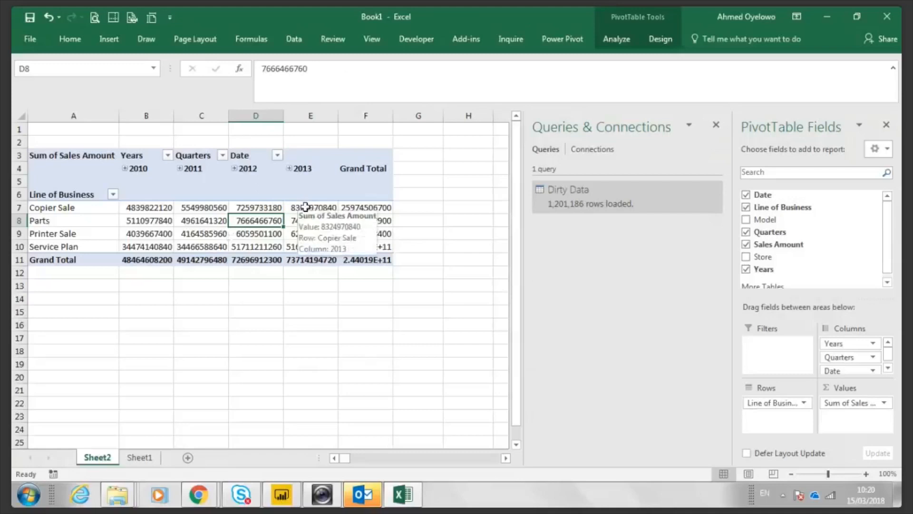
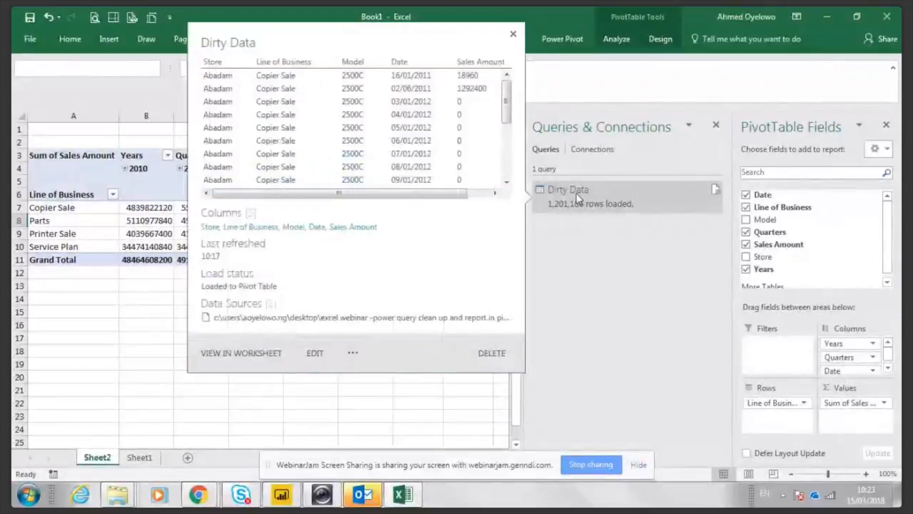
Reopen the Dirty Data query for editing and display its code in the Advanced Editor
{"action": "right_click", "coordinate": [576, 192]}
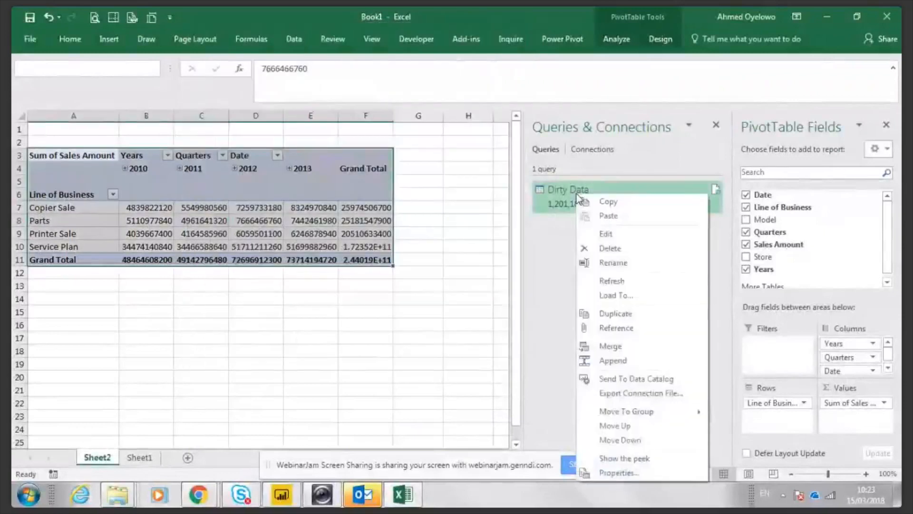
{"action": "left_click", "coordinate": [605, 233]}
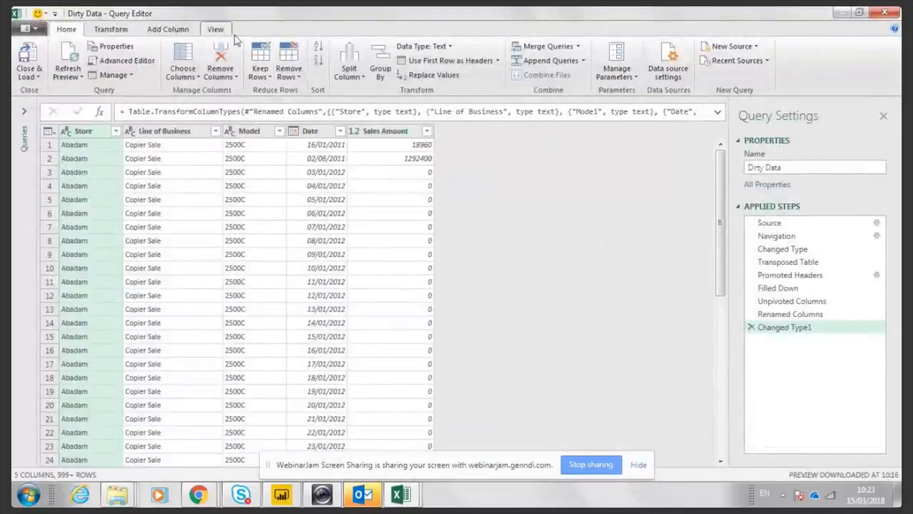
{"action": "left_click", "coordinate": [217, 29]}
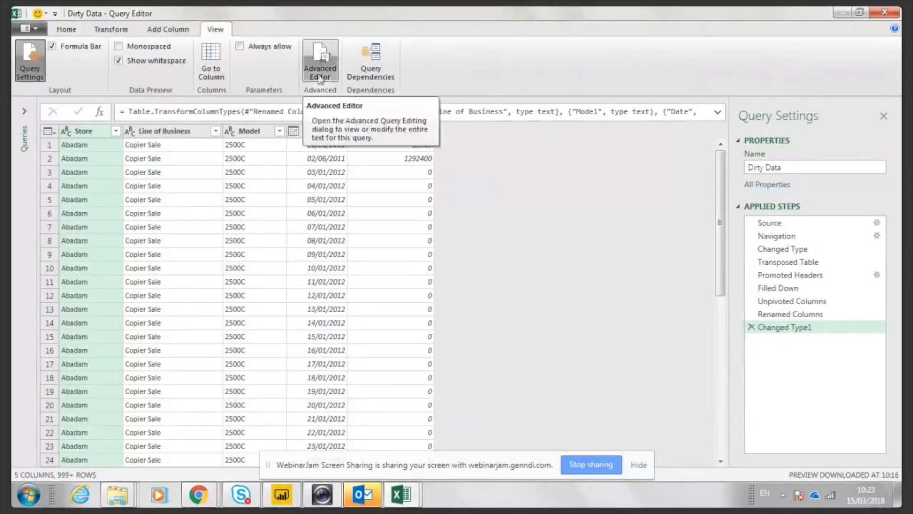
{"action": "left_click", "coordinate": [322, 48]}
{"action": "left_click", "coordinate": [321, 56]}
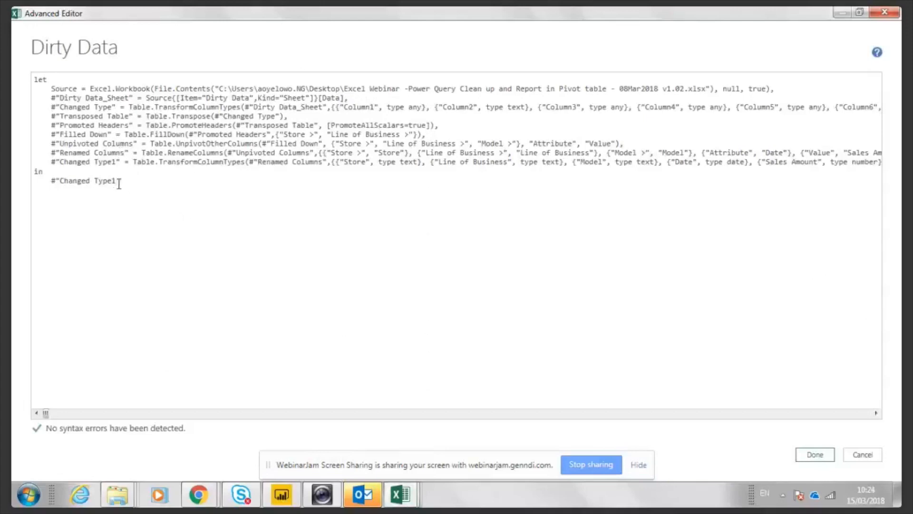
Select the query's entire M code, from the opening let line through the final "Changed Type1" line
{"action": "left_click_drag", "start_coordinate": [116, 183], "coordinate": [32, 82]}
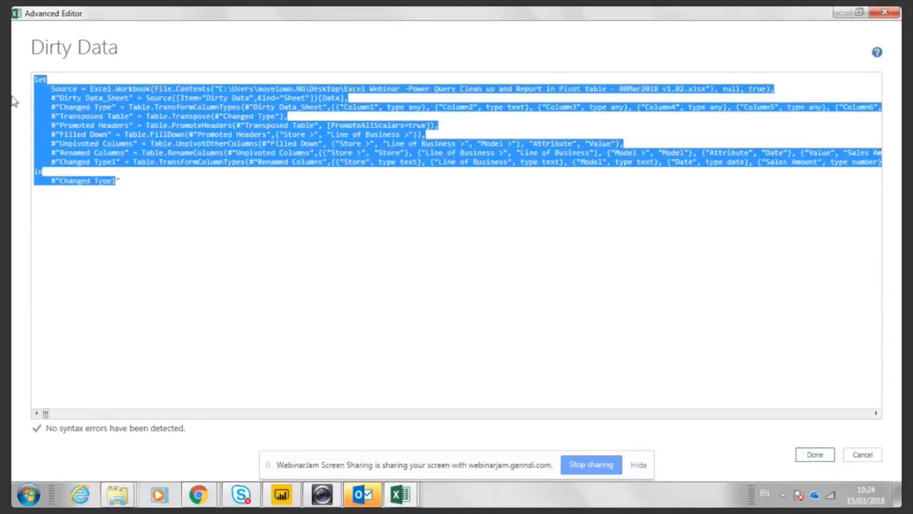
{"action": "left_click", "coordinate": [177, 186]}
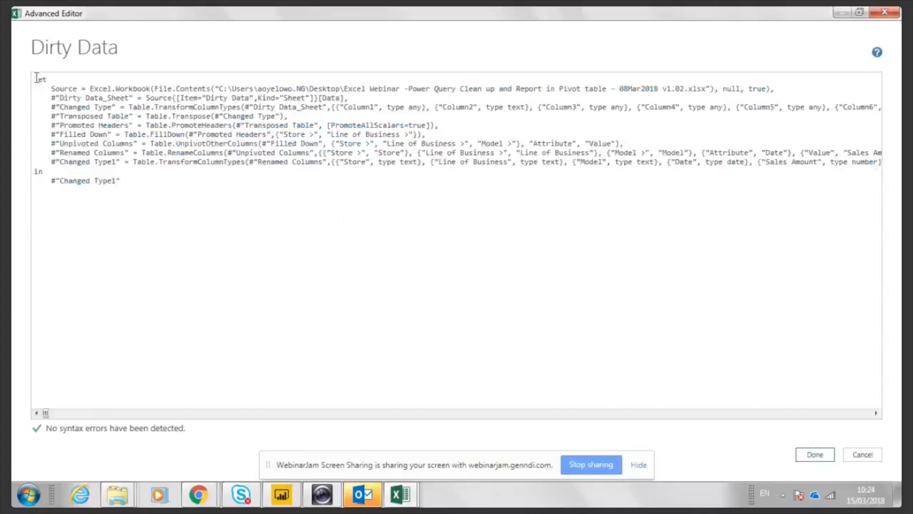
{"action": "left_click_drag", "start_coordinate": [37, 77], "coordinate": [902, 307]}
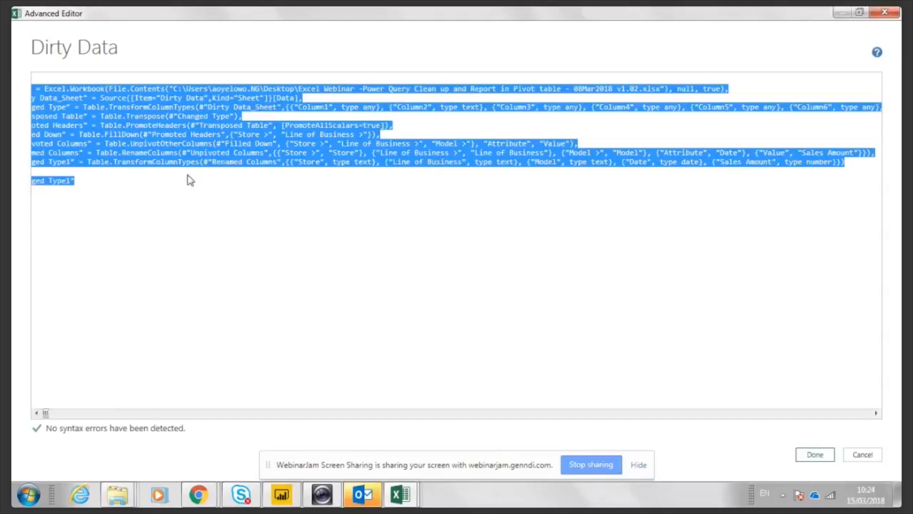
{"action": "left_click", "coordinate": [46, 107]}
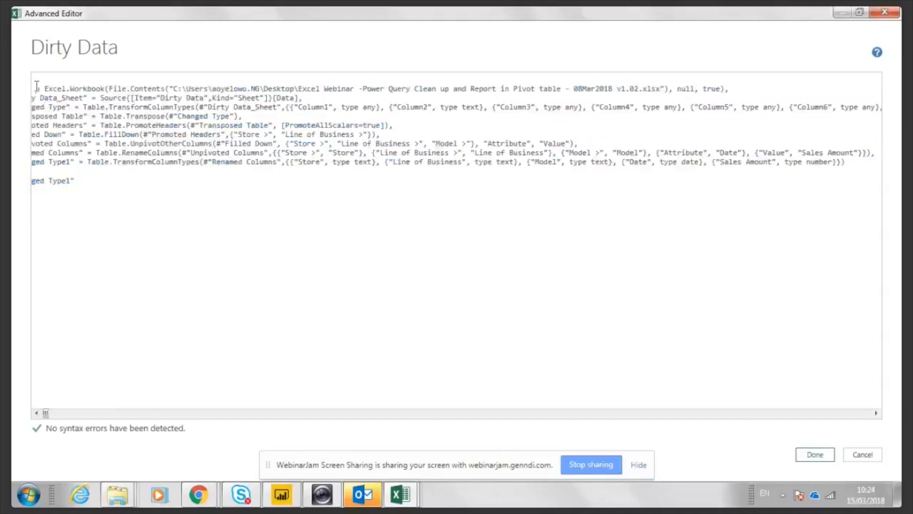
{"action": "left_click", "coordinate": [37, 87]}
{"action": "left_click_drag", "start_coordinate": [91, 185], "coordinate": [16, 13]}
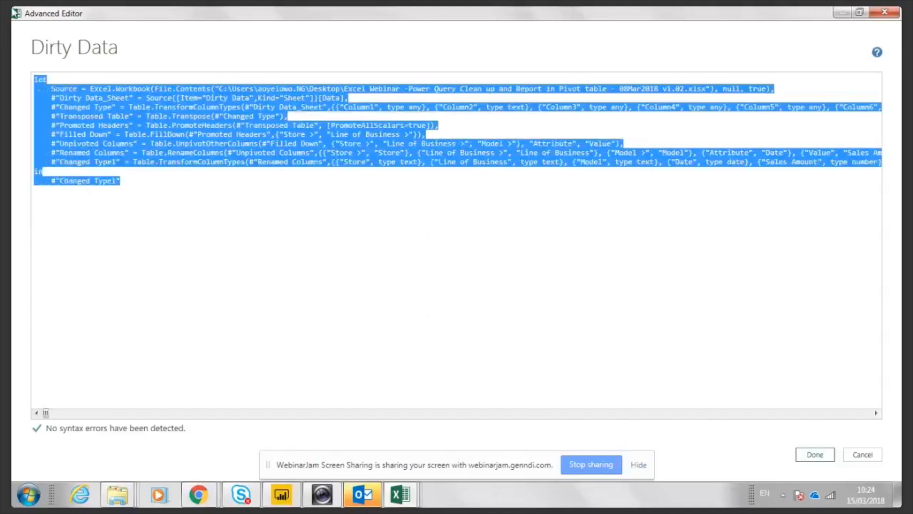
Copy the Dirty Data query's entire M code and close both the Advanced Editor and the Query Editor
{"action": "left_click", "coordinate": [135, 177]}
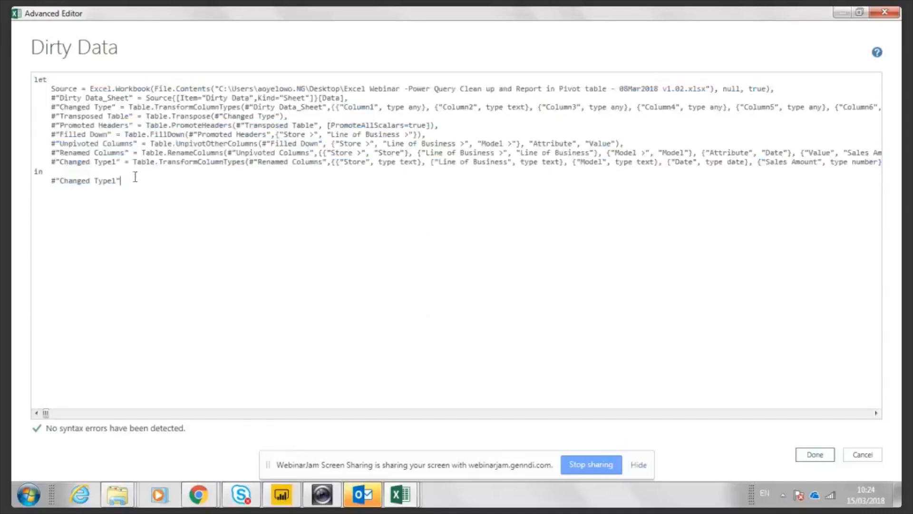
{"action": "left_click", "coordinate": [34, 81], "text": "shift"}
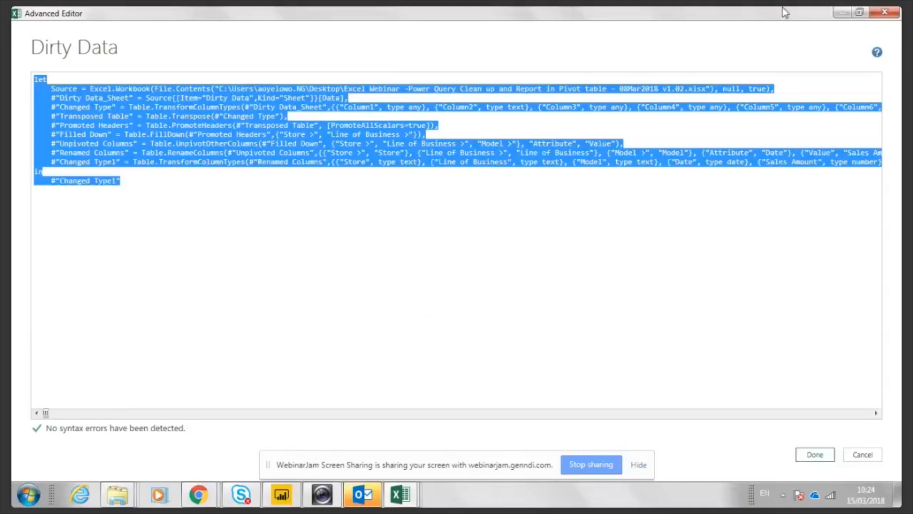
{"action": "left_click", "coordinate": [886, 12]}
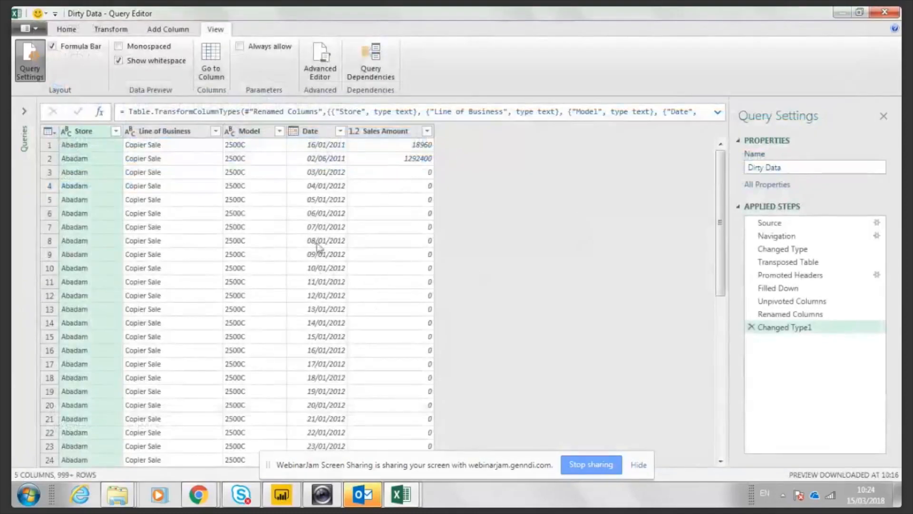
{"action": "left_click", "coordinate": [880, 13]}
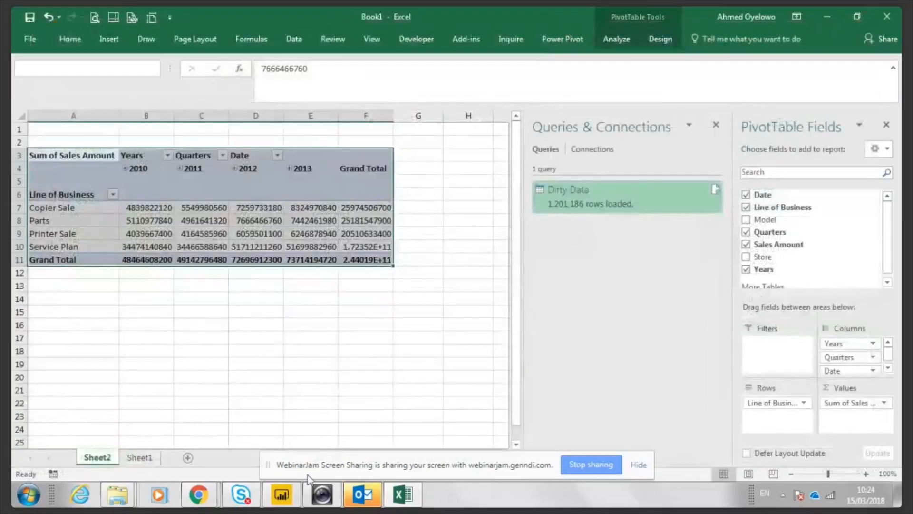
Switch to the open Power BI Desktop window and dismiss the notice about auto-recovered files
{"action": "mouse_move", "coordinate": [285, 497]}
{"action": "left_click", "coordinate": [275, 436]}
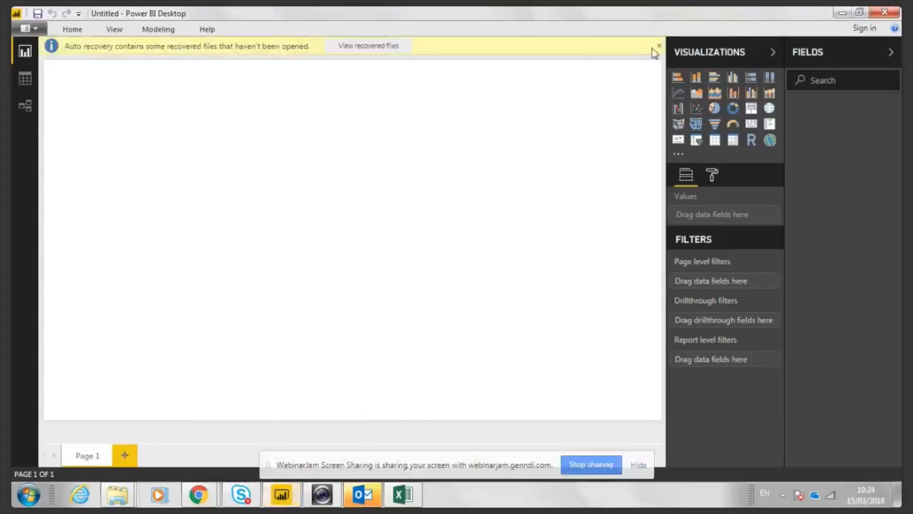
{"action": "left_click", "coordinate": [652, 48]}
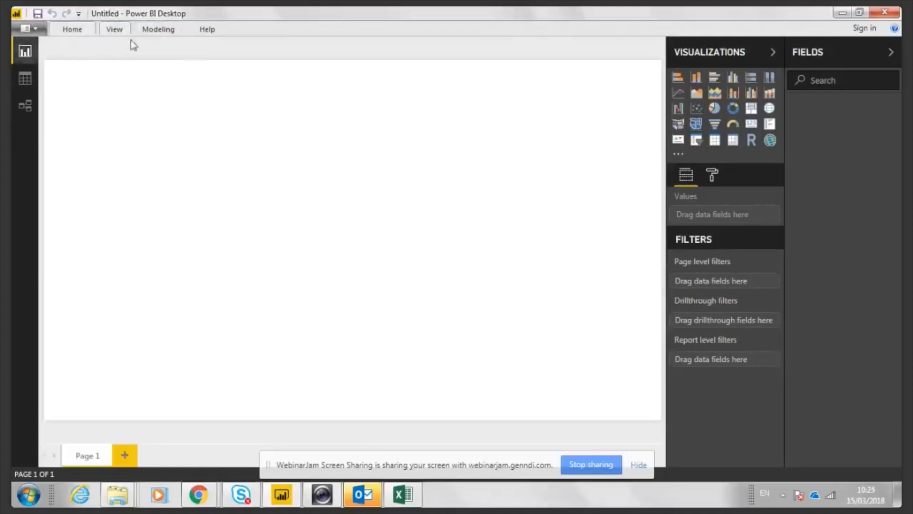
{"action": "left_click", "coordinate": [75, 30]}
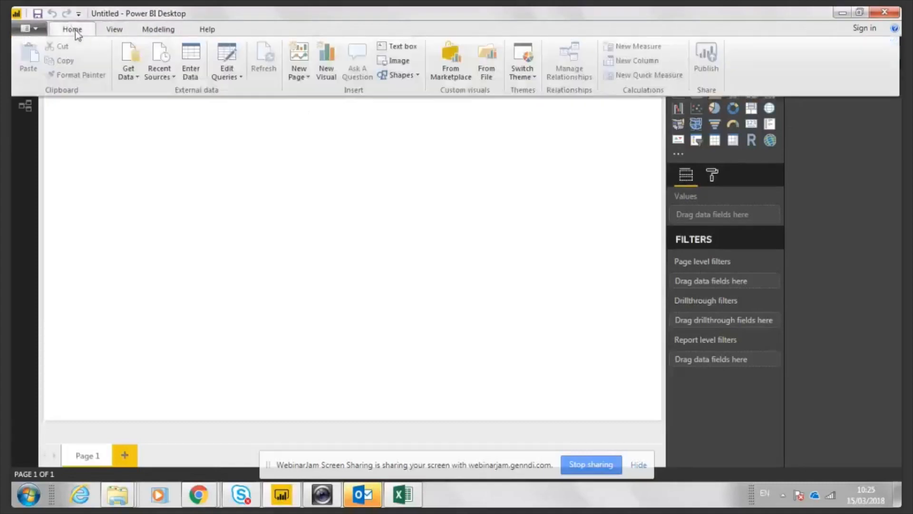
{"action": "left_click", "coordinate": [136, 78]}
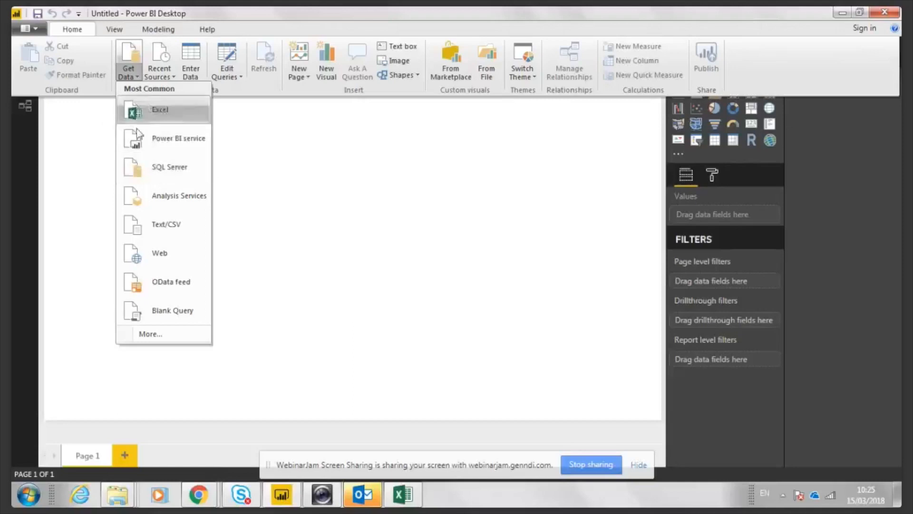
{"action": "left_click", "coordinate": [295, 206]}
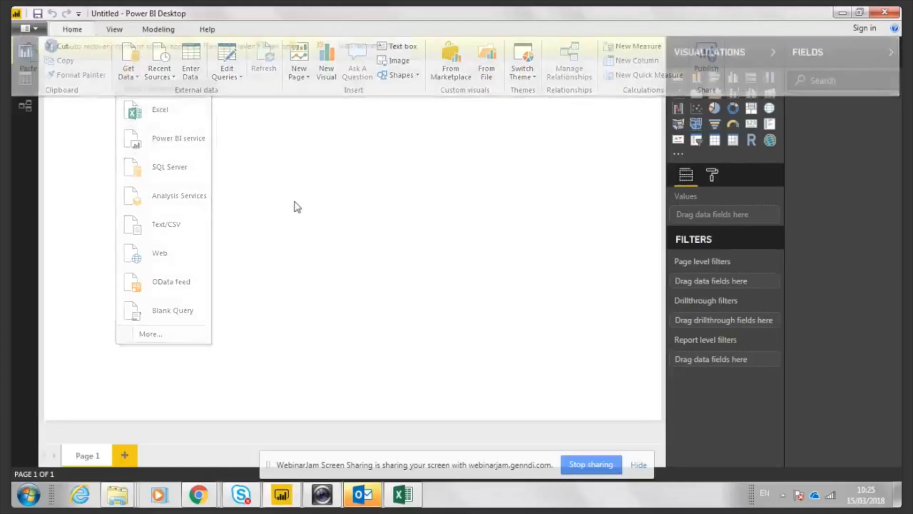
{"action": "left_click", "coordinate": [78, 29]}
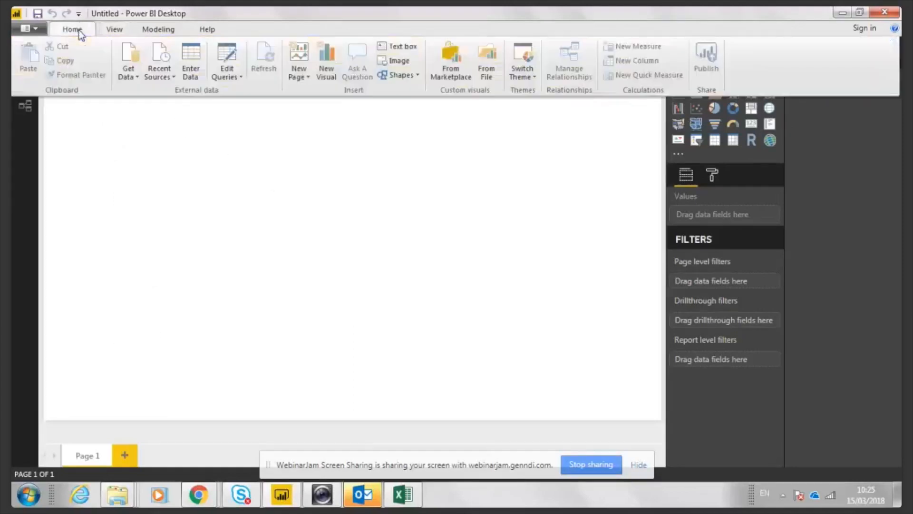
{"action": "left_click", "coordinate": [112, 31]}
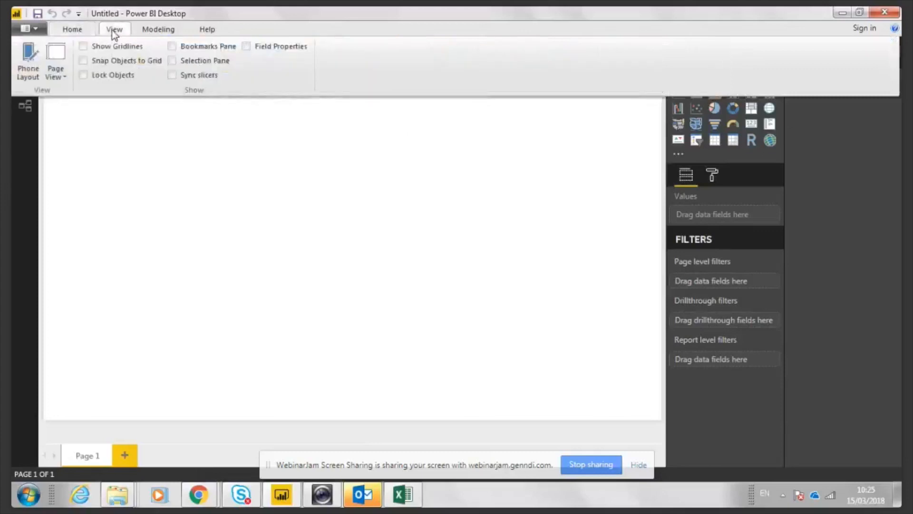
{"action": "left_click", "coordinate": [72, 31]}
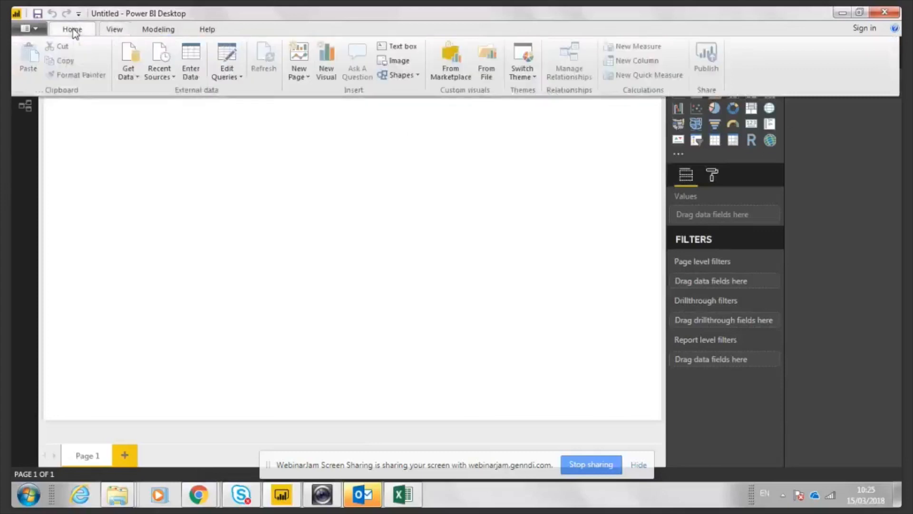
{"action": "left_click", "coordinate": [167, 31]}
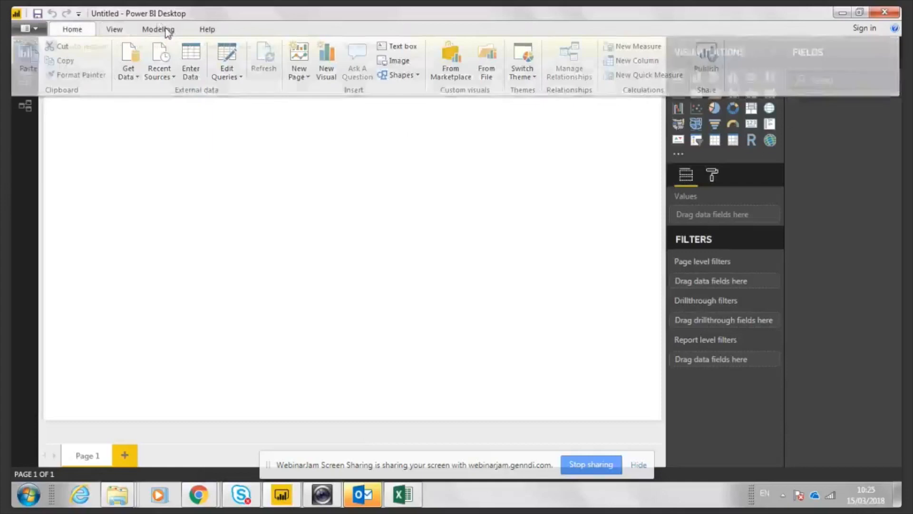
Create a new blank query as the data source and open its code in the Advanced Editor
{"action": "left_click", "coordinate": [79, 27]}
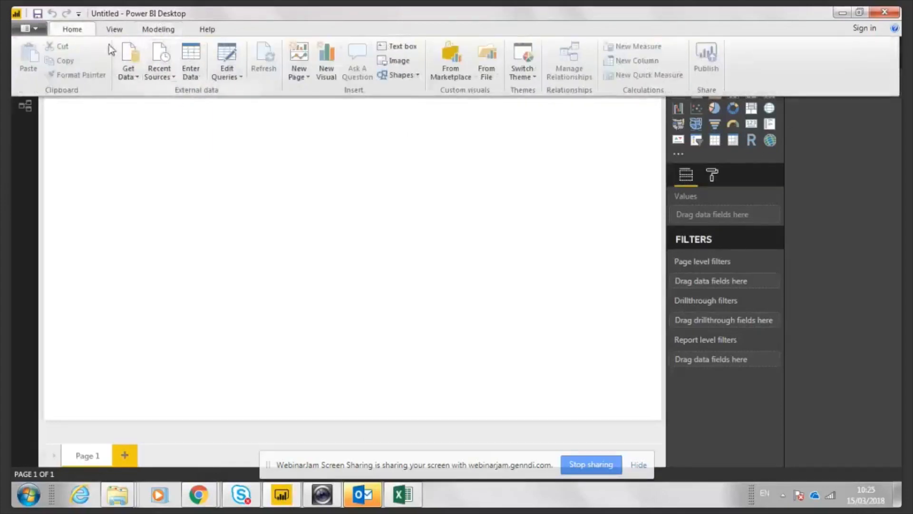
{"action": "left_click", "coordinate": [136, 77]}
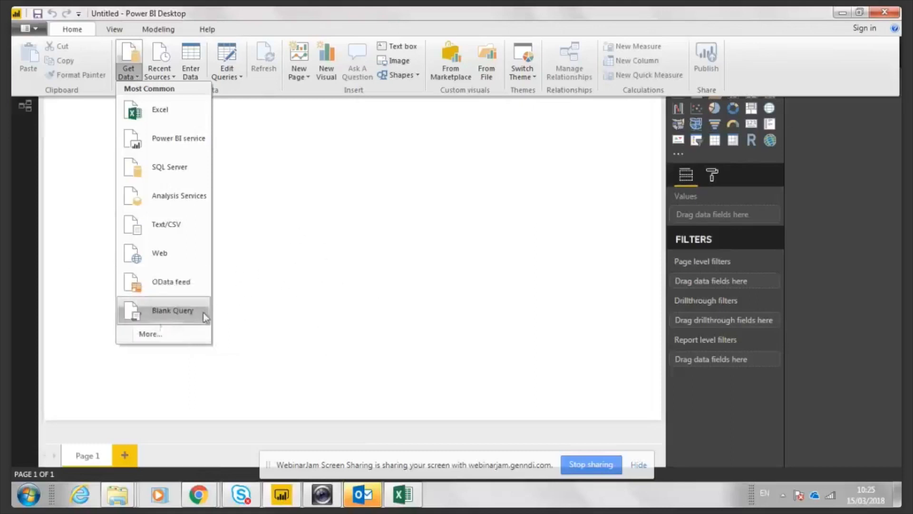
{"action": "left_click", "coordinate": [180, 309]}
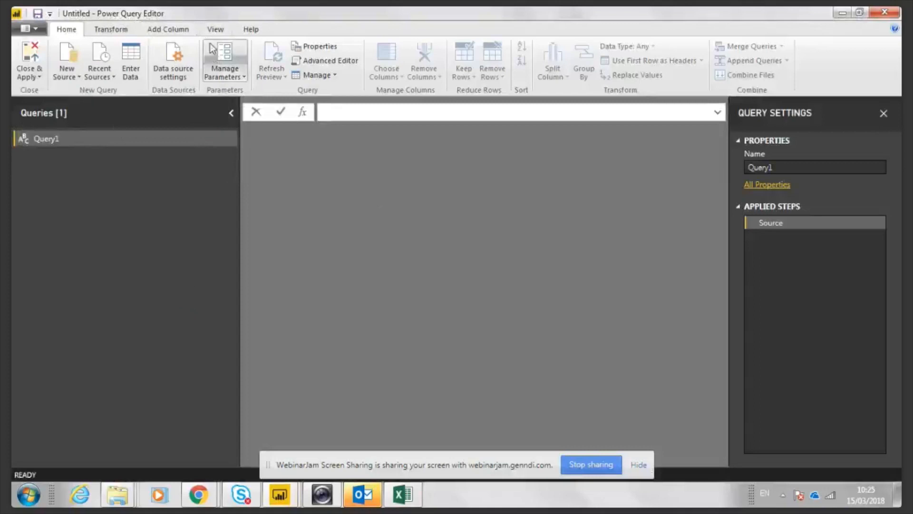
{"action": "left_click", "coordinate": [215, 29]}
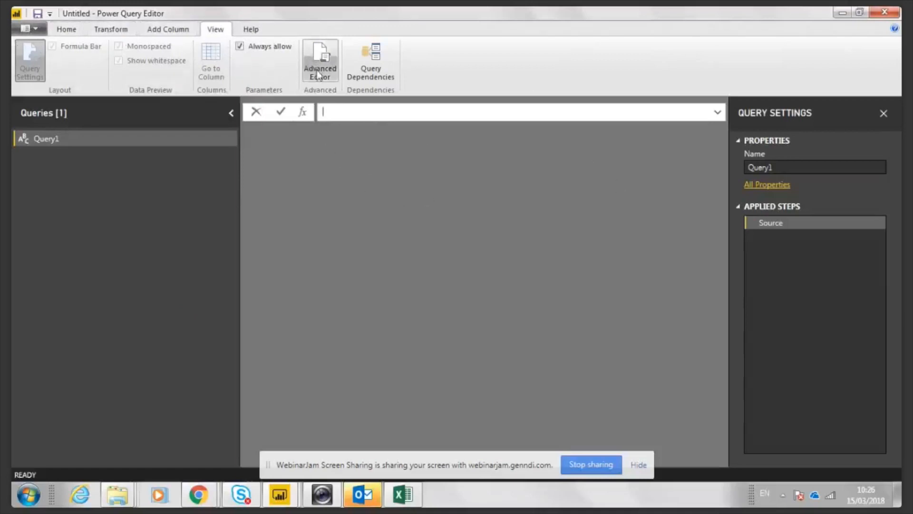
{"action": "left_click", "coordinate": [321, 54]}
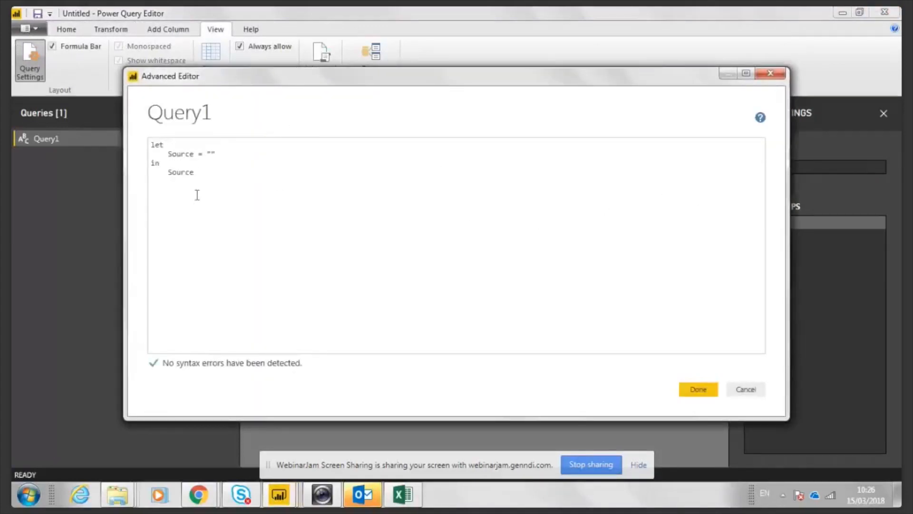
Replace the blank query's default code with the M code copied from the Dirty Data query and apply it
{"action": "left_click_drag", "start_coordinate": [195, 172], "coordinate": [151, 144]}
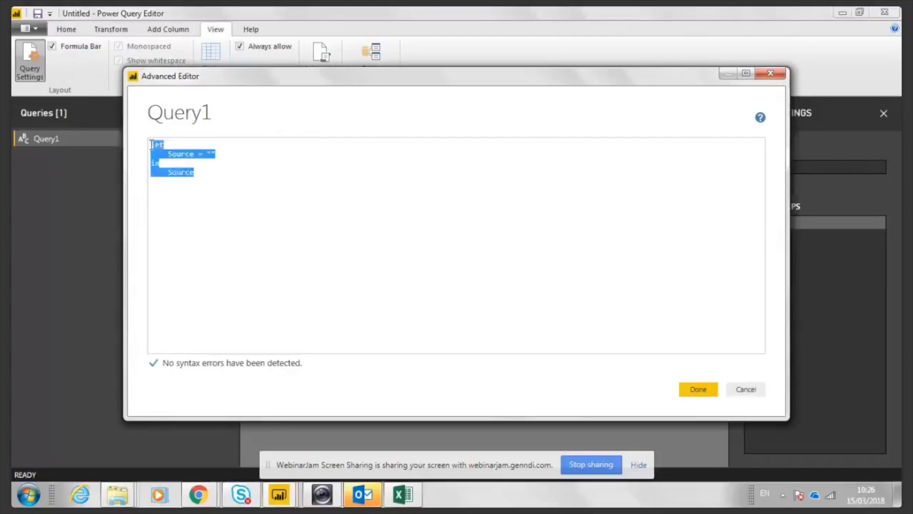
{"action": "key", "text": "Delete"}
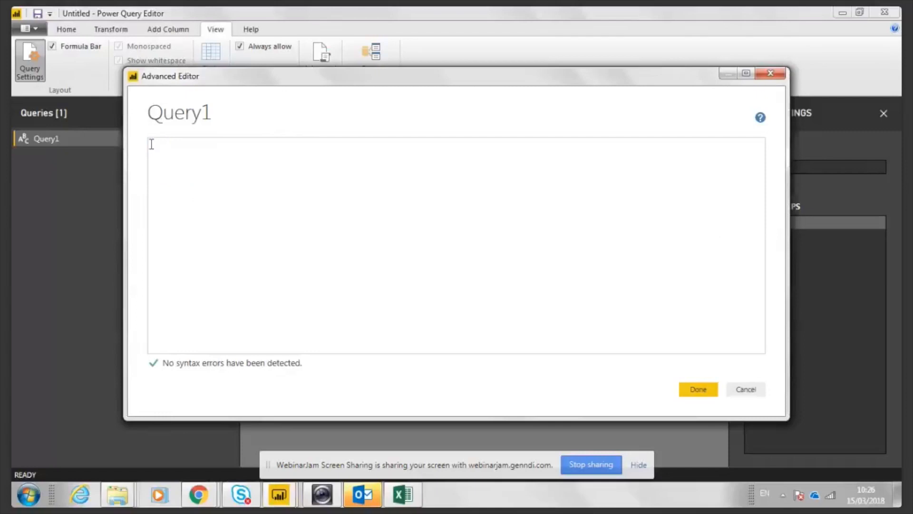
{"action": "key", "text": "ctrl+v"}
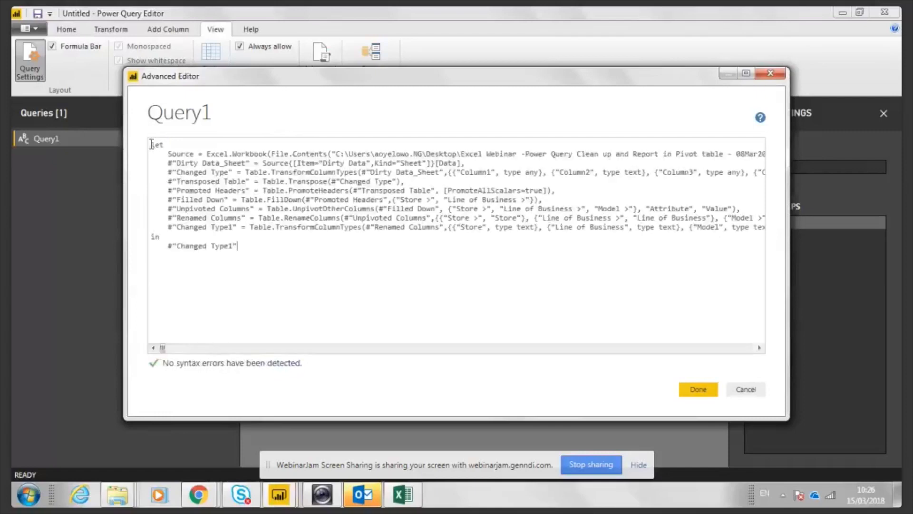
{"action": "left_click", "coordinate": [698, 391]}
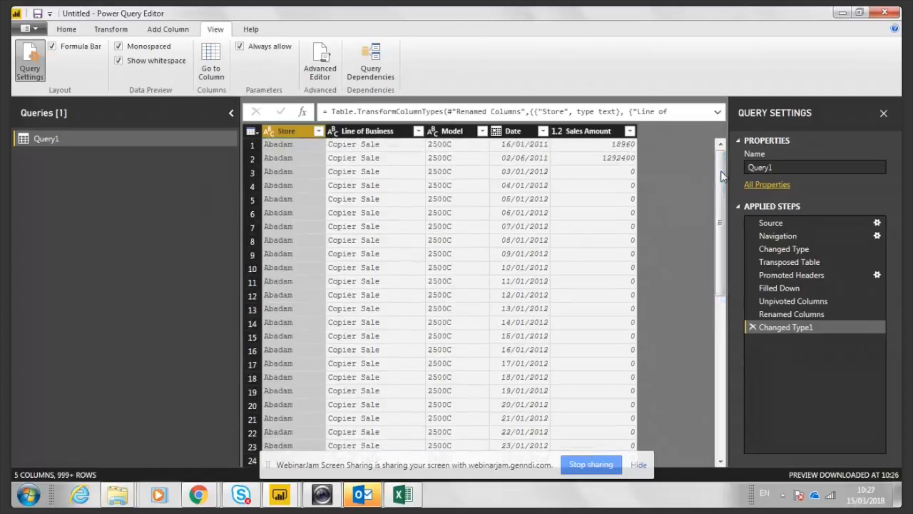
Review the Source step's workbook file path settings without changing them, and return to the final Changed Type1 step
{"action": "left_click", "coordinate": [838, 219]}
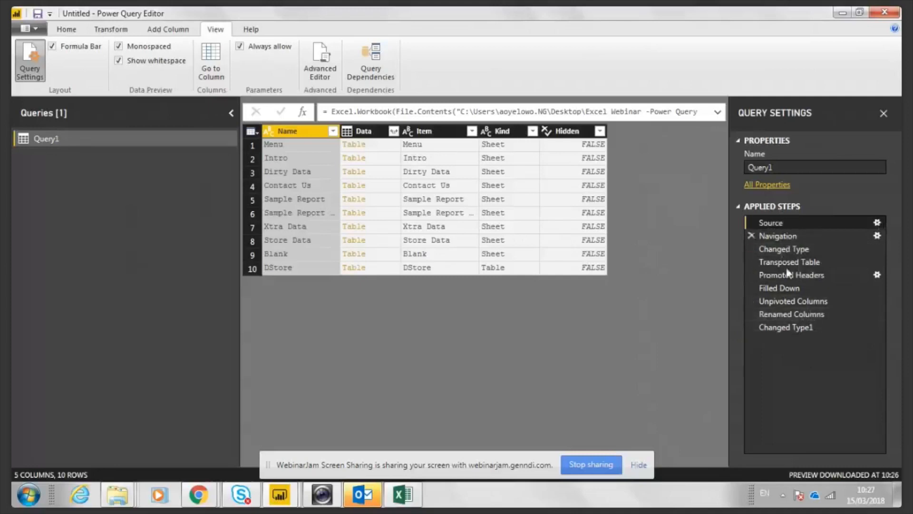
{"action": "left_click", "coordinate": [877, 223]}
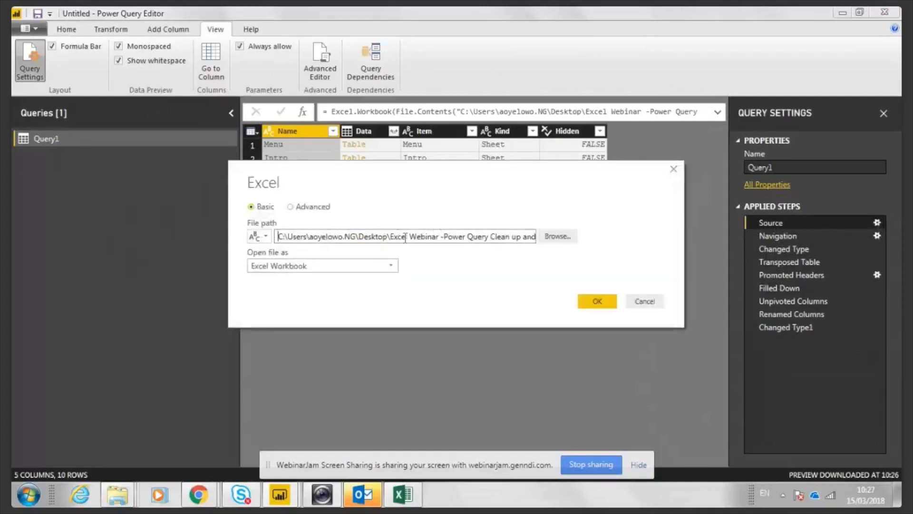
{"action": "left_click", "coordinate": [466, 238]}
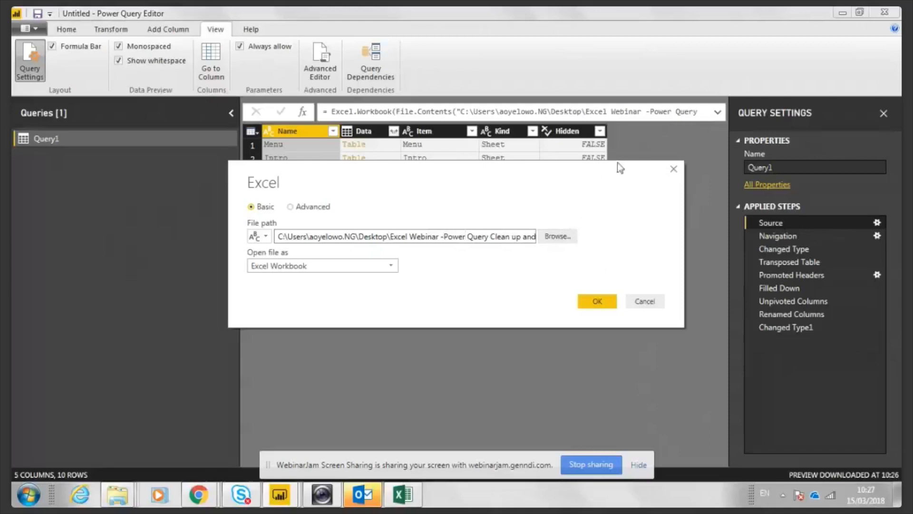
{"action": "left_click", "coordinate": [674, 169]}
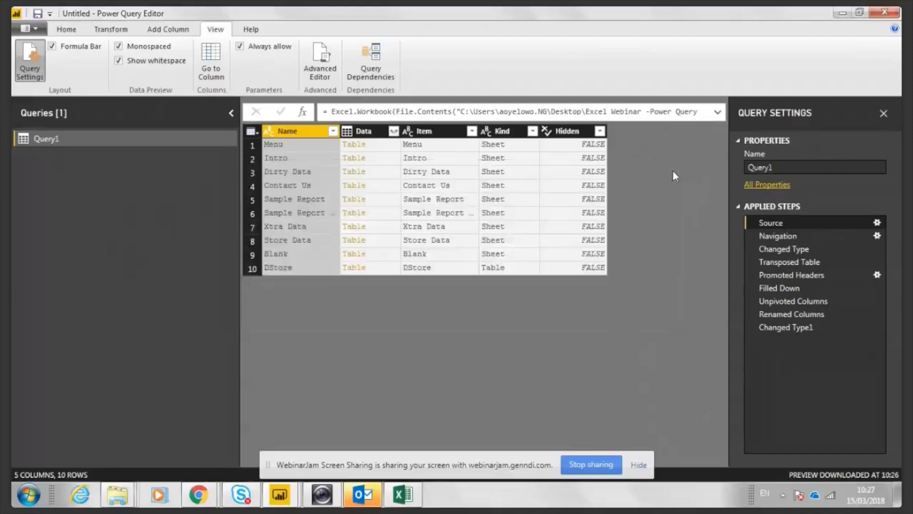
{"action": "left_click", "coordinate": [776, 328]}
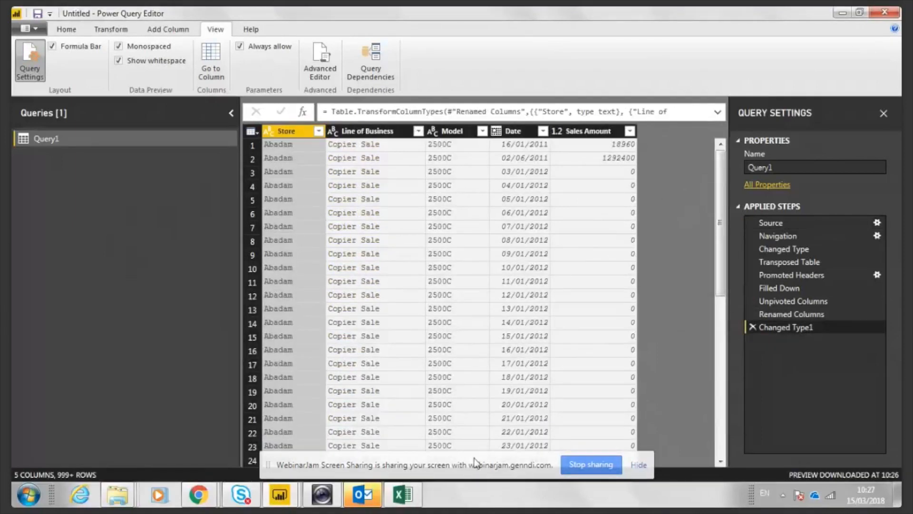
{"action": "mouse_move", "coordinate": [413, 500]}
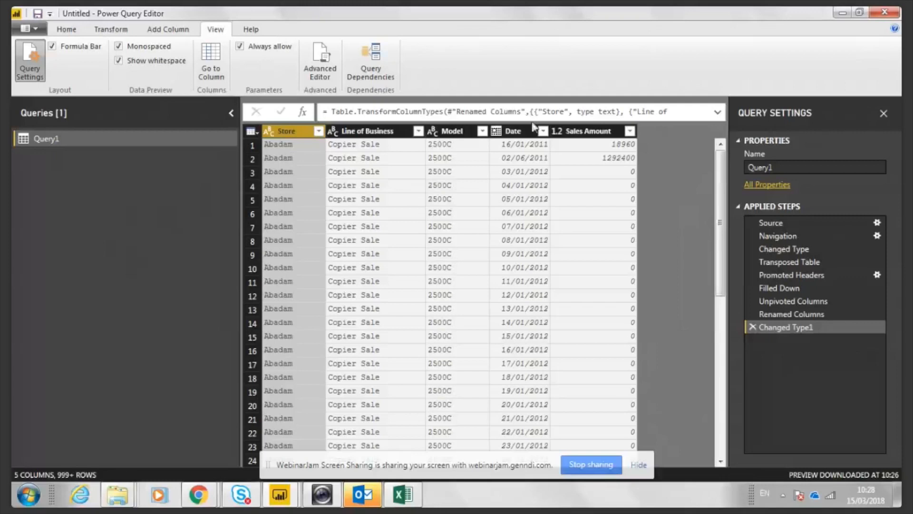
{"action": "left_click", "coordinate": [69, 31]}
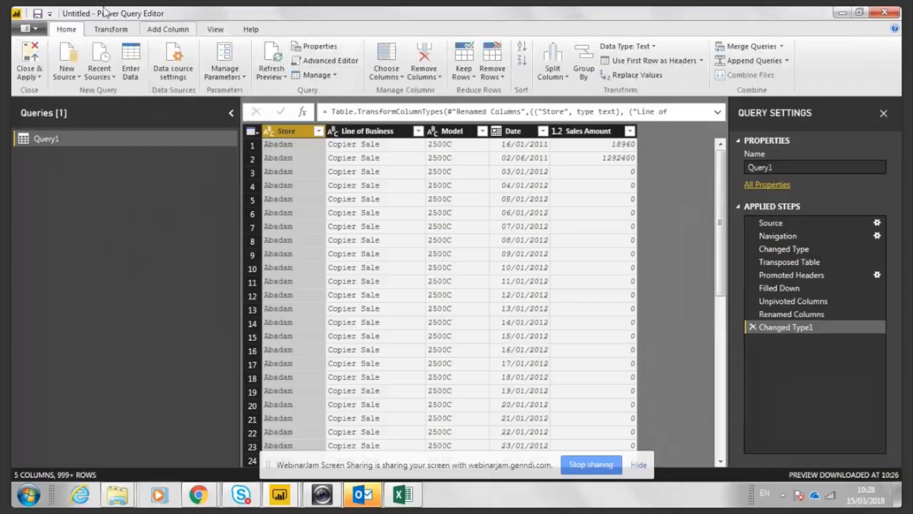
{"action": "left_click", "coordinate": [218, 29]}
{"action": "left_click", "coordinate": [113, 30]}
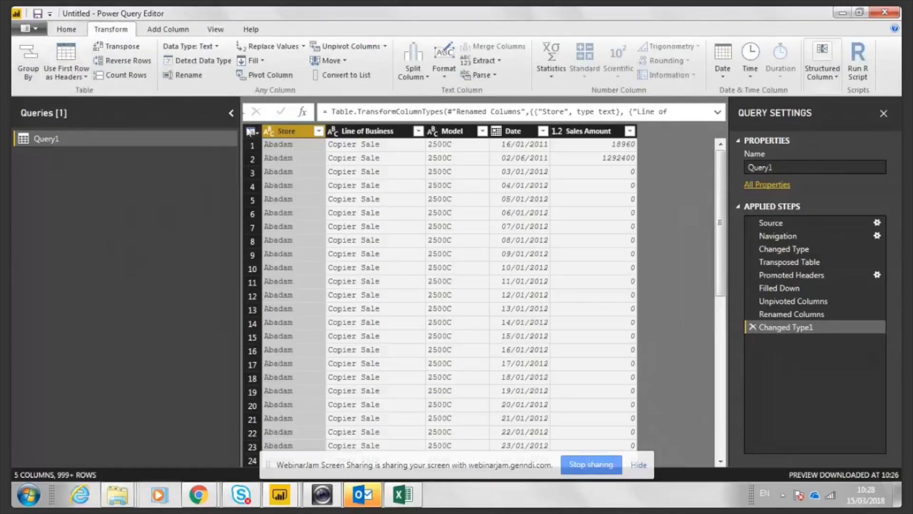
{"action": "left_click", "coordinate": [232, 113]}
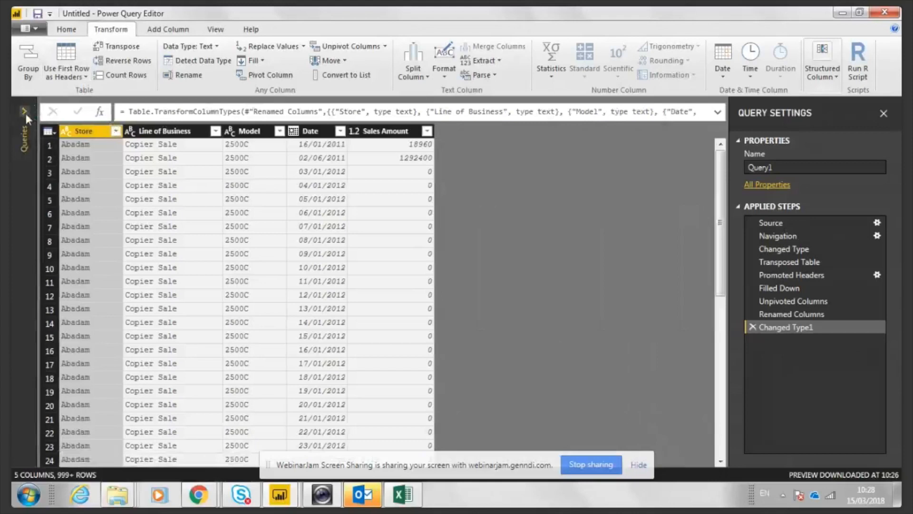
{"action": "left_click", "coordinate": [26, 115]}
Add a new Excel source by opening the Excel Webinar -Power Query Clean up workbook from the Desktop
{"action": "left_click", "coordinate": [76, 29]}
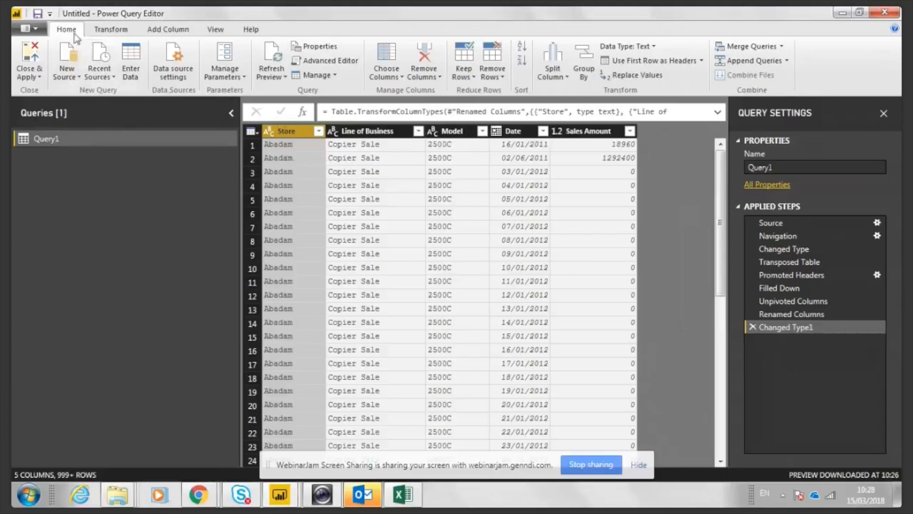
{"action": "left_click", "coordinate": [78, 78]}
{"action": "left_click", "coordinate": [90, 110]}
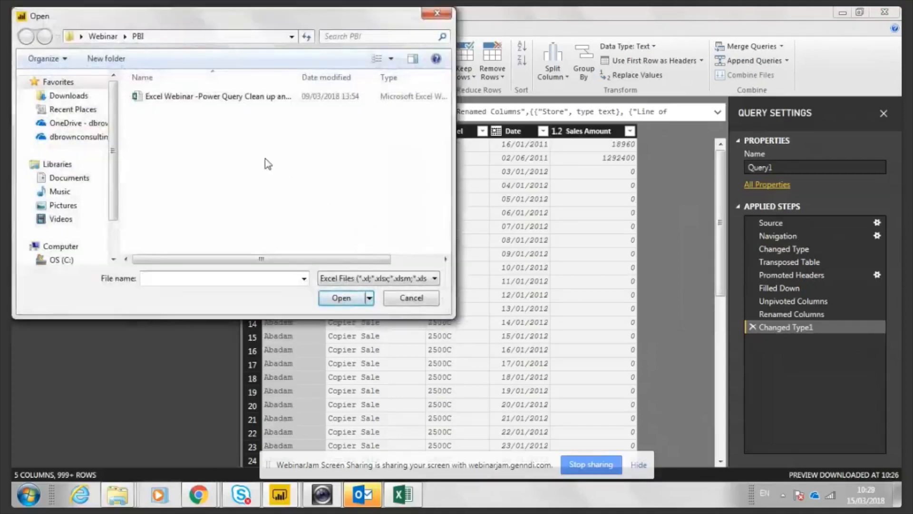
{"action": "left_click", "coordinate": [82, 37]}
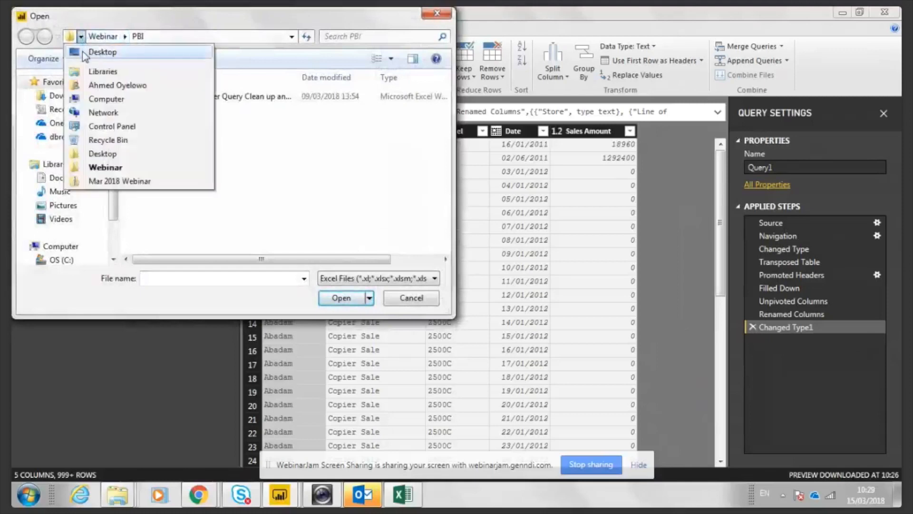
{"action": "left_click", "coordinate": [96, 51]}
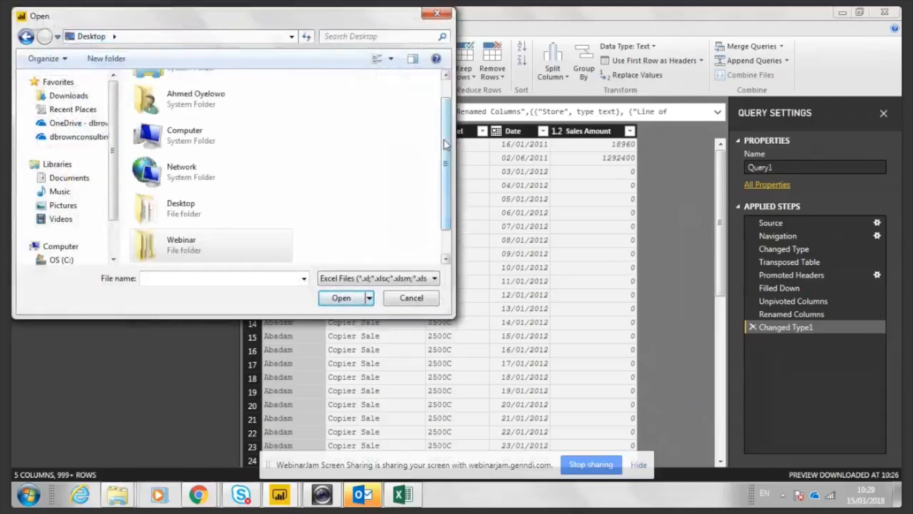
{"action": "scroll", "coordinate": [439, 139], "scroll_direction": "down", "scroll_amount": 1}
{"action": "left_click", "coordinate": [257, 261]}
{"action": "left_click", "coordinate": [332, 299]}
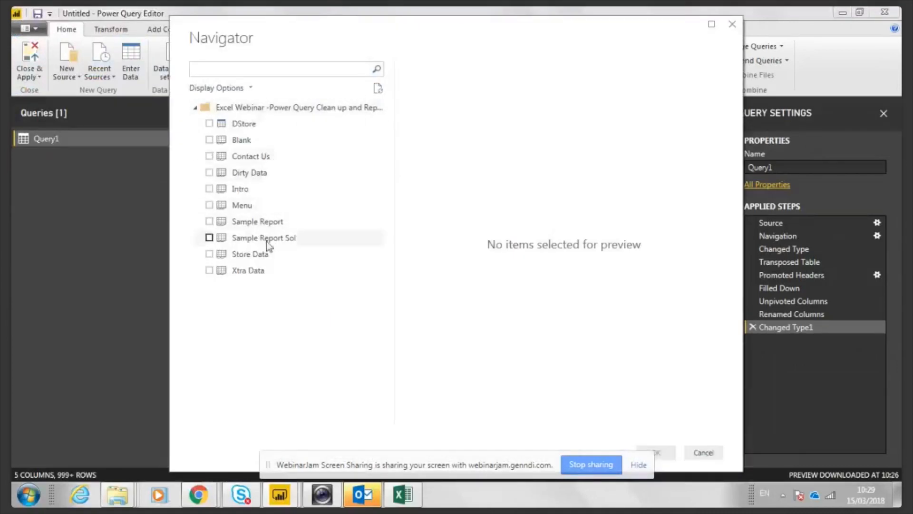
Import the Store Data sheet as a query and promote its first row to column headers
{"action": "left_click", "coordinate": [255, 254]}
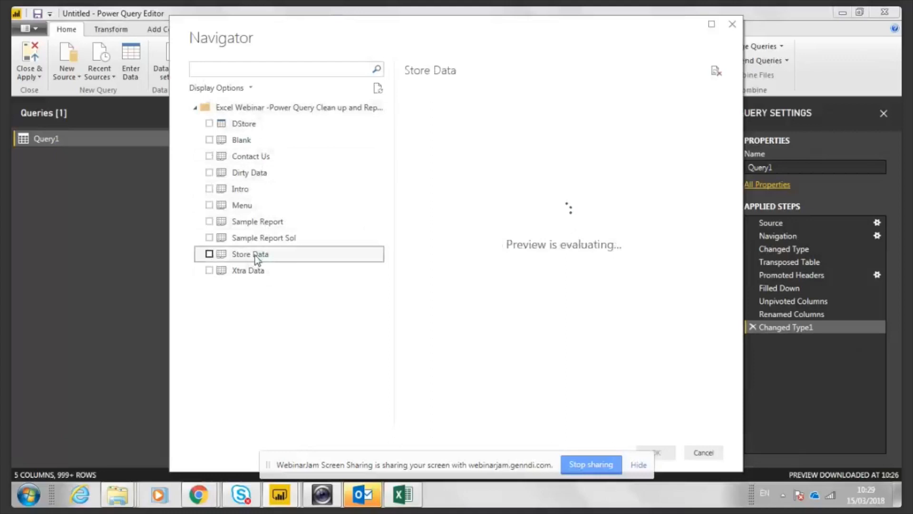
{"action": "left_click", "coordinate": [209, 254]}
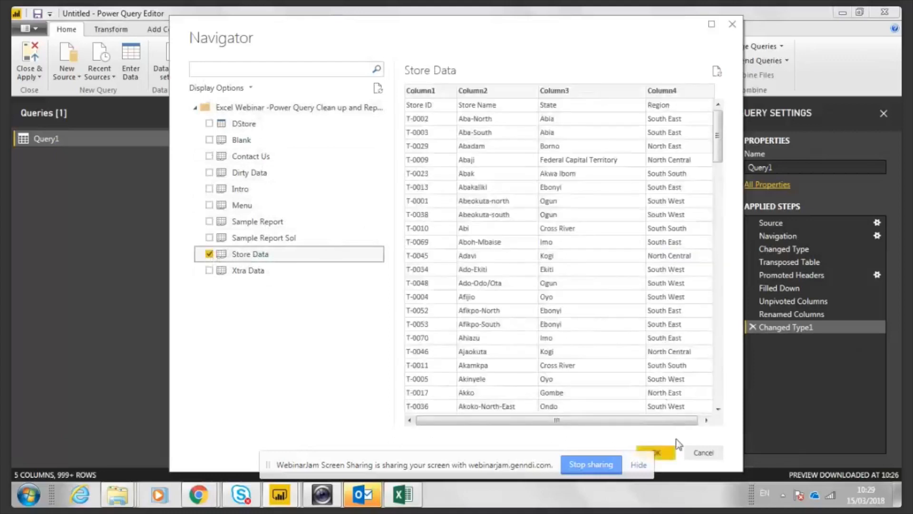
{"action": "left_click", "coordinate": [669, 454]}
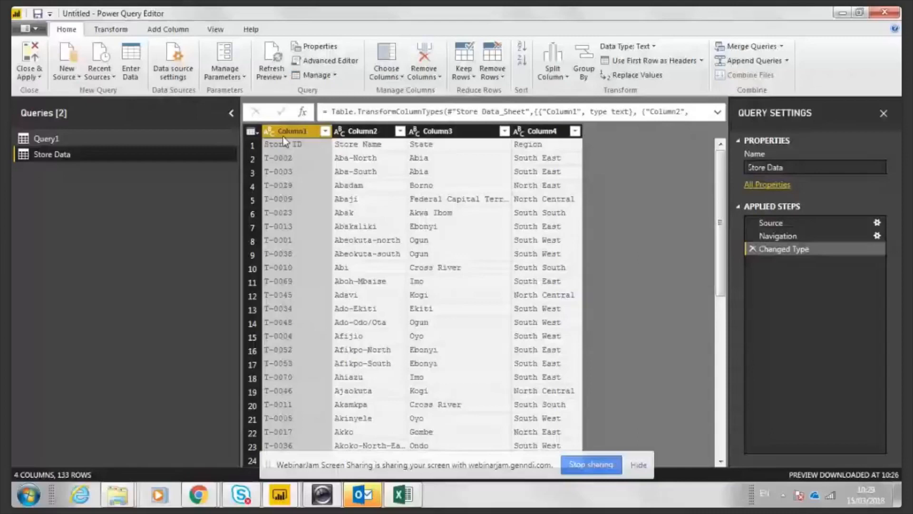
{"action": "left_click", "coordinate": [257, 133]}
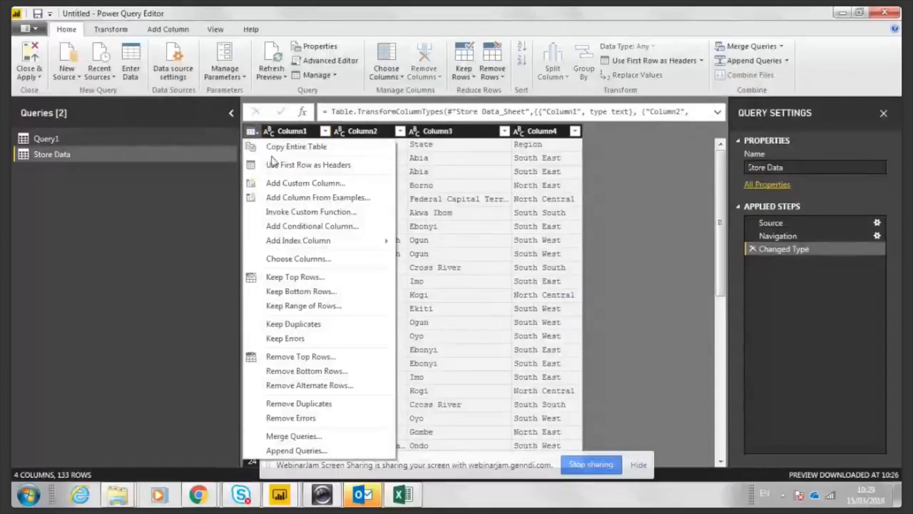
{"action": "left_click", "coordinate": [275, 163]}
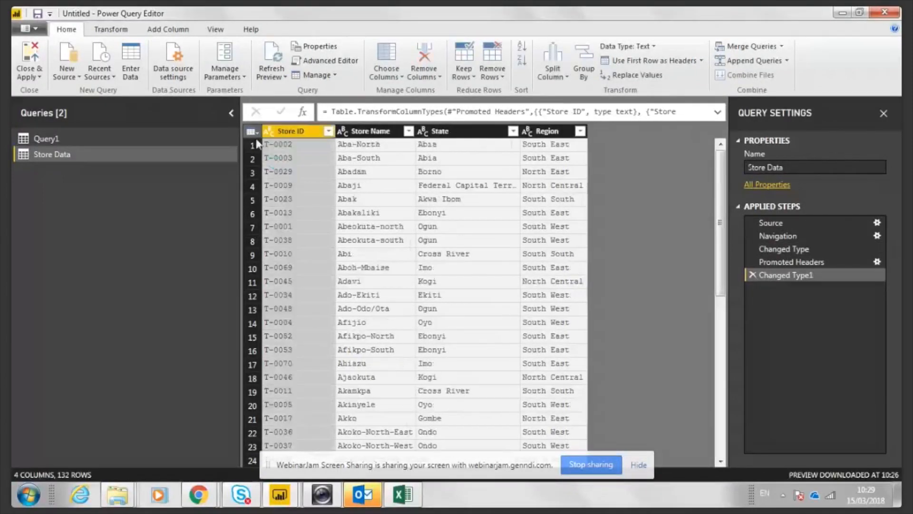
Rename Query1 as Sales data
{"action": "left_click", "coordinate": [47, 138]}
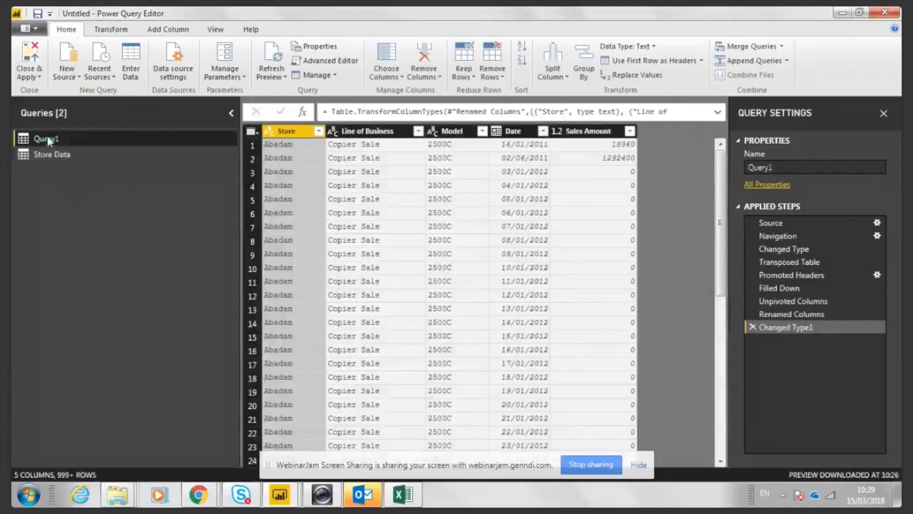
{"action": "left_click", "coordinate": [789, 166]}
{"action": "type", "text": "S"}
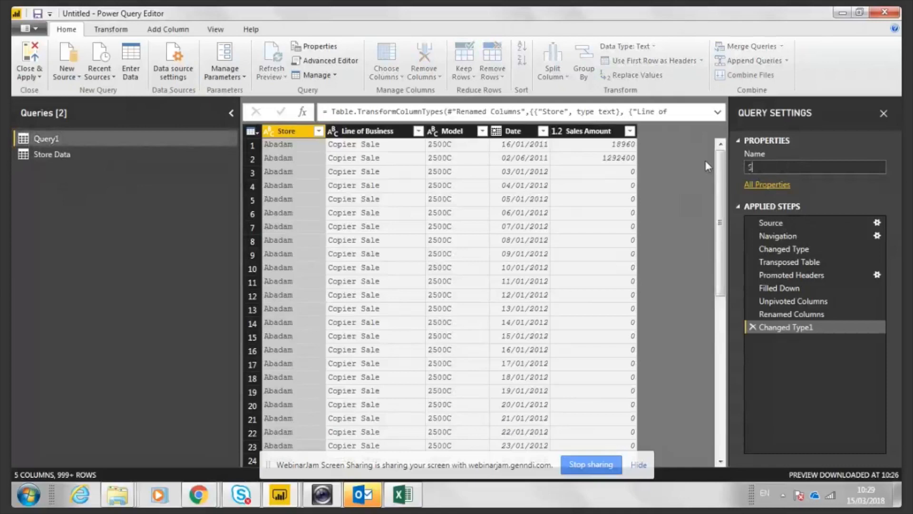
{"action": "type", "text": "ales data"}
{"action": "key", "text": "Return"}
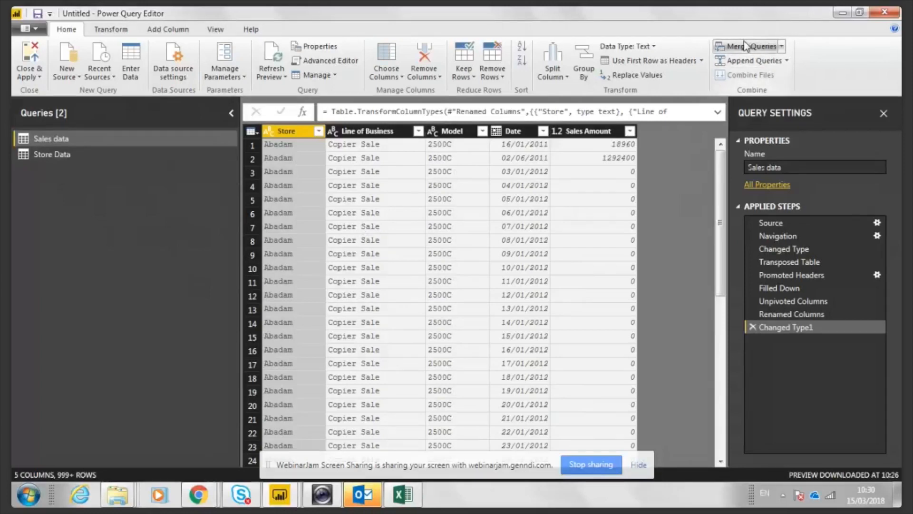
Merge Store Data into the Sales data query with a Left Outer join, matching Store to Store Name
{"action": "left_click", "coordinate": [781, 47]}
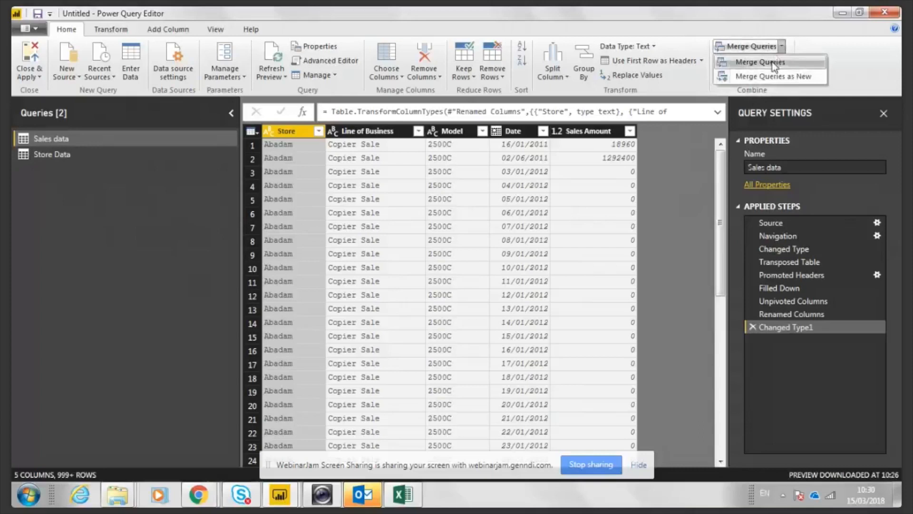
{"action": "left_click", "coordinate": [771, 63]}
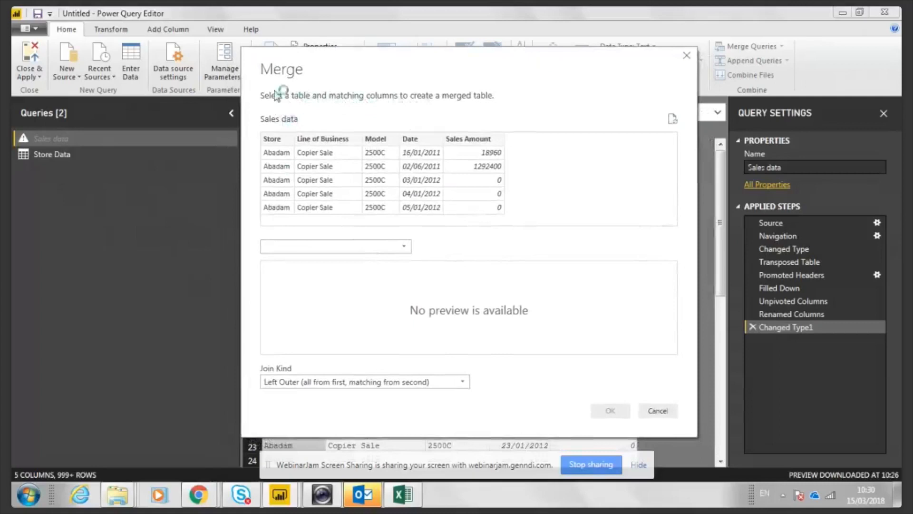
{"action": "left_click", "coordinate": [339, 245]}
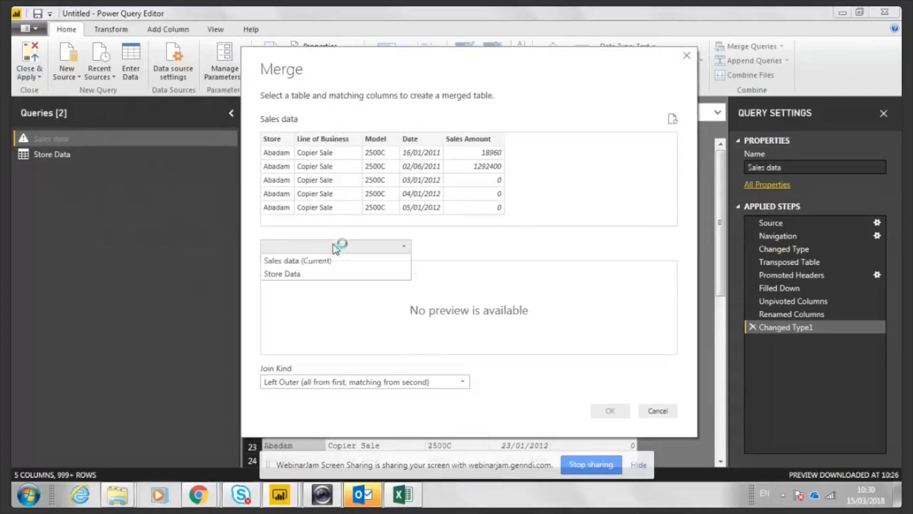
{"action": "left_click", "coordinate": [328, 275]}
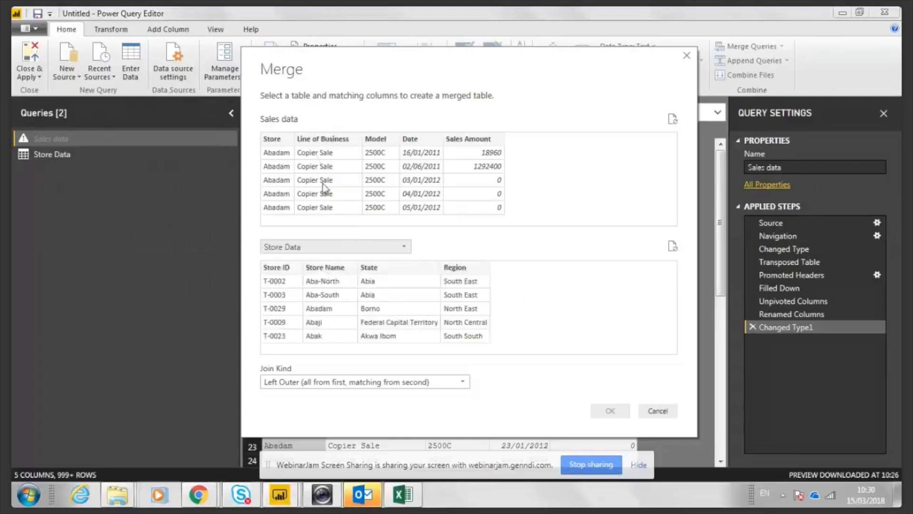
{"action": "left_click", "coordinate": [275, 139]}
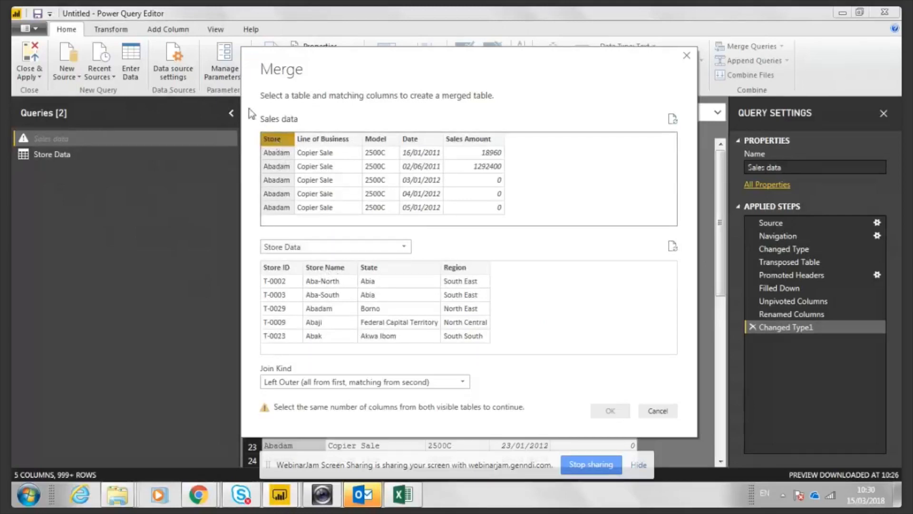
{"action": "left_click", "coordinate": [335, 270]}
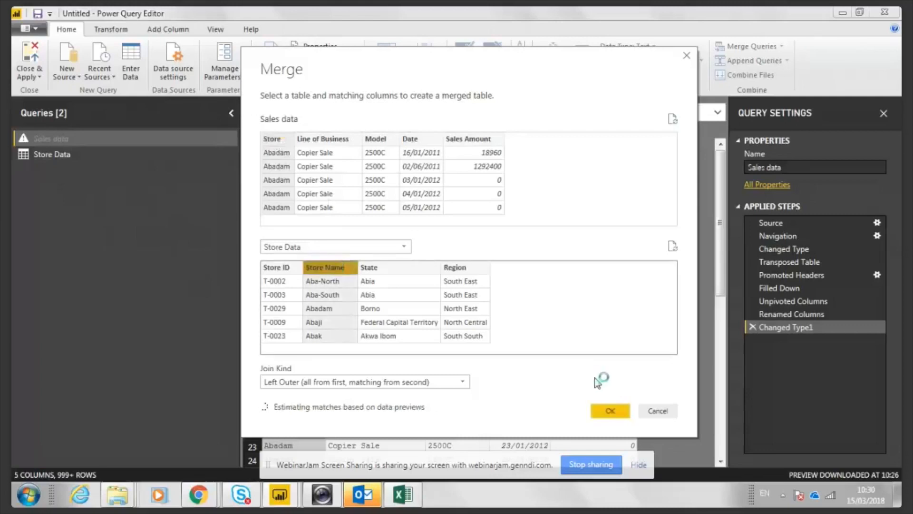
{"action": "left_click", "coordinate": [611, 411]}
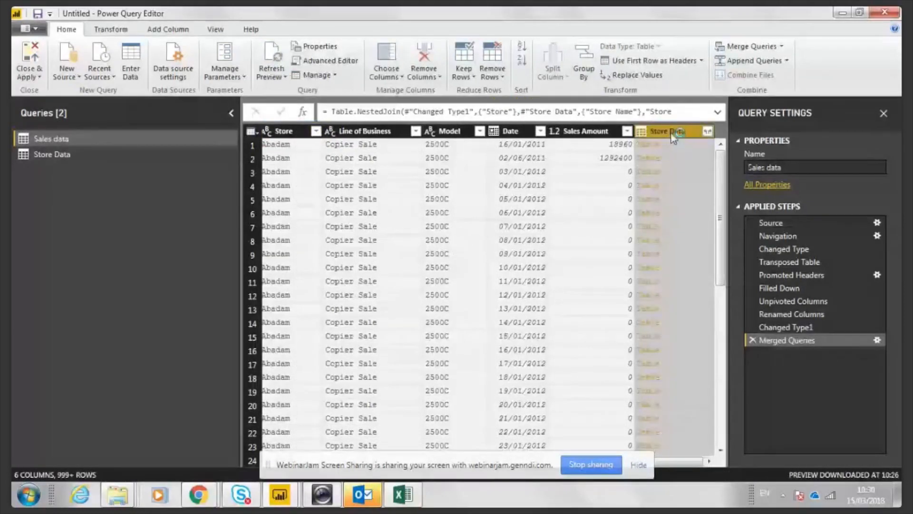
Expand only the Region field from the merged Store Data column, without the original column name as prefix
{"action": "left_click", "coordinate": [708, 132]}
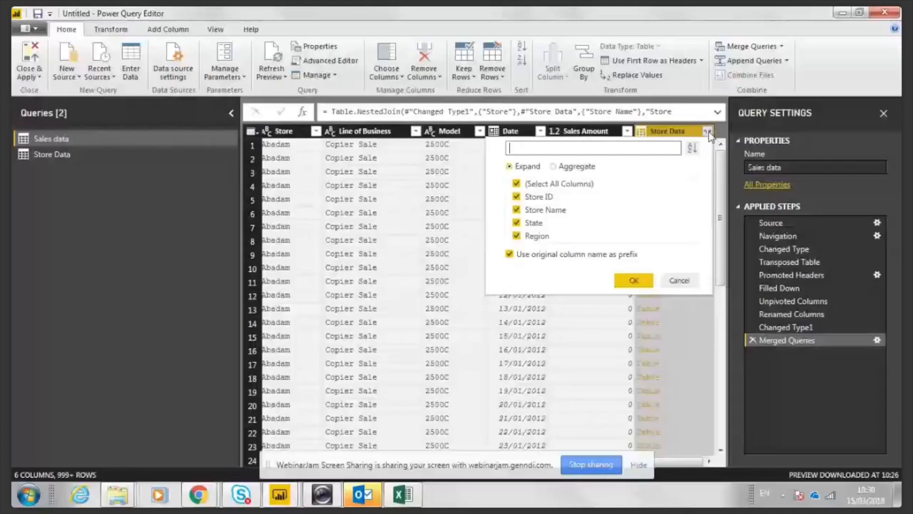
{"action": "left_click", "coordinate": [517, 184]}
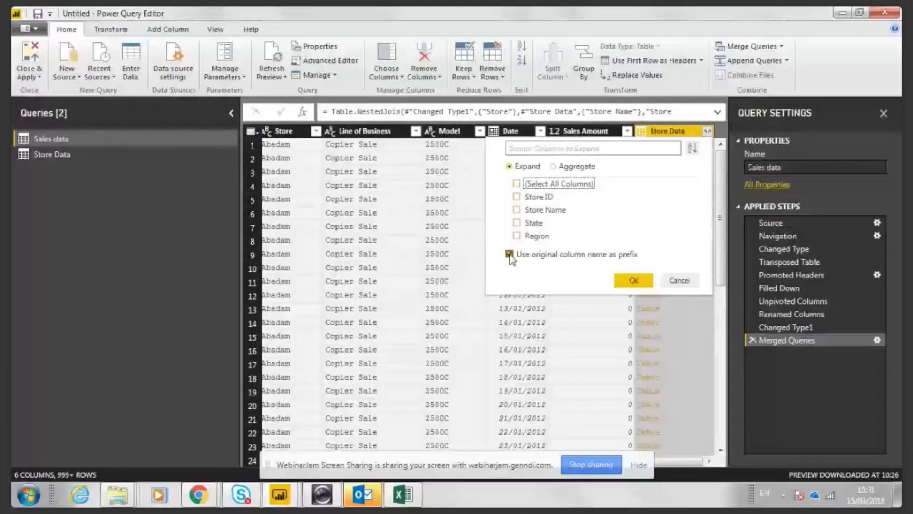
{"action": "left_click", "coordinate": [509, 255]}
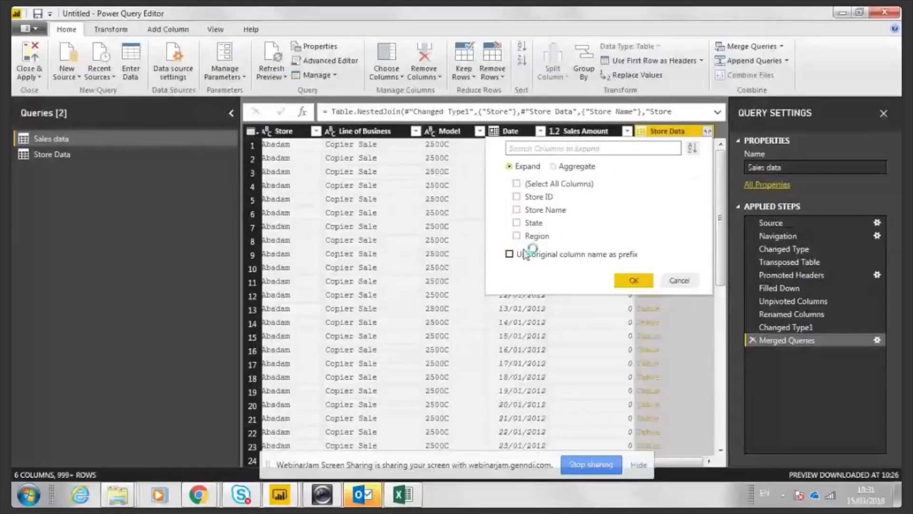
{"action": "left_click", "coordinate": [517, 236]}
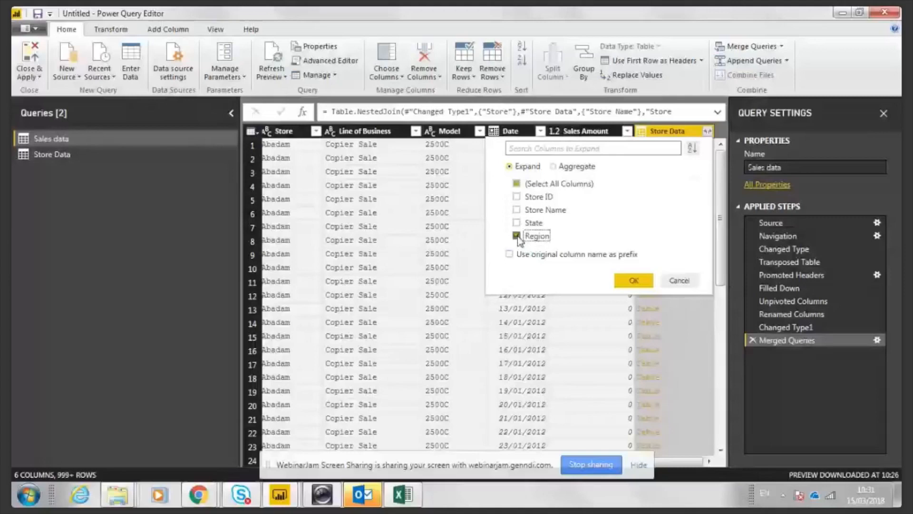
{"action": "left_click", "coordinate": [633, 281]}
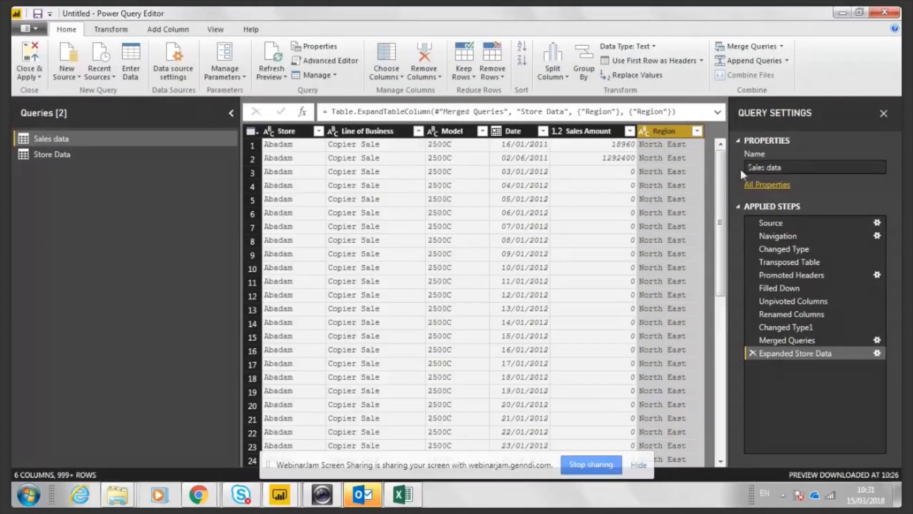
Close the query editor, load both queries into the report, and dismiss the recovered-files notice
{"action": "mouse_move", "coordinate": [722, 166]}
{"action": "left_mouse_down"}
{"action": "mouse_move", "coordinate": [723, 208]}
{"action": "mouse_move", "coordinate": [725, 168]}
{"action": "left_mouse_up"}
{"action": "left_click", "coordinate": [31, 58]}
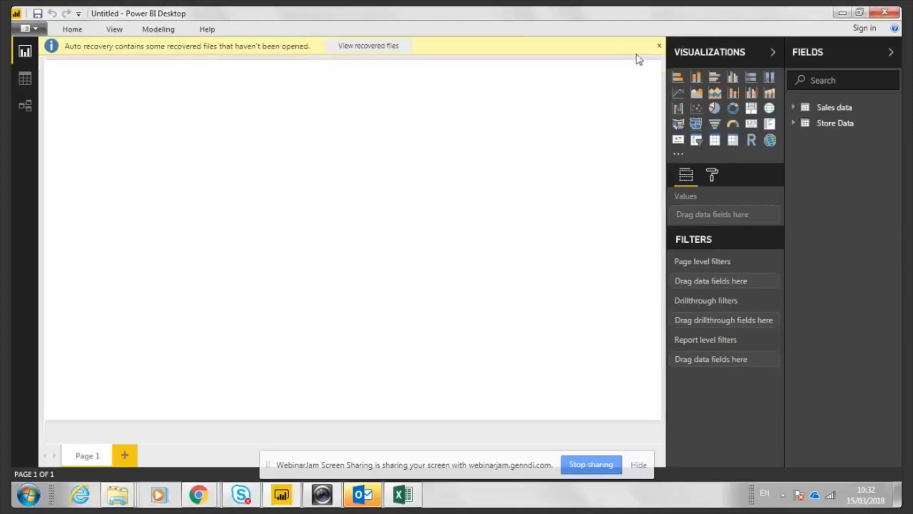
{"action": "left_click", "coordinate": [659, 47]}
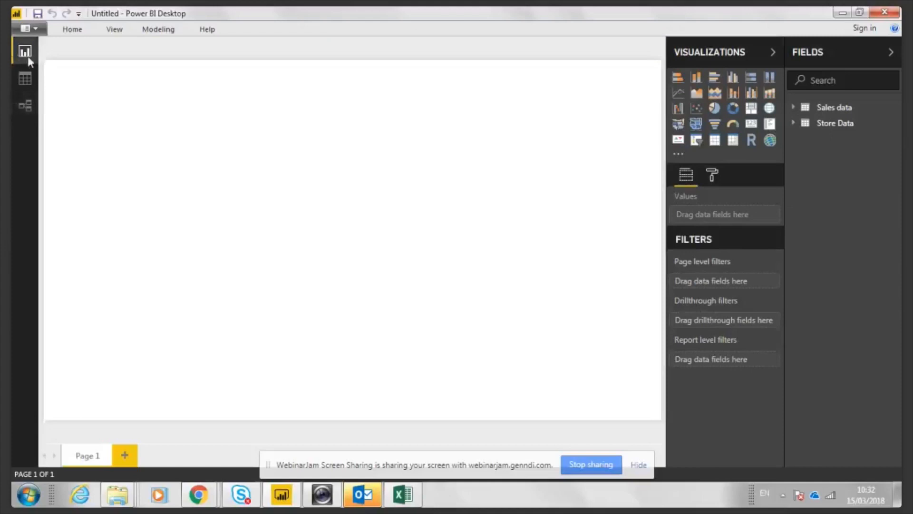
Look through the relationships view and the loaded Sales data table, and return to the blank report page
{"action": "left_click", "coordinate": [29, 82]}
{"action": "left_click", "coordinate": [29, 103]}
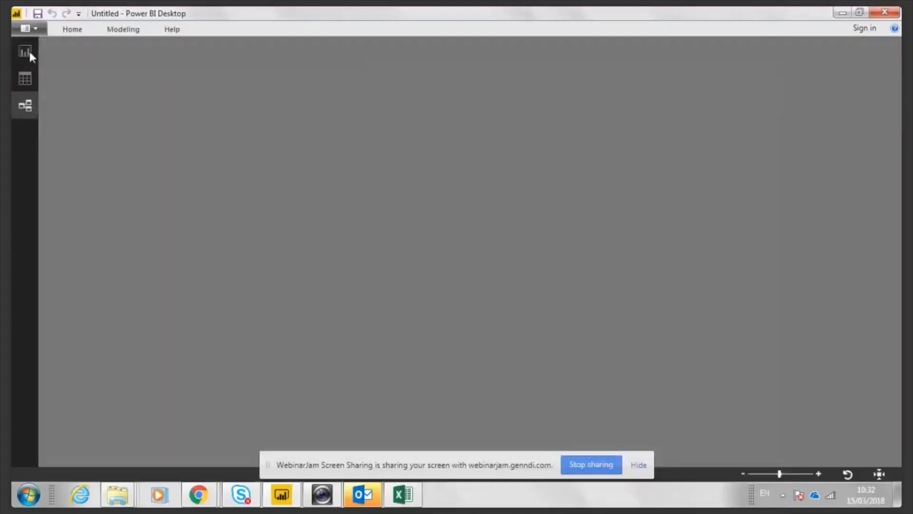
{"action": "left_click", "coordinate": [30, 55]}
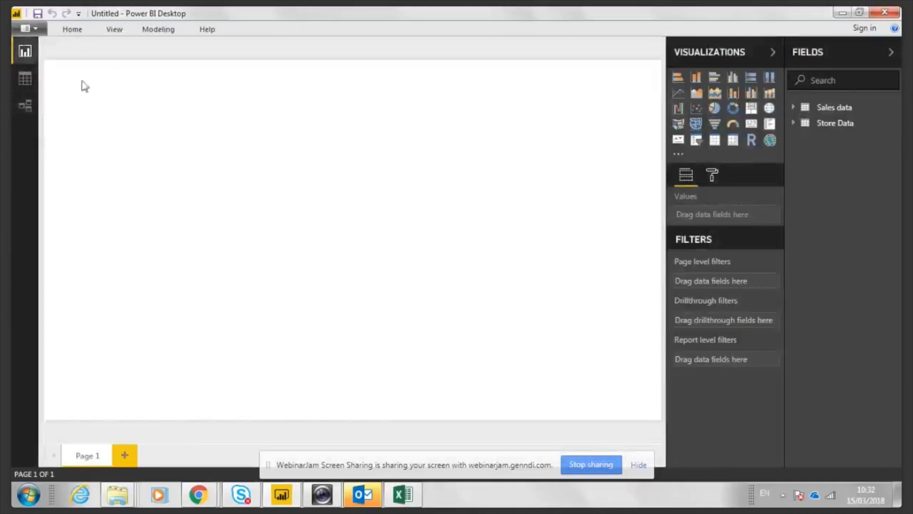
{"action": "left_click", "coordinate": [21, 83]}
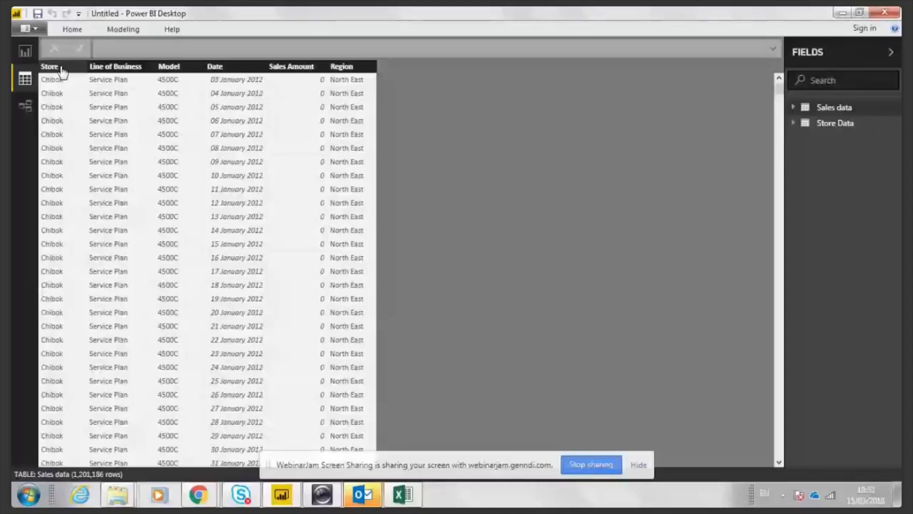
{"action": "scroll", "coordinate": [219, 124], "scroll_direction": "down", "scroll_amount": 1}
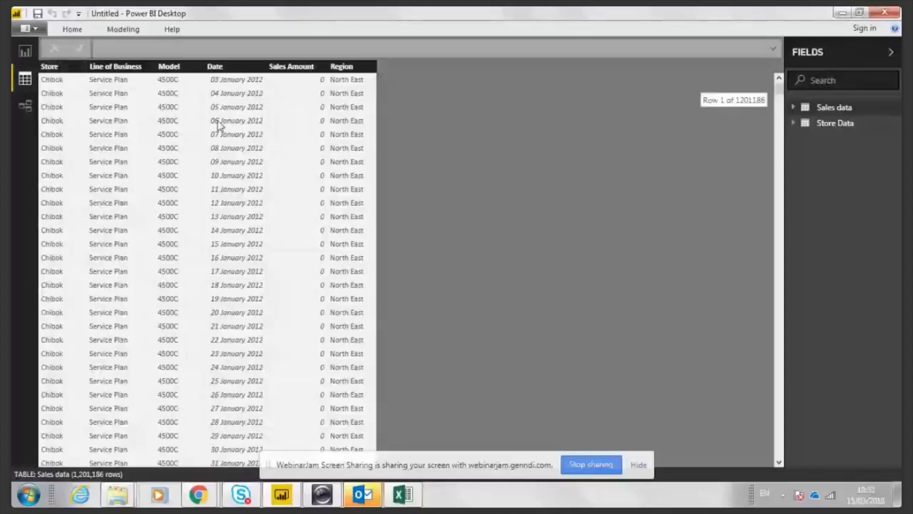
{"action": "left_click", "coordinate": [25, 51]}
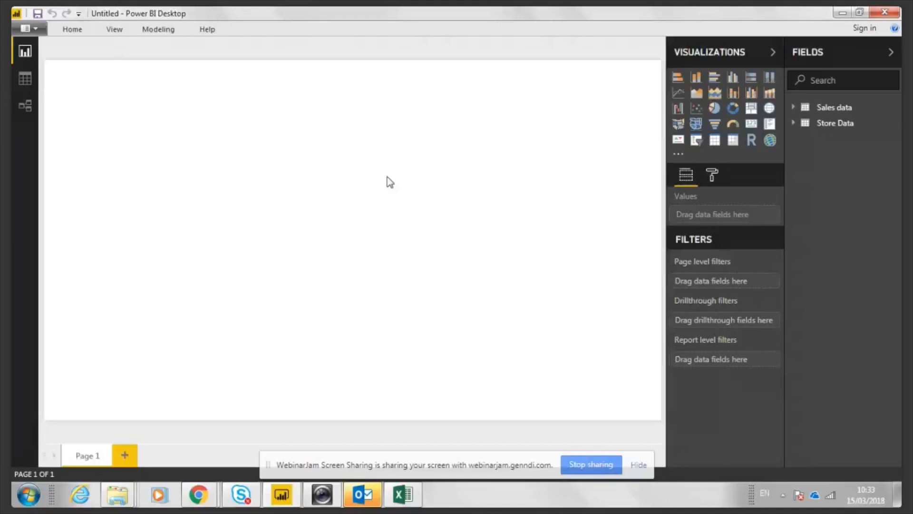
Create a bar chart on the blank page by asking the data question "Show Sales amount by region"
{"action": "double_click", "coordinate": [201, 86]}
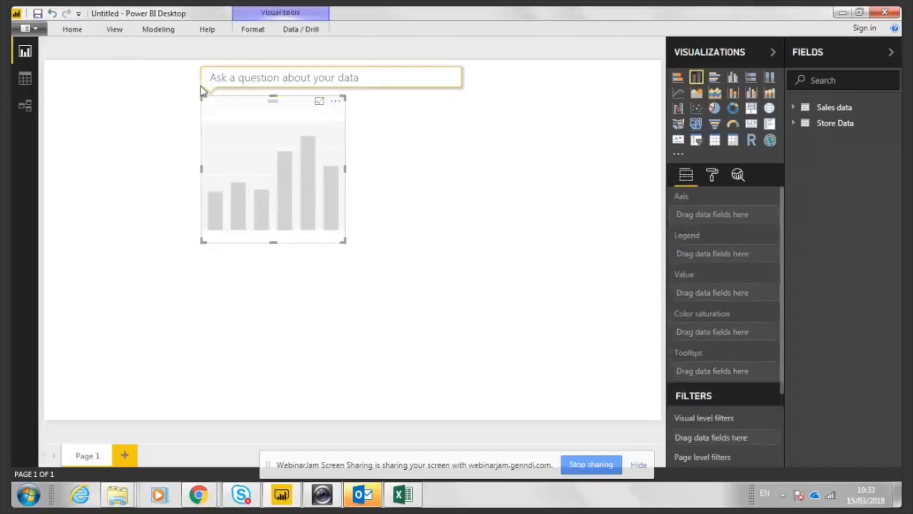
{"action": "type", "text": "Show"}
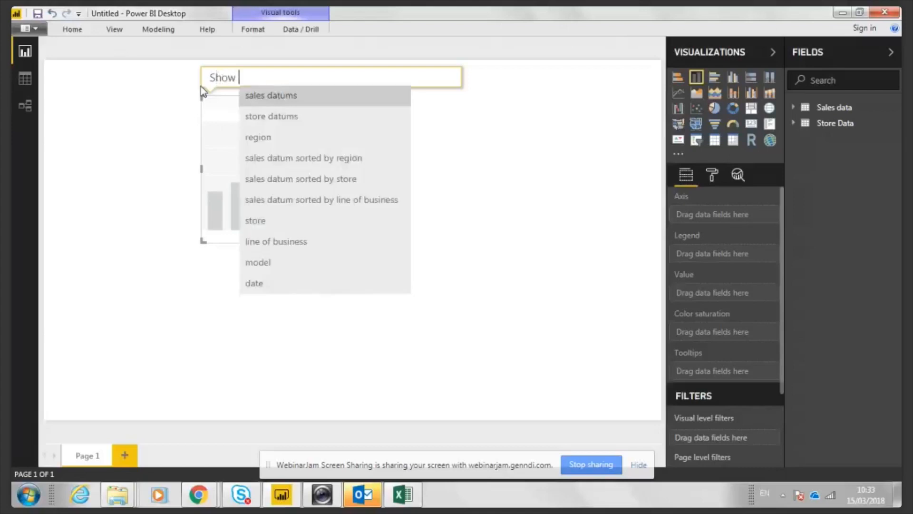
{"action": "type", "text": " Sales"}
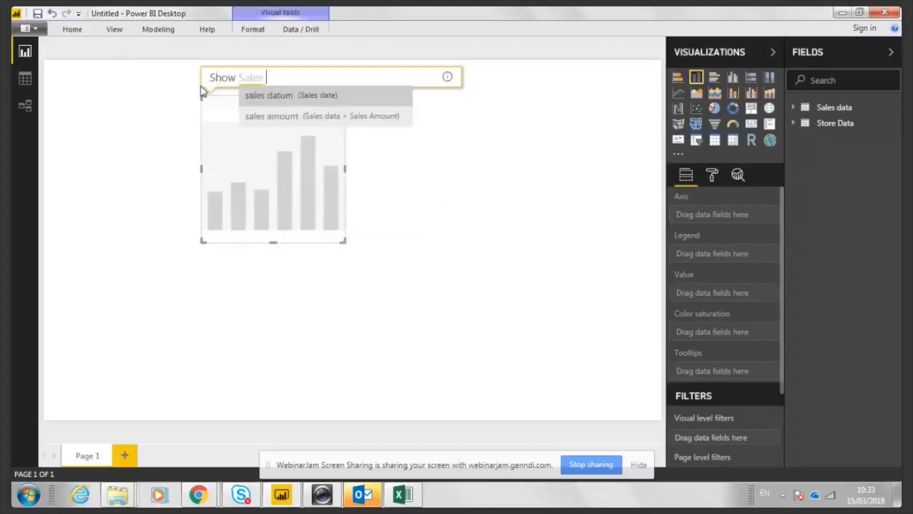
{"action": "type", "text": " amount "}
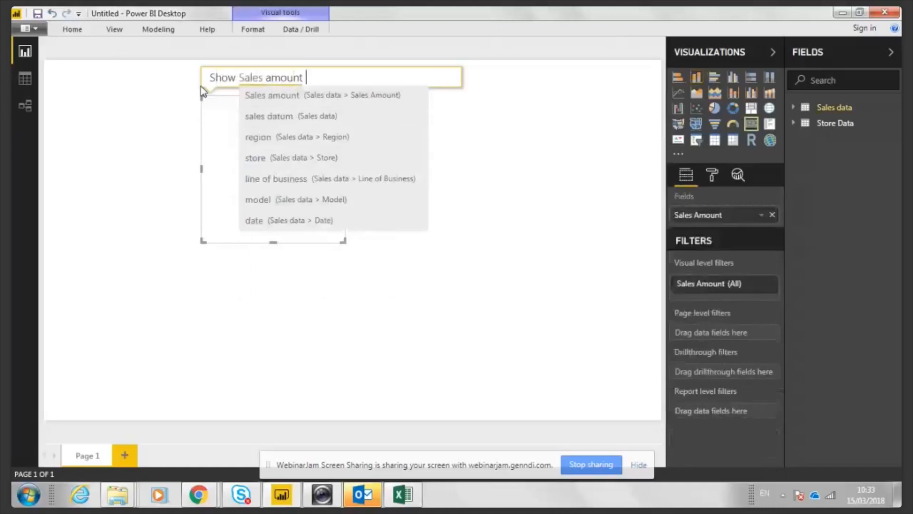
{"action": "type", "text": "by re"}
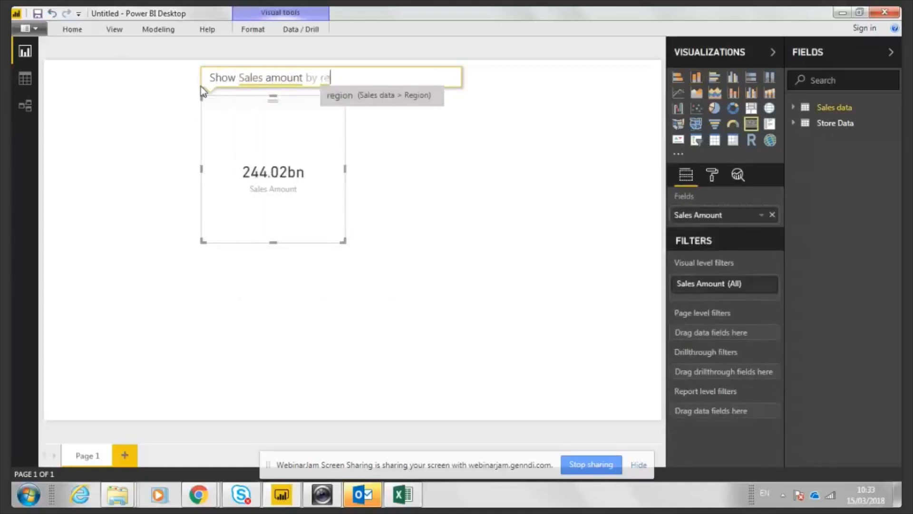
{"action": "type", "text": "gion"}
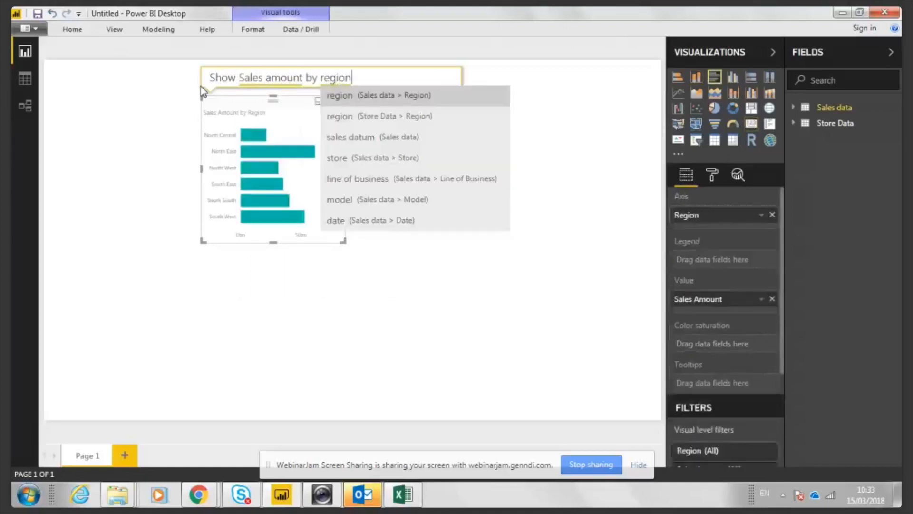
{"action": "key", "text": "Escape"}
{"action": "left_click", "coordinate": [451, 154]}
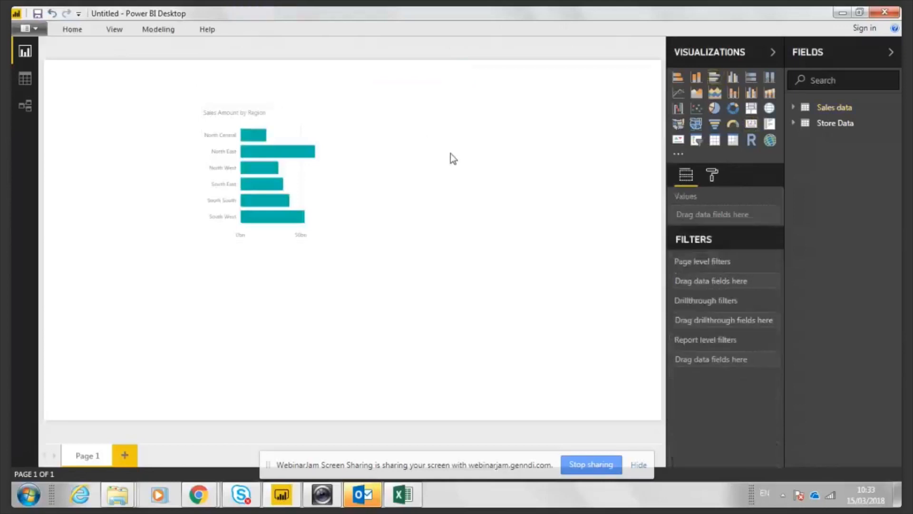
Move the Sales Amount by Region chart to the upper-left corner of the report page and widen it slightly
{"action": "left_click_drag", "start_coordinate": [288, 101], "coordinate": [132, 66]}
{"action": "left_click", "coordinate": [315, 102]}
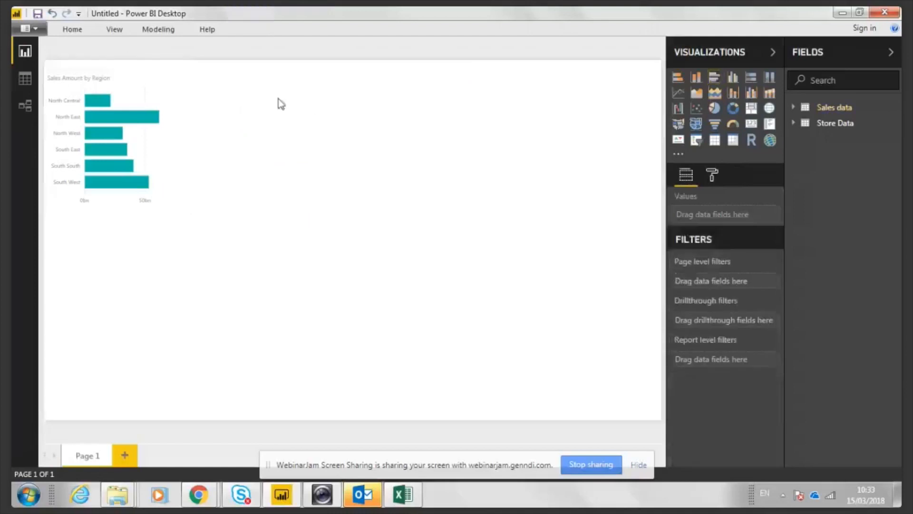
{"action": "left_click", "coordinate": [141, 68]}
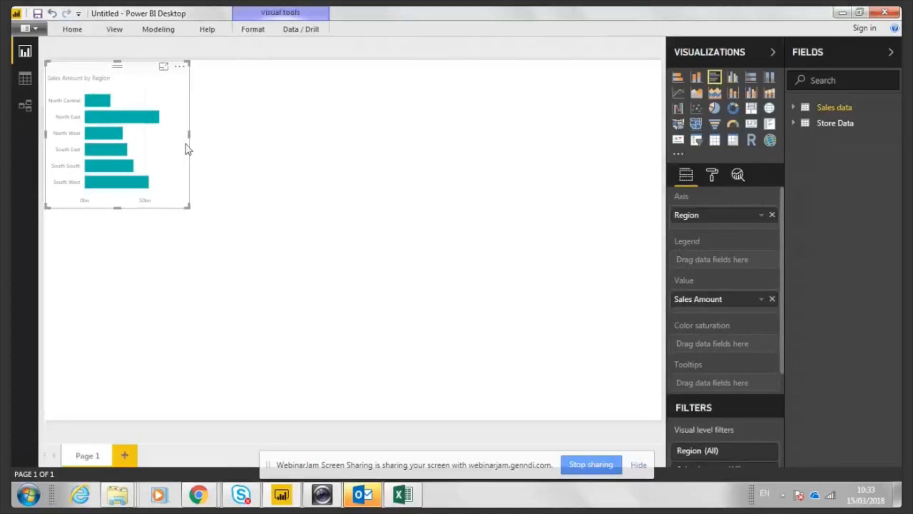
{"action": "left_click_drag", "start_coordinate": [189, 134], "coordinate": [228, 142]}
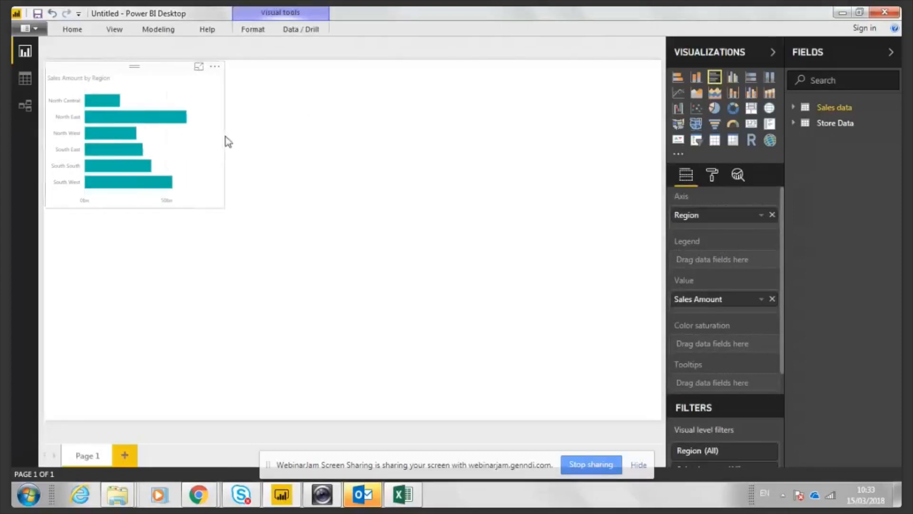
{"action": "left_click", "coordinate": [228, 141]}
{"action": "left_click", "coordinate": [167, 69]}
{"action": "left_click", "coordinate": [312, 120]}
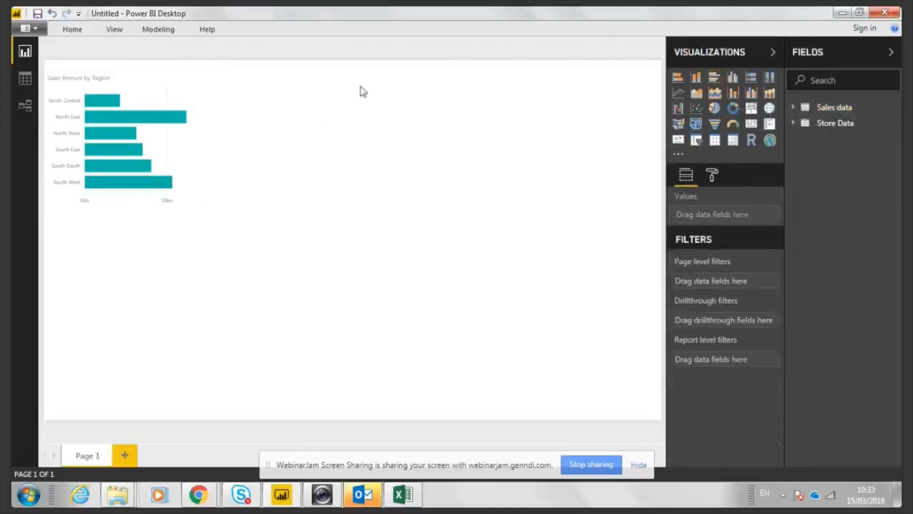
Add a visual beside the region chart by asking the question "date", and convert it to a slicer
{"action": "double_click", "coordinate": [394, 90]}
{"action": "type", "text": "date"}
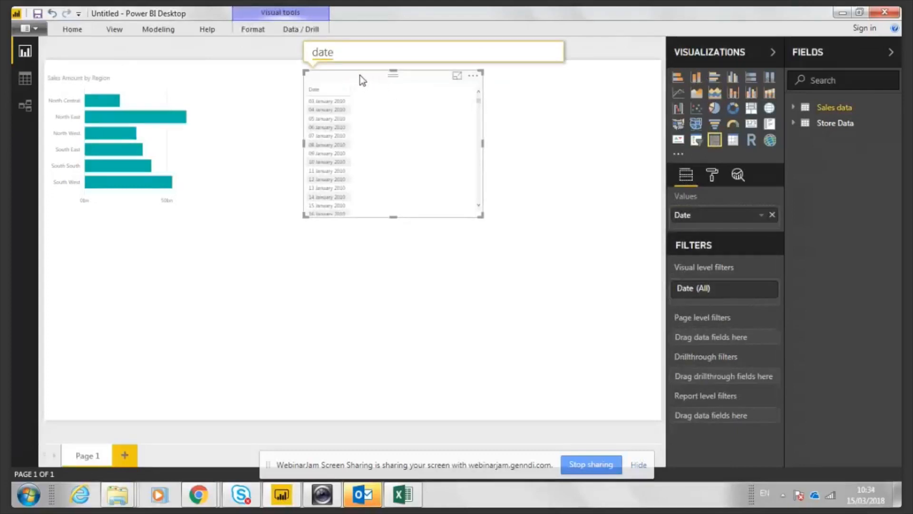
{"action": "left_click_drag", "start_coordinate": [347, 73], "coordinate": [313, 73]}
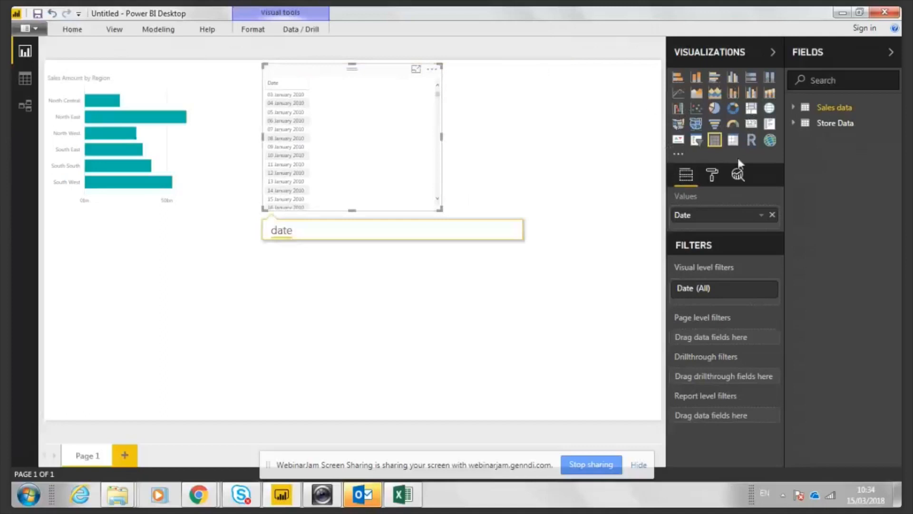
{"action": "left_click", "coordinate": [697, 142]}
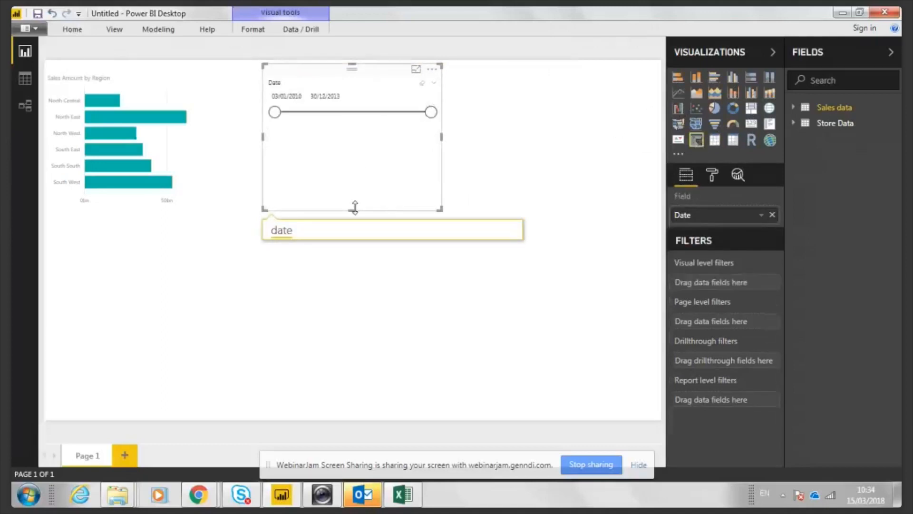
Reduce the date slicer's height to fit its slider and place it directly beside the region chart
{"action": "left_click_drag", "start_coordinate": [352, 209], "coordinate": [359, 156]}
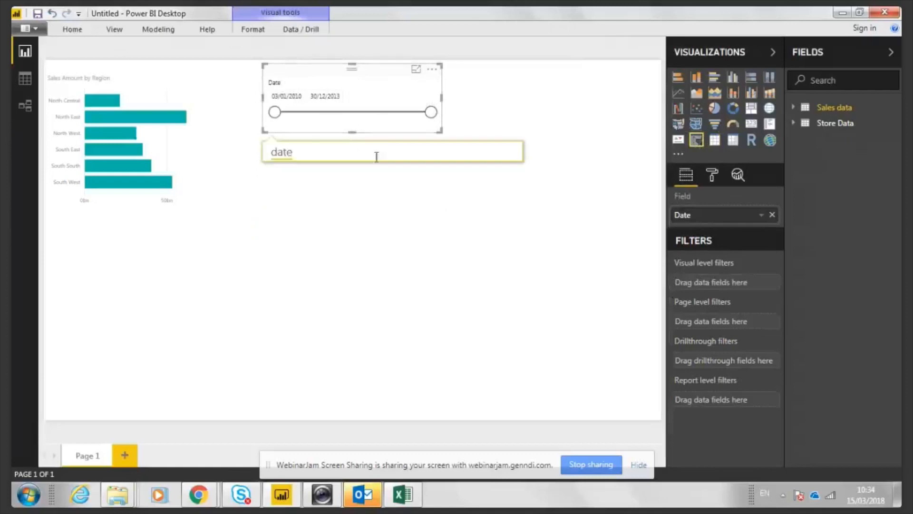
{"action": "left_click", "coordinate": [471, 163]}
{"action": "left_click_drag", "start_coordinate": [368, 71], "coordinate": [329, 64]}
{"action": "left_click", "coordinate": [339, 190]}
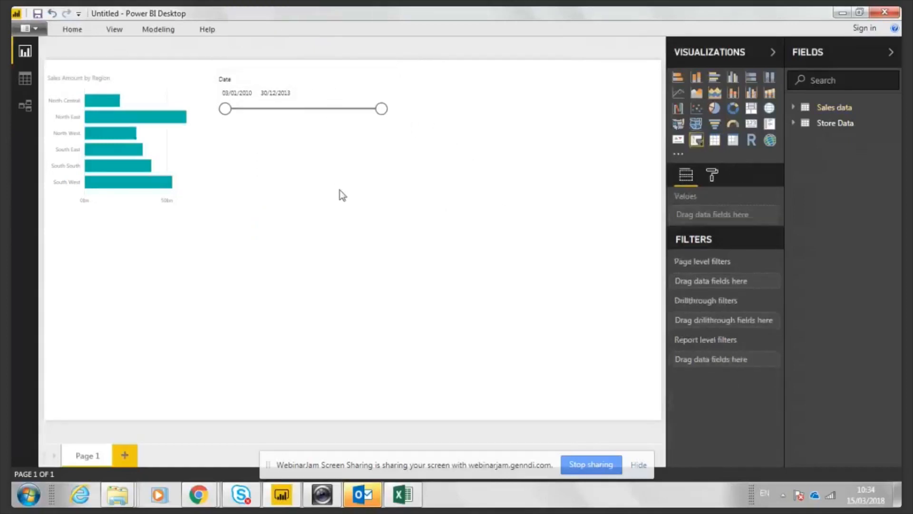
{"action": "left_click", "coordinate": [328, 67]}
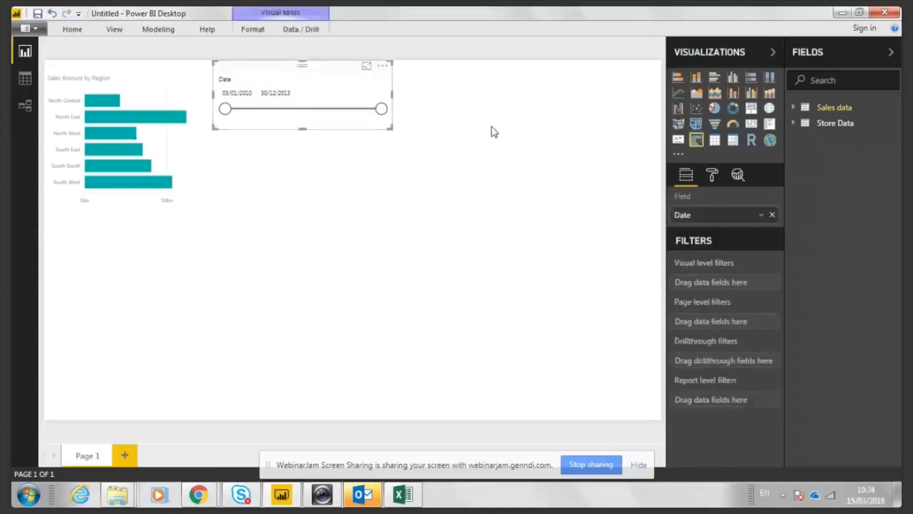
{"action": "left_click", "coordinate": [492, 127]}
{"action": "left_click", "coordinate": [335, 68]}
{"action": "left_click", "coordinate": [487, 114]}
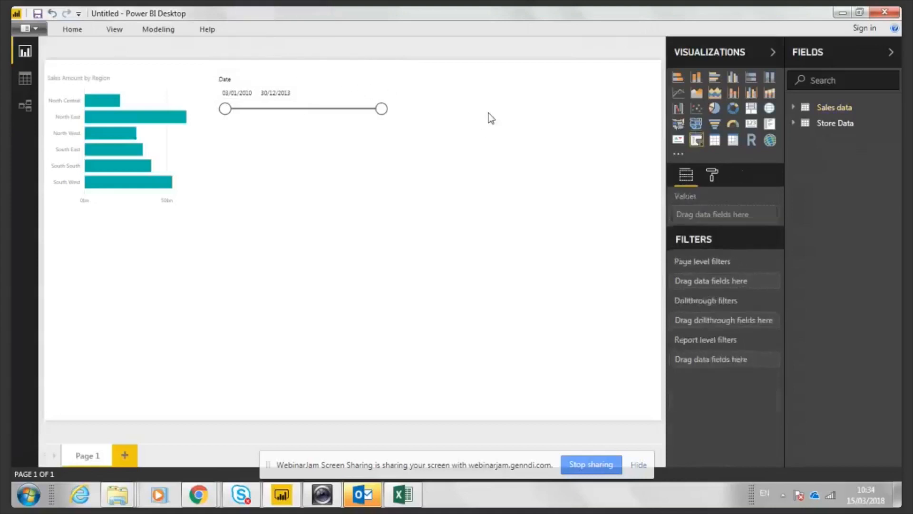
Add another visual beside the date slicer by asking "Sales amount by location as a column chart"
{"action": "double_click", "coordinate": [489, 111]}
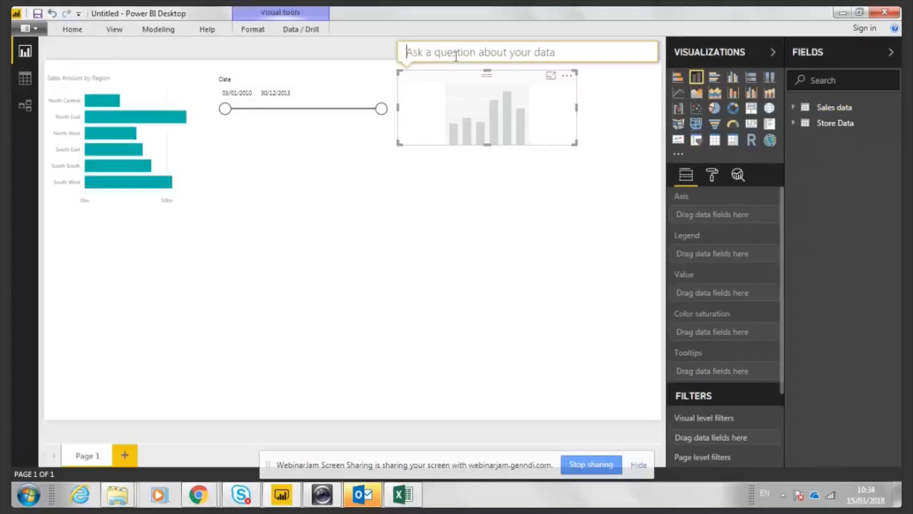
{"action": "type", "text": "Sales "}
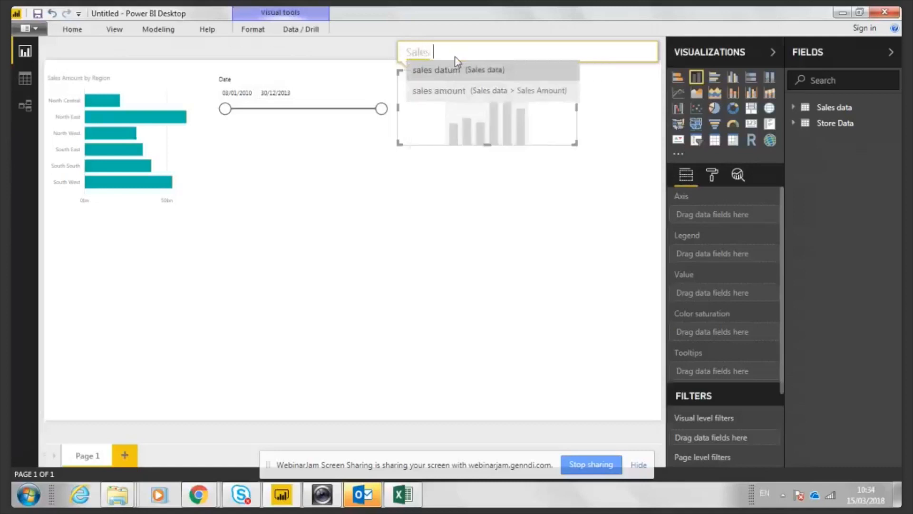
{"action": "type", "text": "amount b"}
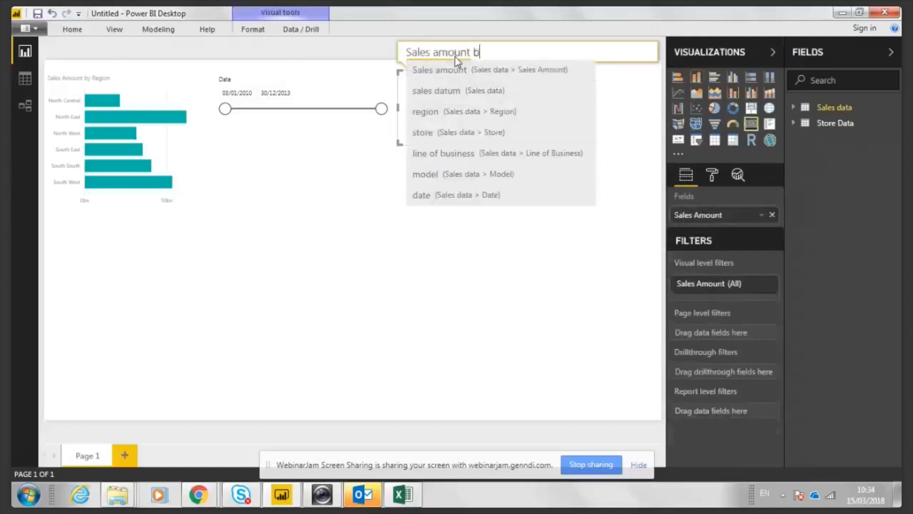
{"action": "type", "text": "y location"}
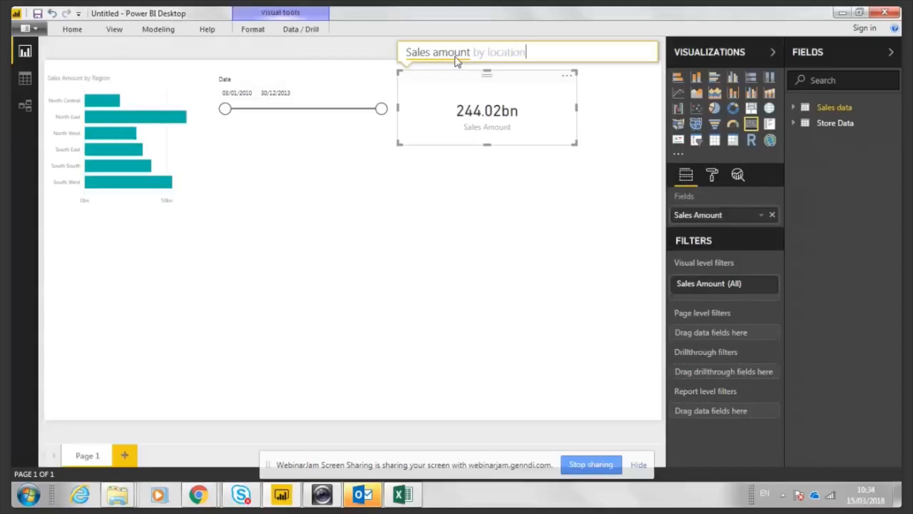
{"action": "type", "text": " as a column chart"}
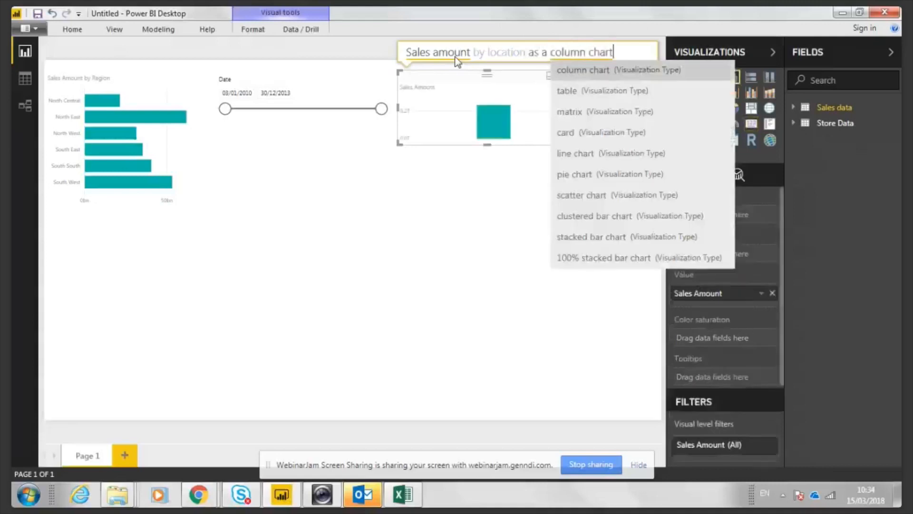
{"action": "key", "text": "Return"}
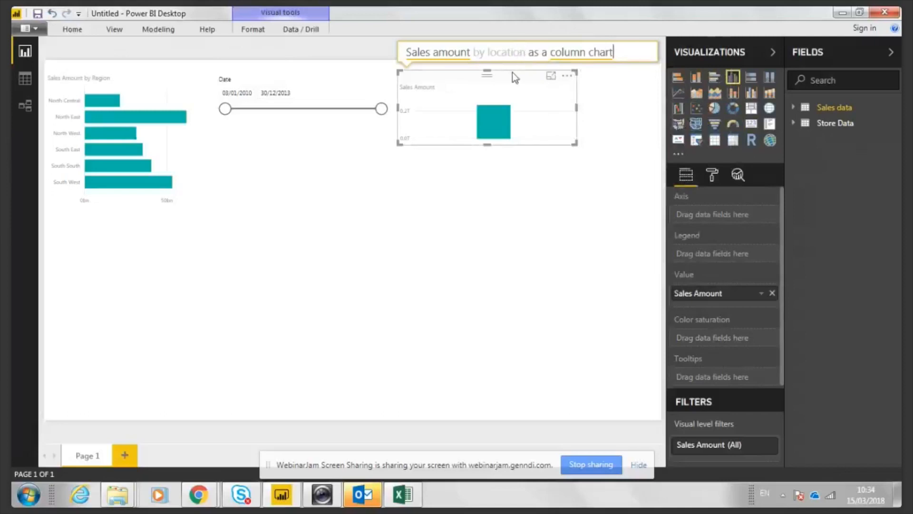
Replace "location" with "store" in the column chart's question so it plots sales amount by store
{"action": "key", "text": "BackSpace"}
{"action": "key", "text": "BackSpace"}
{"action": "key", "text": "BackSpace"}
{"action": "key", "text": "BackSpace"}
{"action": "key", "text": "BackSpace"}
{"action": "key", "text": "BackSpace"}
{"action": "key", "text": "BackSpace"}
{"action": "key", "text": "BackSpace"}
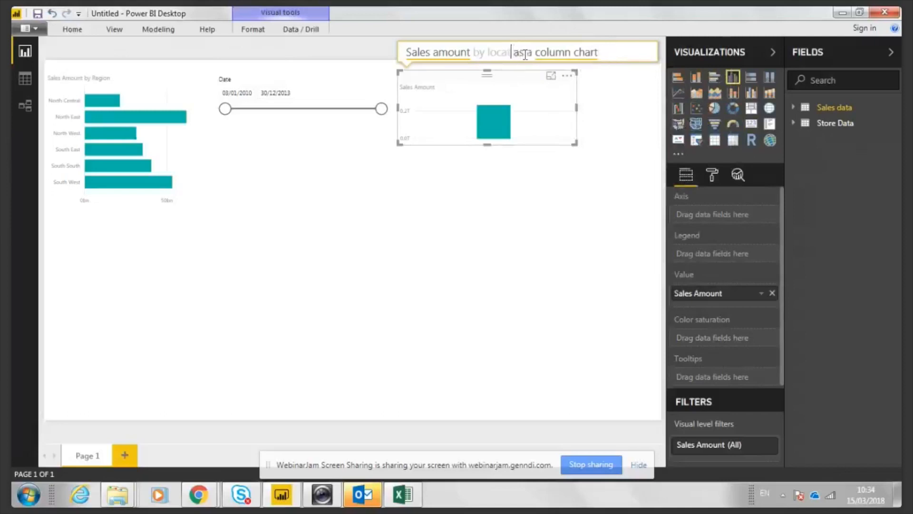
{"action": "type", "text": "store"}
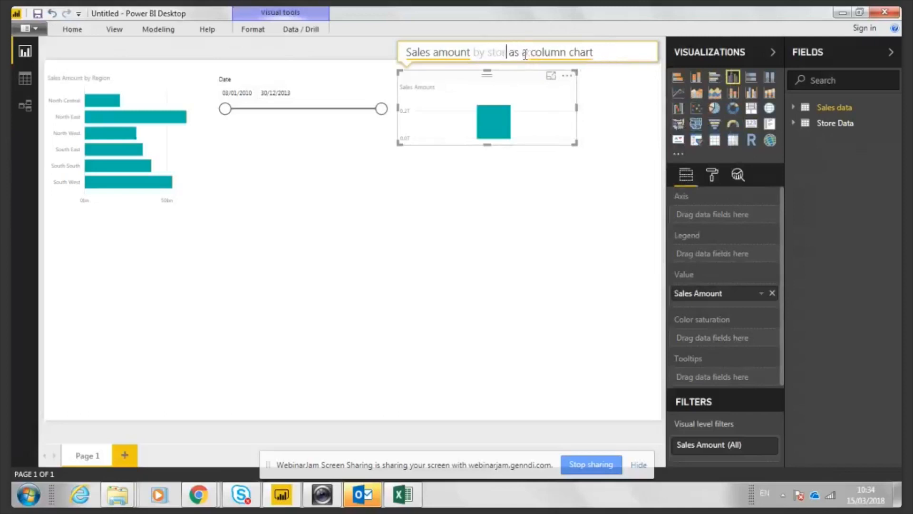
{"action": "key", "text": "Return"}
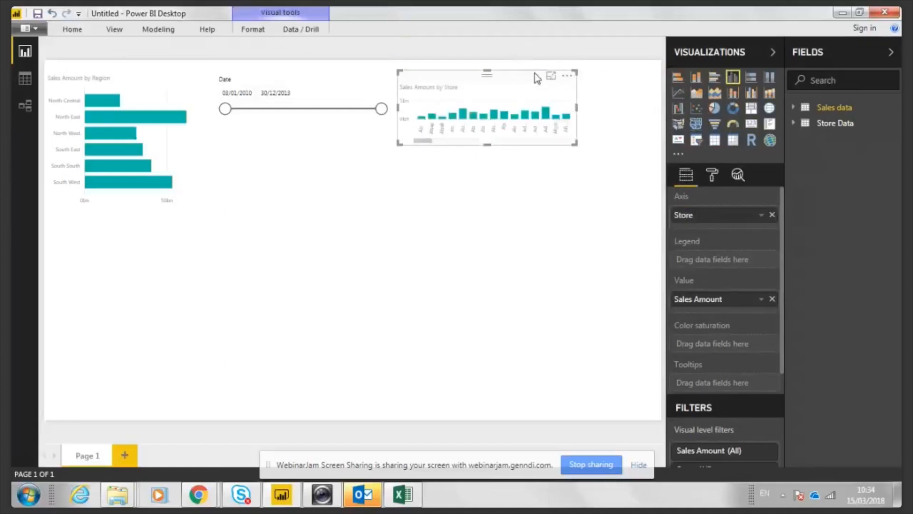
Move the Sales Amount by Store chart below the region chart, making it taller and extending its width to about half the page
{"action": "left_click_drag", "start_coordinate": [533, 75], "coordinate": [157, 228]}
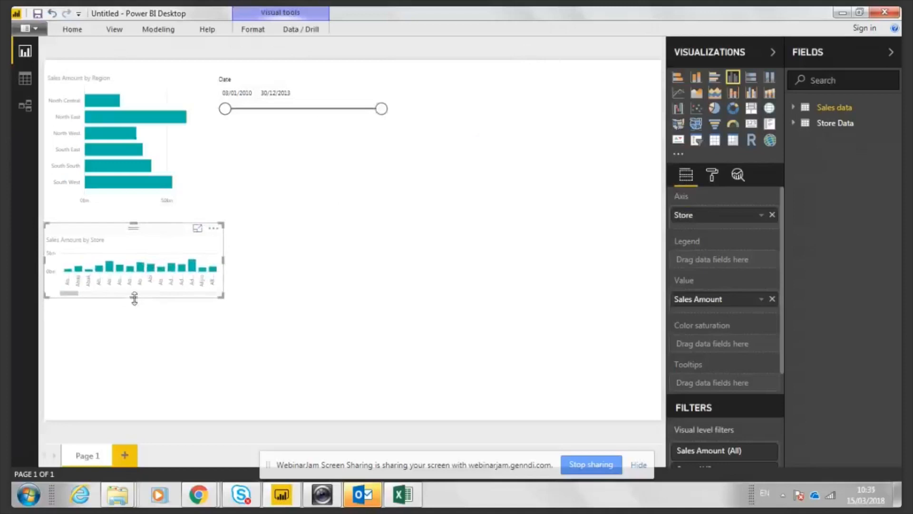
{"action": "left_click_drag", "start_coordinate": [134, 298], "coordinate": [136, 399]}
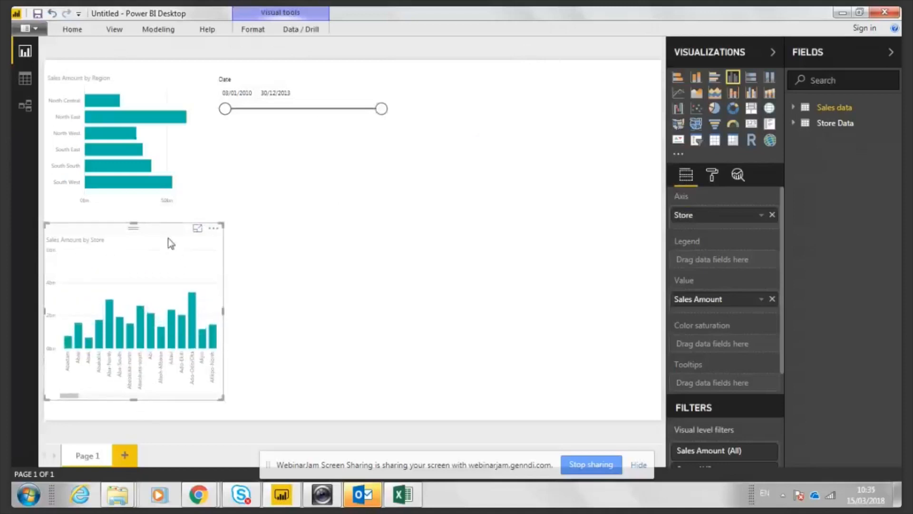
{"action": "left_click_drag", "start_coordinate": [223, 311], "coordinate": [466, 314]}
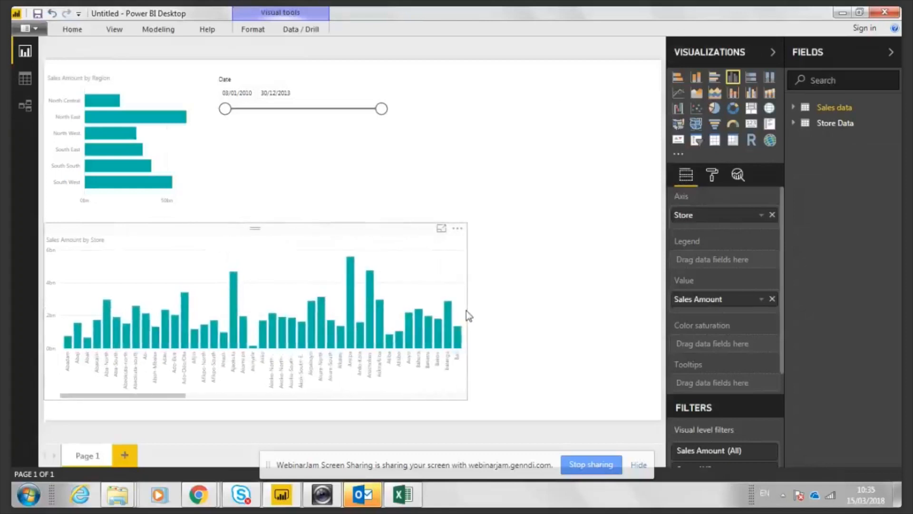
{"action": "left_click_drag", "start_coordinate": [467, 310], "coordinate": [467, 310]}
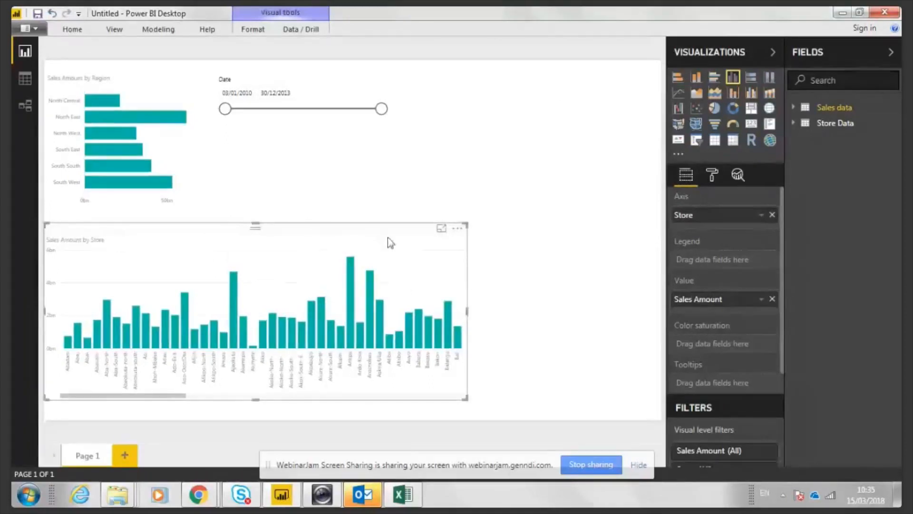
{"action": "left_click_drag", "start_coordinate": [467, 310], "coordinate": [336, 324]}
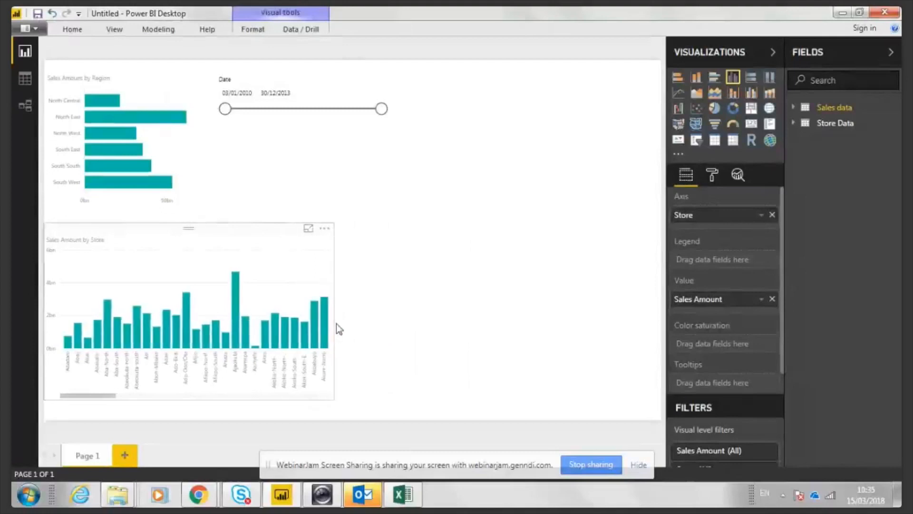
{"action": "left_click", "coordinate": [492, 138]}
{"action": "left_click", "coordinate": [234, 233]}
{"action": "left_click", "coordinate": [466, 147]}
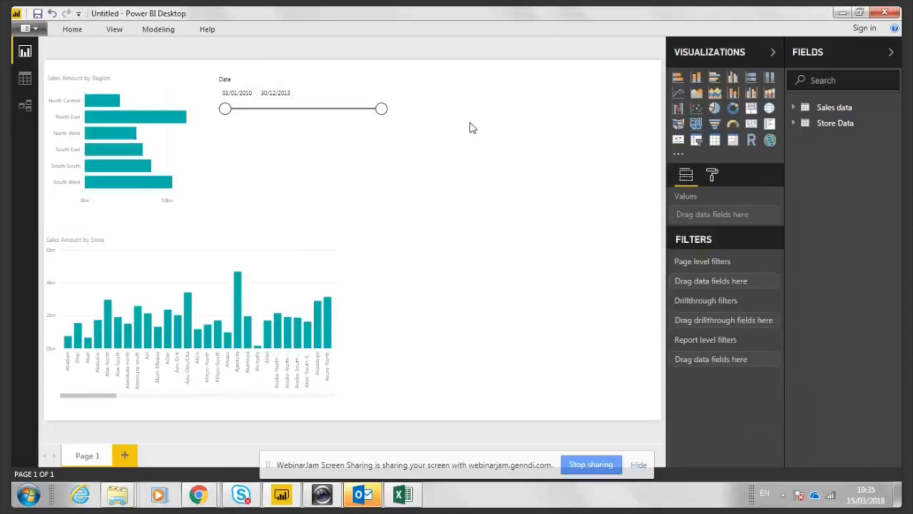
Check the columns of the loaded Sales data table, and return to the report page
{"action": "left_click", "coordinate": [24, 80]}
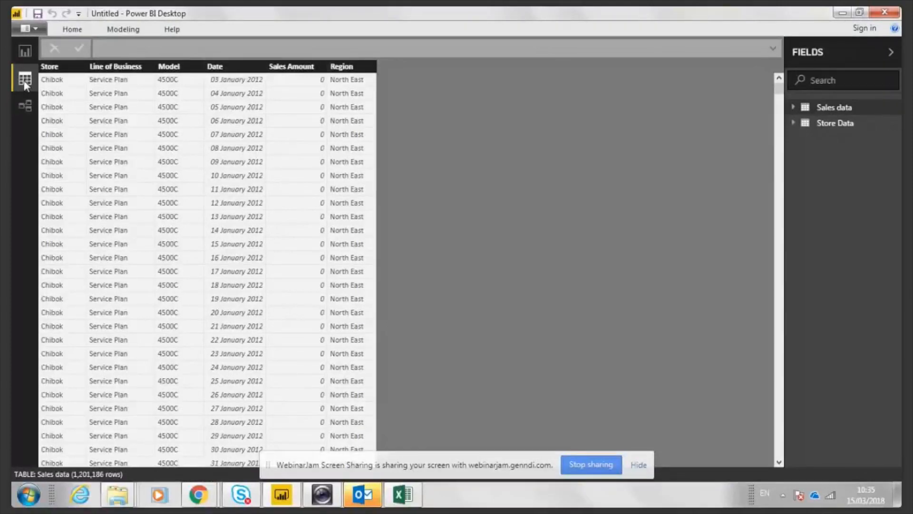
{"action": "left_click", "coordinate": [27, 52]}
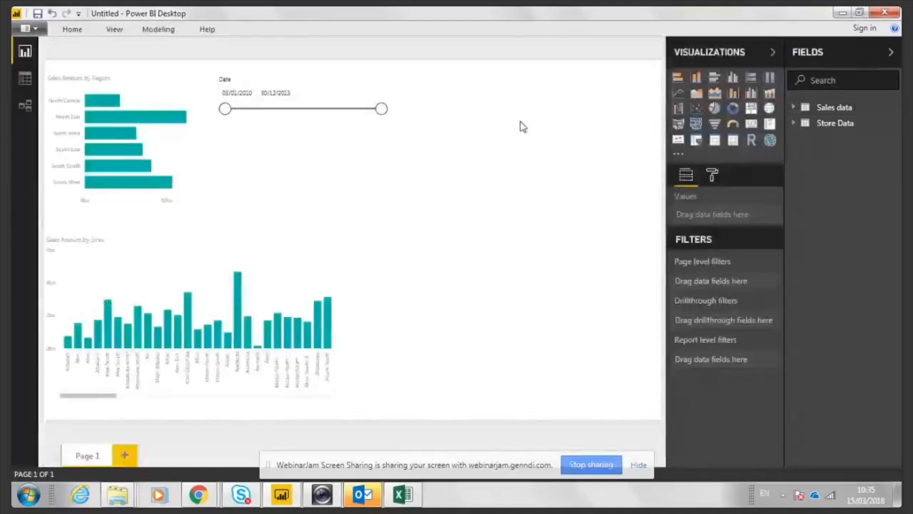
Add a visual in the empty area beside the date slicer by asking "Sales by line of business as a tree map"
{"action": "double_click", "coordinate": [489, 97]}
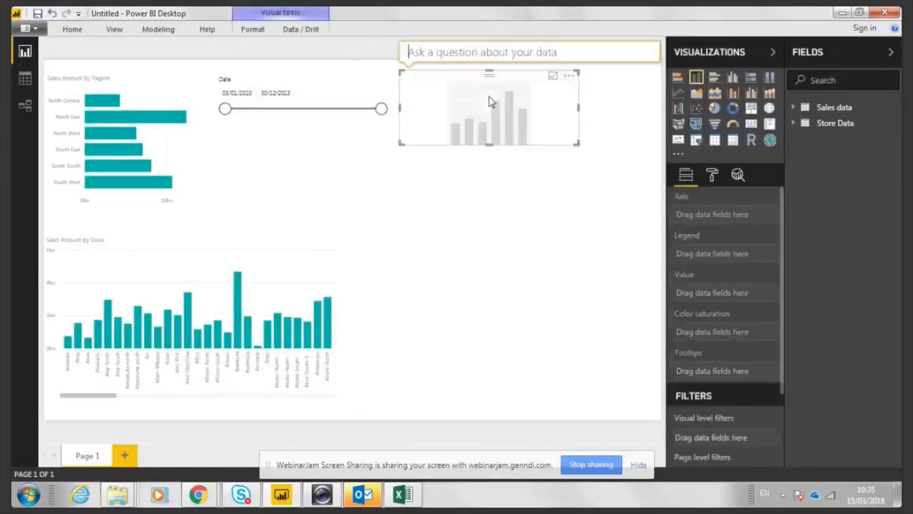
{"action": "type", "text": "line of busine"}
{"action": "key", "text": "BackSpace"}
{"action": "key", "text": "BackSpace"}
{"action": "key", "text": "BackSpace"}
{"action": "key", "text": "BackSpace"}
{"action": "key", "text": "BackSpace"}
{"action": "key", "text": "BackSpace"}
{"action": "key", "text": "BackSpace"}
{"action": "key", "text": "BackSpace"}
{"action": "key", "text": "BackSpace"}
{"action": "key", "text": "BackSpace"}
{"action": "key", "text": "BackSpace"}
{"action": "key", "text": "BackSpace"}
{"action": "key", "text": "BackSpace"}
{"action": "key", "text": "BackSpace"}
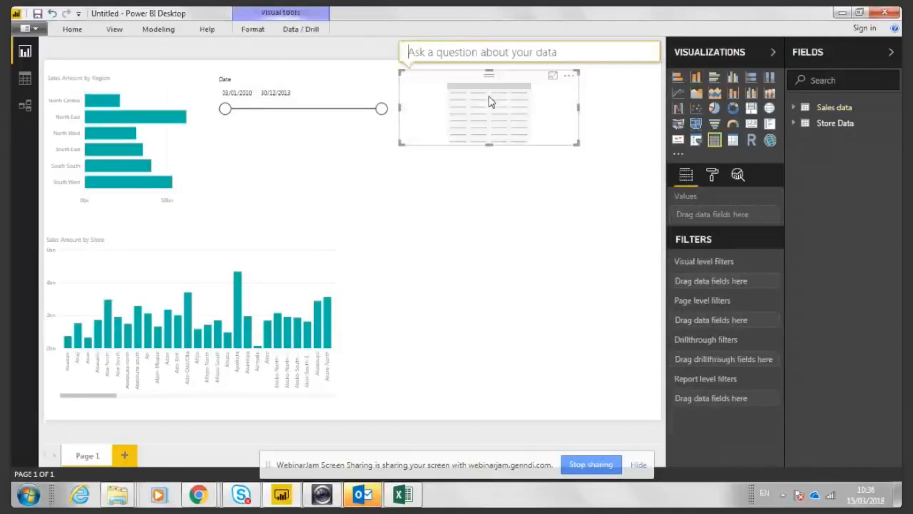
{"action": "type", "text": "Sales by"}
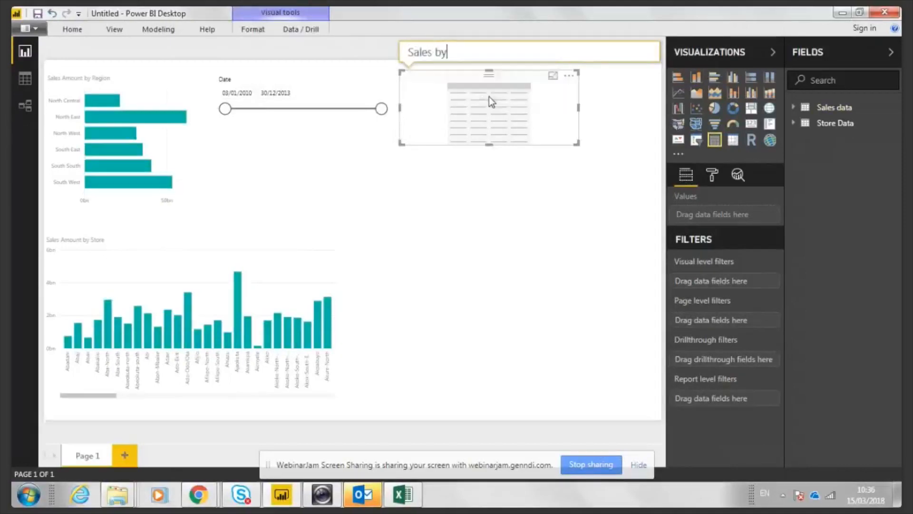
{"action": "type", "text": " line of business as a tree map"}
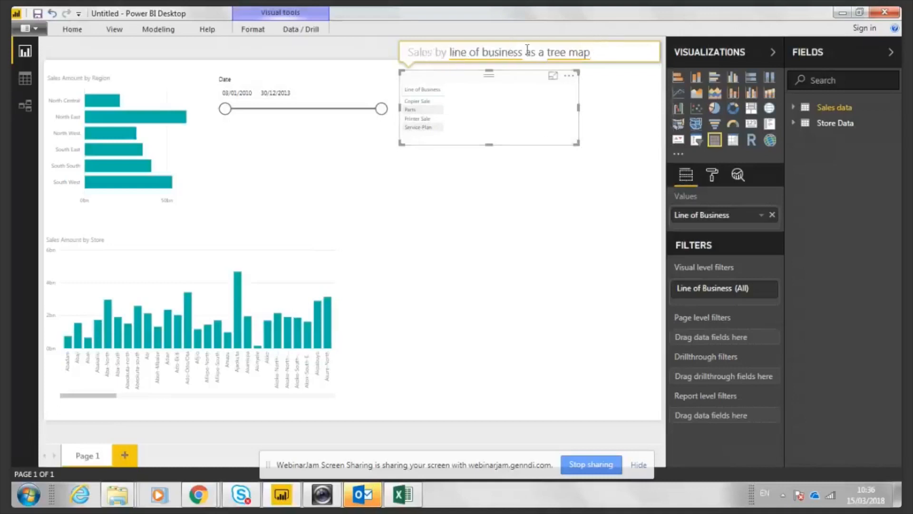
Reword the new visual's question to "Sales amount by line of business as tree map"
{"action": "left_click", "coordinate": [32, 83]}
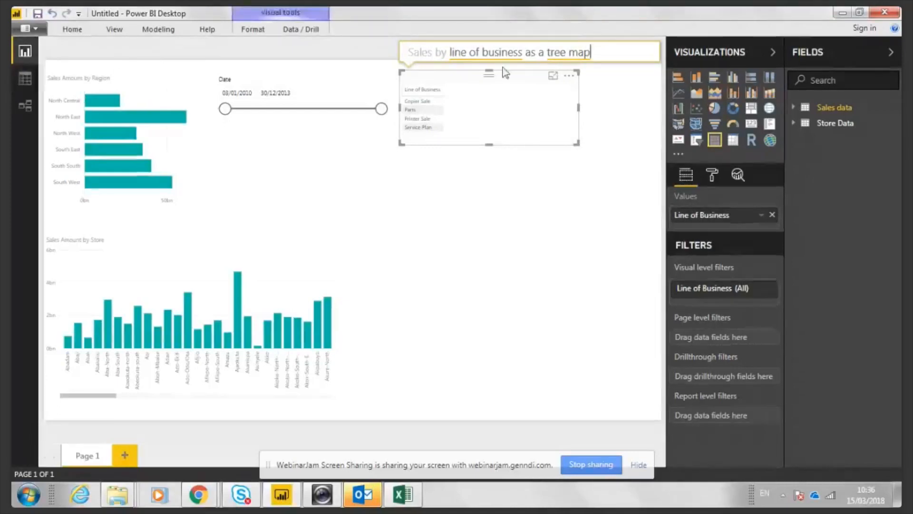
{"action": "key", "text": "BackSpace"}
{"action": "key", "text": "BackSpace"}
{"action": "key", "text": "BackSpace"}
{"action": "key", "text": "BackSpace"}
{"action": "key", "text": "BackSpace"}
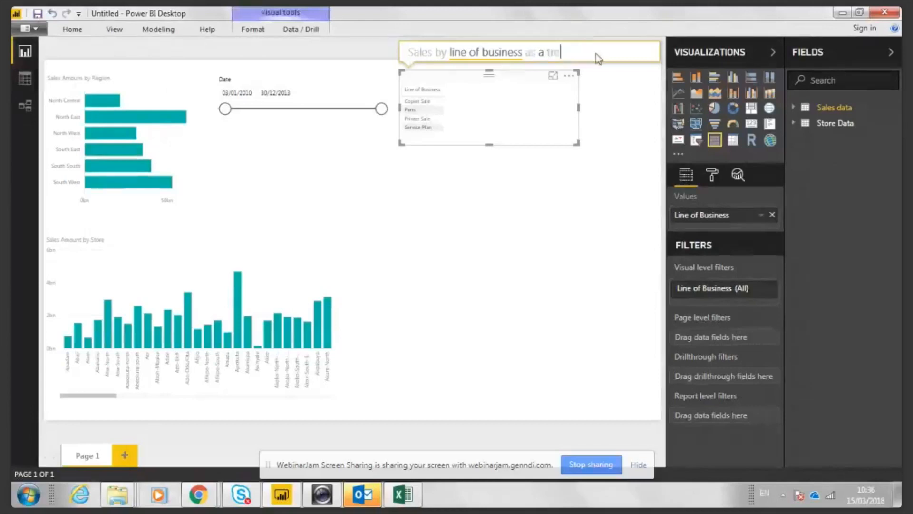
{"action": "key", "text": "BackSpace"}
{"action": "key", "text": "BackSpace"}
{"action": "key", "text": "BackSpace"}
{"action": "key", "text": "BackSpace"}
{"action": "key", "text": "BackSpace"}
{"action": "key", "text": "BackSpace"}
{"action": "key", "text": "BackSpace"}
{"action": "key", "text": "BackSpace"}
{"action": "key", "text": "BackSpace"}
{"action": "key", "text": "BackSpace"}
{"action": "key", "text": "BackSpace"}
{"action": "key", "text": "BackSpace"}
{"action": "key", "text": "BackSpace"}
{"action": "key", "text": "BackSpace"}
{"action": "key", "text": "BackSpace"}
{"action": "key", "text": "BackSpace"}
{"action": "key", "text": "BackSpace"}
{"action": "key", "text": "BackSpace"}
{"action": "key", "text": "BackSpace"}
{"action": "key", "text": "BackSpace"}
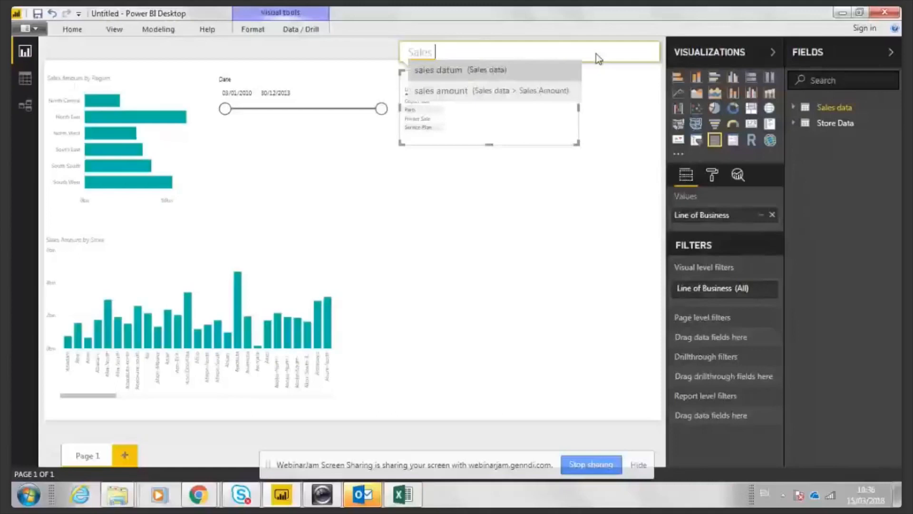
{"action": "type", "text": "amount by line of"}
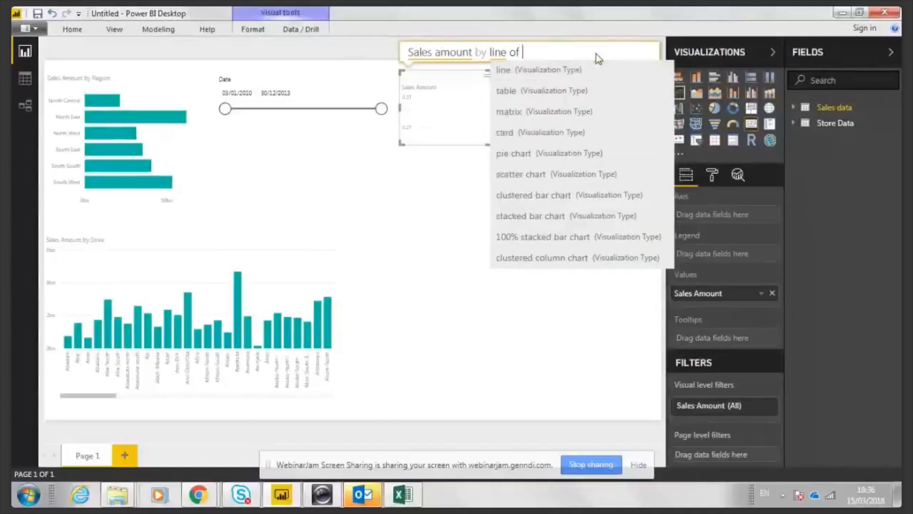
{"action": "type", "text": " business "}
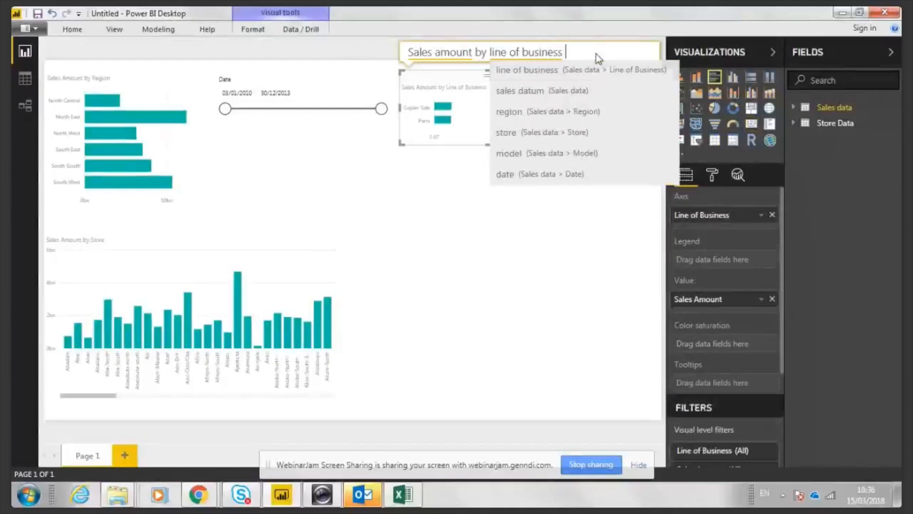
{"action": "type", "text": "as tree"}
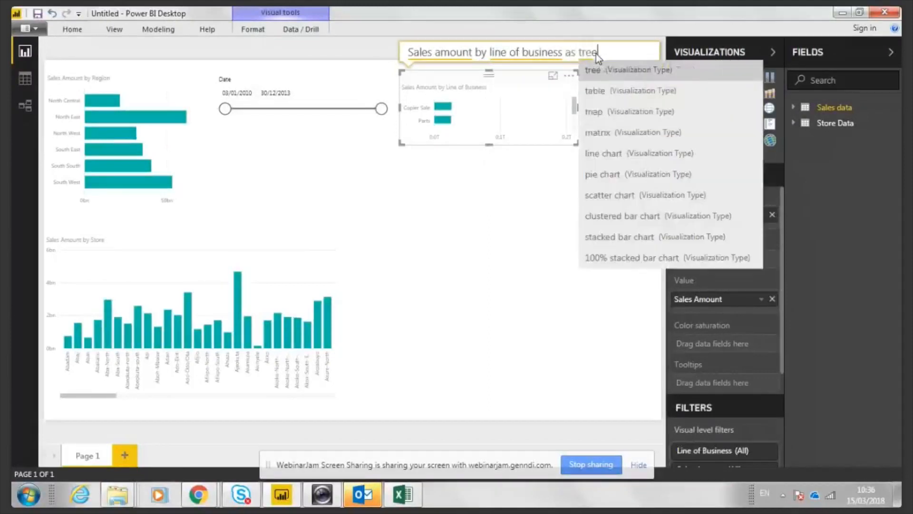
{"action": "type", "text": " map"}
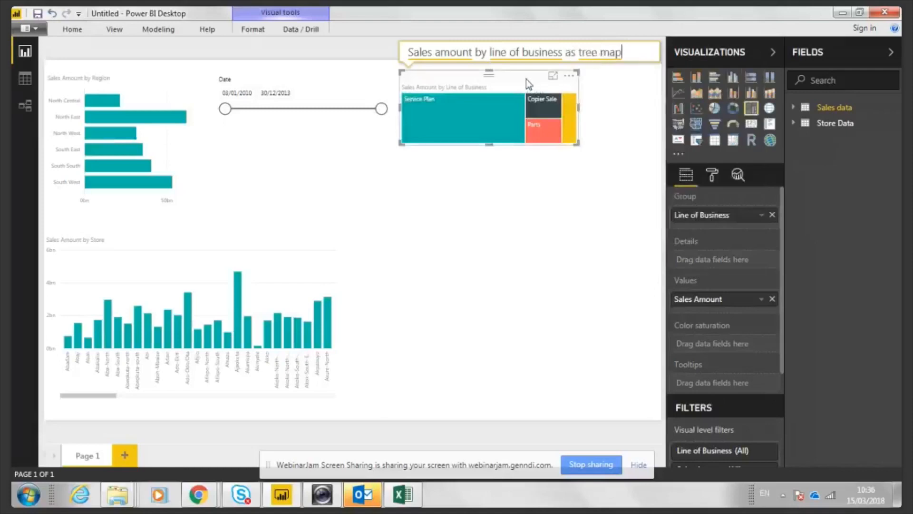
Make the tree map taller, move it beside the Sales Amount by Store chart, and widen it to the page edge
{"action": "left_click_drag", "start_coordinate": [490, 144], "coordinate": [518, 271]}
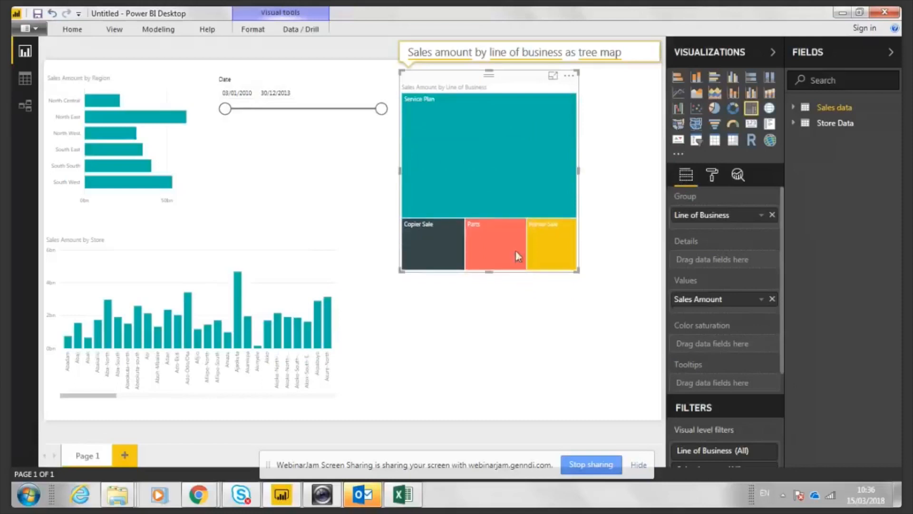
{"action": "left_click", "coordinate": [435, 183]}
{"action": "left_click_drag", "start_coordinate": [445, 76], "coordinate": [394, 229]}
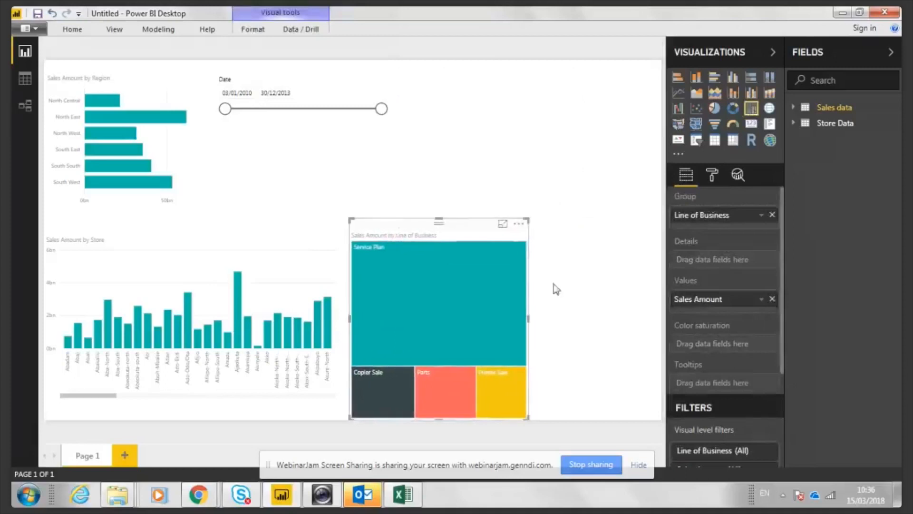
{"action": "left_click_drag", "start_coordinate": [529, 317], "coordinate": [665, 323]}
{"action": "left_click", "coordinate": [593, 204]}
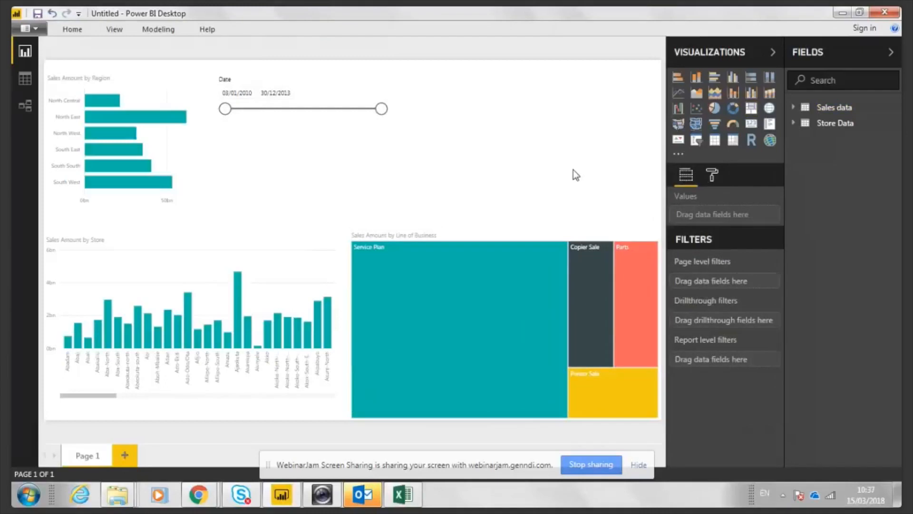
Review the Sales data table's columns, return to the report page, and slightly lower the tree map's upper edge
{"action": "left_click", "coordinate": [484, 230]}
{"action": "left_click", "coordinate": [487, 147]}
{"action": "left_click", "coordinate": [24, 78]}
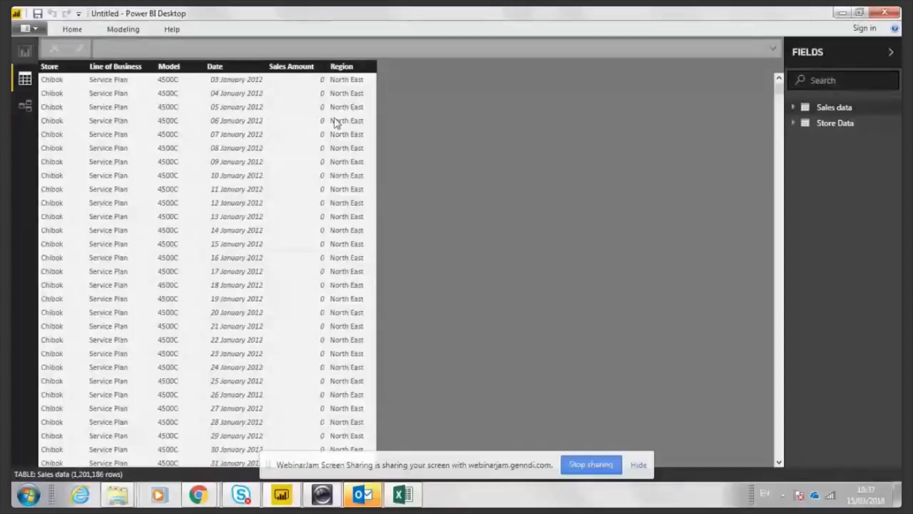
{"action": "left_click", "coordinate": [21, 51]}
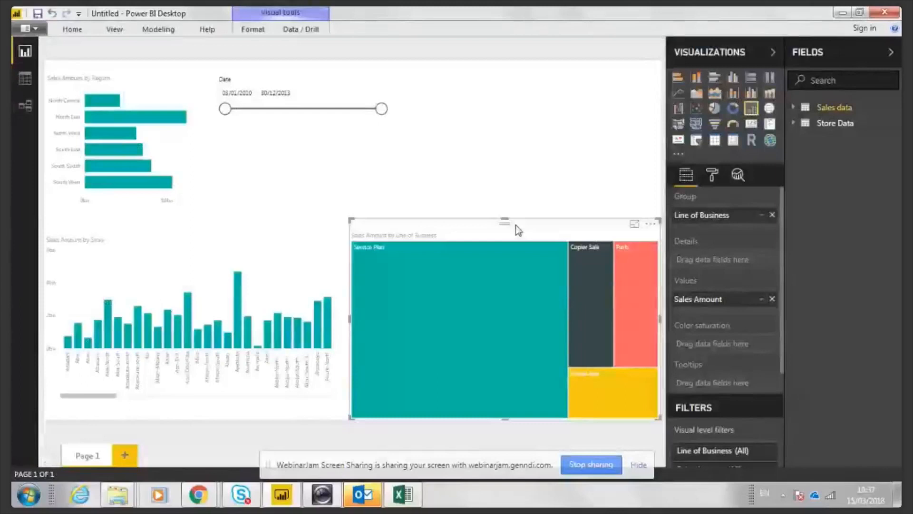
{"action": "left_click", "coordinate": [521, 144]}
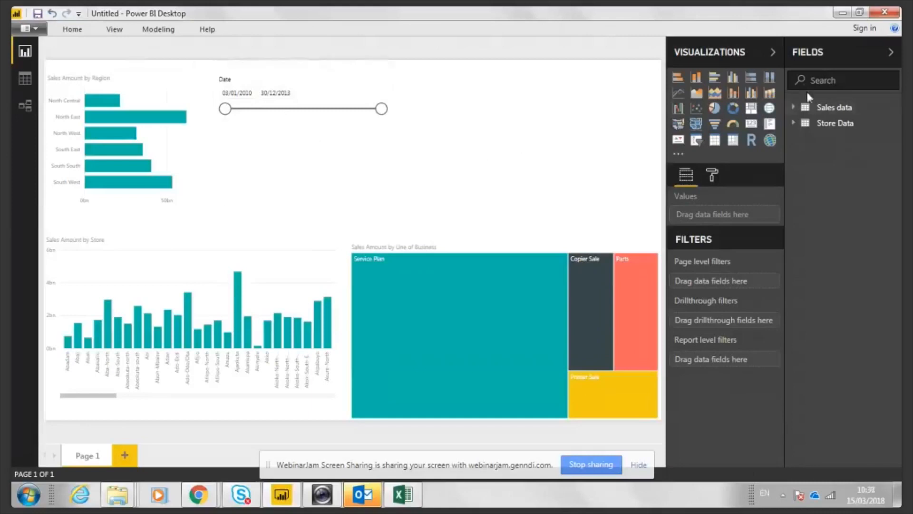
Open the Sales data query in Power Query Editor, inspect its Merged Queries step, and close the editor
{"action": "right_click", "coordinate": [832, 109]}
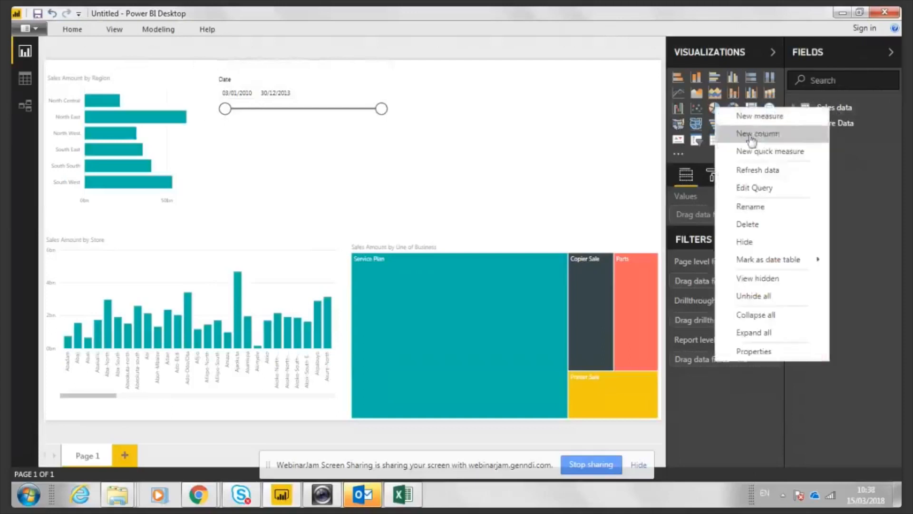
{"action": "left_click", "coordinate": [756, 189]}
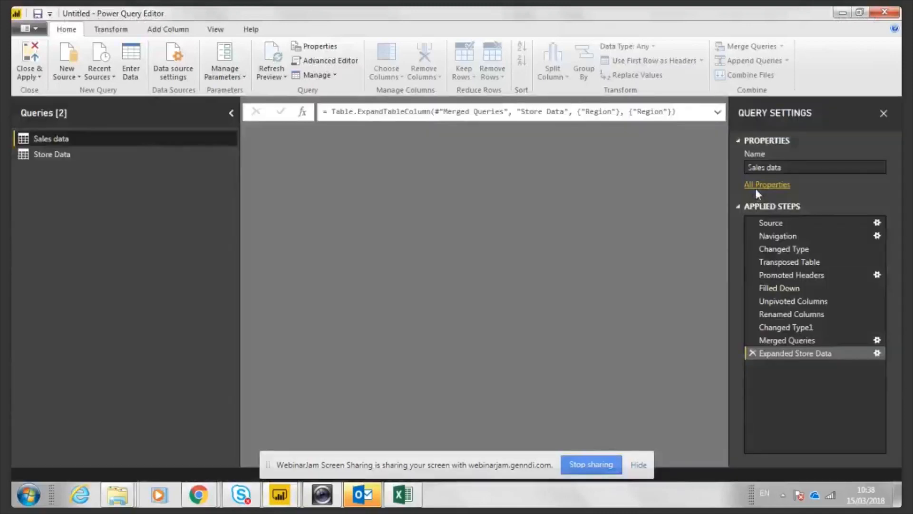
{"action": "left_click", "coordinate": [795, 340]}
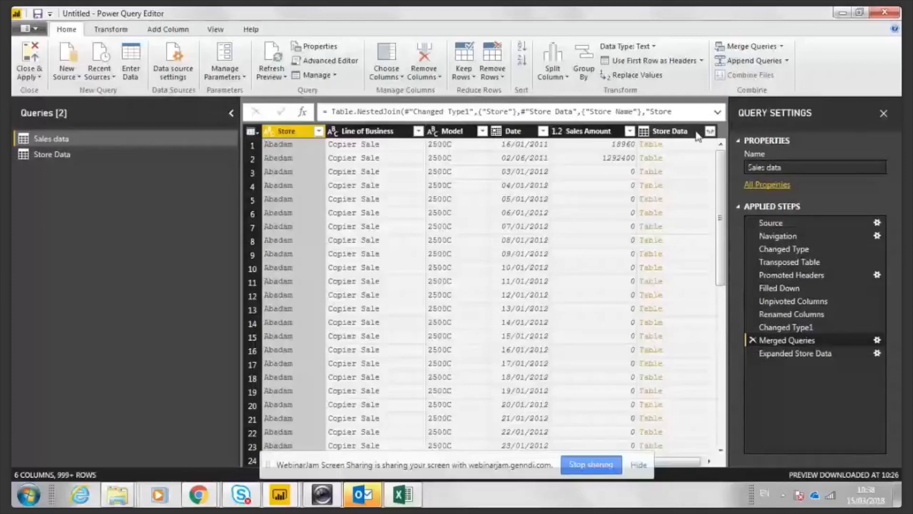
{"action": "left_click", "coordinate": [37, 75]}
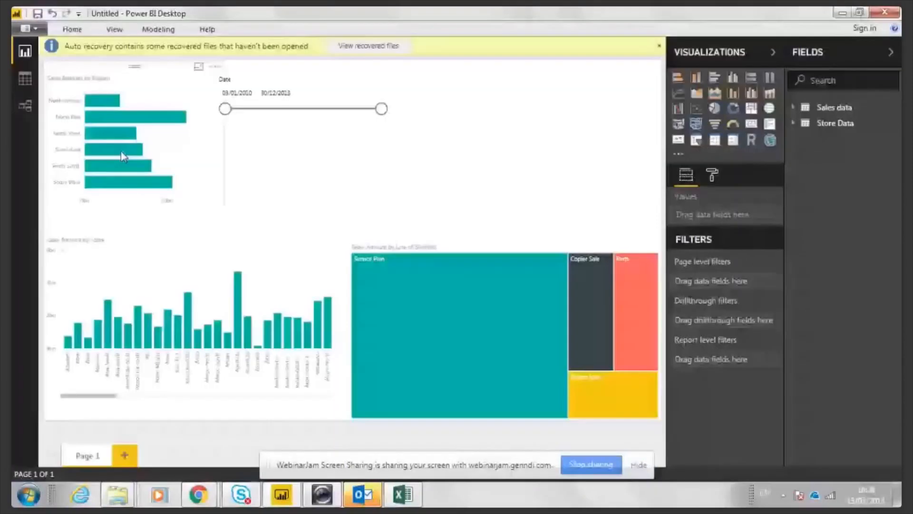
Enlarge the Sales data table in the relationship diagram and link its Store field to Store Name in Store Data
{"action": "left_click", "coordinate": [25, 105]}
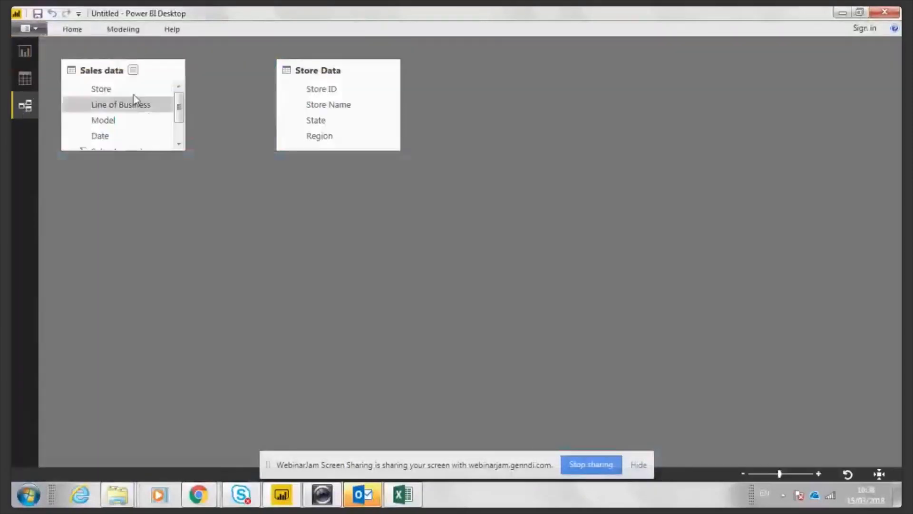
{"action": "left_click", "coordinate": [114, 72]}
{"action": "left_click_drag", "start_coordinate": [122, 152], "coordinate": [129, 256]}
{"action": "left_click_drag", "start_coordinate": [100, 88], "coordinate": [318, 109]}
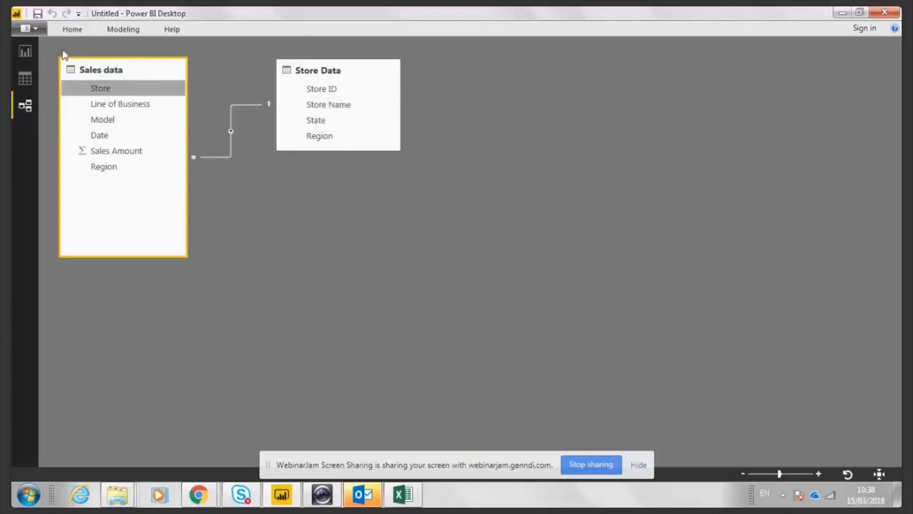
Return to the report page and narrow the date slicer to about half its width
{"action": "left_click", "coordinate": [27, 50]}
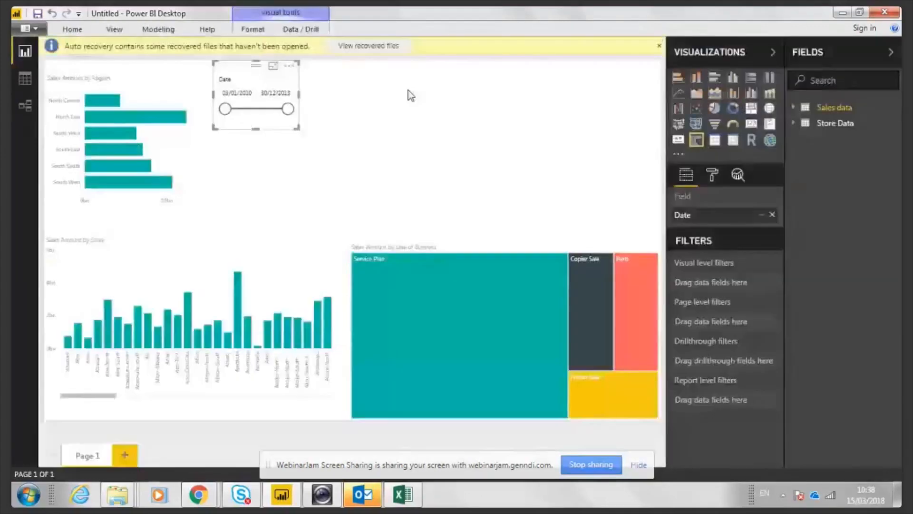
{"action": "left_click", "coordinate": [409, 91]}
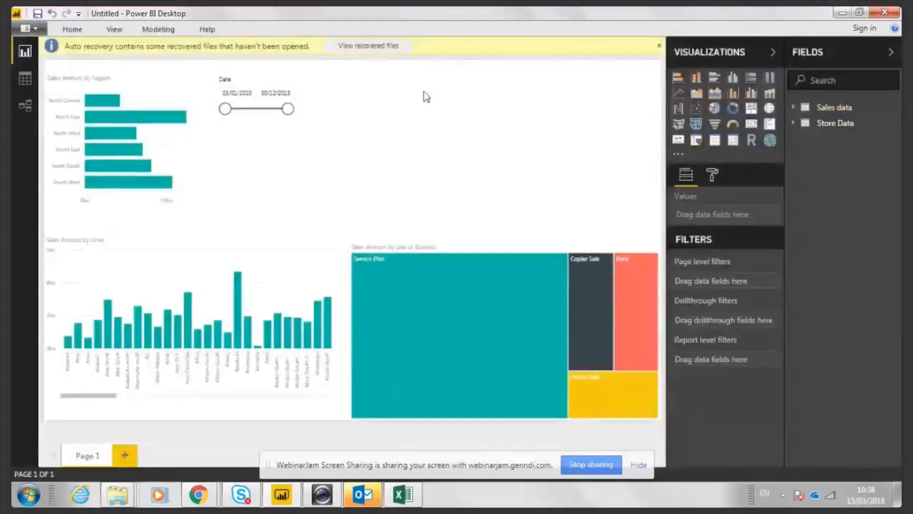
Set the data category of the State column in the Store Data table to State or Province
{"action": "left_click", "coordinate": [24, 80]}
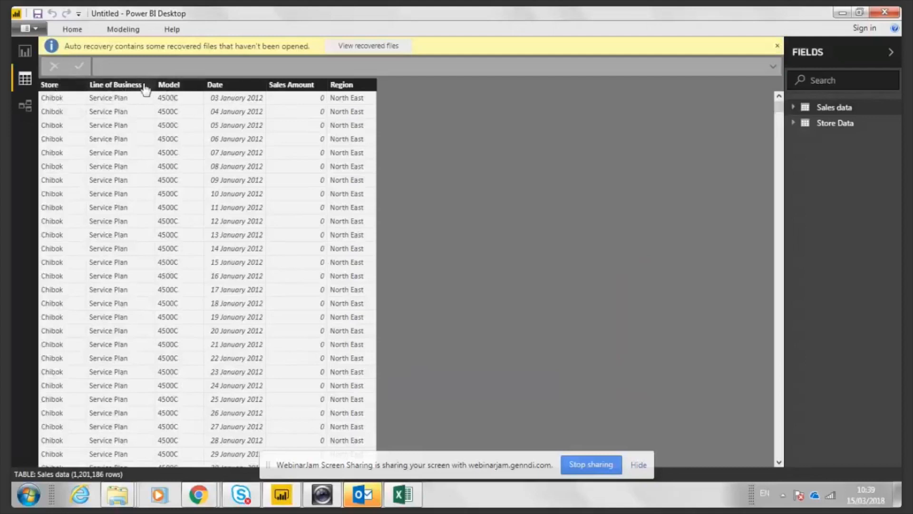
{"action": "left_click", "coordinate": [836, 124]}
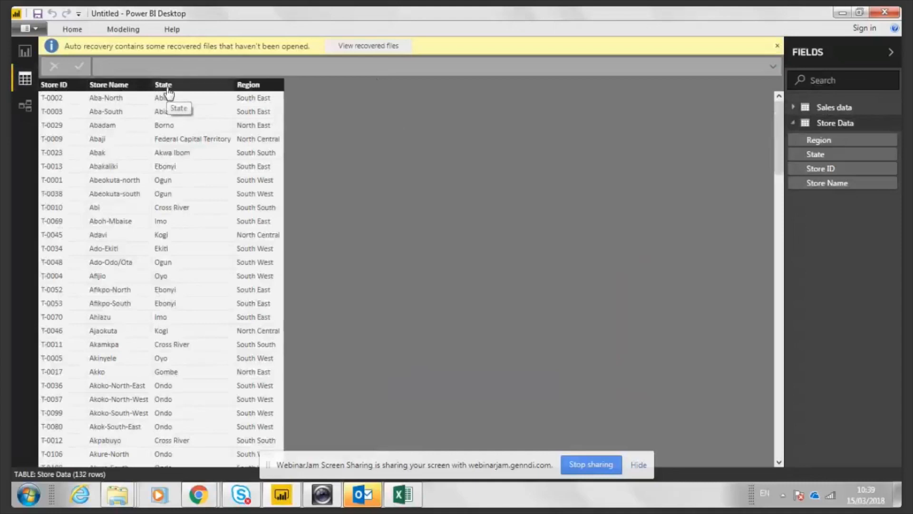
{"action": "left_click", "coordinate": [777, 45]}
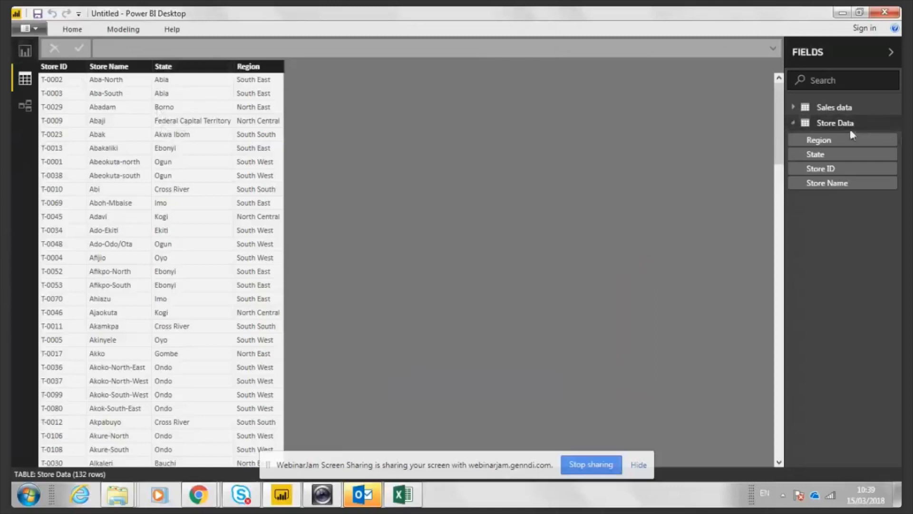
{"action": "left_click", "coordinate": [174, 68]}
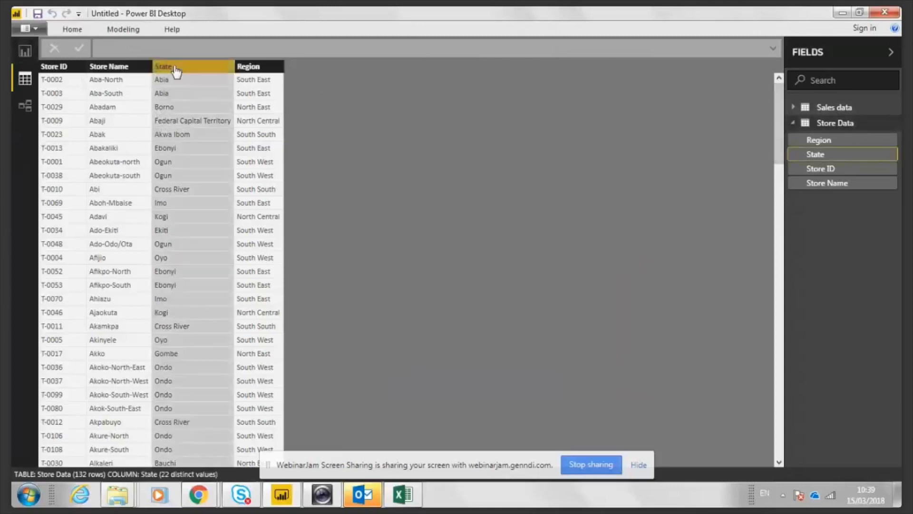
{"action": "left_click", "coordinate": [133, 31]}
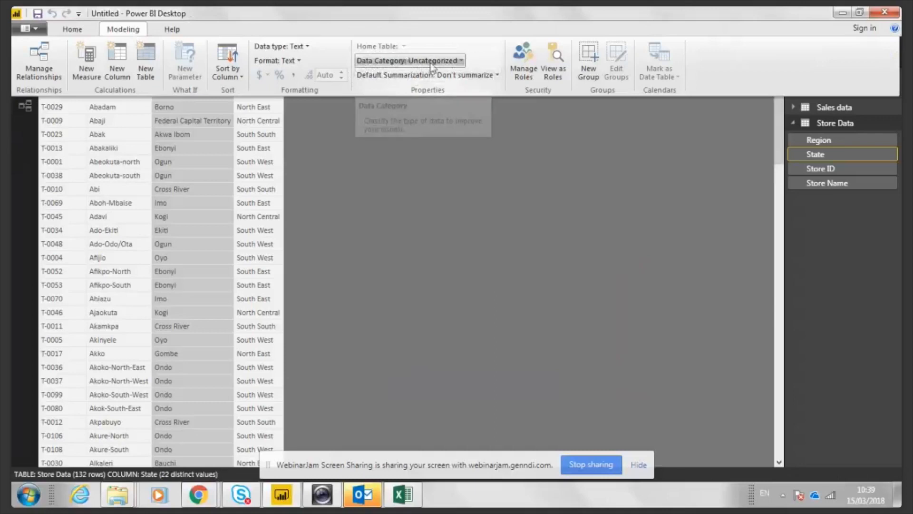
{"action": "left_click", "coordinate": [463, 62]}
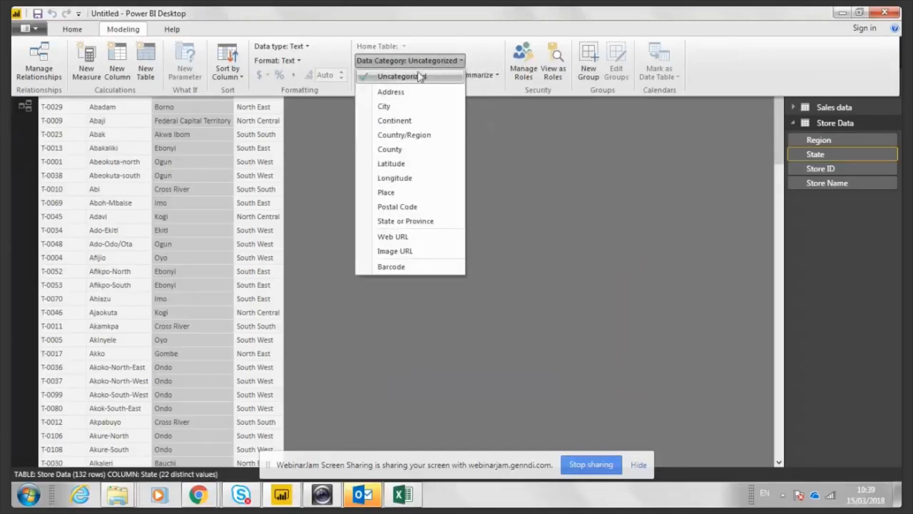
{"action": "left_click", "coordinate": [401, 221]}
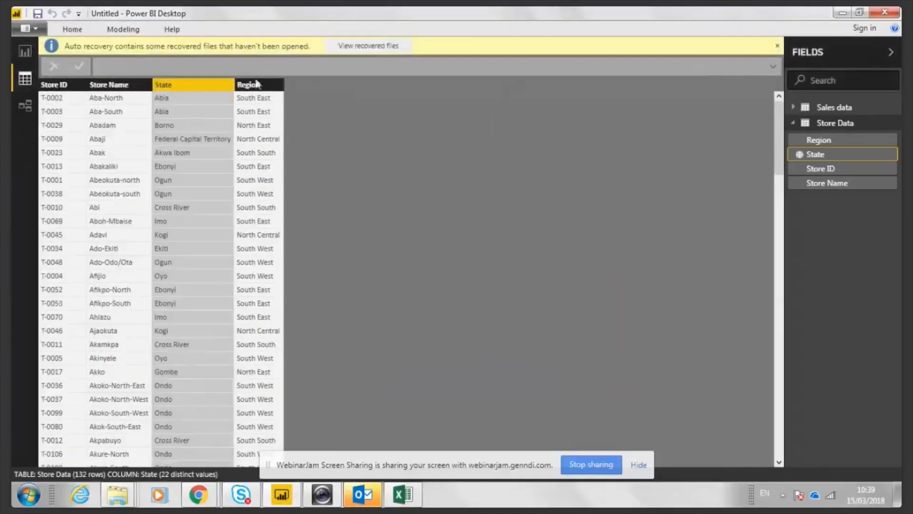
Return to the report page and add a visual in its empty upper area by asking the question "Show sales amount by state"
{"action": "left_click", "coordinate": [25, 51]}
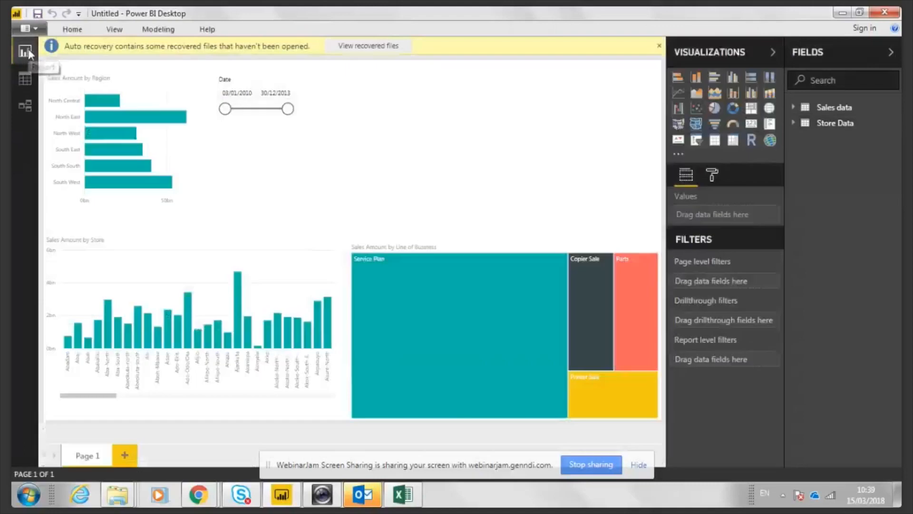
{"action": "double_click", "coordinate": [493, 88]}
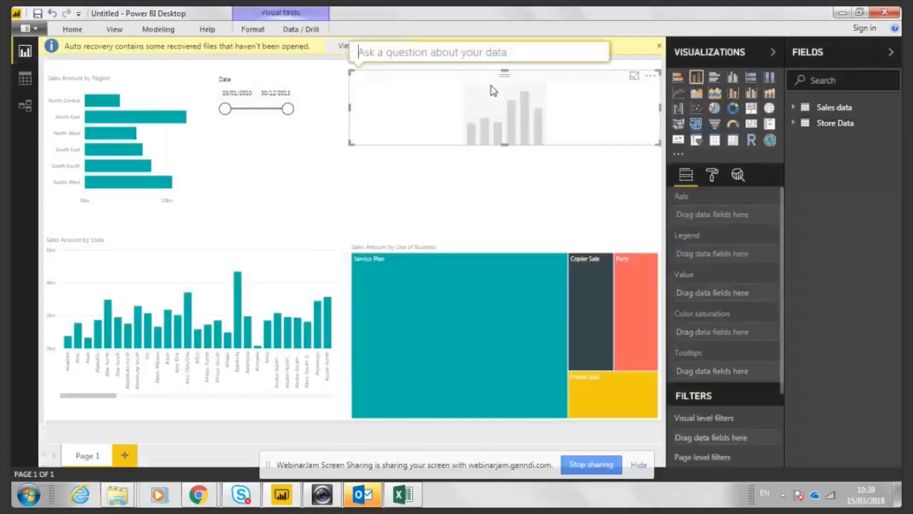
{"action": "type", "text": "s"}
{"action": "key", "text": "BackSpace"}
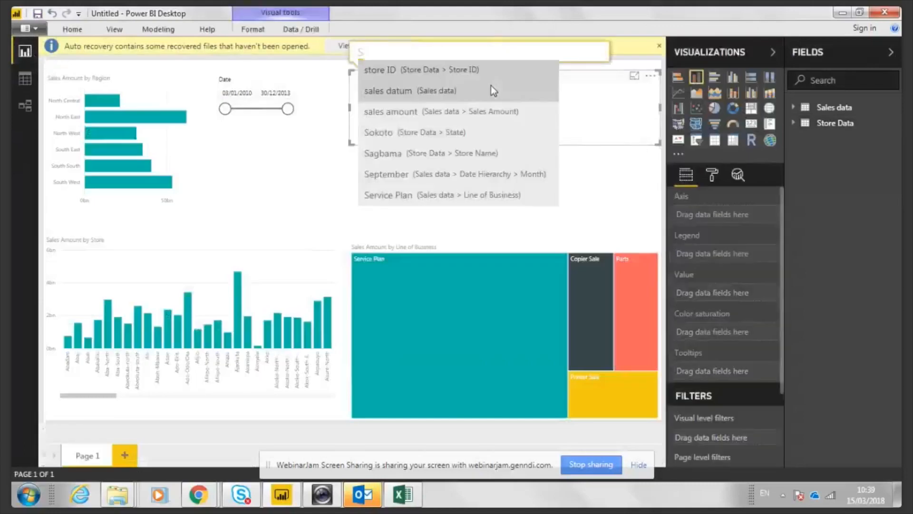
{"action": "type", "text": "Show sales amount"}
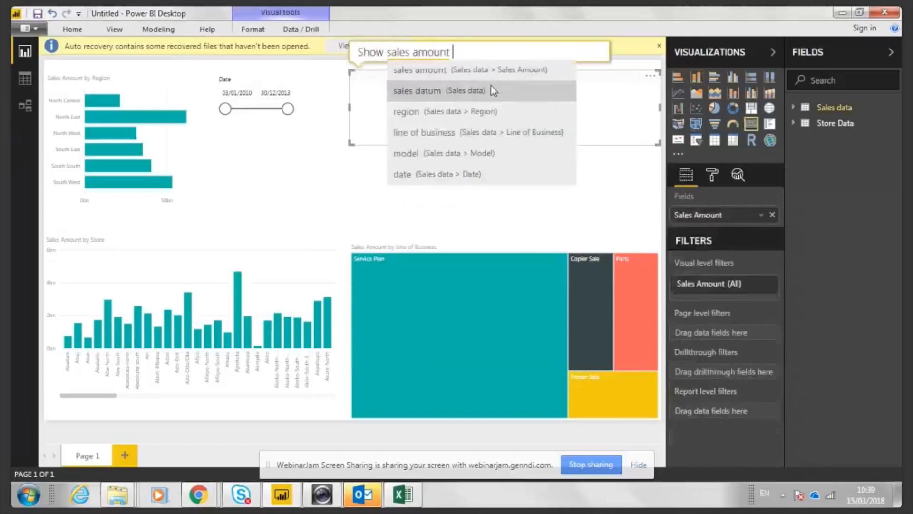
{"action": "type", "text": " by state"}
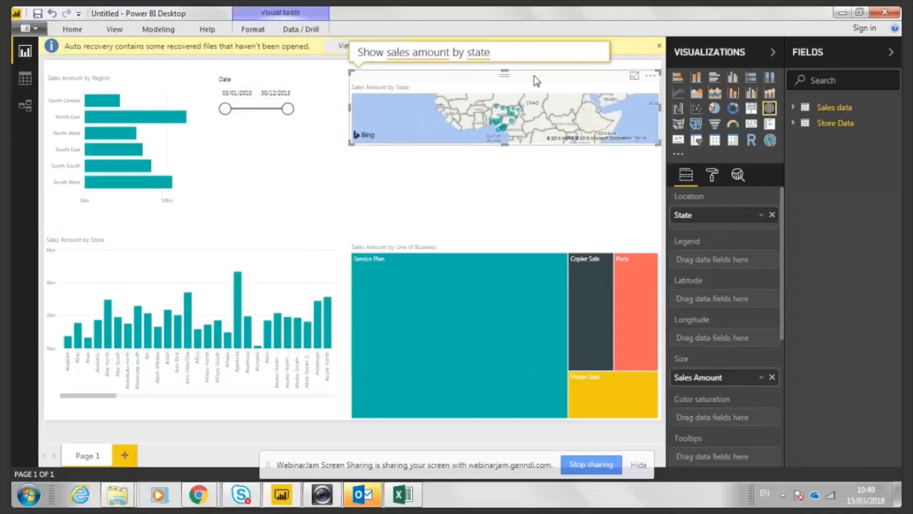
Enlarge the state map downward to meet the tree map and inspect the bubbles for Sokoto and Ekiti
{"action": "left_click_drag", "start_coordinate": [504, 144], "coordinate": [517, 248]}
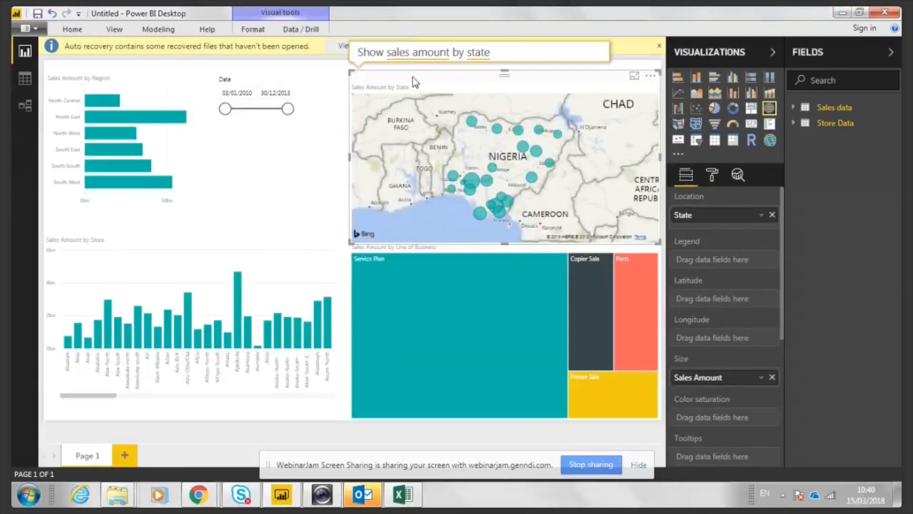
{"action": "mouse_move", "coordinate": [472, 125]}
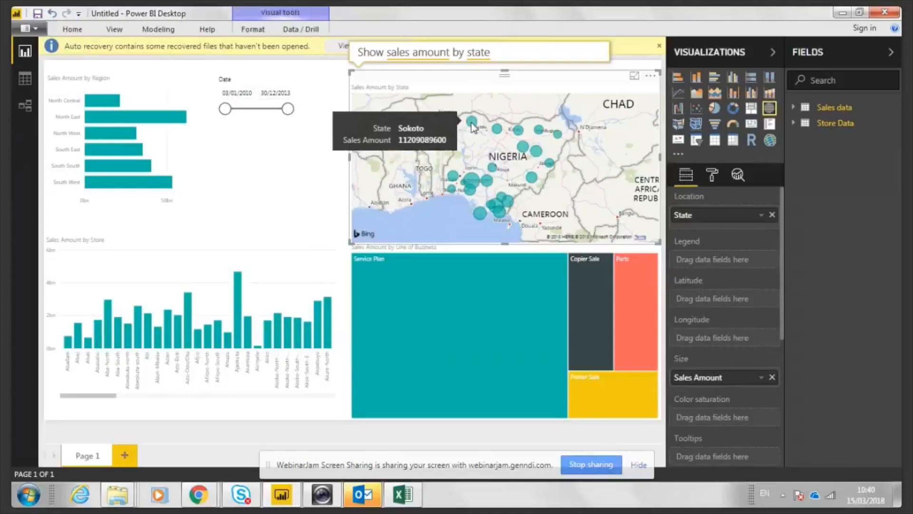
{"action": "mouse_move", "coordinate": [472, 181]}
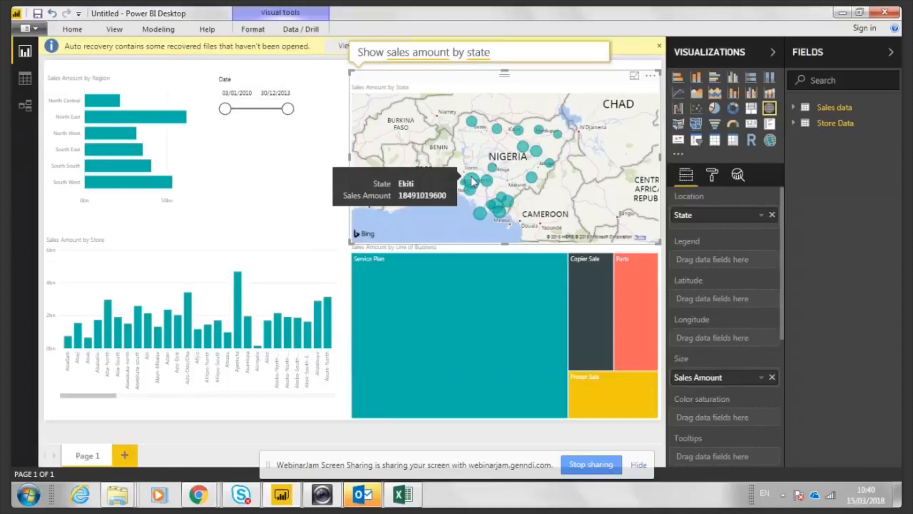
{"action": "left_click", "coordinate": [281, 173]}
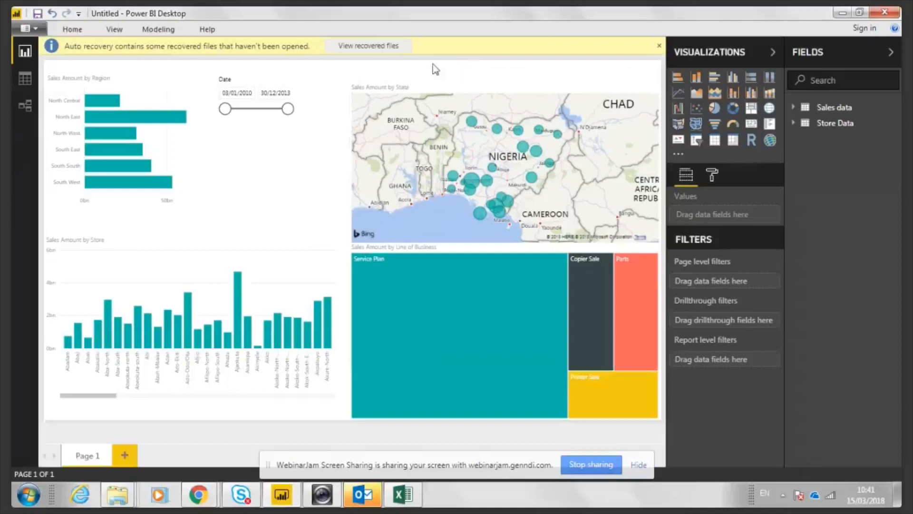
Convert the Sales Amount by State bubble map to a filled map
{"action": "left_click", "coordinate": [443, 79]}
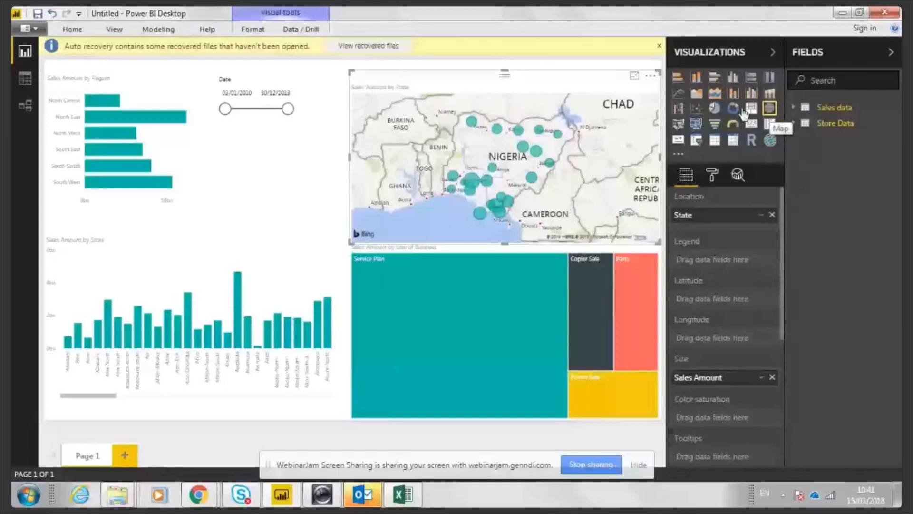
{"action": "left_click", "coordinate": [679, 124]}
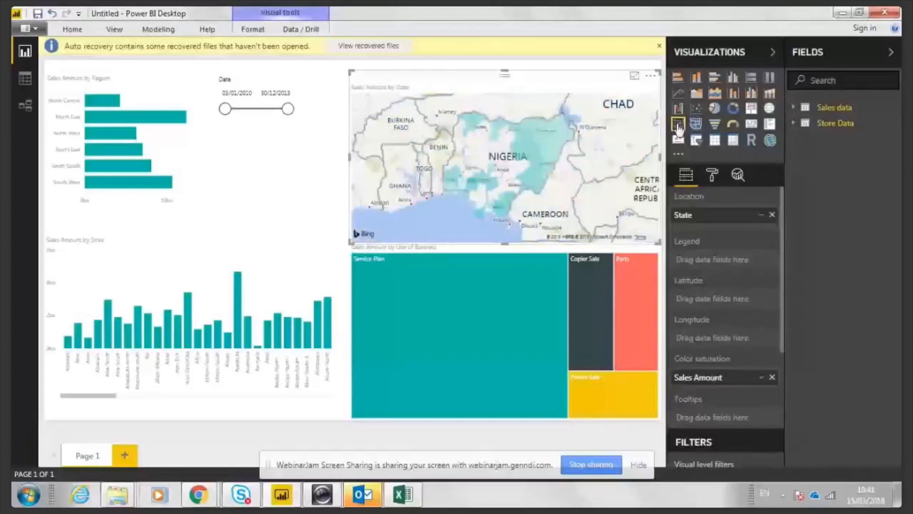
{"action": "left_click", "coordinate": [325, 183]}
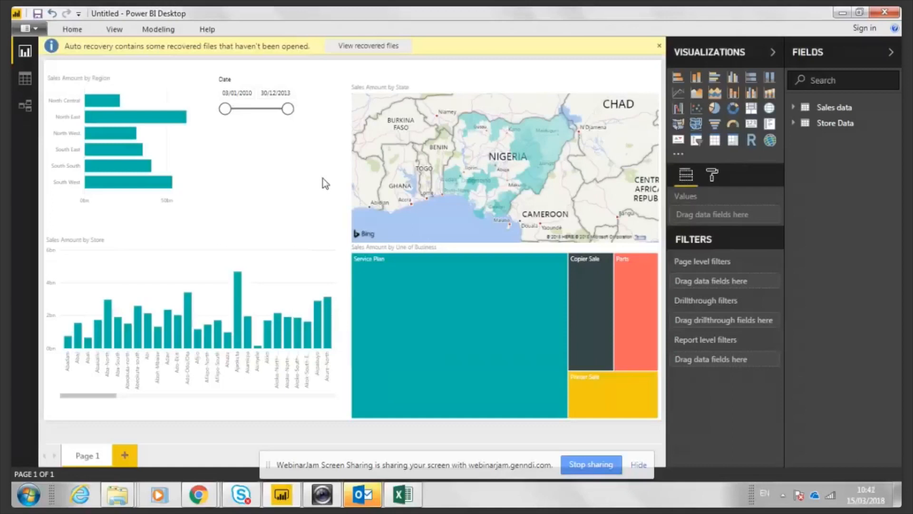
Apply diverging data colors to the filled map, with red for the minimum and yellow for the center
{"action": "left_click", "coordinate": [475, 76]}
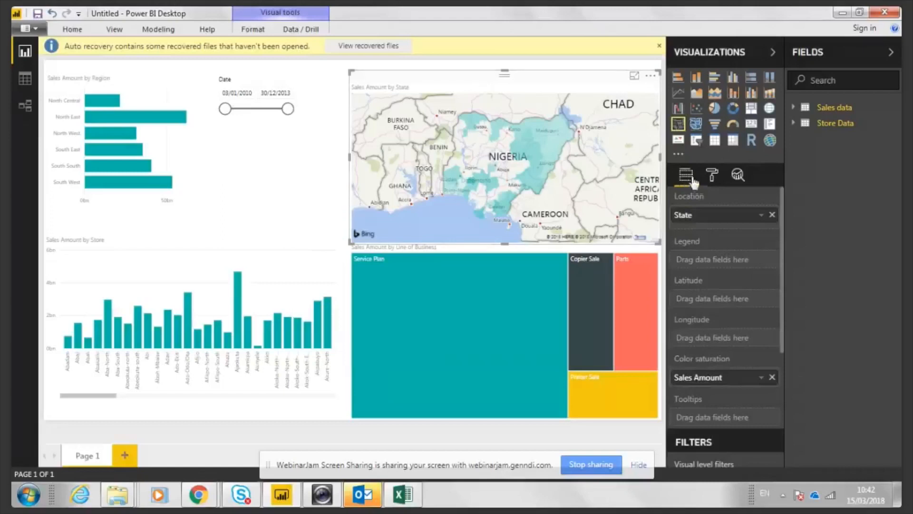
{"action": "left_click", "coordinate": [712, 176]}
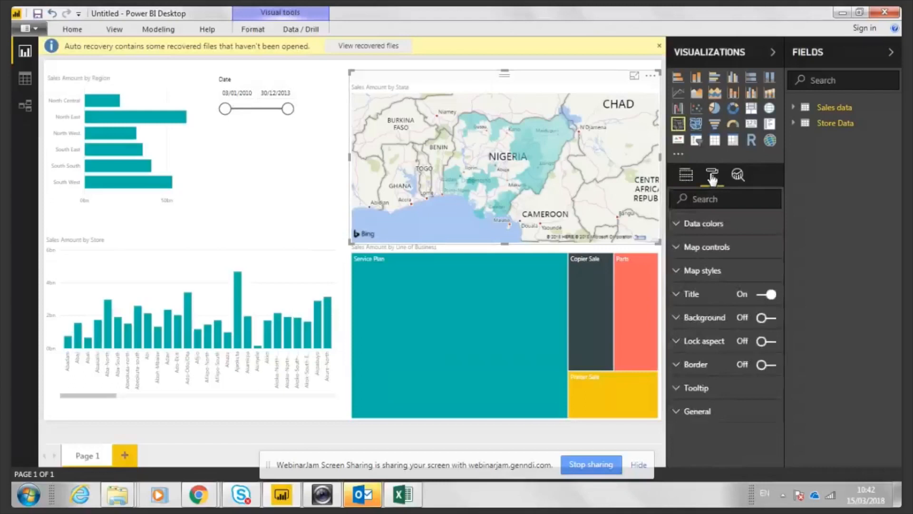
{"action": "left_click", "coordinate": [678, 248]}
{"action": "left_click", "coordinate": [678, 249]}
{"action": "left_click", "coordinate": [678, 224]}
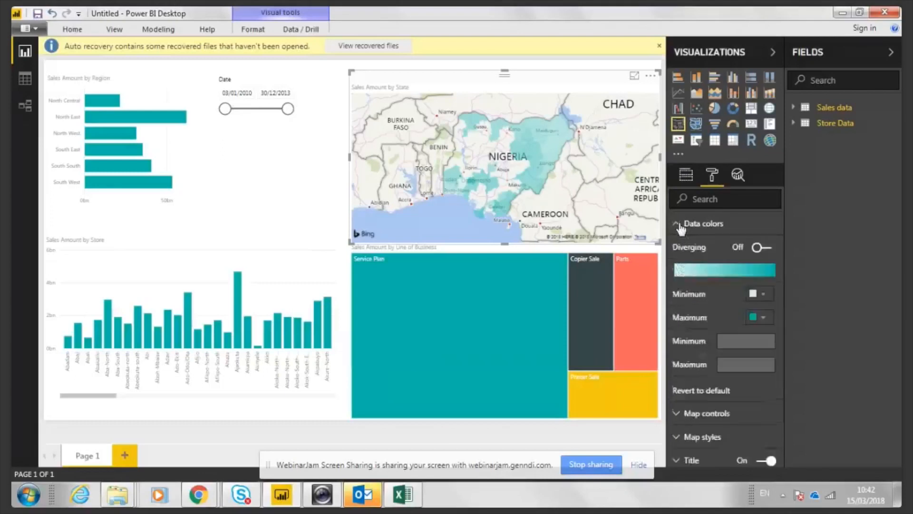
{"action": "left_click", "coordinate": [764, 248]}
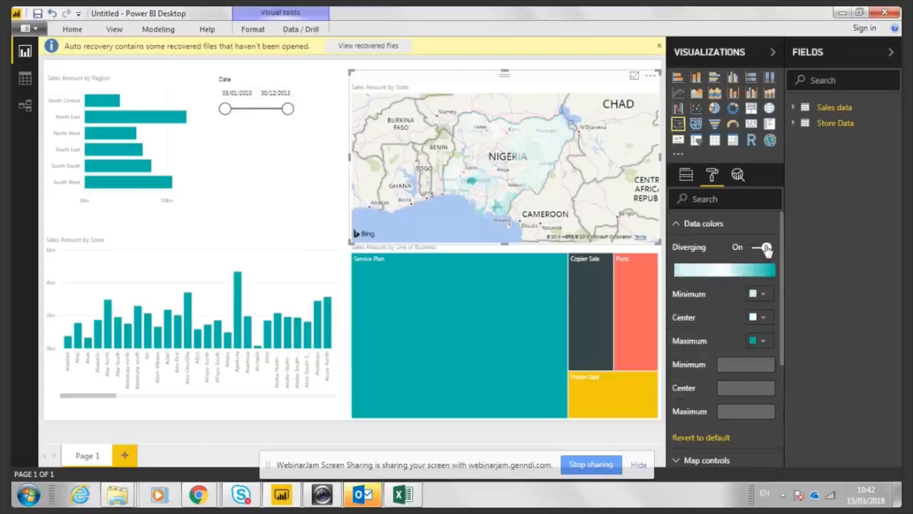
{"action": "left_click", "coordinate": [763, 294]}
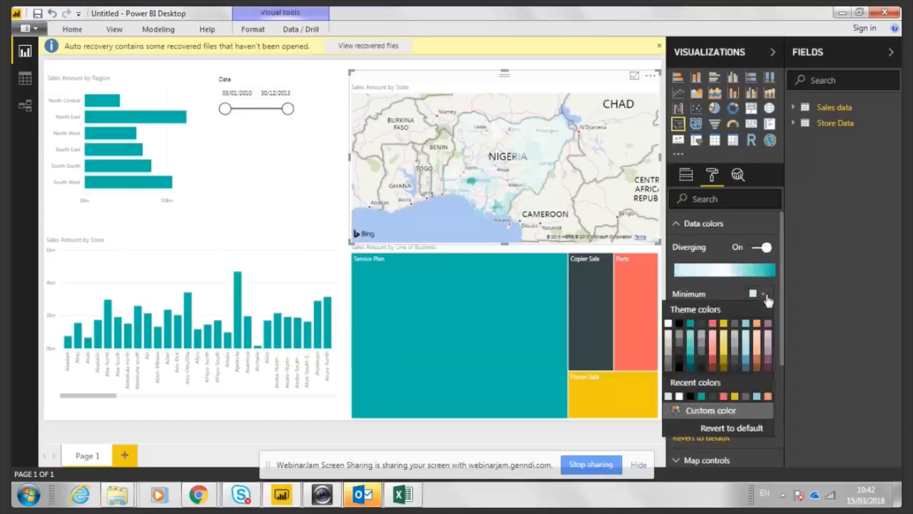
{"action": "left_click", "coordinate": [713, 323]}
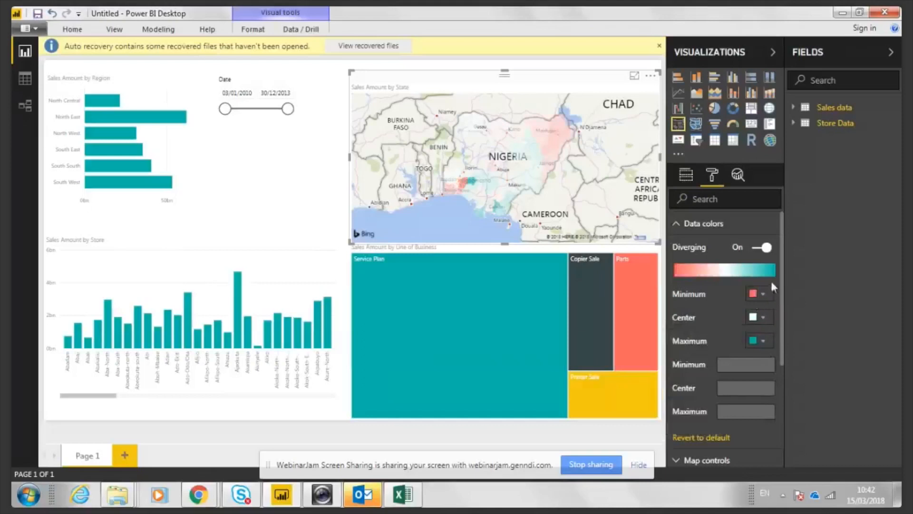
{"action": "left_click", "coordinate": [764, 318]}
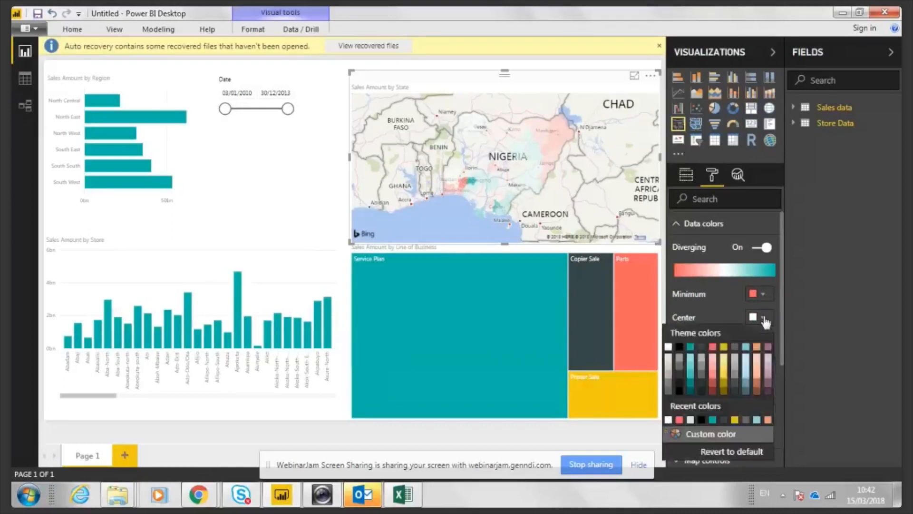
{"action": "left_click", "coordinate": [725, 352]}
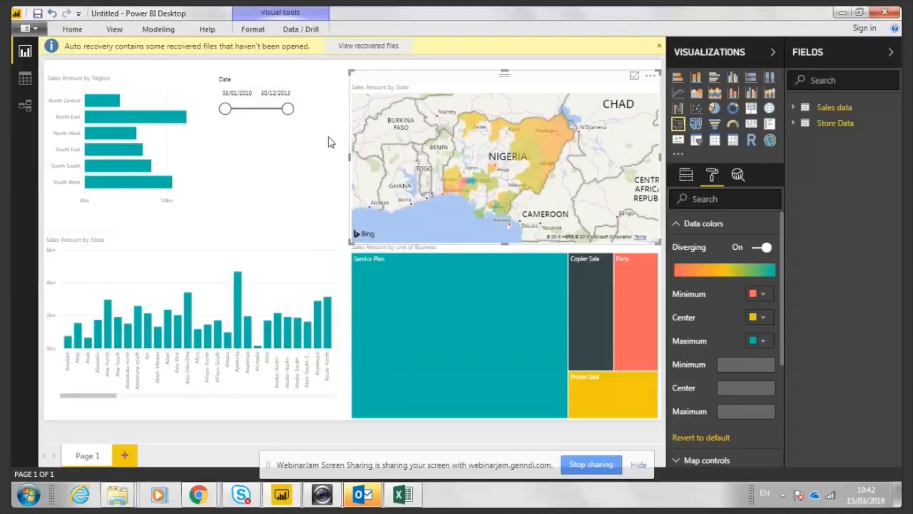
{"action": "left_click", "coordinate": [678, 223]}
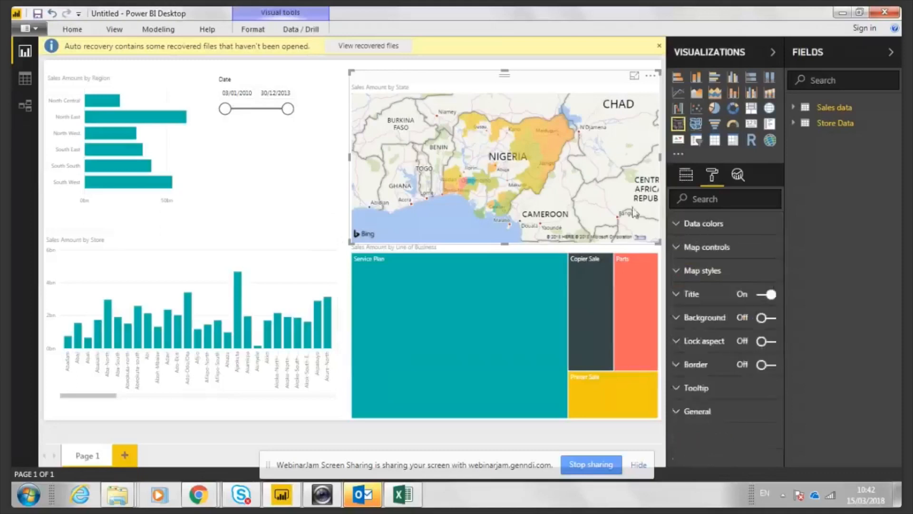
{"action": "left_click", "coordinate": [321, 152]}
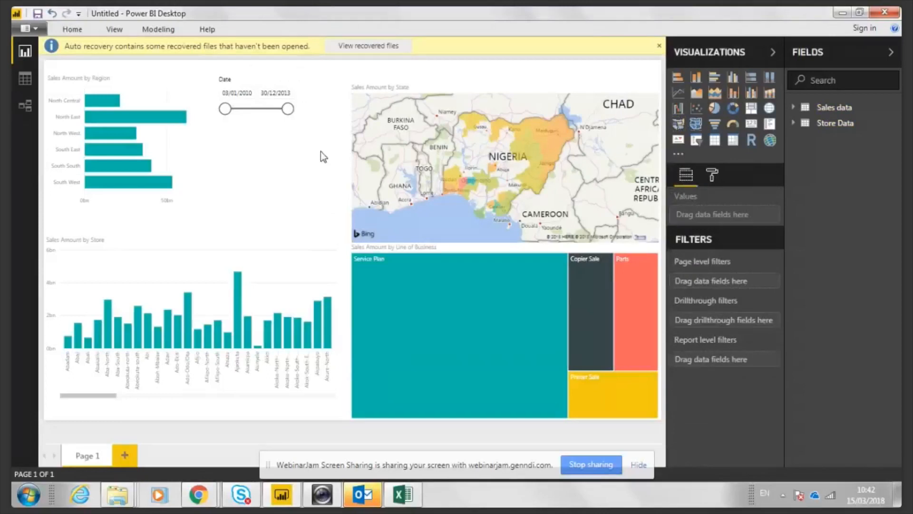
Move the date slicer's end date to 02/08/2012 while North East is highlighted in the region chart, and clear that highlight
{"action": "left_click", "coordinate": [108, 119]}
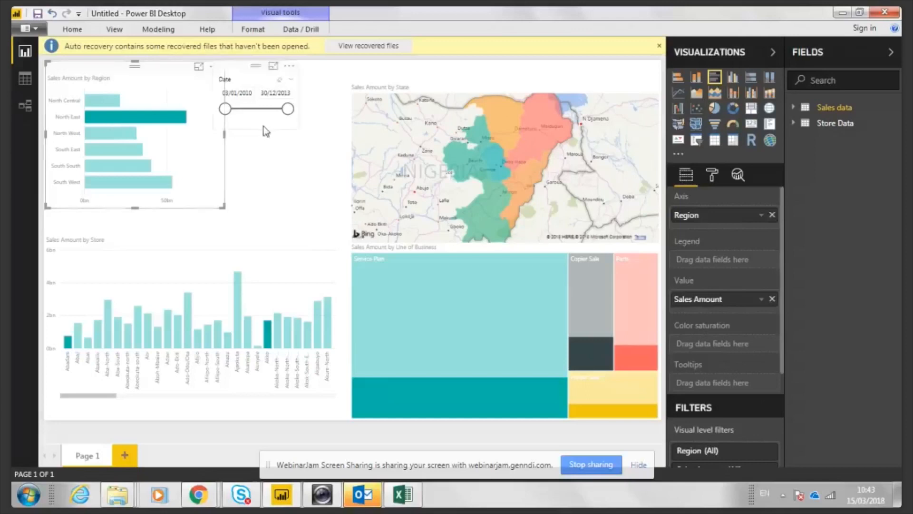
{"action": "left_click_drag", "start_coordinate": [287, 109], "coordinate": [256, 114]}
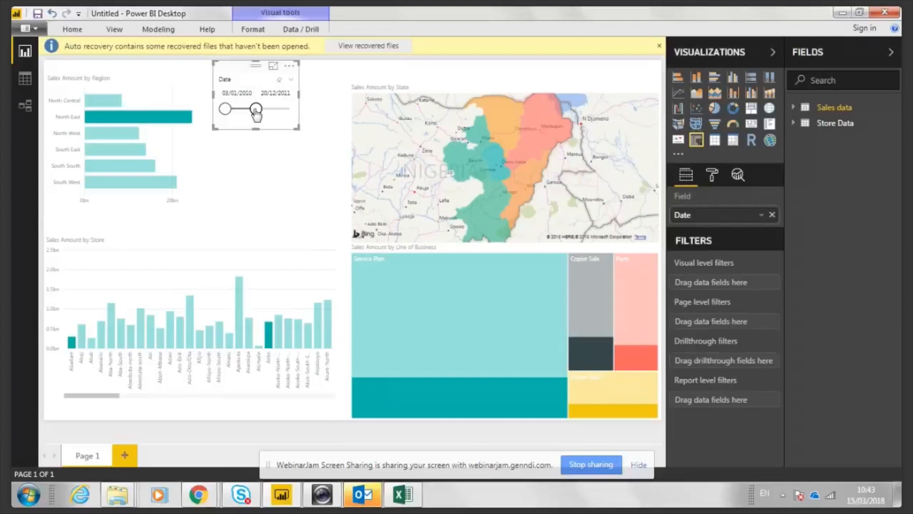
{"action": "mouse_move", "coordinate": [256, 113]}
{"action": "left_mouse_down"}
{"action": "mouse_move", "coordinate": [245, 114]}
{"action": "mouse_move", "coordinate": [272, 114]}
{"action": "left_mouse_up"}
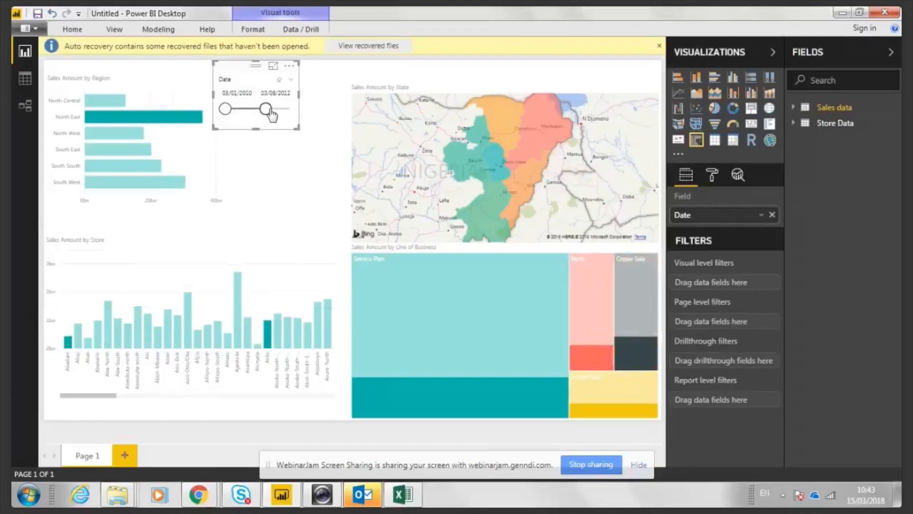
{"action": "left_click", "coordinate": [176, 121]}
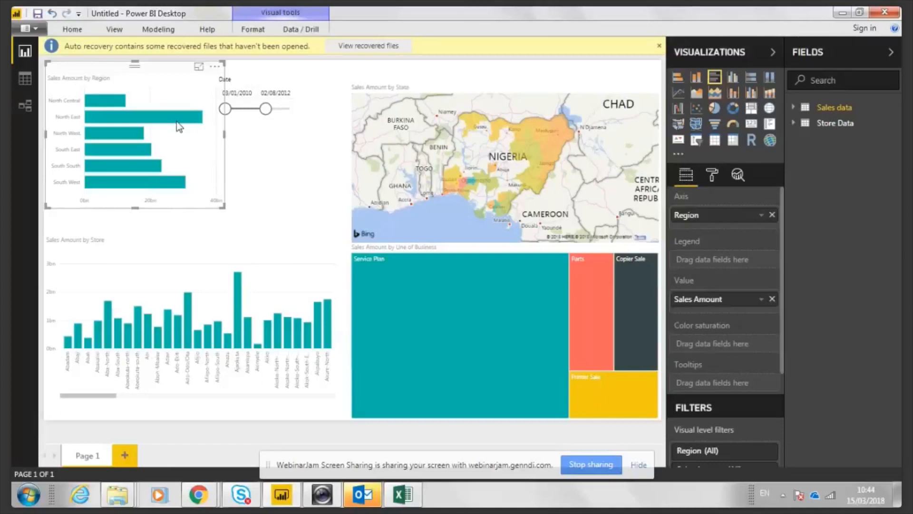
Switch to the WebinarJam broadcast window in Chrome to check the chat, and return to Power BI Desktop
{"action": "mouse_move", "coordinate": [207, 493]}
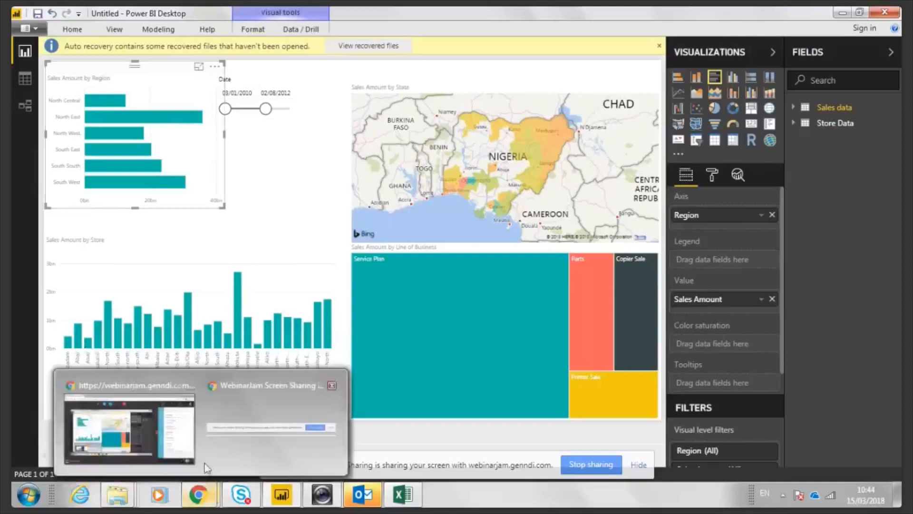
{"action": "left_click", "coordinate": [151, 432]}
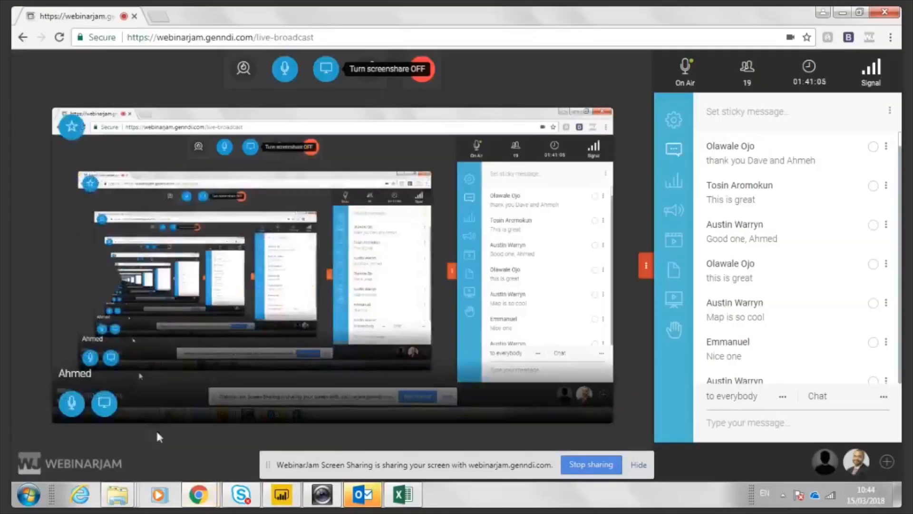
{"action": "mouse_move", "coordinate": [289, 497]}
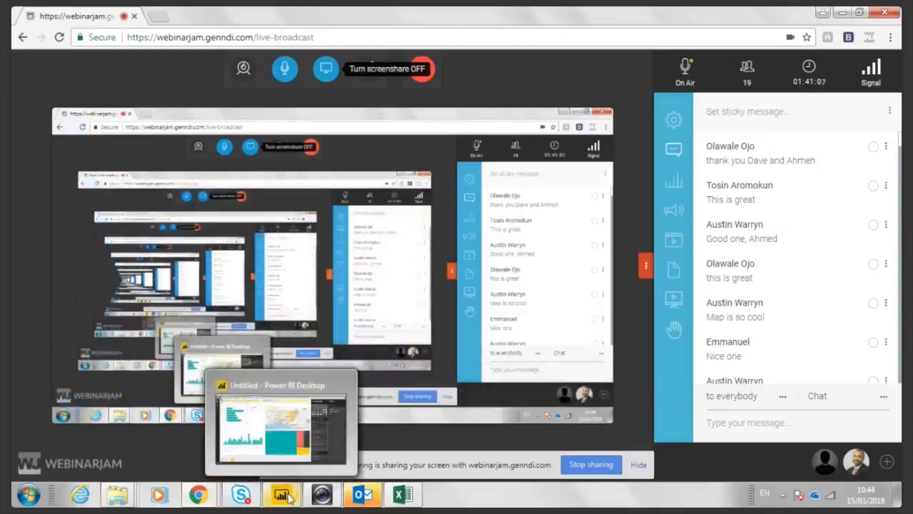
{"action": "left_click", "coordinate": [275, 440]}
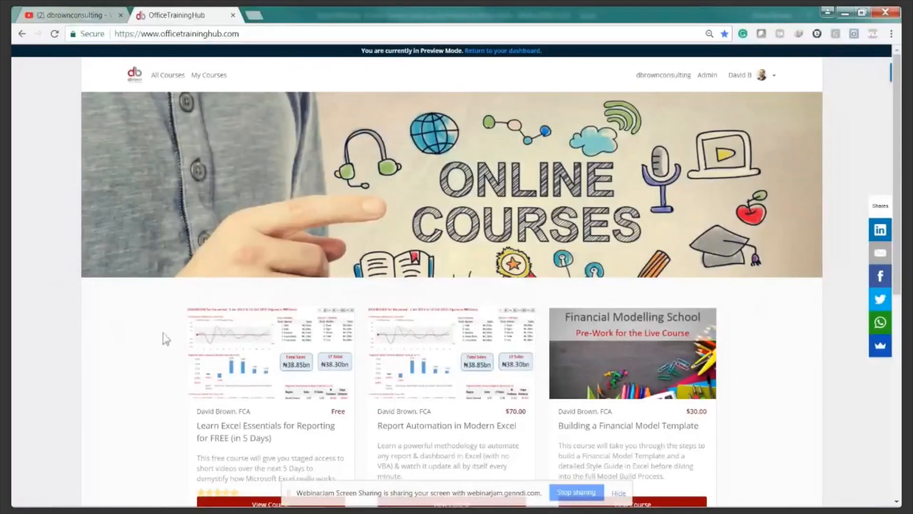
Look over the OfficeTrainingHub course list and open fminstitute.com in a new browser tab
{"action": "scroll", "coordinate": [177, 343], "scroll_direction": "down", "scroll_amount": 2}
{"action": "scroll", "coordinate": [199, 349], "scroll_direction": "down", "scroll_amount": 1}
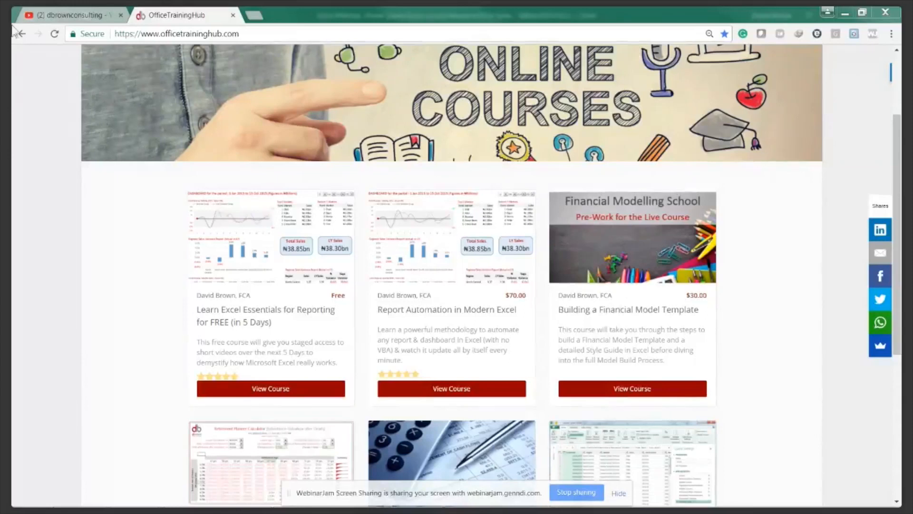
{"action": "left_click", "coordinate": [255, 18]}
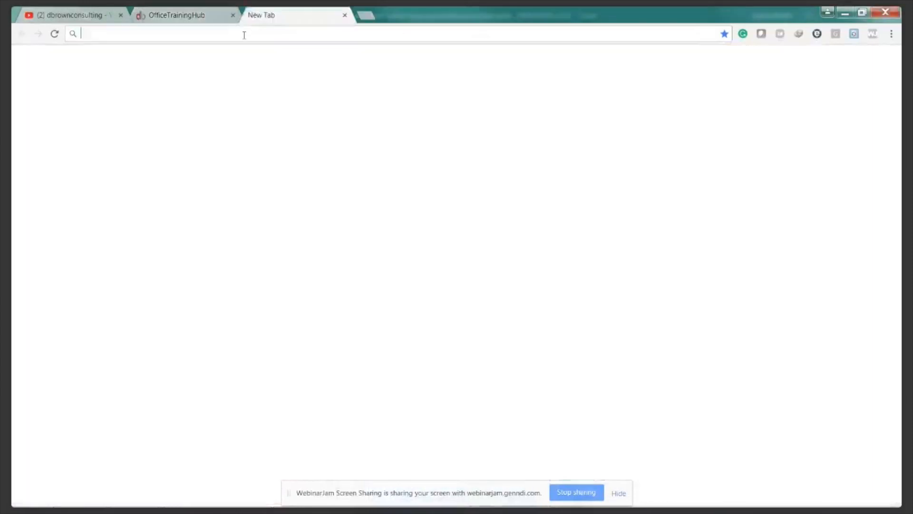
{"action": "type", "text": "fi"}
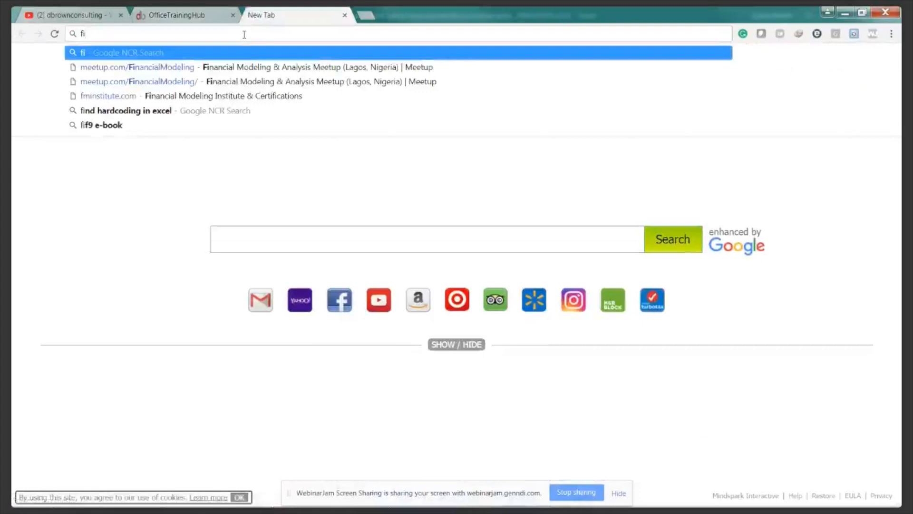
{"action": "key", "text": "BackSpace"}
{"action": "type", "text": "minstitute.com"}
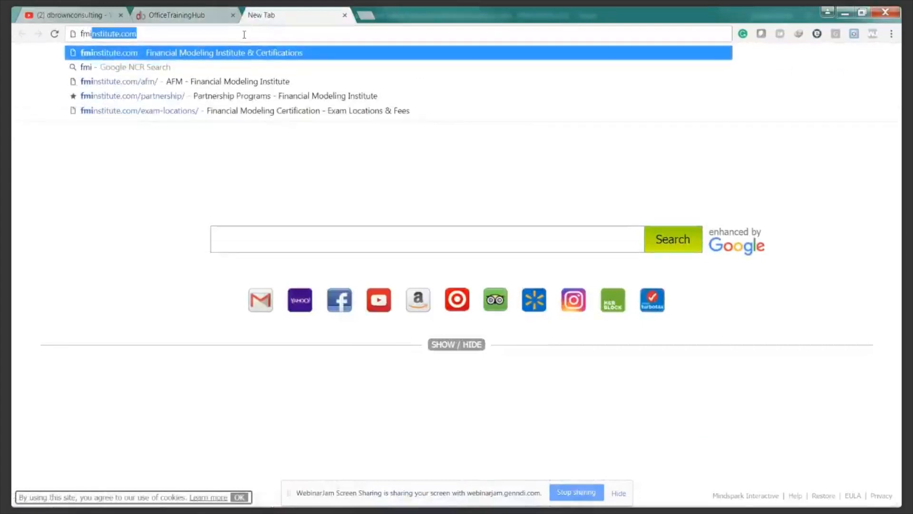
{"action": "key", "text": "Return"}
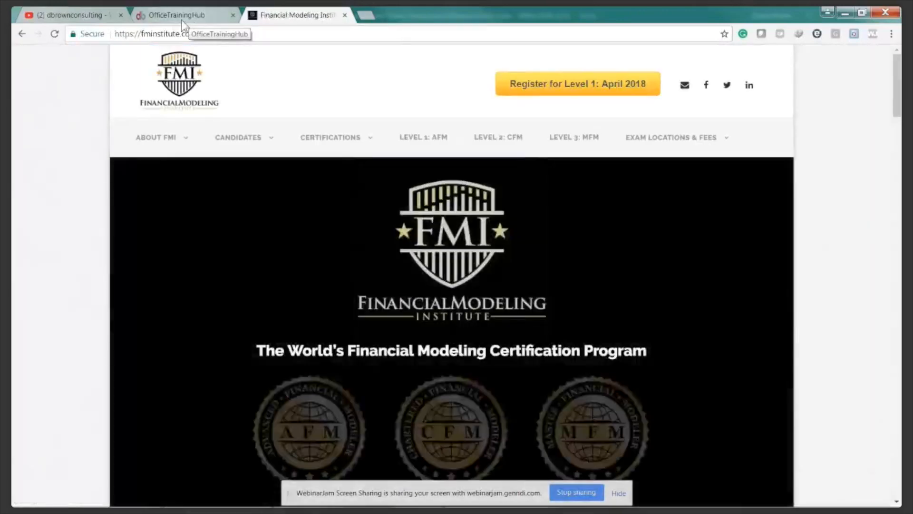
Look over the three certification levels on the Financial Modeling Institute home page
{"action": "mouse_move", "coordinate": [237, 138]}
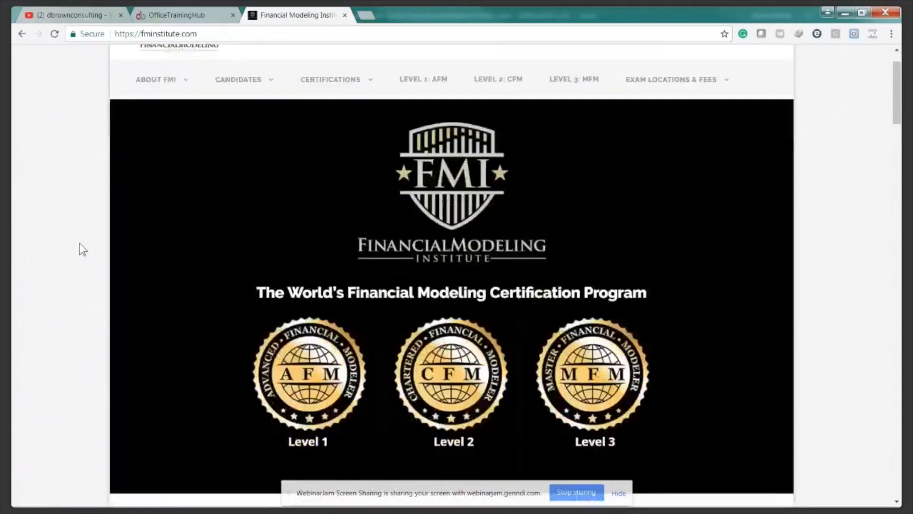
{"action": "scroll", "coordinate": [79, 244], "scroll_direction": "down", "scroll_amount": 1}
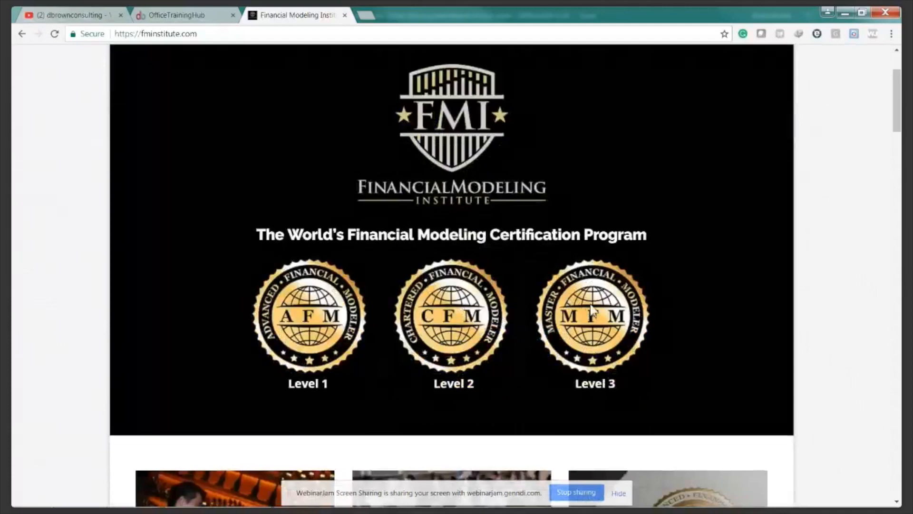
{"action": "scroll", "coordinate": [590, 306], "scroll_direction": "up", "scroll_amount": 2}
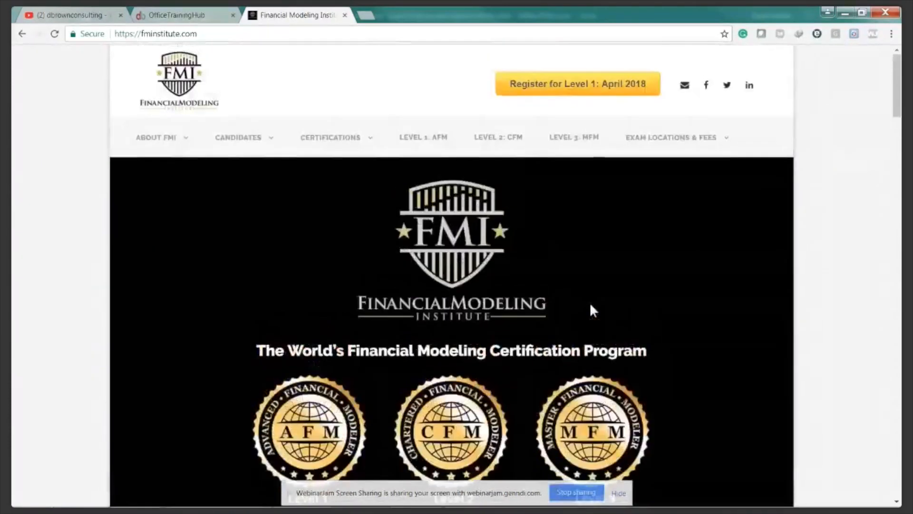
{"action": "scroll", "coordinate": [590, 306], "scroll_direction": "down", "scroll_amount": 1}
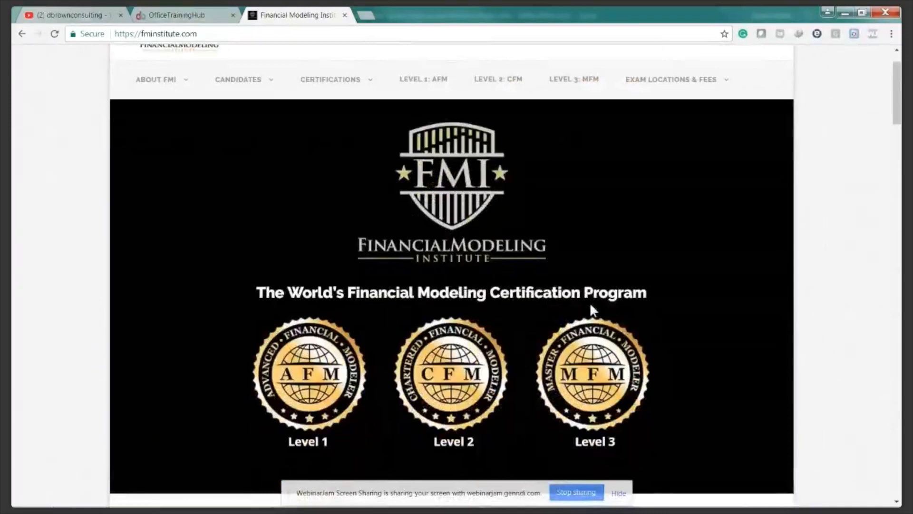